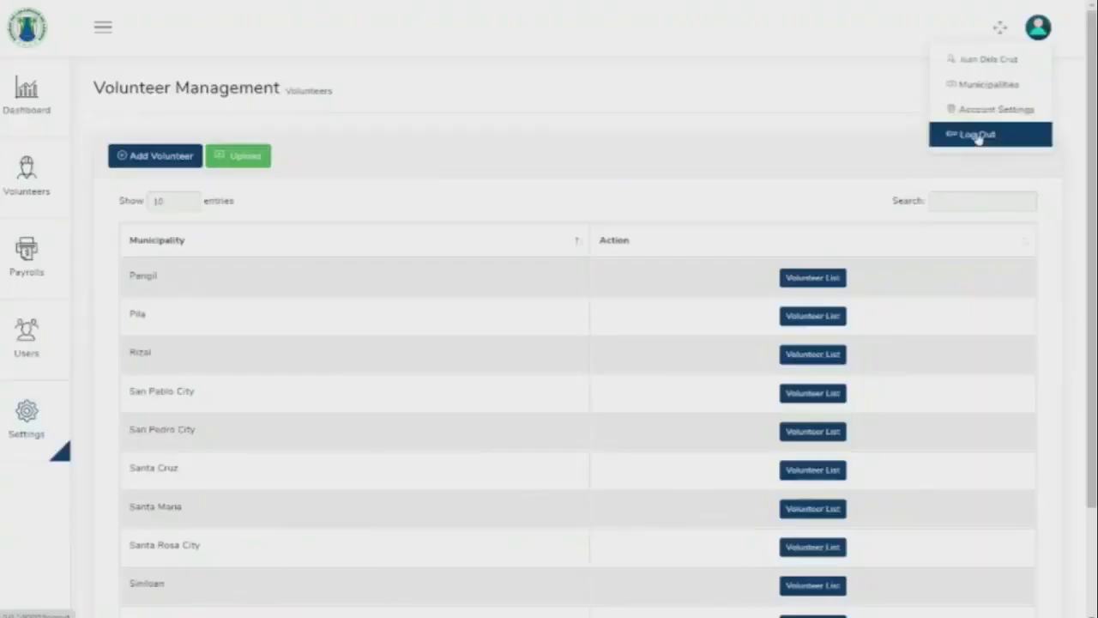
# Sign out, then sign back in with the saved e-mail and account password, dismissing the save-password prompt.
pyautogui.click(976, 135)
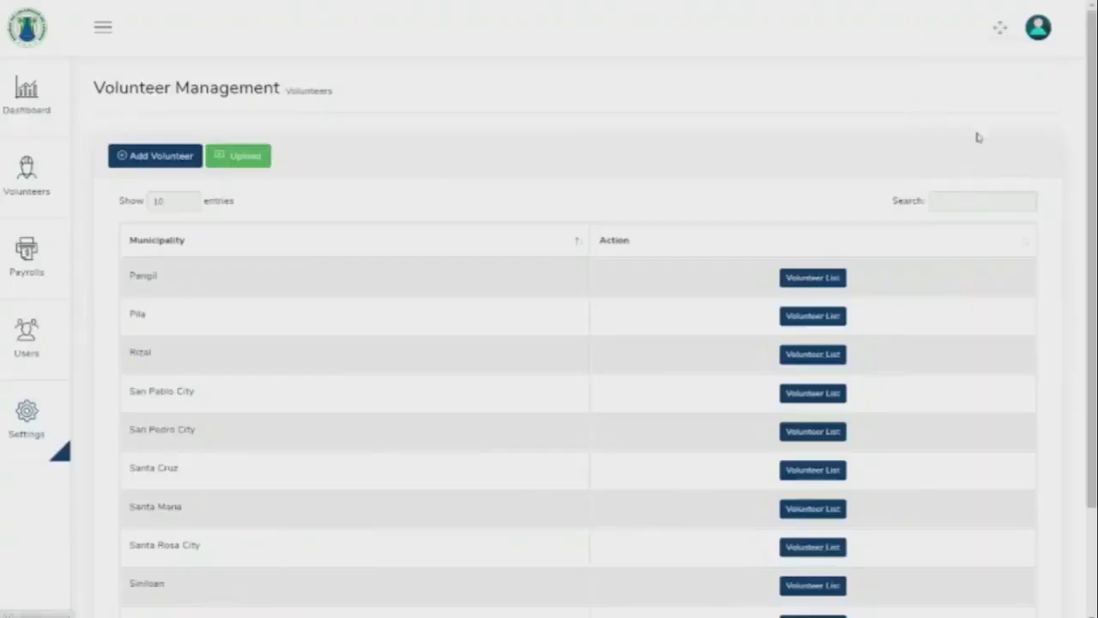
pyautogui.click(387, 318)
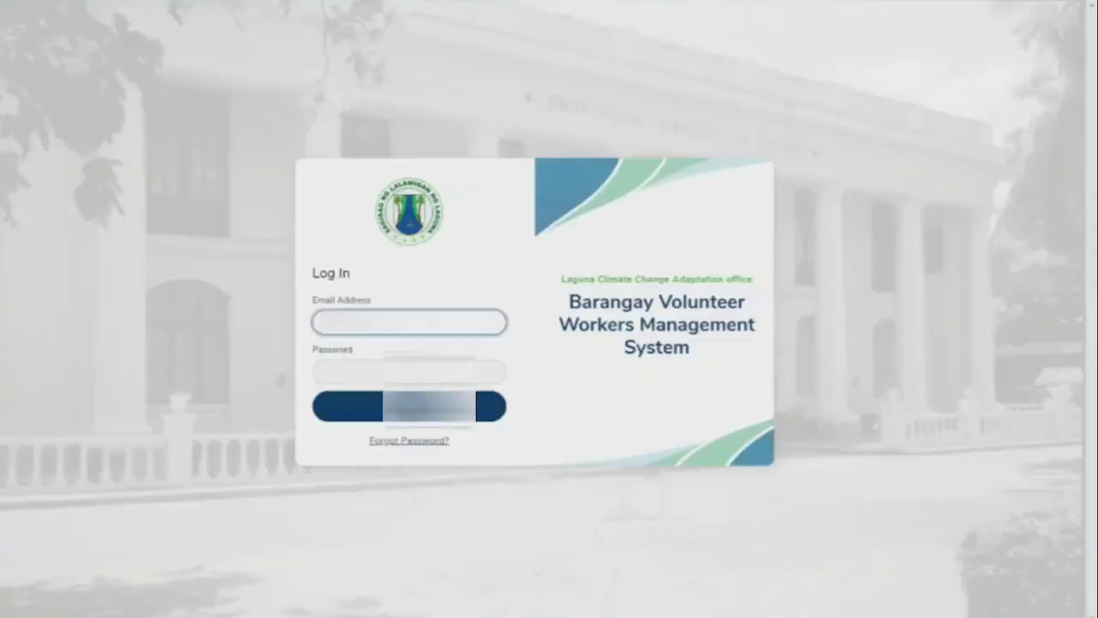
pyautogui.click(401, 343)
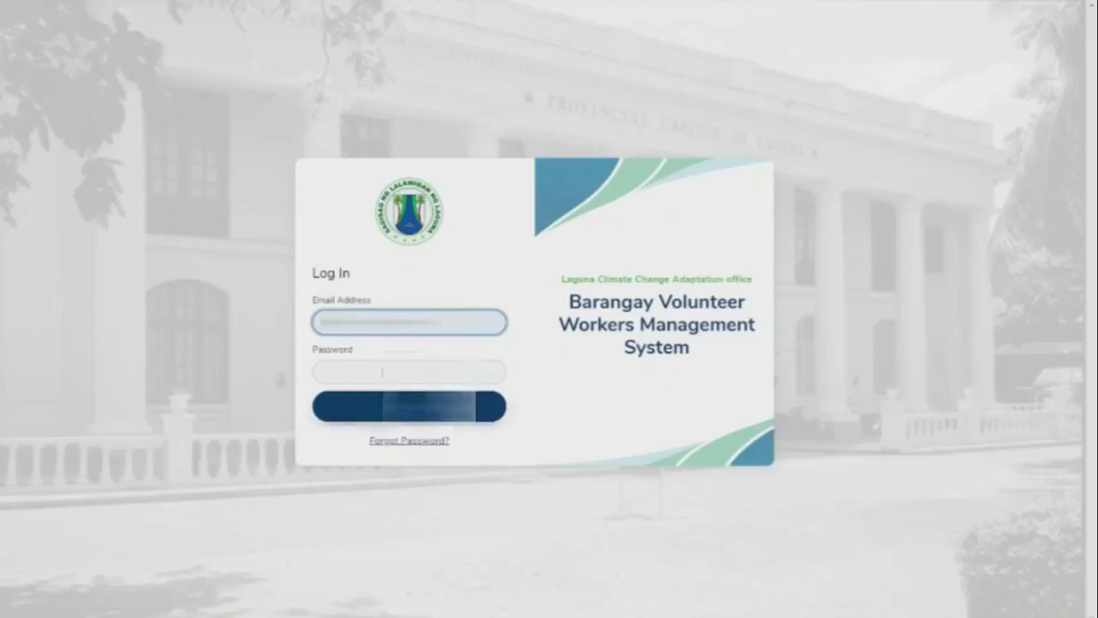
pyautogui.click(369, 368)
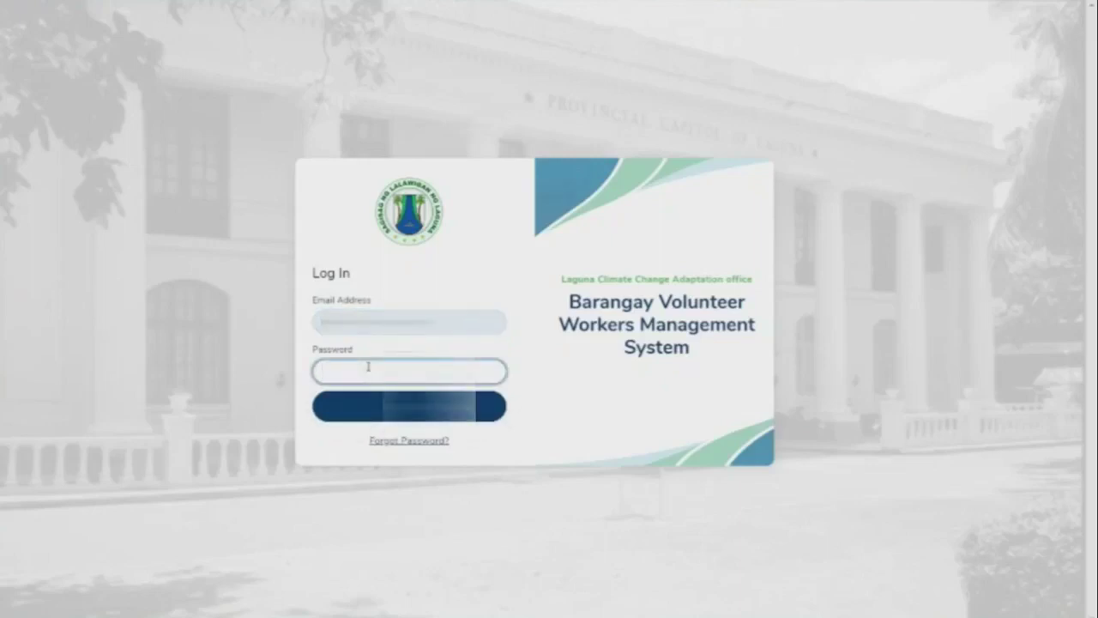
pyautogui.write('•••••')
pyautogui.press('Return')
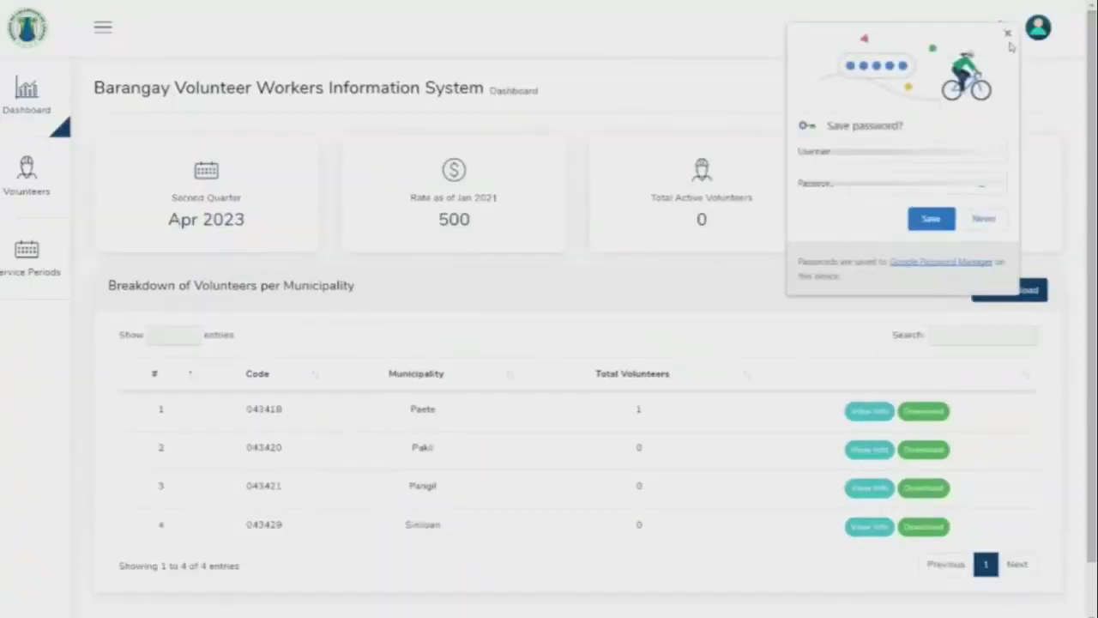
pyautogui.click(1009, 36)
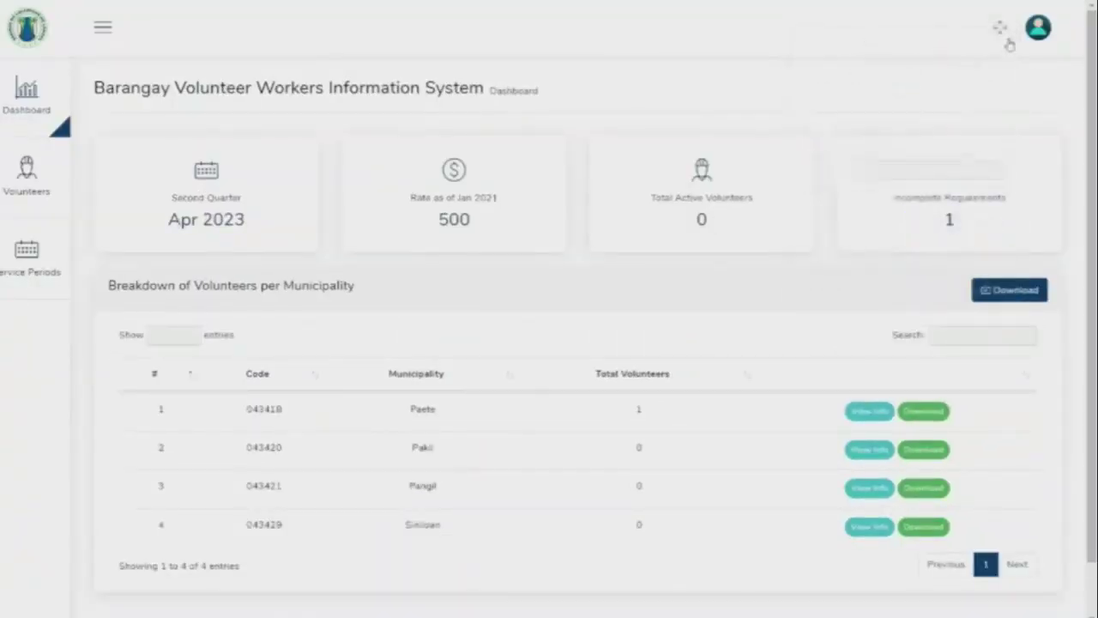
# Review the dashboard's municipality breakdown, then go to the Volunteers page.
pyautogui.scroll(-1, 381, 484)
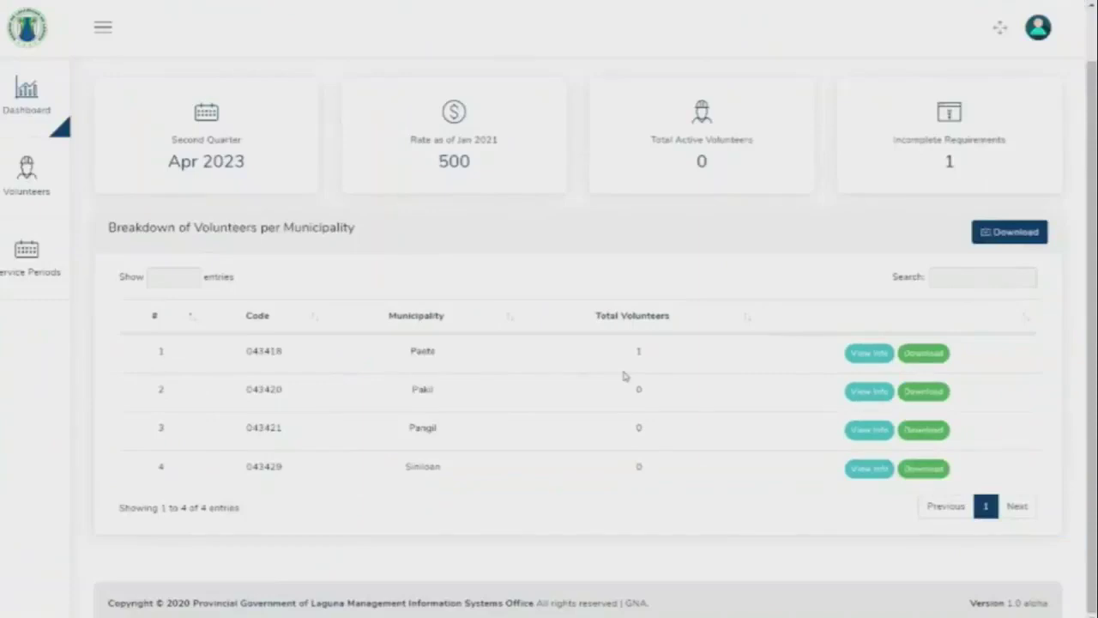
pyautogui.scroll(2, 624, 376)
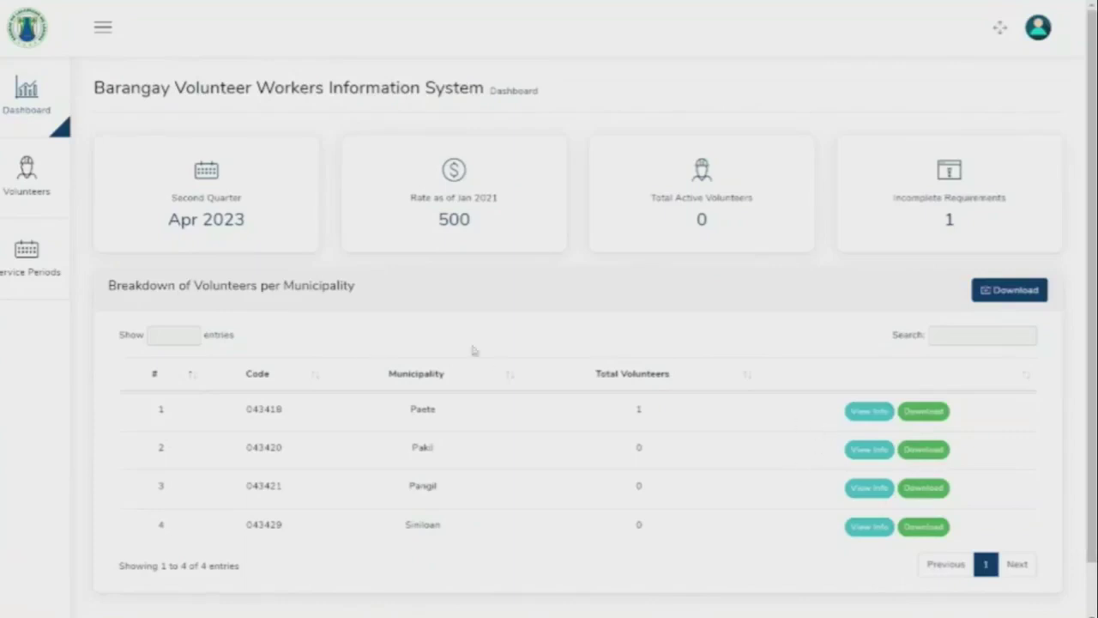
pyautogui.click(40, 191)
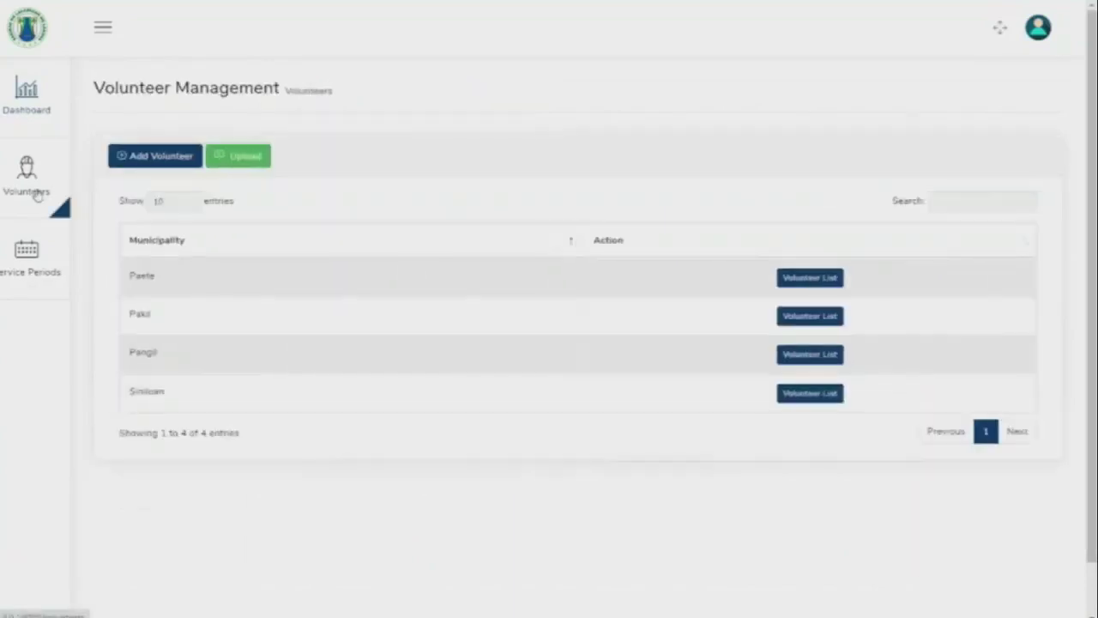
# Start a new volunteer record and enter the volunteer's capitalised first name.
pyautogui.click(185, 159)
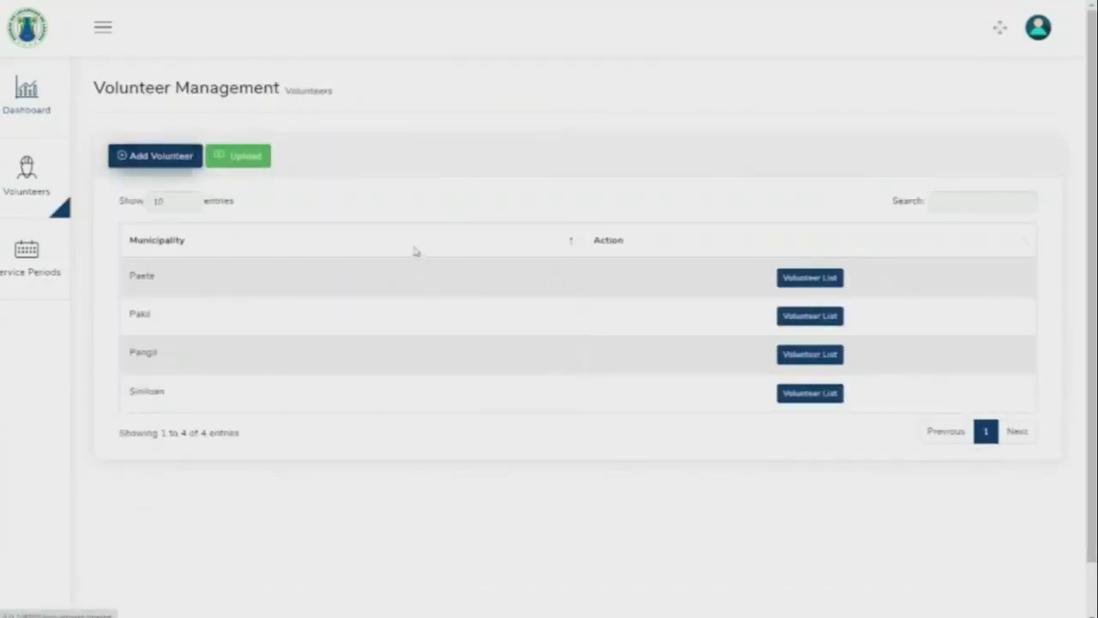
pyautogui.click(422, 250)
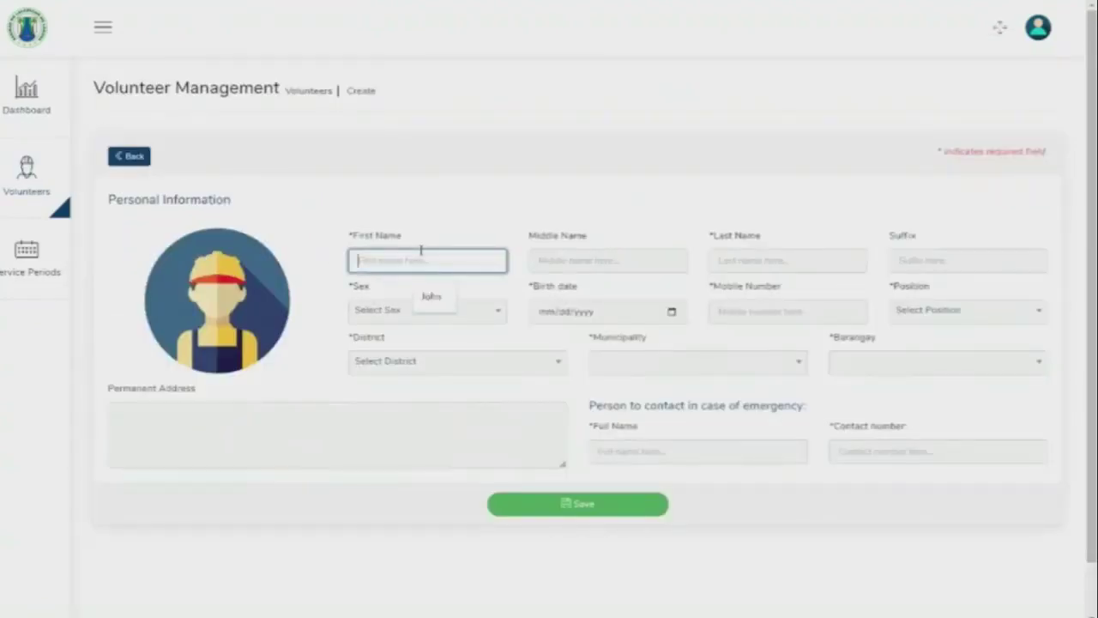
pyautogui.press('capslock')
pyautogui.write('J')
pyautogui.press('capslock')
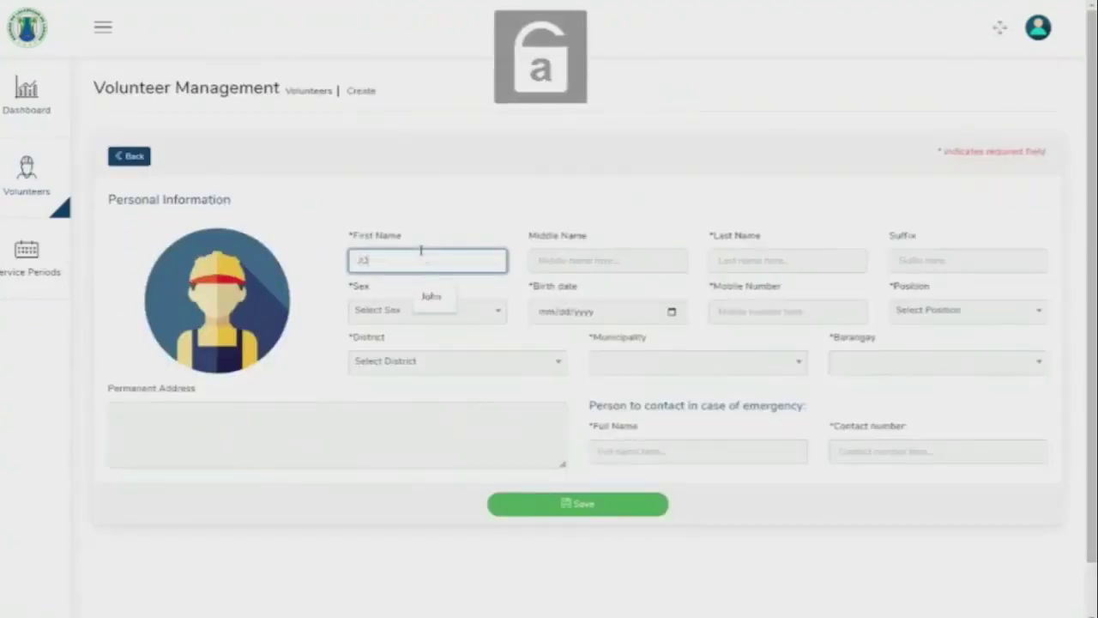
pyautogui.write('oser')
pyautogui.press('Tab')
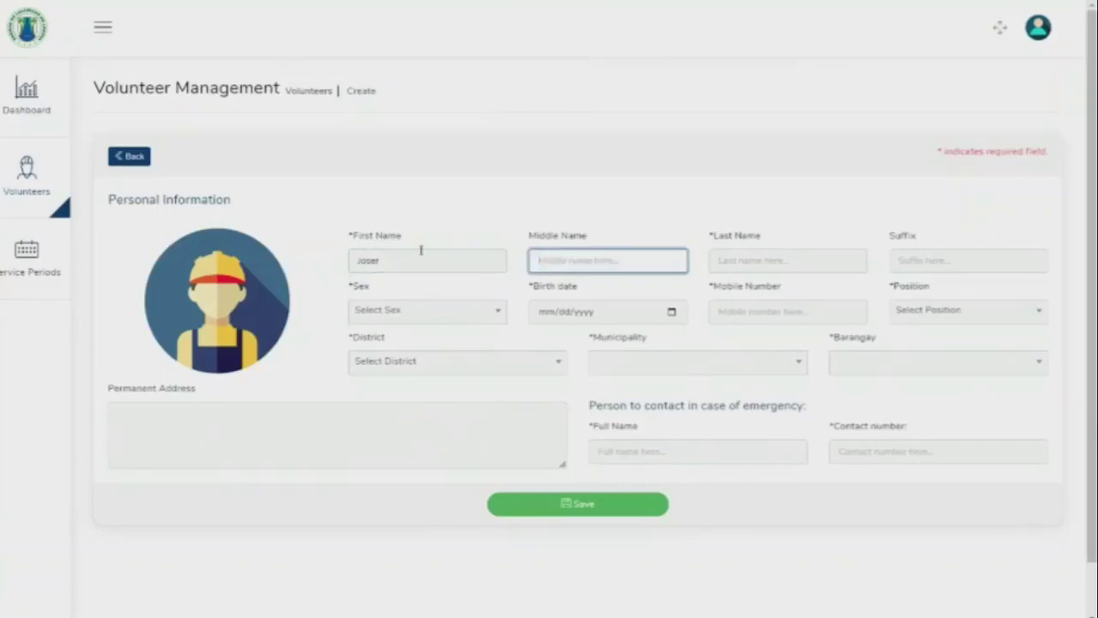
pyautogui.click(409, 253)
pyautogui.press('BackSpace')
pyautogui.press('Tab')
# Fill in the volunteer's middle initial and last name.
pyautogui.write('P.')
pyautogui.press('Tab')
pyautogui.write('R')
pyautogui.press('Tab')
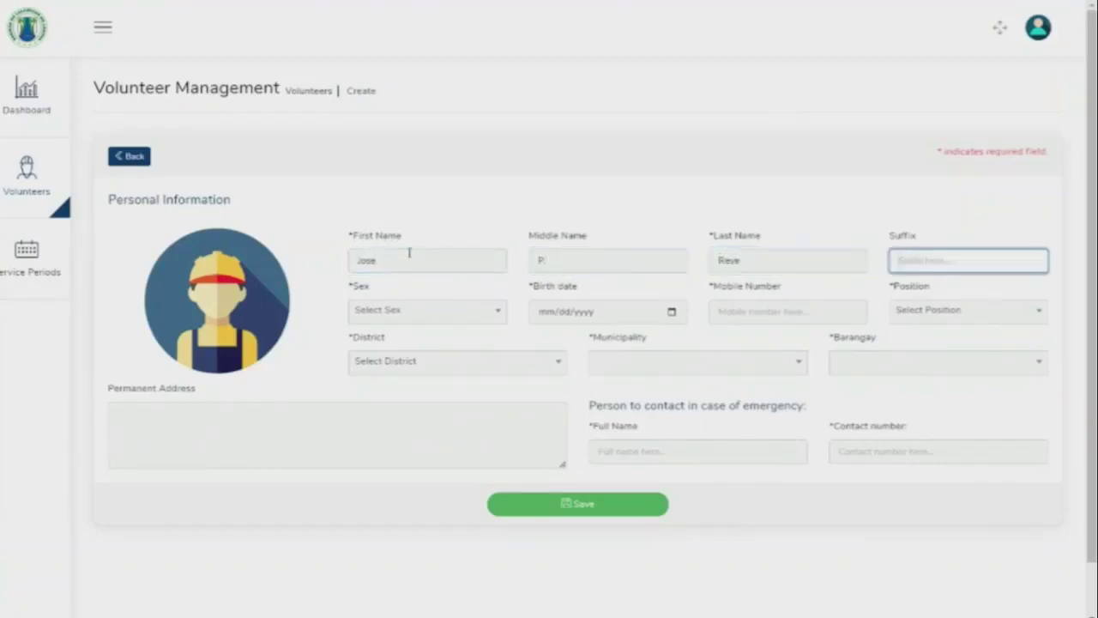
pyautogui.click(764, 263)
pyautogui.write('s')
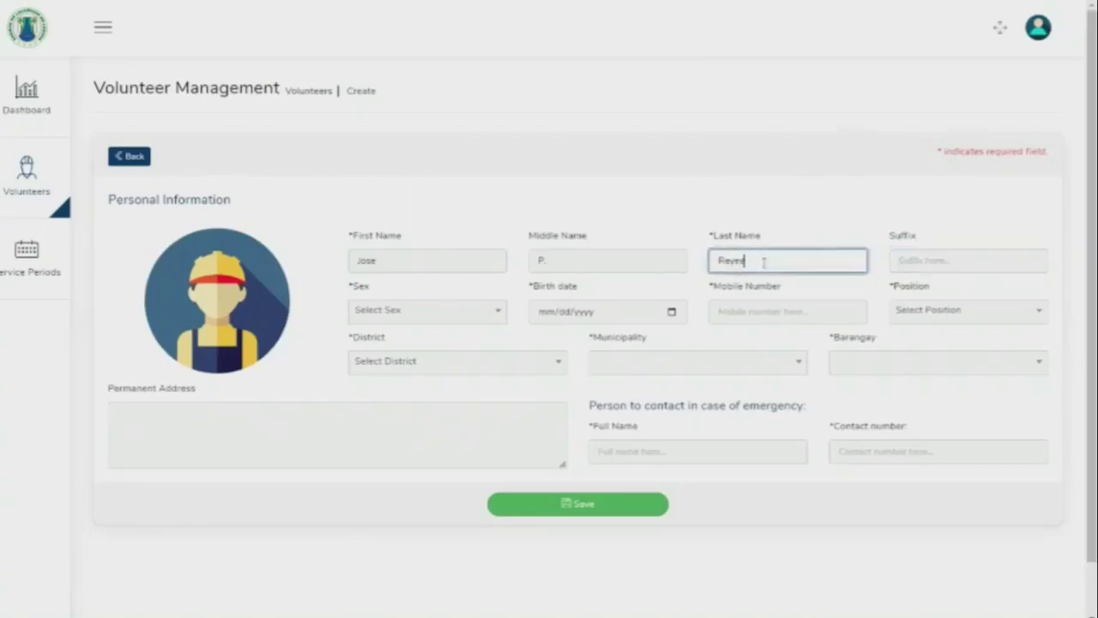
pyautogui.click(450, 317)
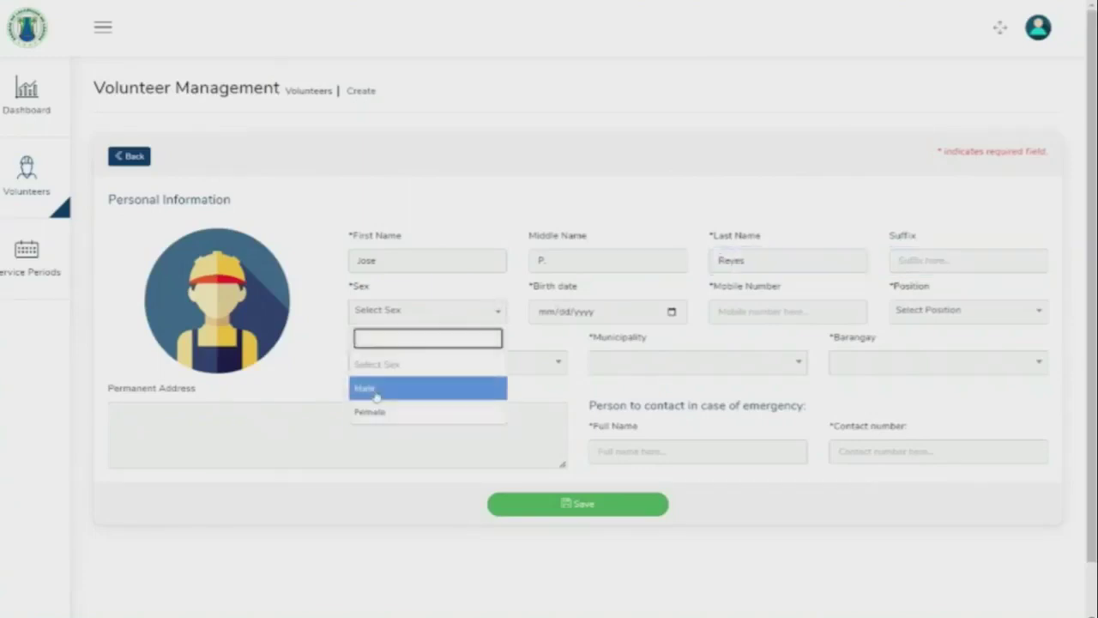
pyautogui.click(375, 390)
pyautogui.click(552, 316)
pyautogui.write('02/03/000')
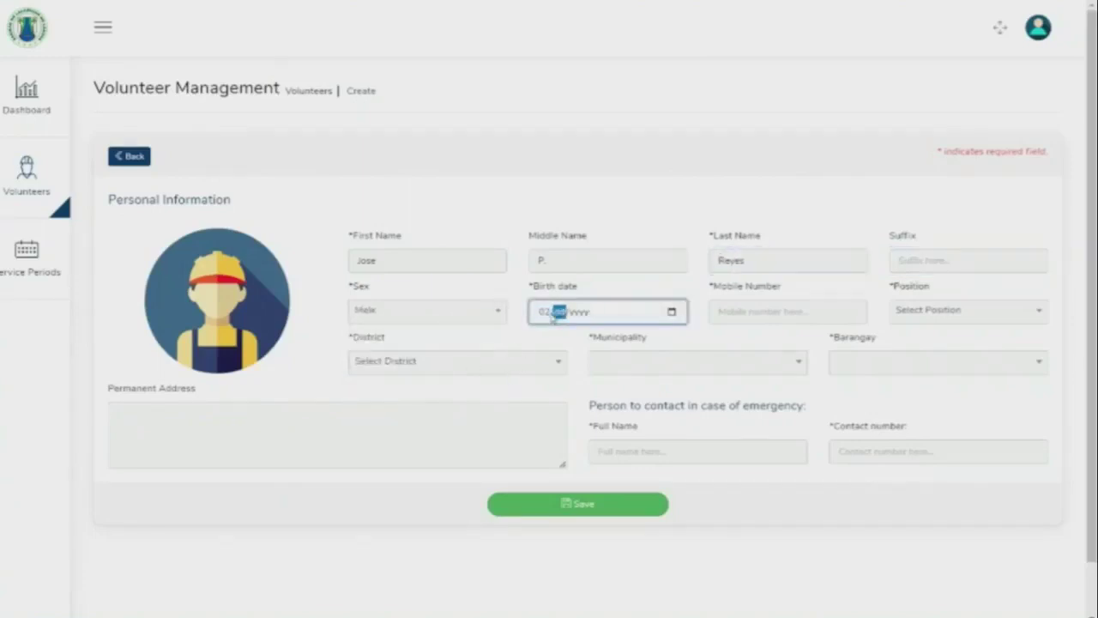
pyautogui.write('1984')
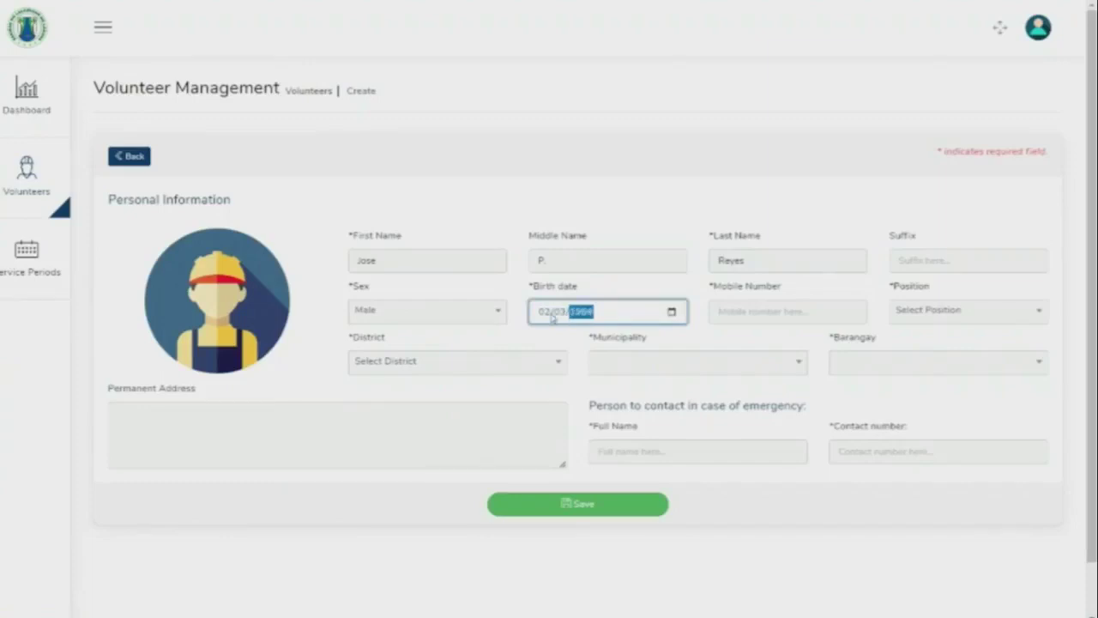
pyautogui.press('Tab')
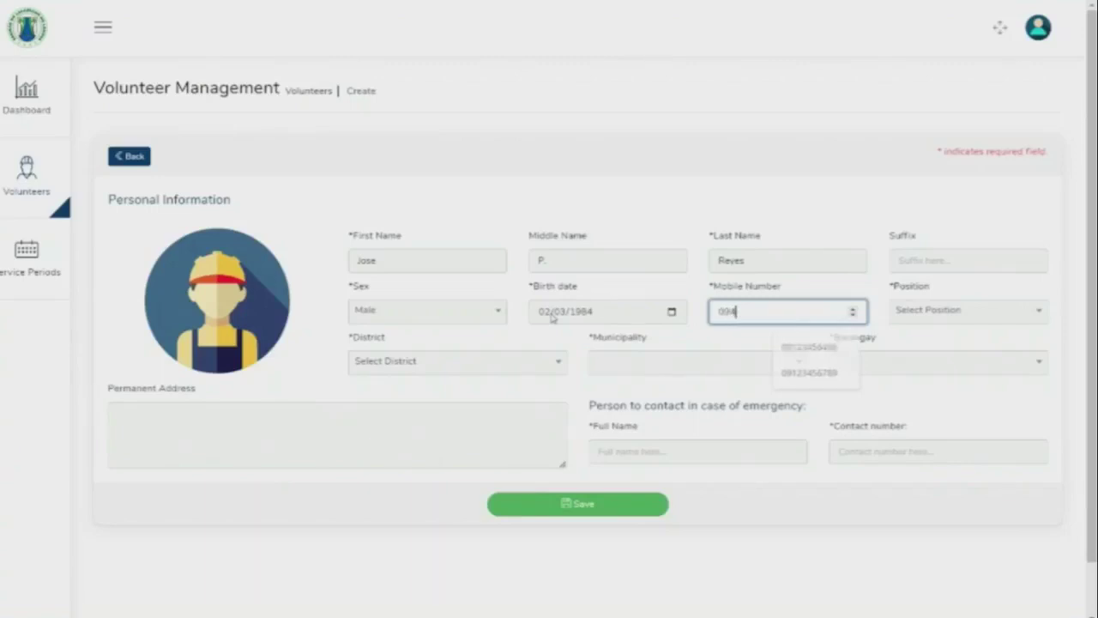
pyautogui.click(553, 318)
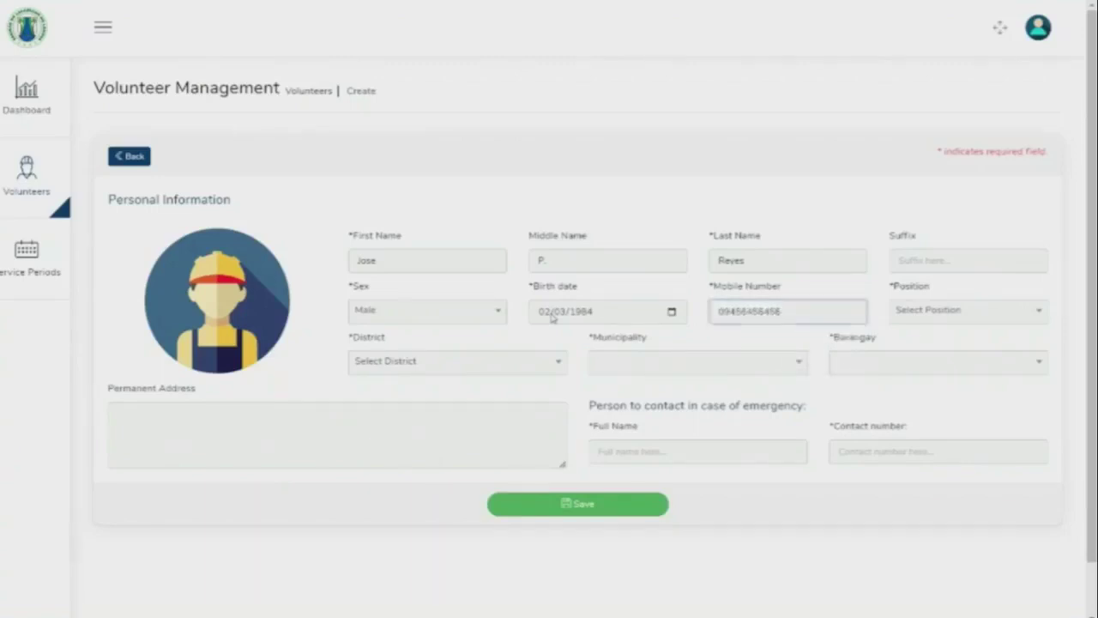
pyautogui.click(967, 320)
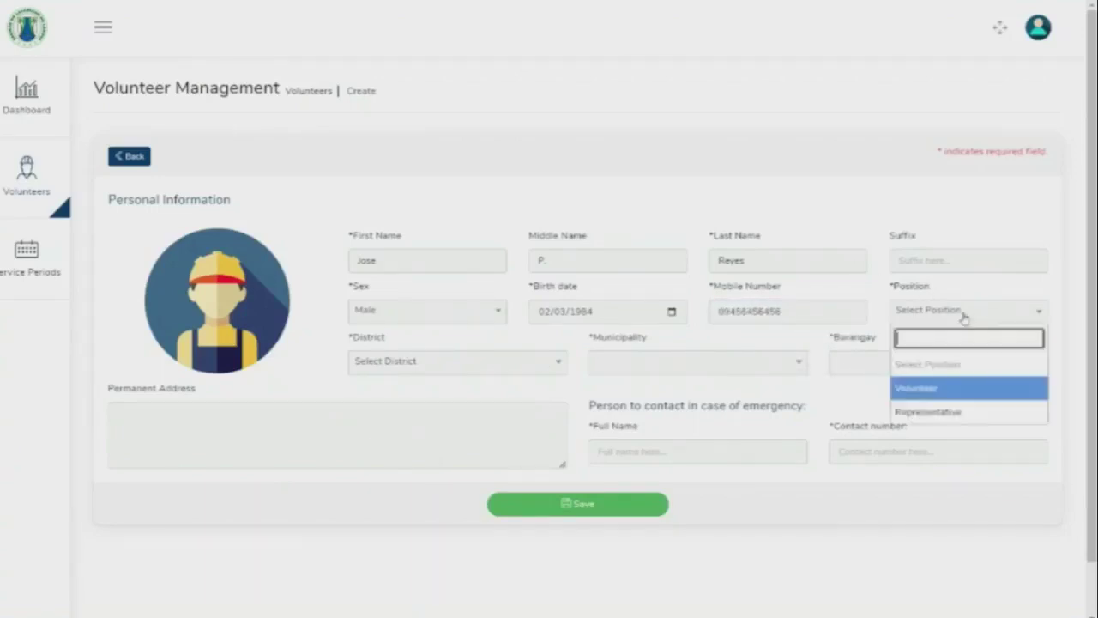
pyautogui.click(928, 392)
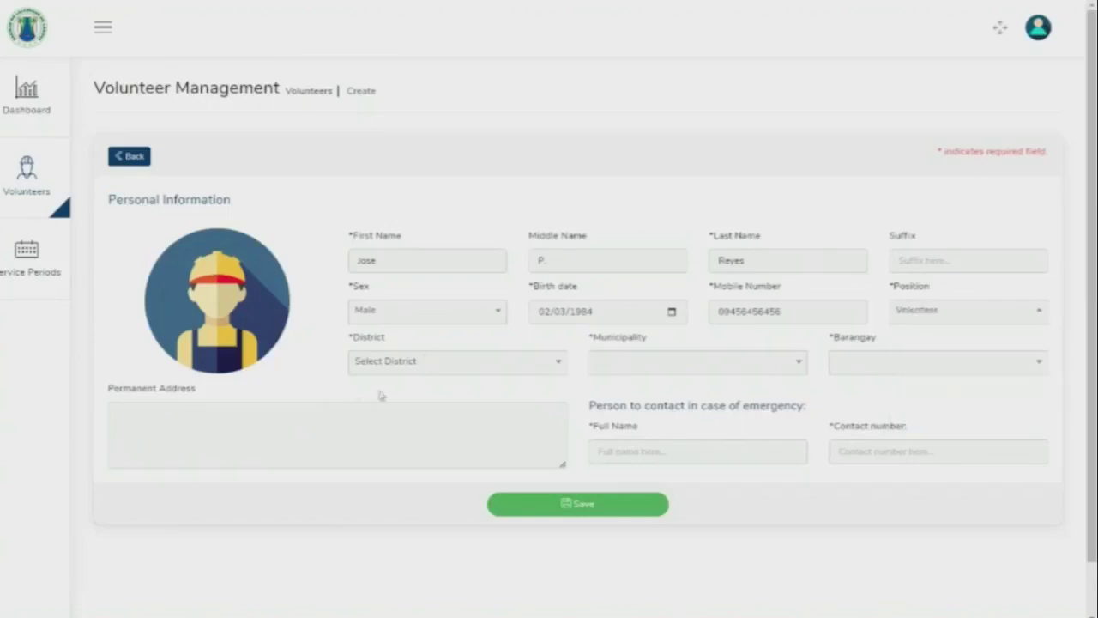
# Set the location to District 4, municipality Paete, barangay Ermita (Pob.).
pyautogui.click(382, 363)
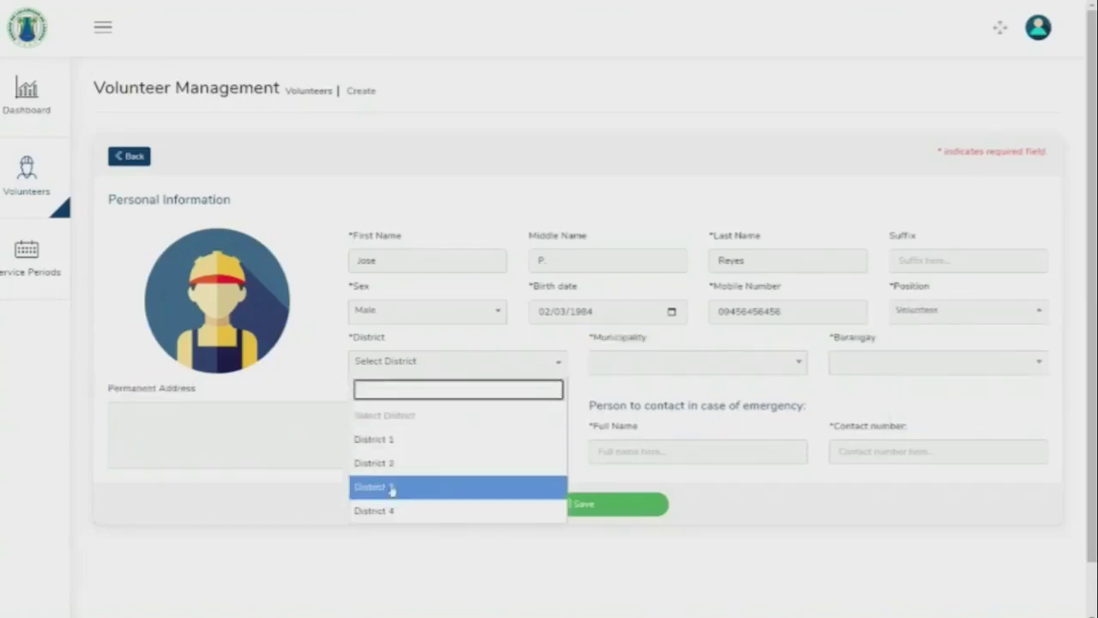
pyautogui.click(398, 512)
pyautogui.click(717, 364)
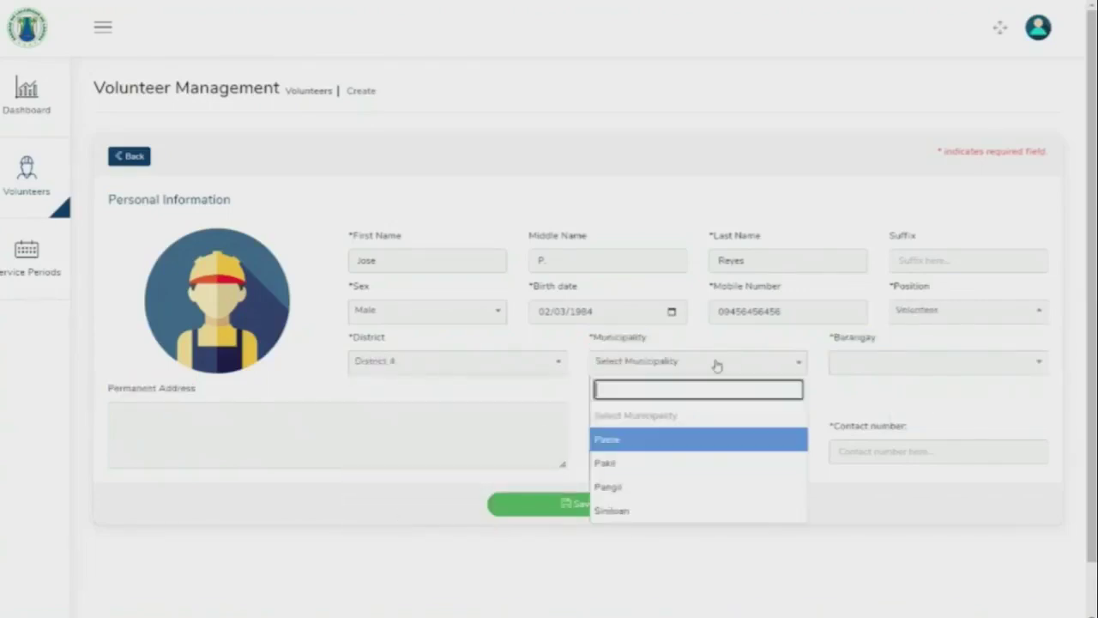
pyautogui.write('pae')
pyautogui.press('Return')
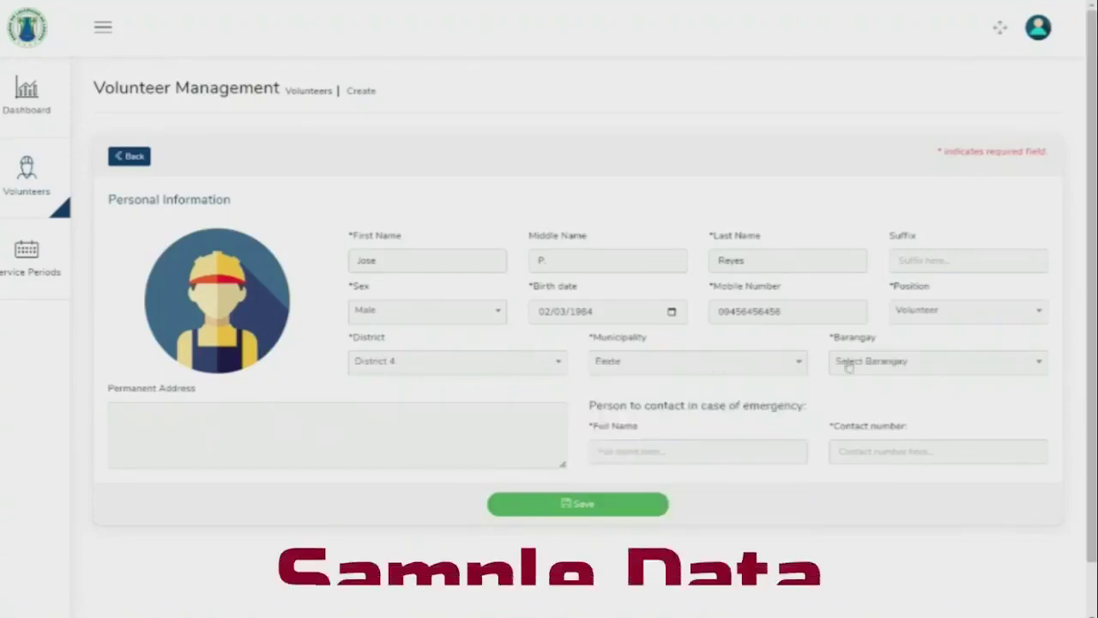
pyautogui.click(867, 365)
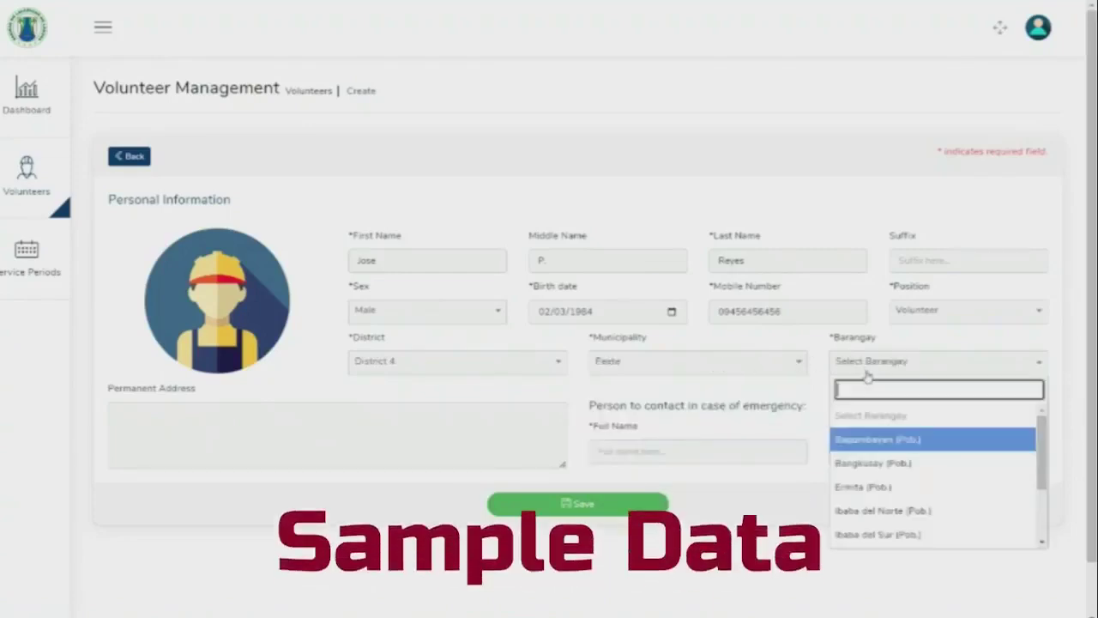
pyautogui.click(865, 486)
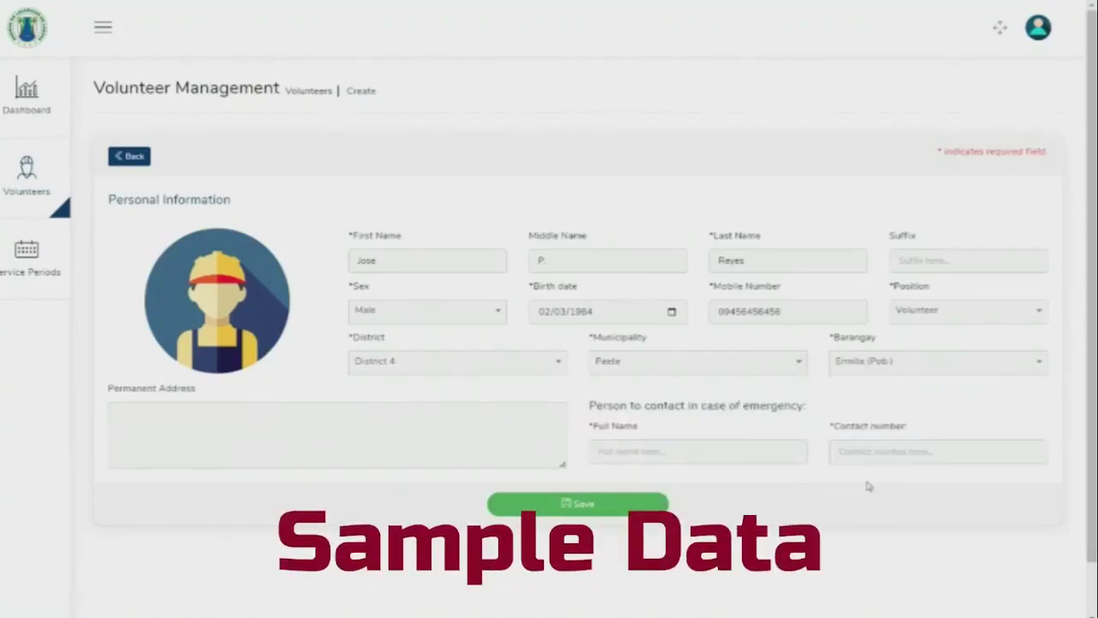
# Add the emergency contact's name and number, copied from the mobile number, and save the volunteer.
pyautogui.click(306, 446)
pyautogui.press('Tab')
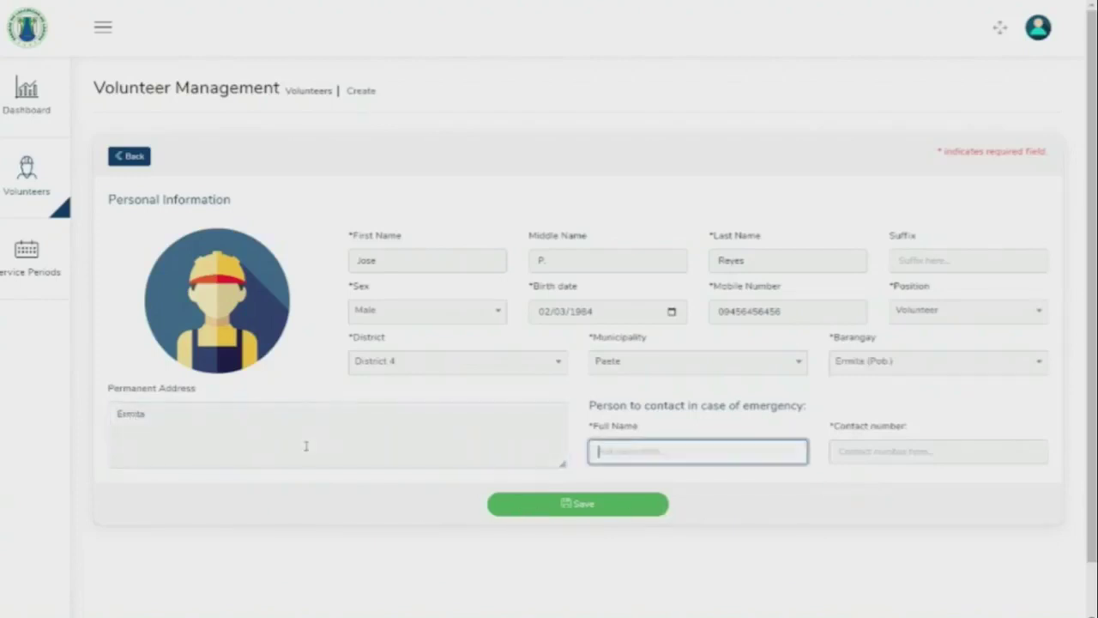
pyautogui.doubleClick(775, 312)
pyautogui.hotkey('ctrl', 'c')
pyautogui.click(861, 454)
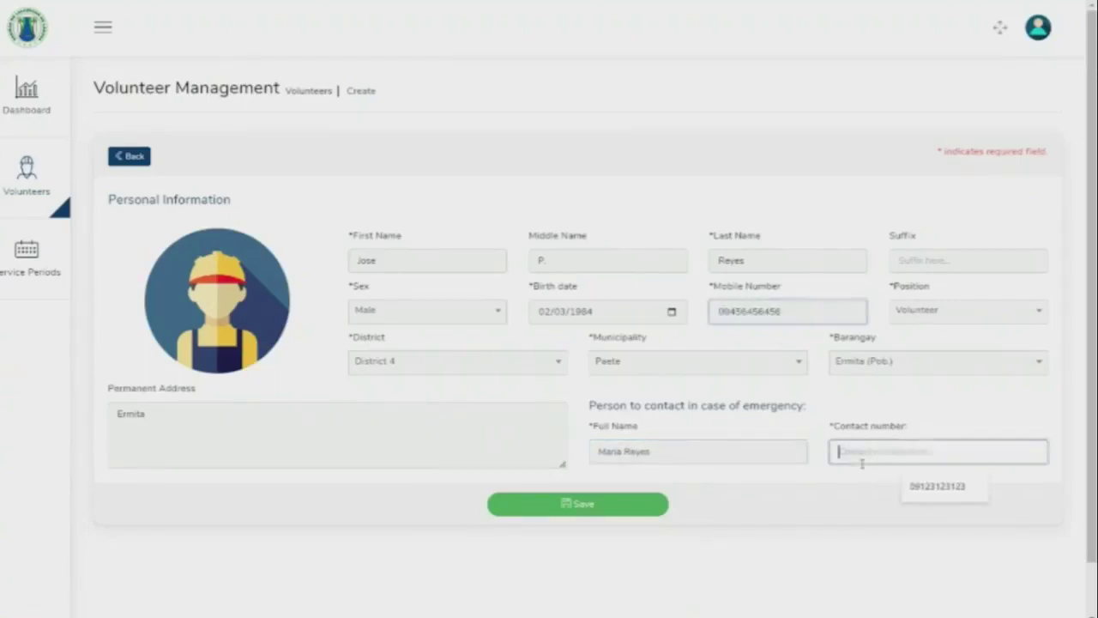
pyautogui.hotkey('ctrl', 'v')
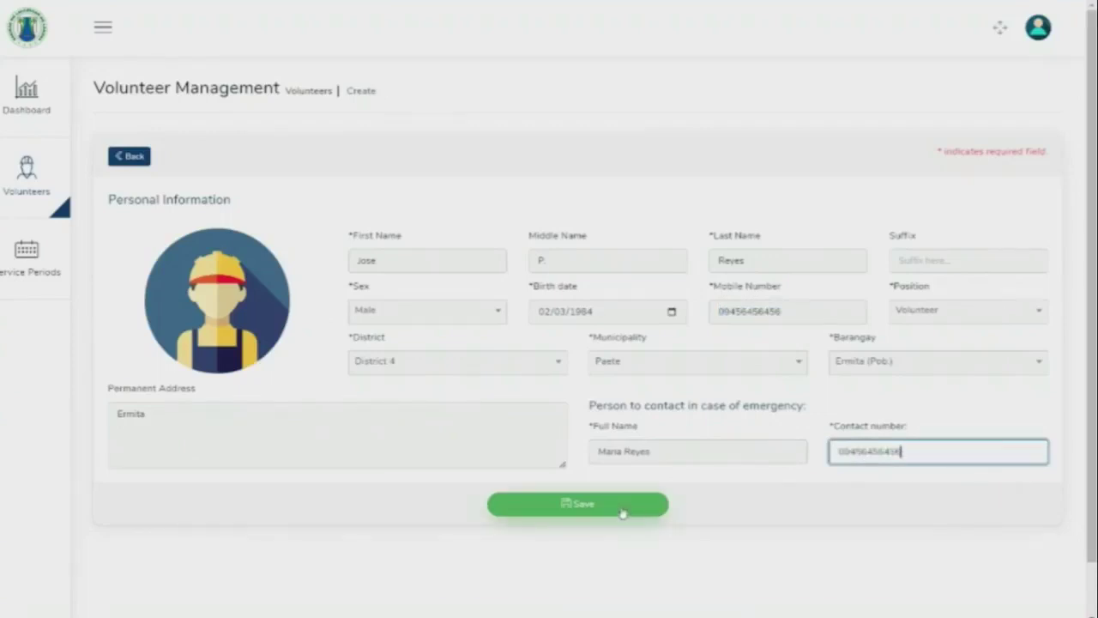
pyautogui.click(623, 509)
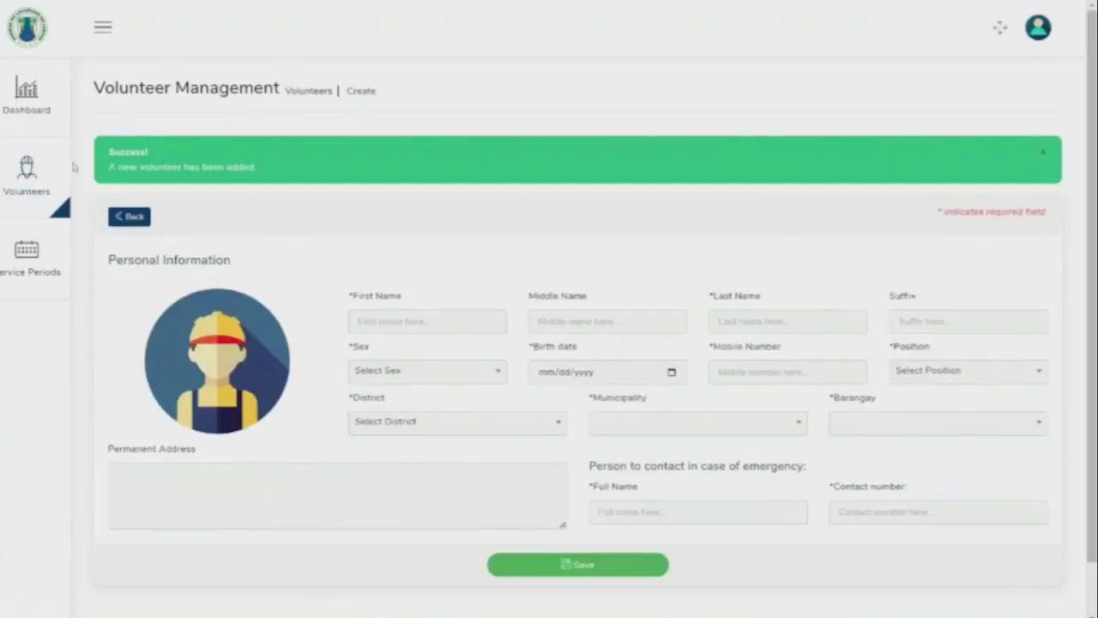
pyautogui.click(23, 188)
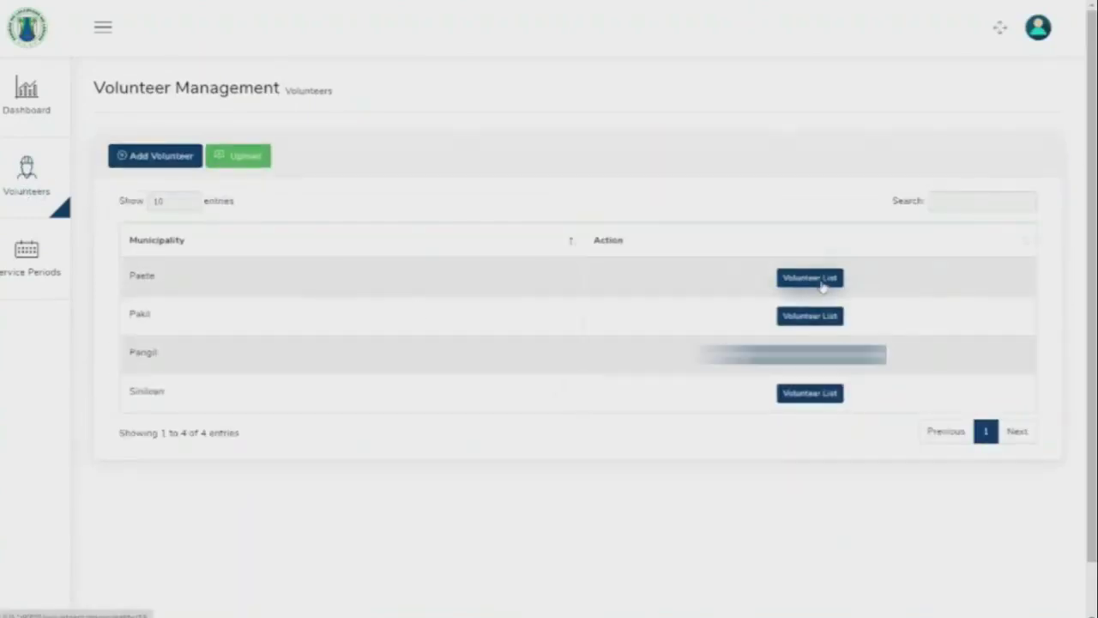
# Open the Paete volunteer list and view the first volunteer's information page.
pyautogui.click(810, 278)
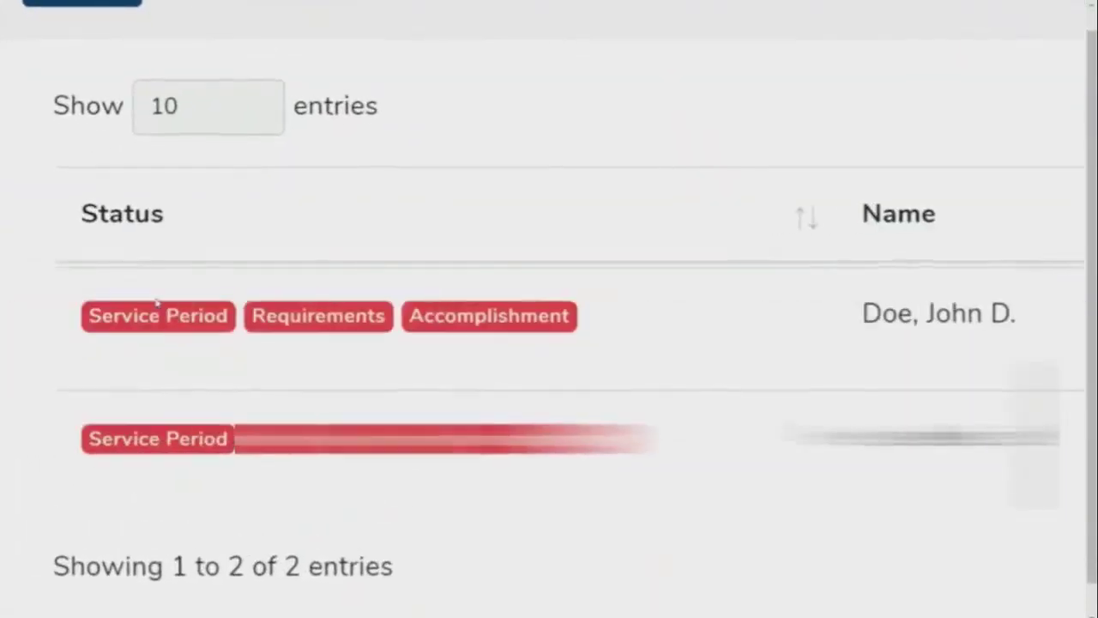
pyautogui.moveTo(118, 335); pyautogui.dragTo(128, 336)
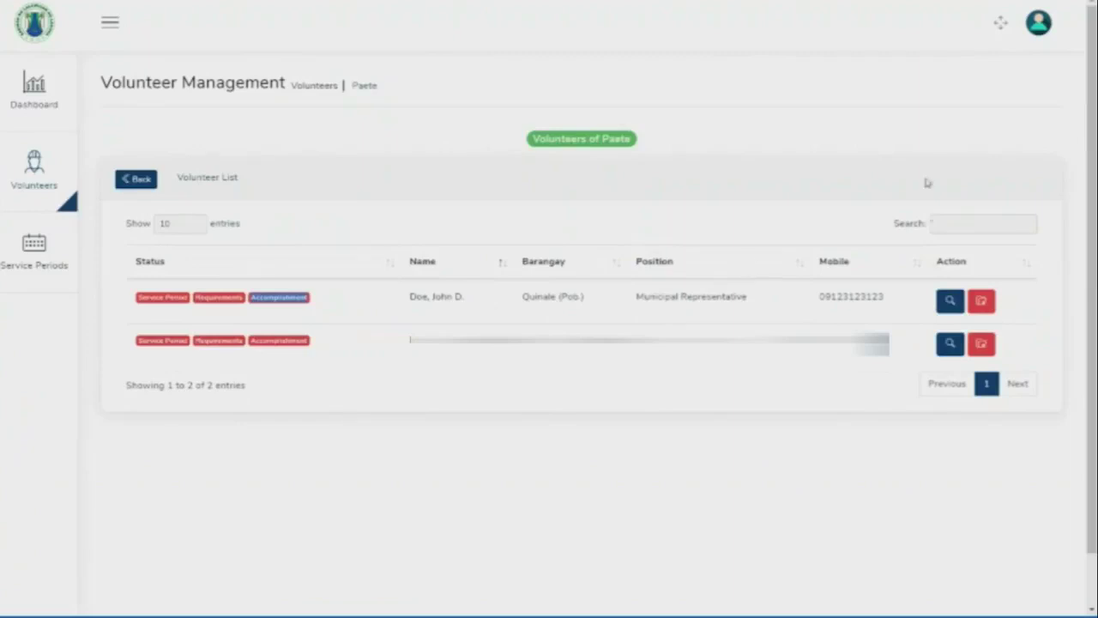
pyautogui.click(960, 311)
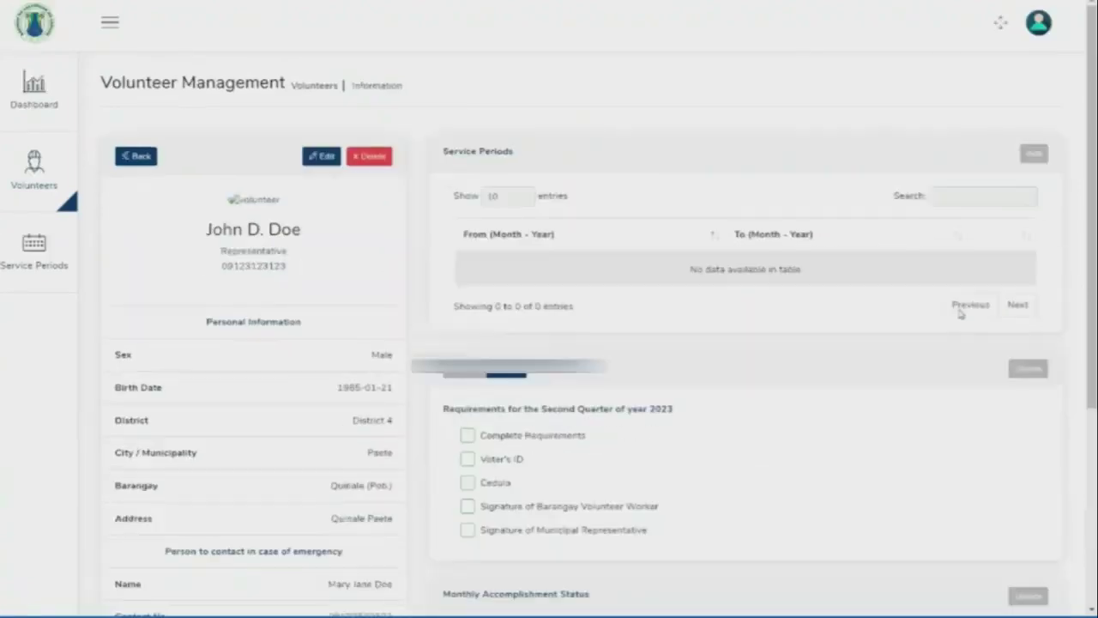
pyautogui.scroll(-1, 544, 331)
pyautogui.scroll(1, 545, 331)
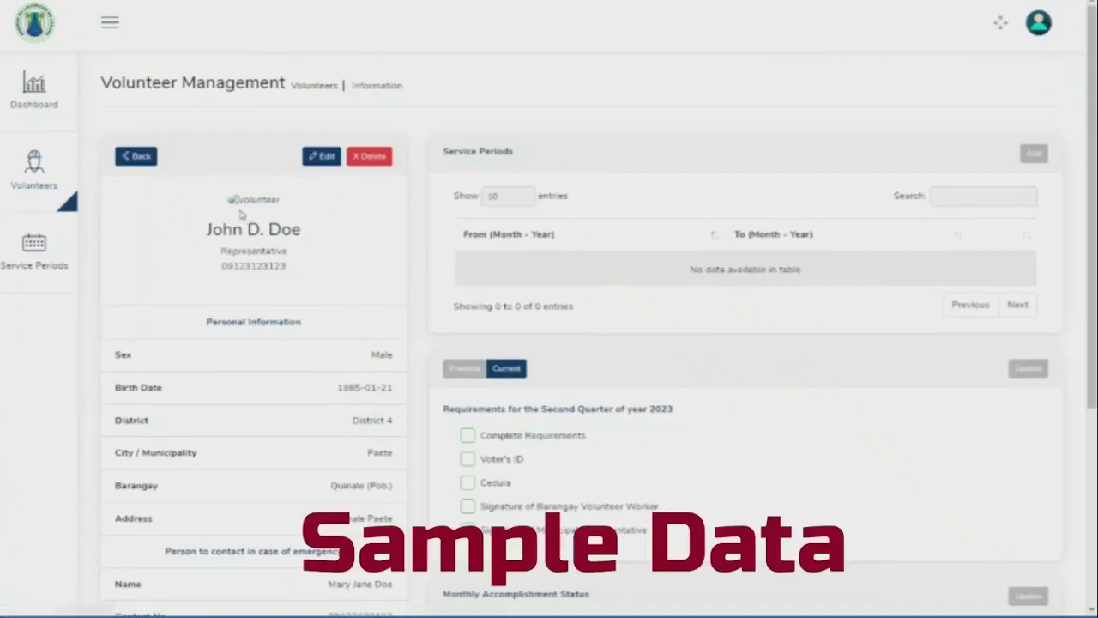
pyautogui.scroll(-2, 606, 329)
pyautogui.scroll(2, 606, 329)
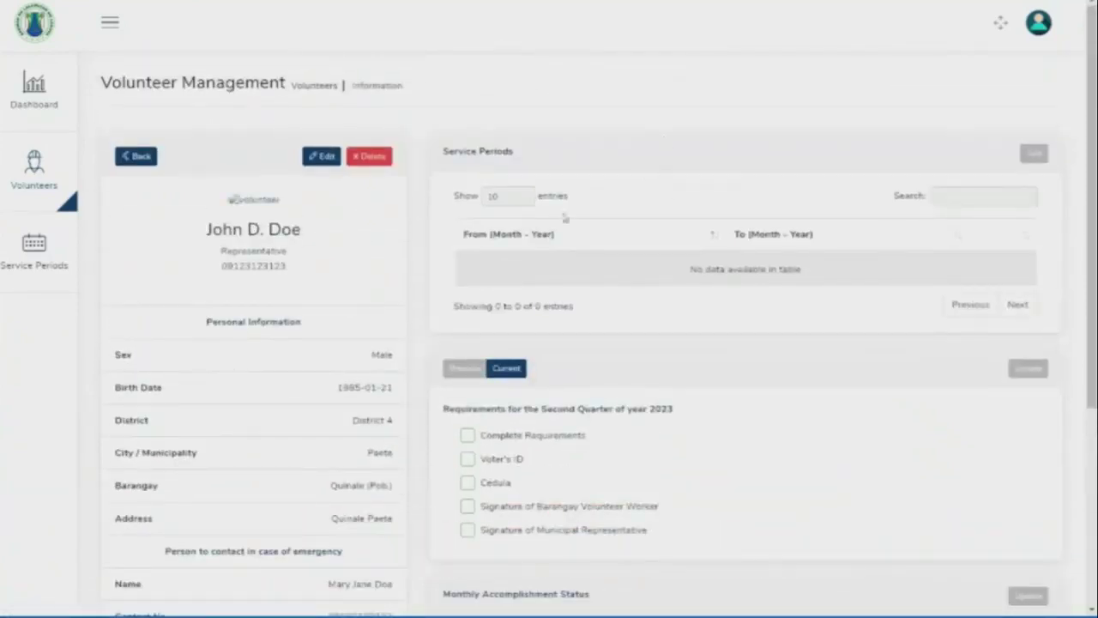
pyautogui.click(936, 197)
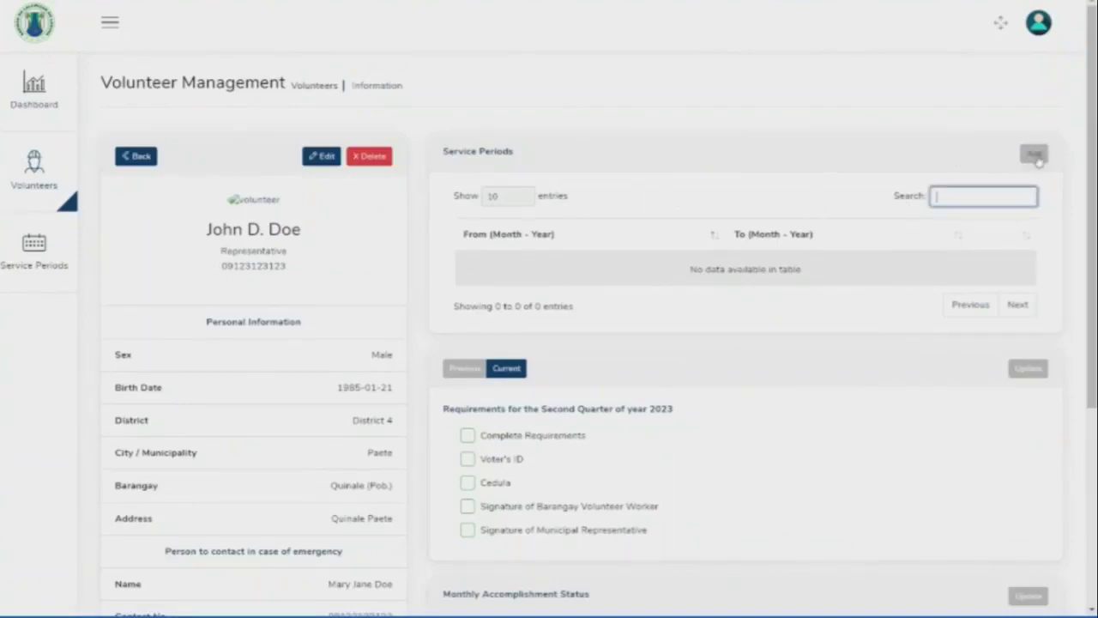
pyautogui.click(1038, 159)
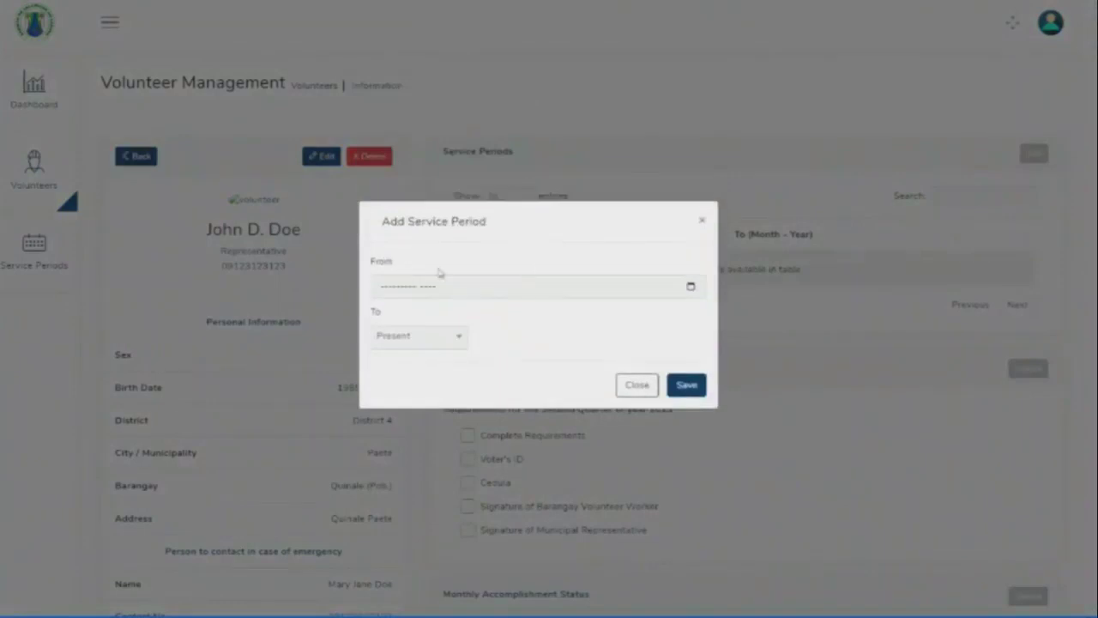
pyautogui.click(396, 287)
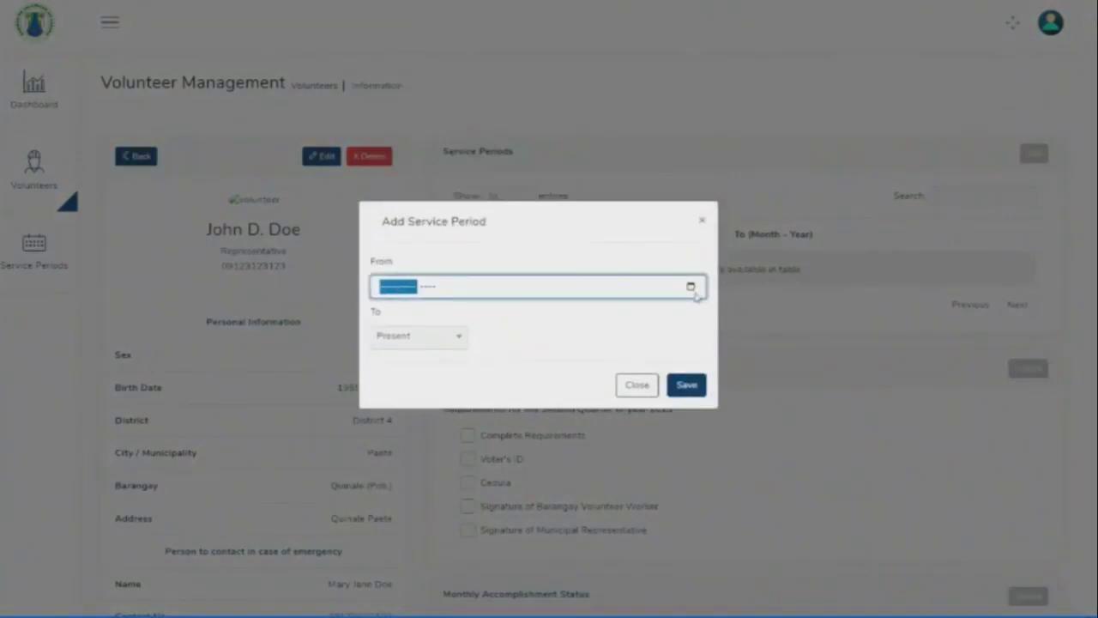
pyautogui.click(691, 287)
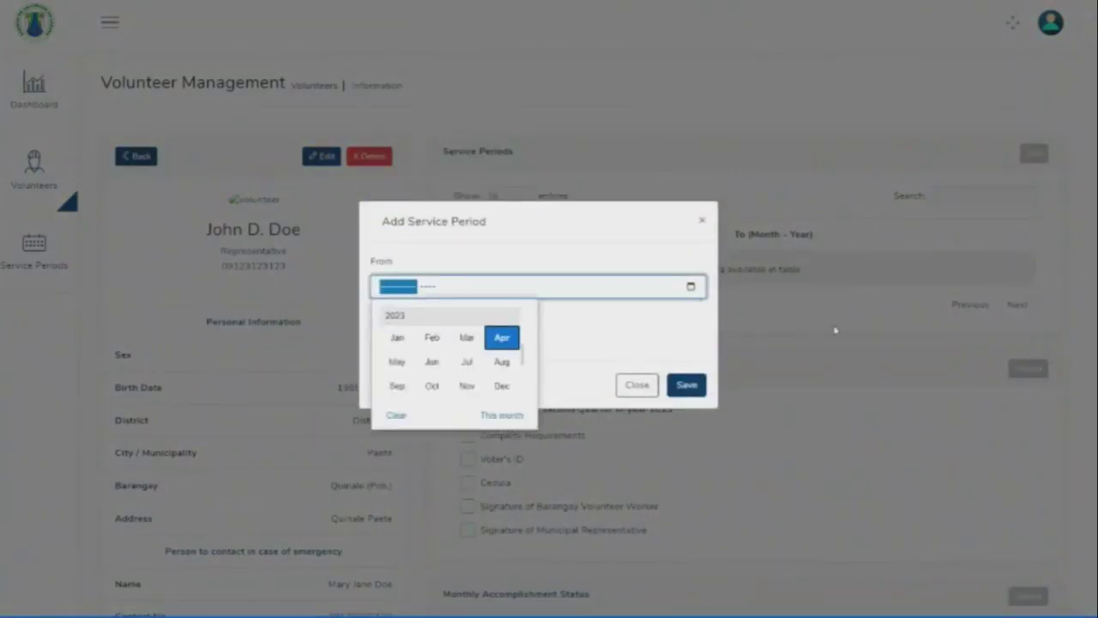
pyautogui.click(833, 326)
pyautogui.click(833, 326)
pyautogui.hotkey('alt', 'Tab')
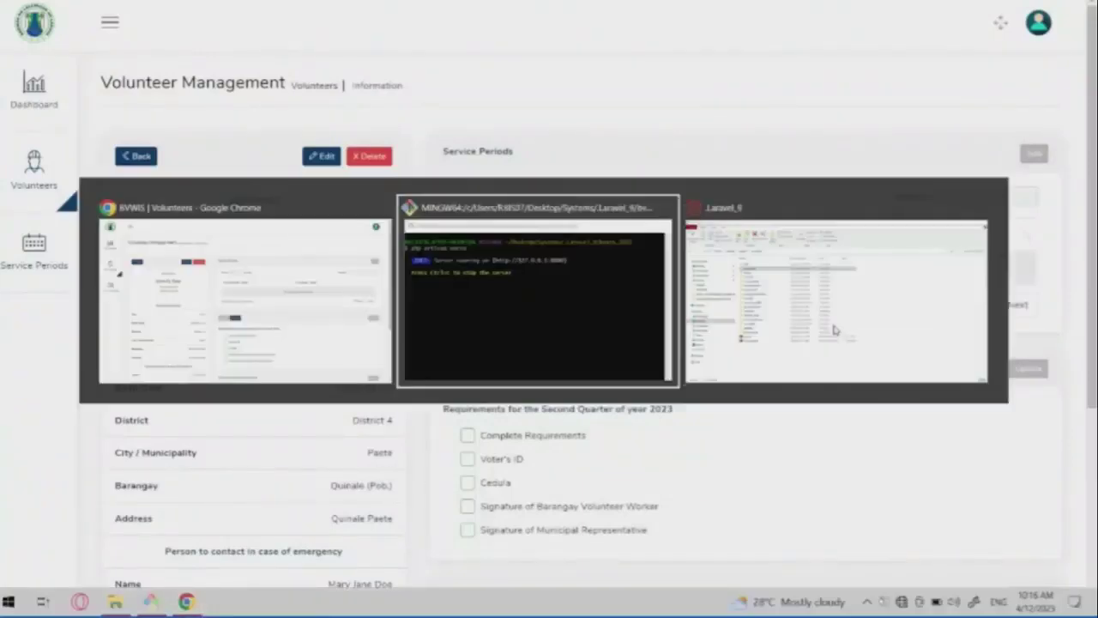
# Choose the EPSON L360 printer, then cancel printing the ID card.
pyautogui.click(236, 207)
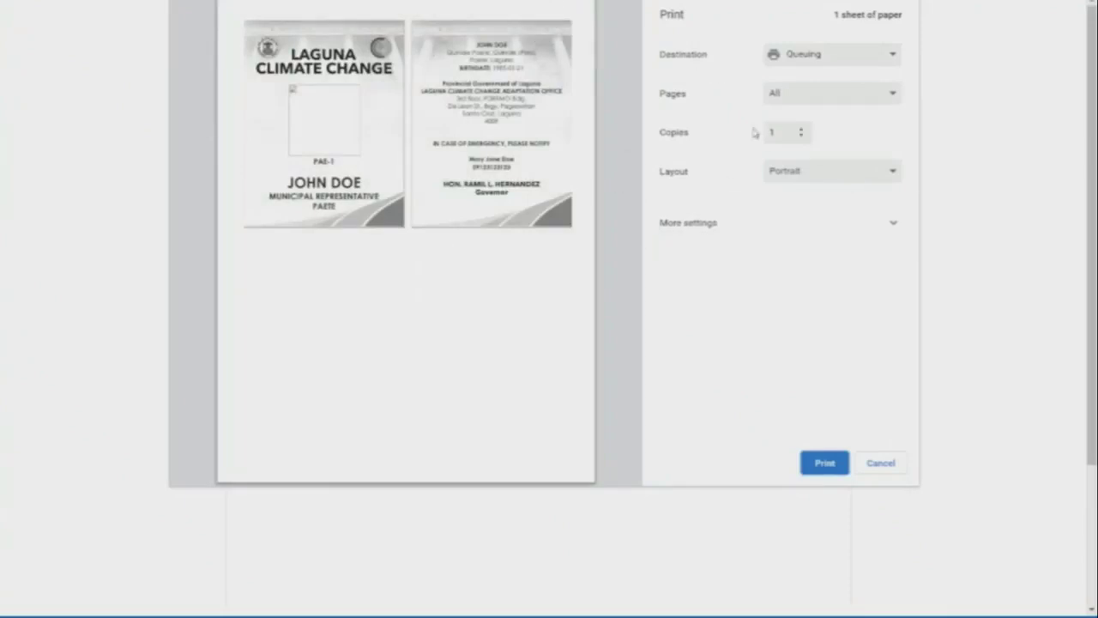
pyautogui.click(797, 62)
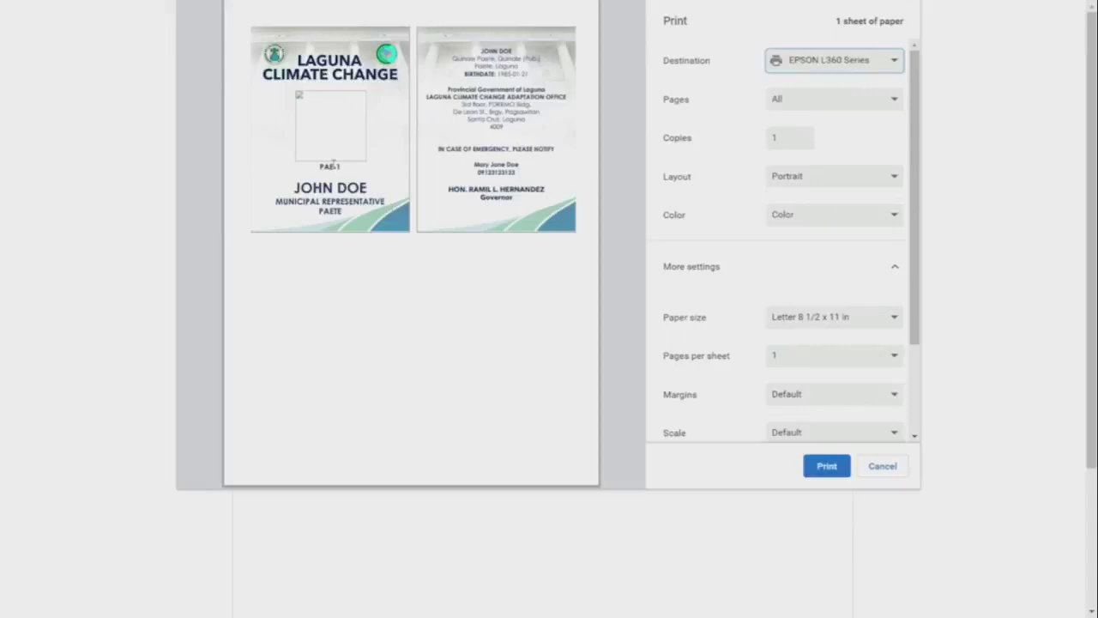
pyautogui.click(881, 466)
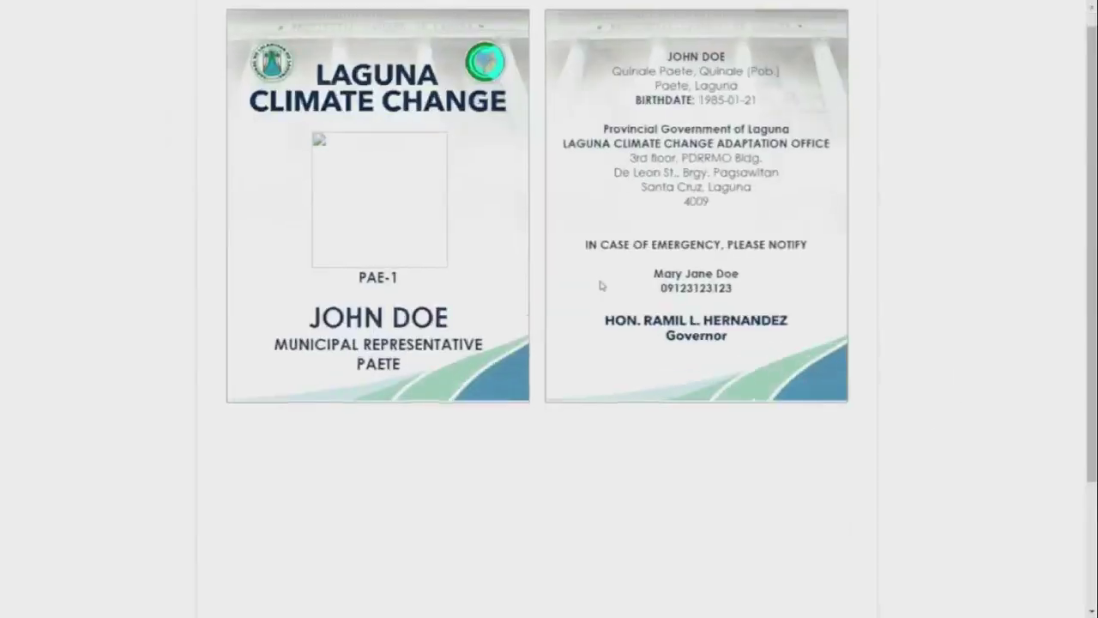
# Inspect the ID card's surname, code PAE-1 and address, then exit full screen and close the tab.
pyautogui.scroll(3, 601, 285)
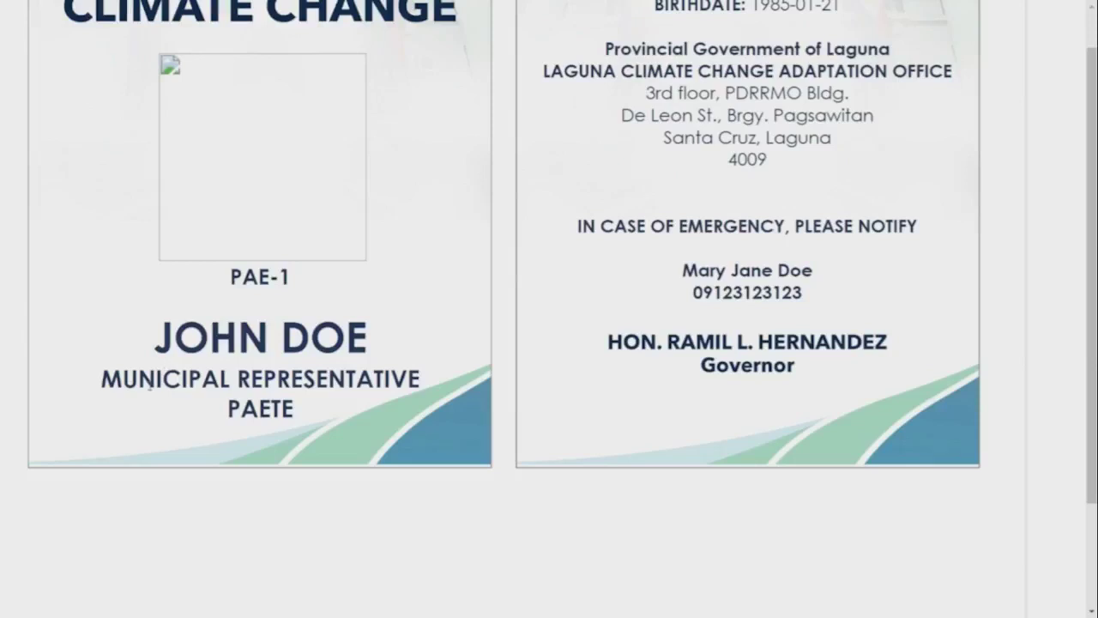
pyautogui.moveTo(125, 378); pyautogui.dragTo(279, 333)
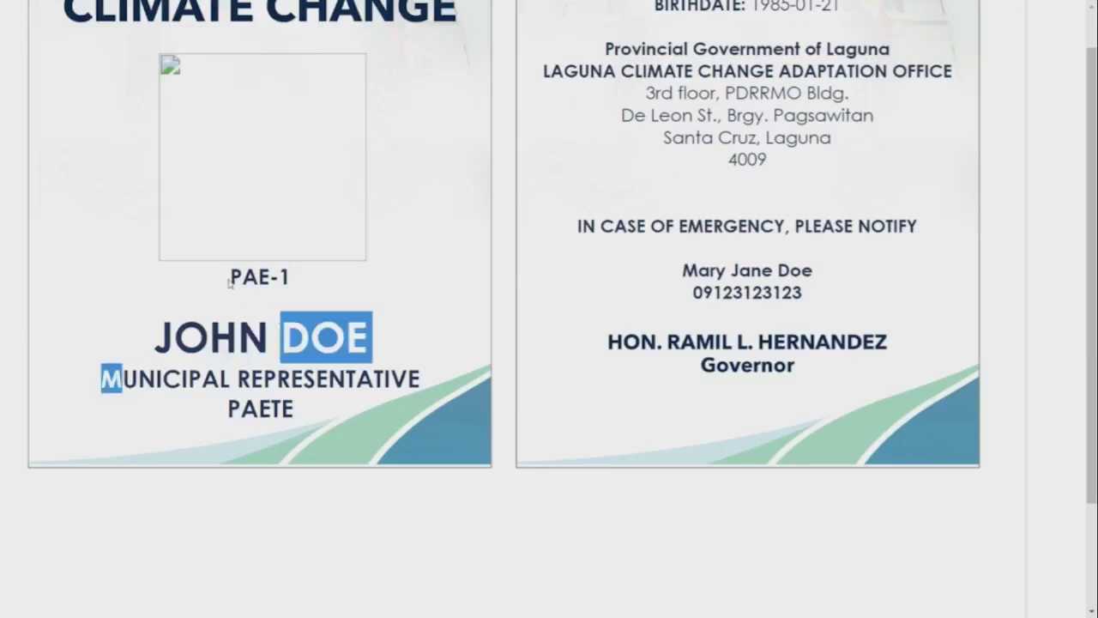
pyautogui.moveTo(230, 284); pyautogui.dragTo(295, 275)
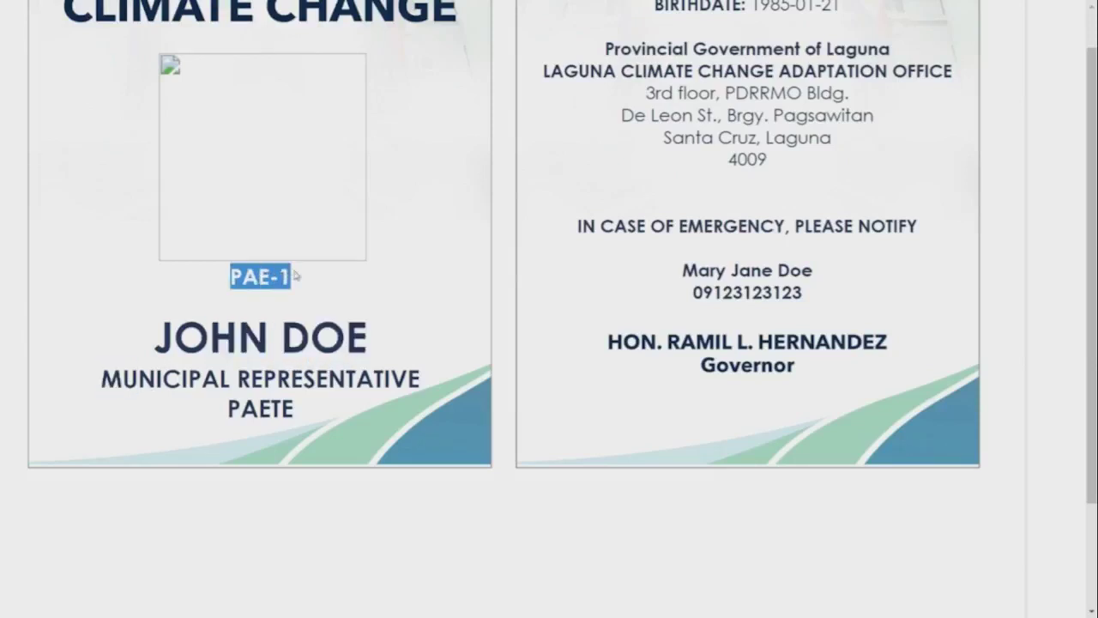
pyautogui.scroll(2, 581, 296)
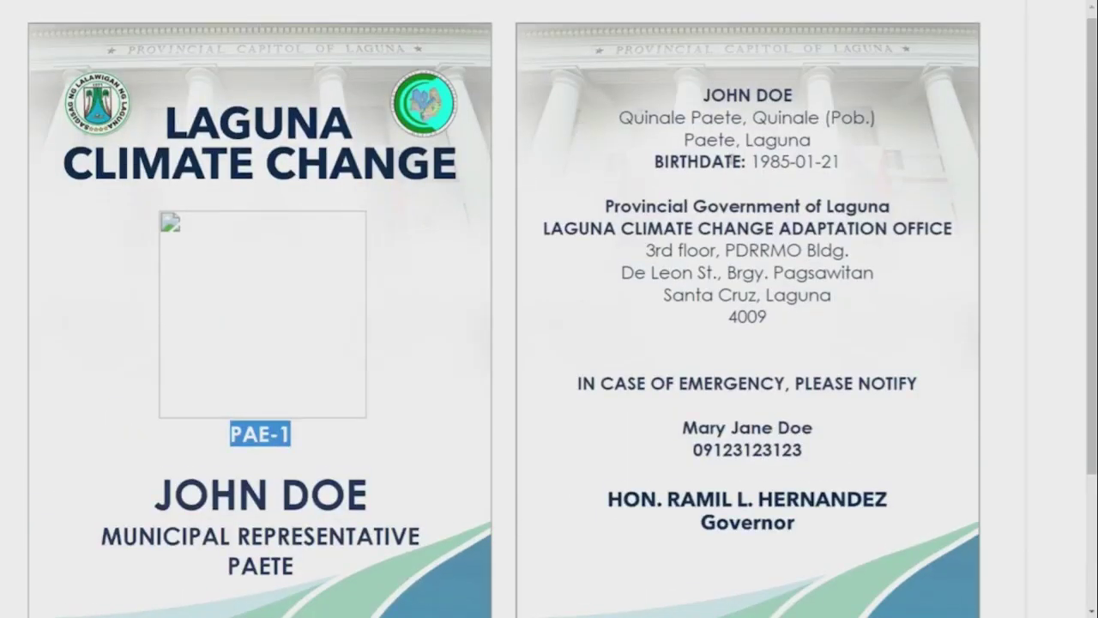
pyautogui.moveTo(611, 116); pyautogui.dragTo(752, 117)
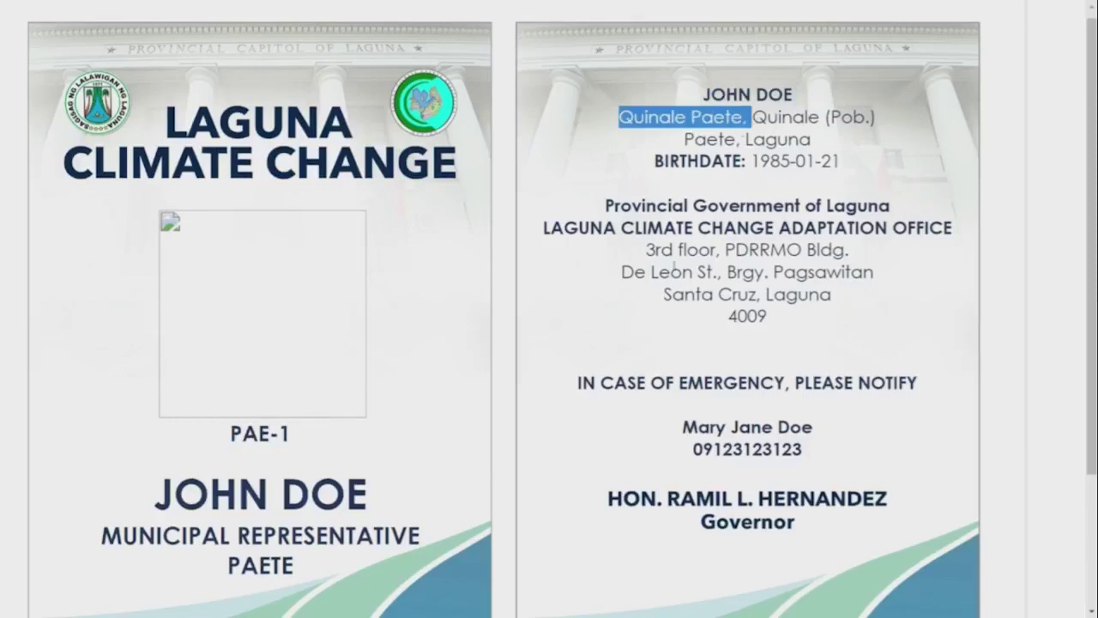
pyautogui.scroll(-1, 752, 399)
pyautogui.keyDown('ctrl'); pyautogui.scroll(-4, 753, 399); pyautogui.keyUp('ctrl')
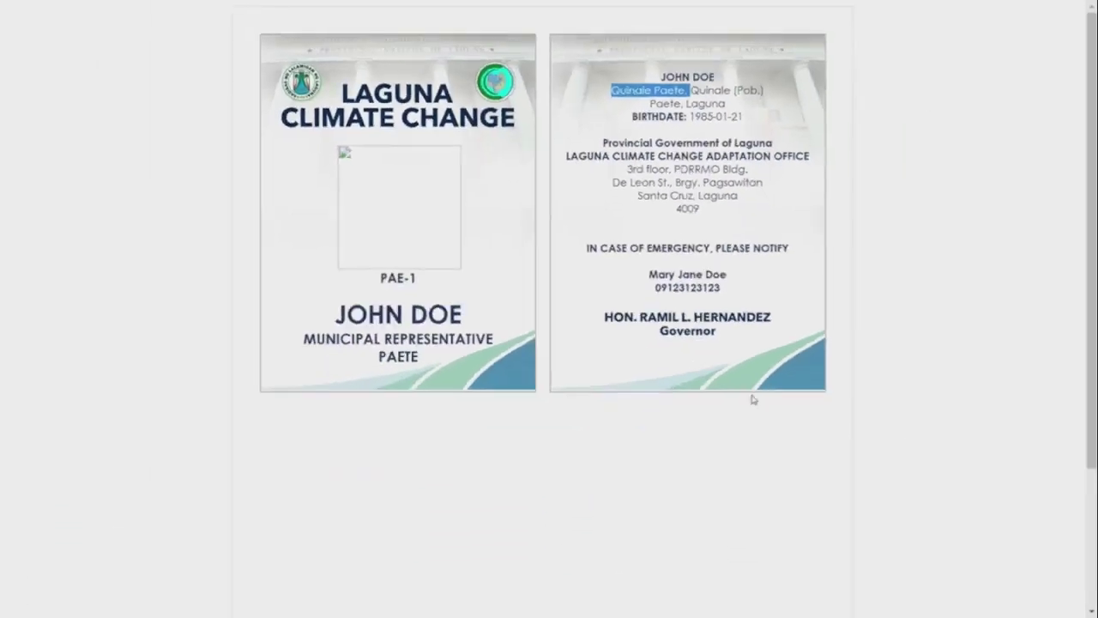
pyautogui.press('F11')
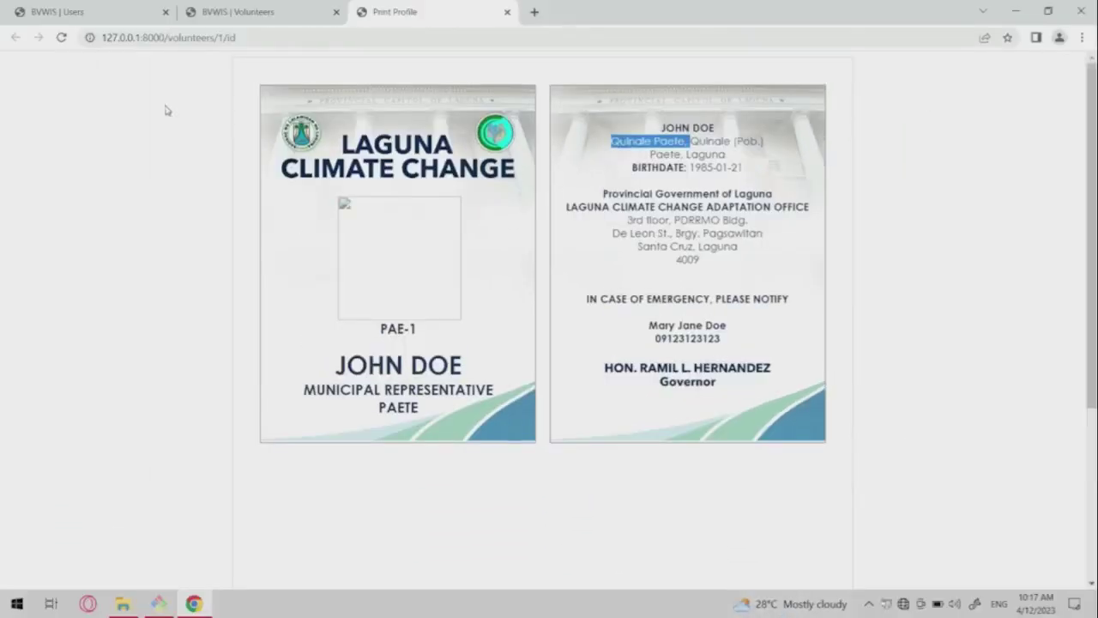
pyautogui.hotkey('ctrl', 'w')
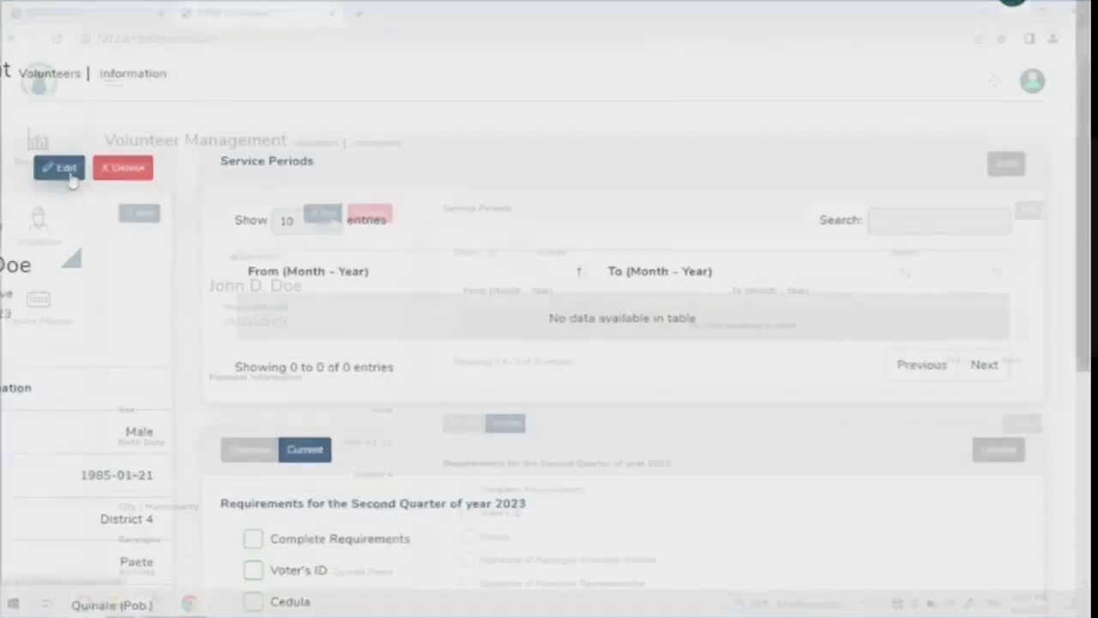
# Replace the volunteer's photo with the bearded 2202112 avatar from Pictures/avatars and save the changes.
pyautogui.click(322, 214)
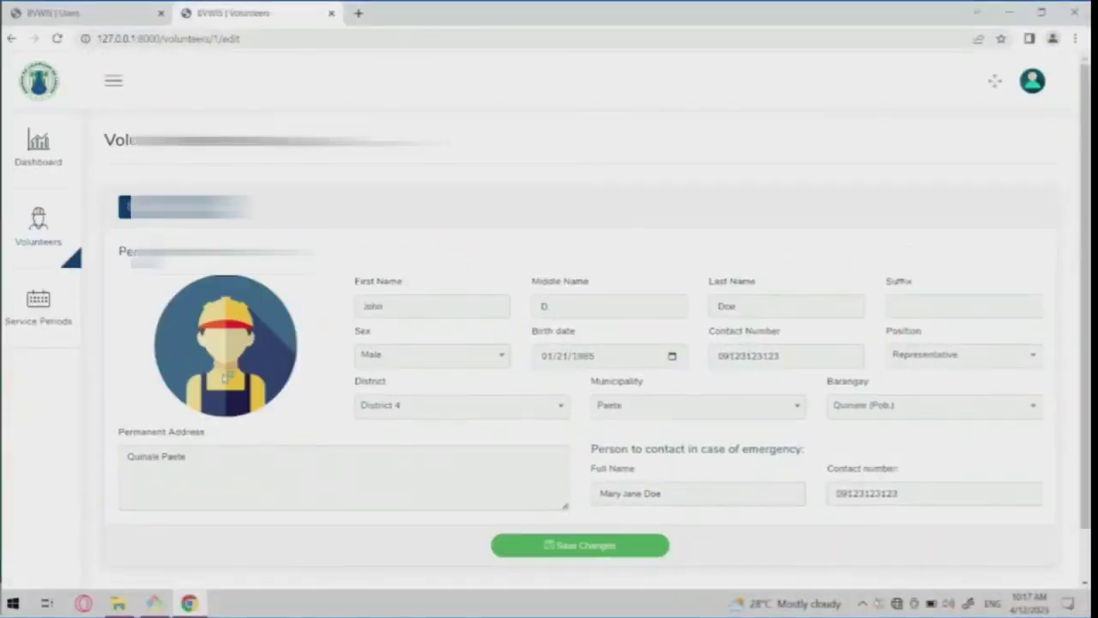
pyautogui.click(225, 377)
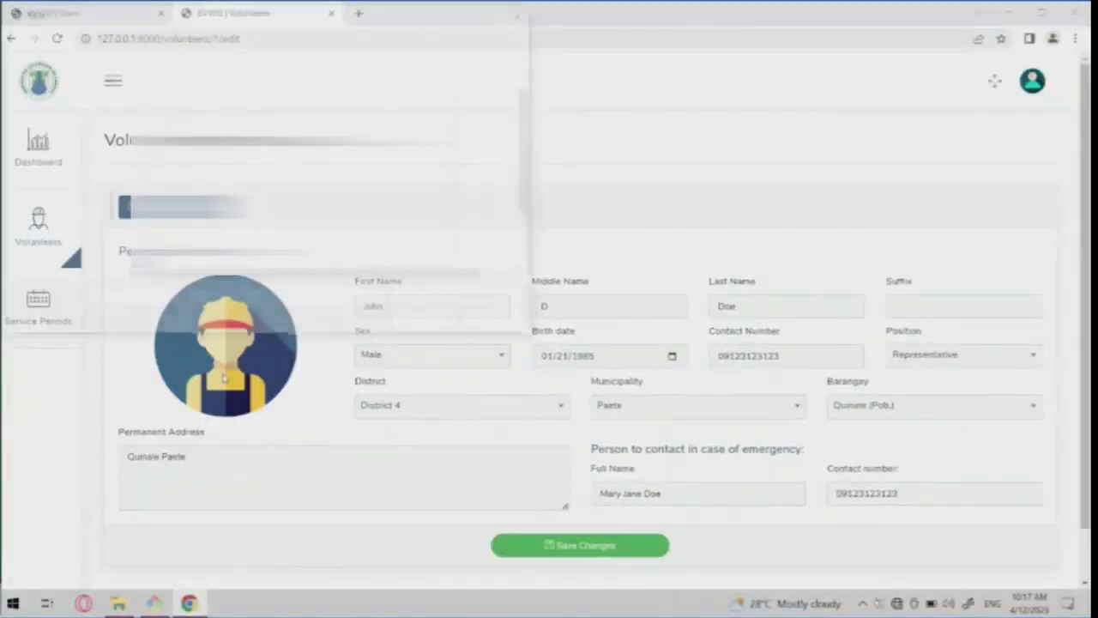
pyautogui.click(52, 165)
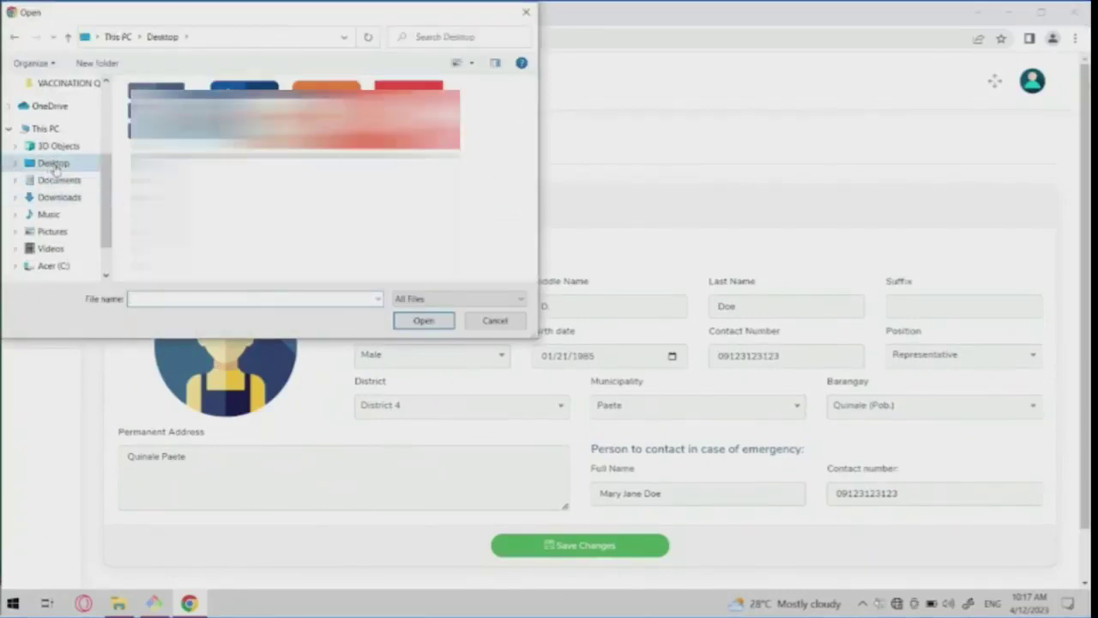
pyautogui.click(53, 231)
pyautogui.click(243, 120)
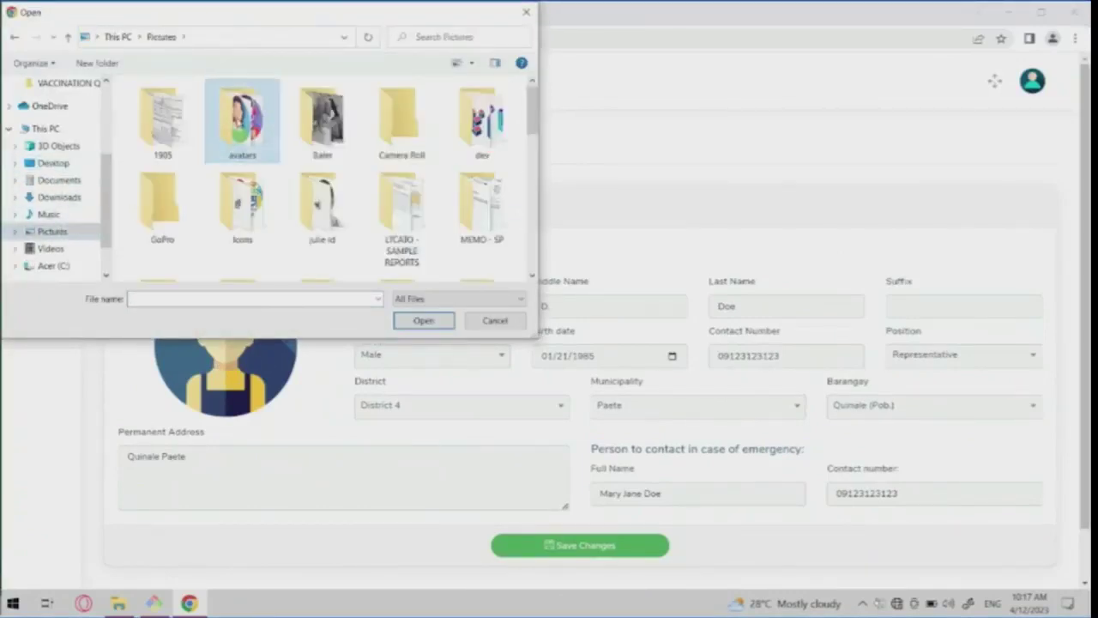
pyautogui.doubleClick(243, 120)
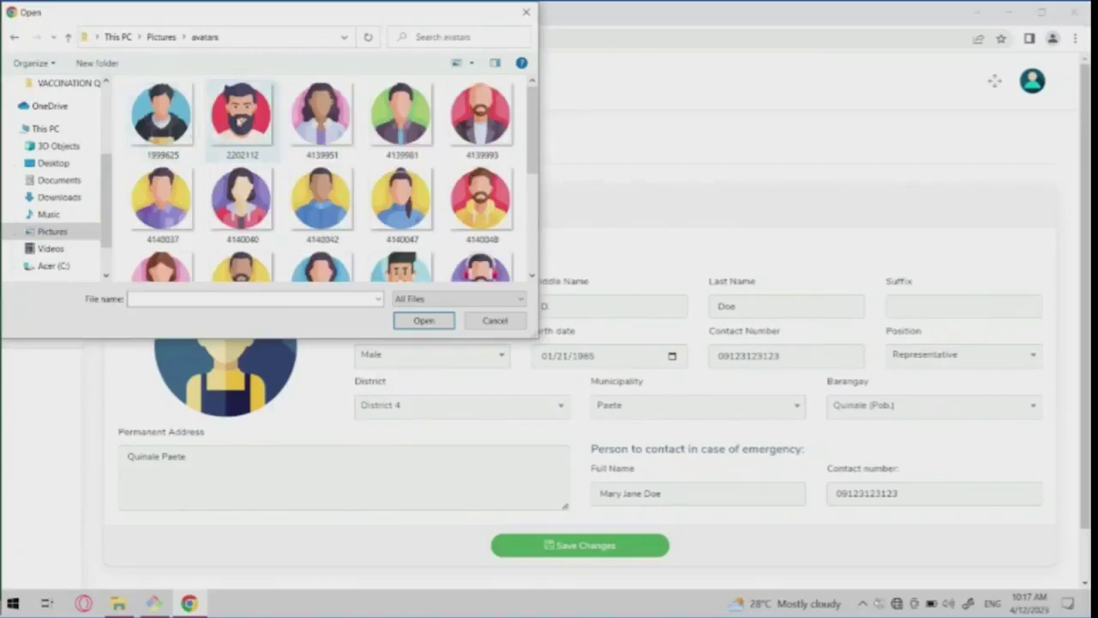
pyautogui.click(242, 115)
pyautogui.click(424, 320)
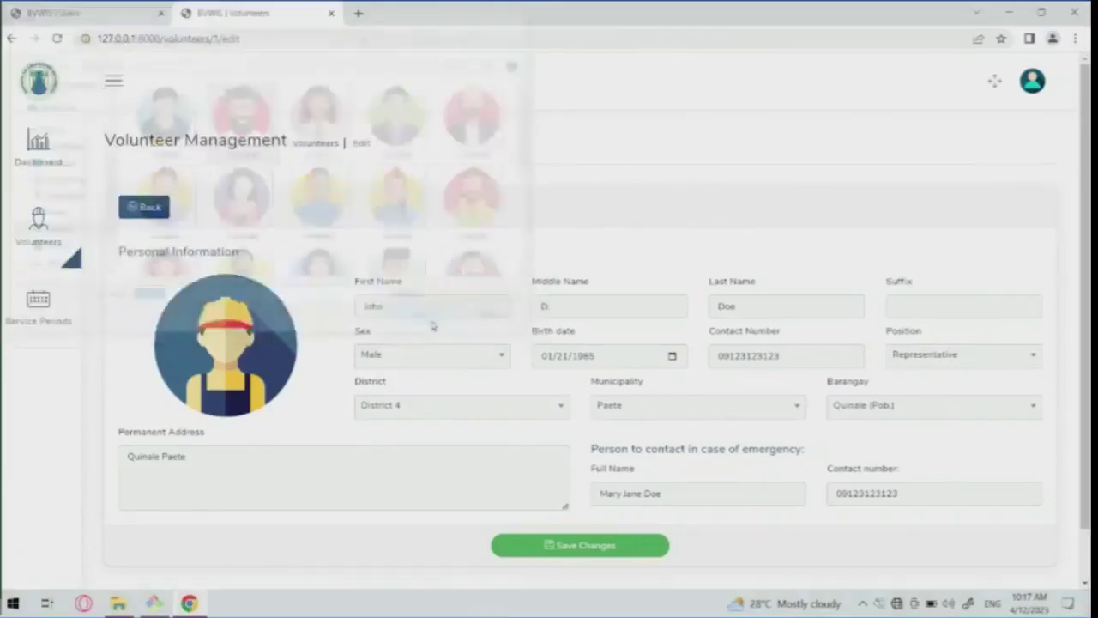
pyautogui.click(589, 546)
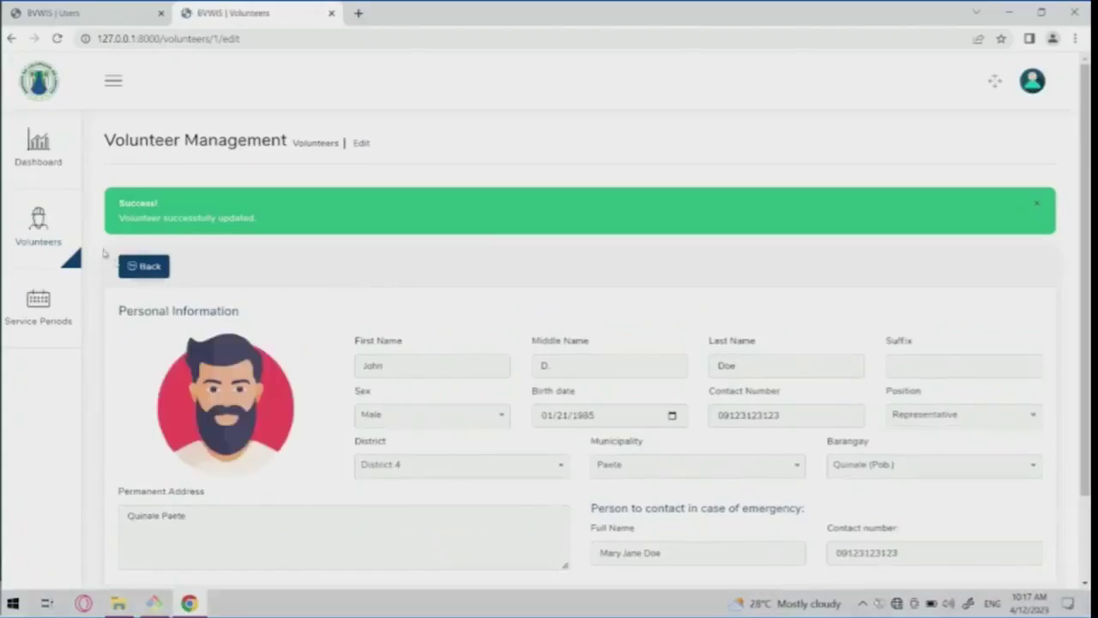
pyautogui.click(43, 242)
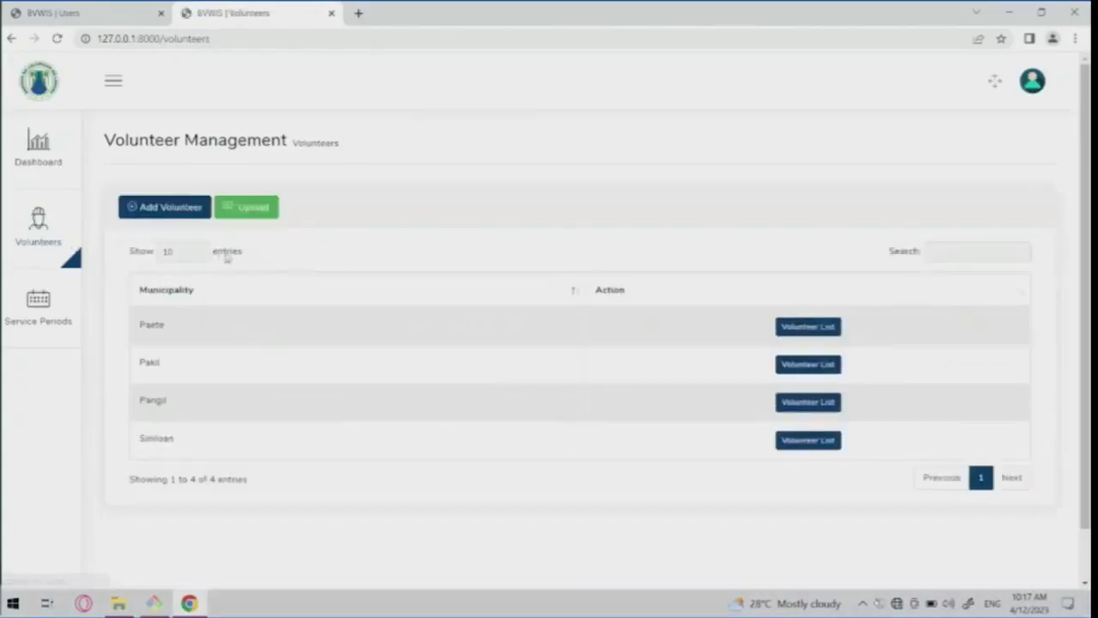
# Open the first Paete volunteer's ID card, cancel printing, and close the card tab.
pyautogui.click(790, 328)
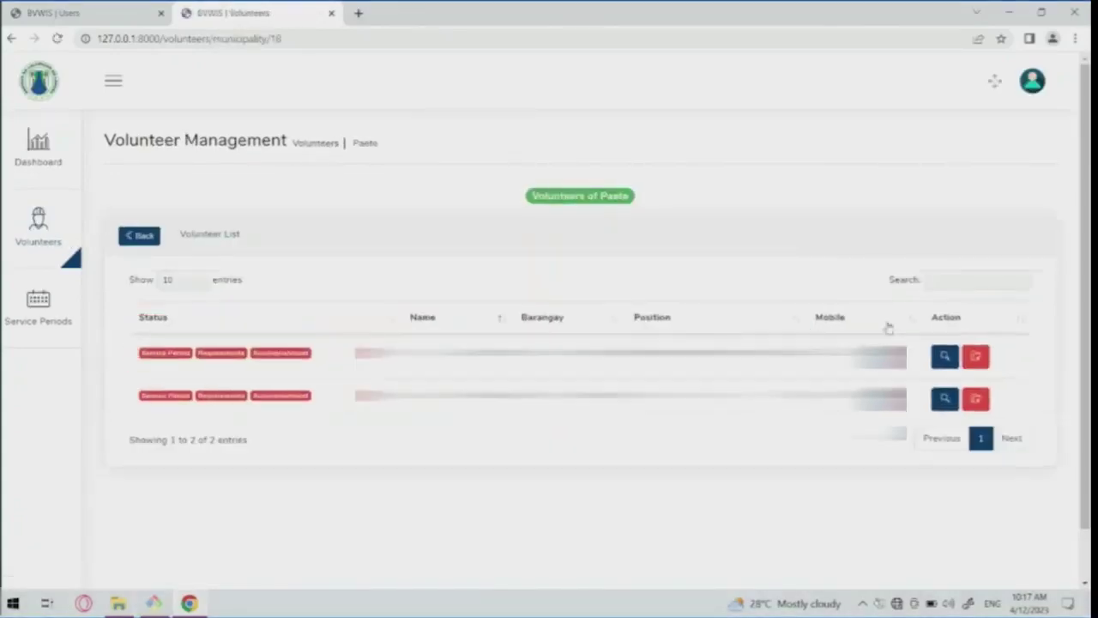
pyautogui.click(944, 354)
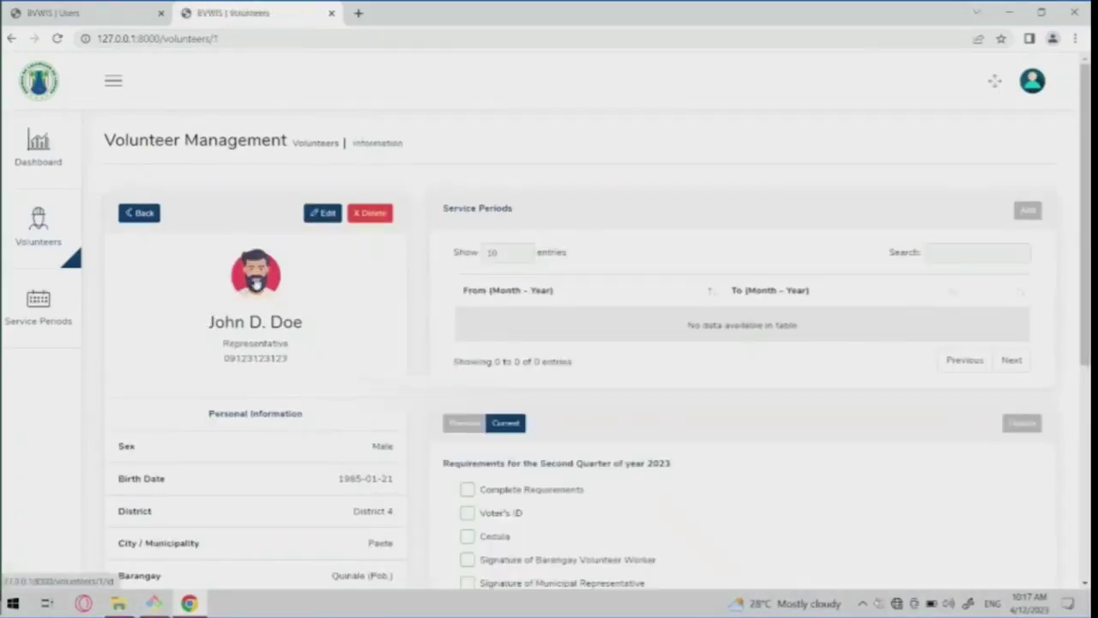
pyautogui.click(254, 281)
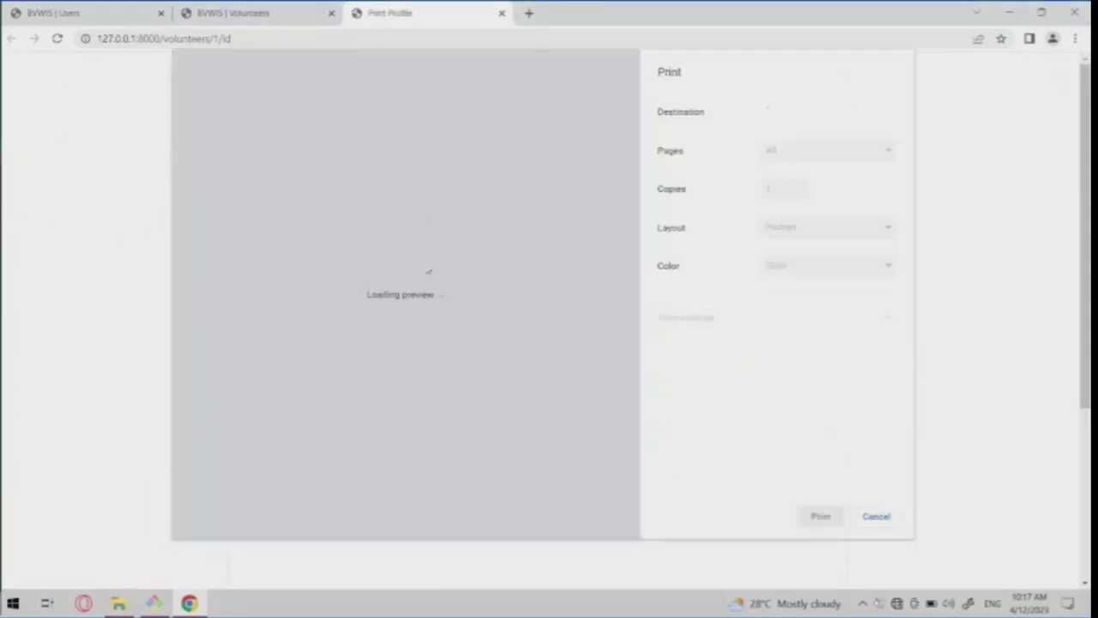
pyautogui.click(877, 516)
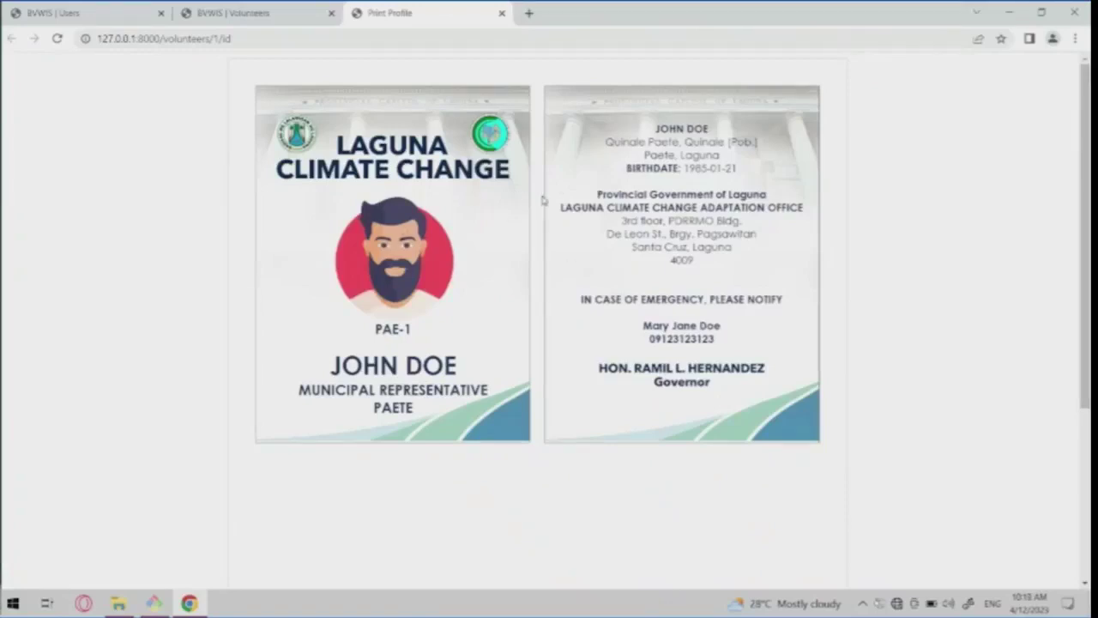
pyautogui.hotkey('ctrl', 'w')
# Add a service period starting April 2023 and ending on the specific date June 2023, and save.
pyautogui.scroll(-3, 522, 348)
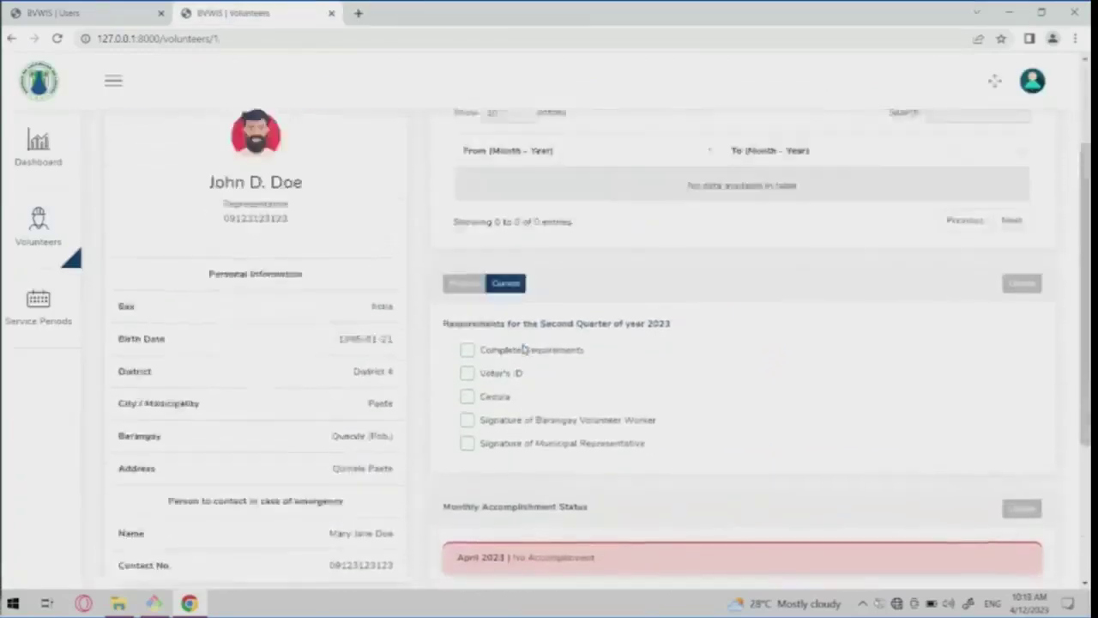
pyautogui.scroll(2, 522, 349)
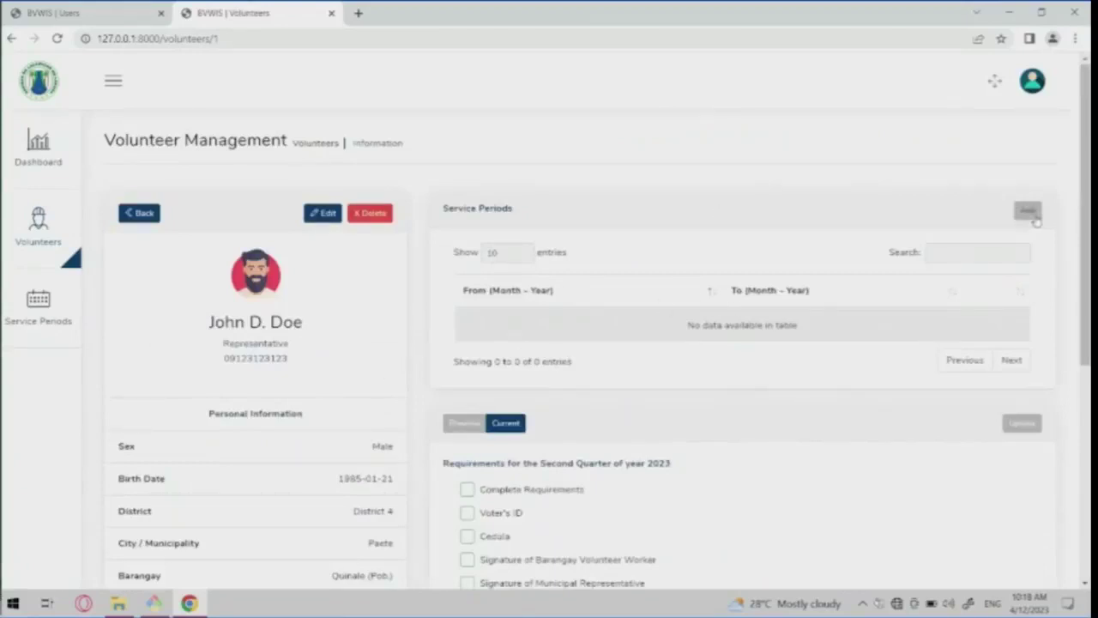
pyautogui.click(1034, 215)
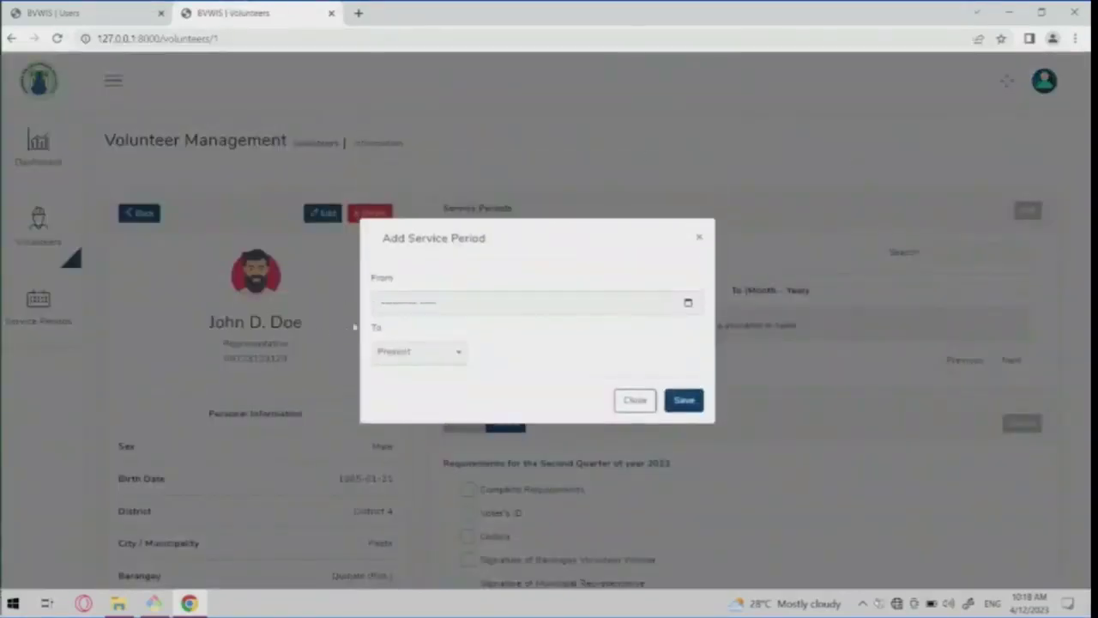
pyautogui.click(382, 313)
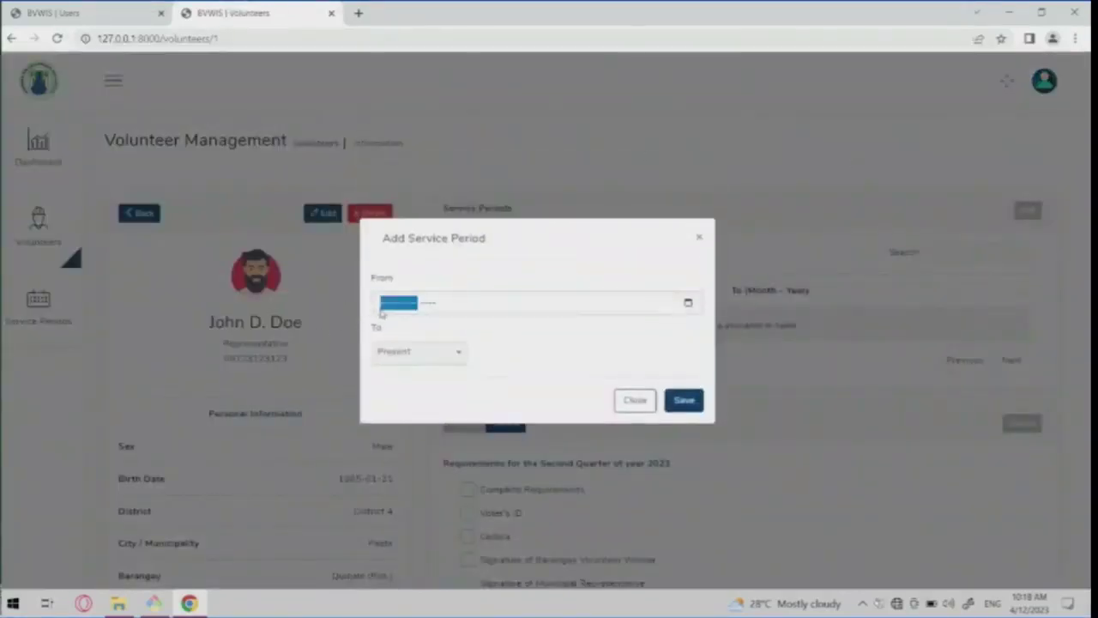
pyautogui.click(688, 304)
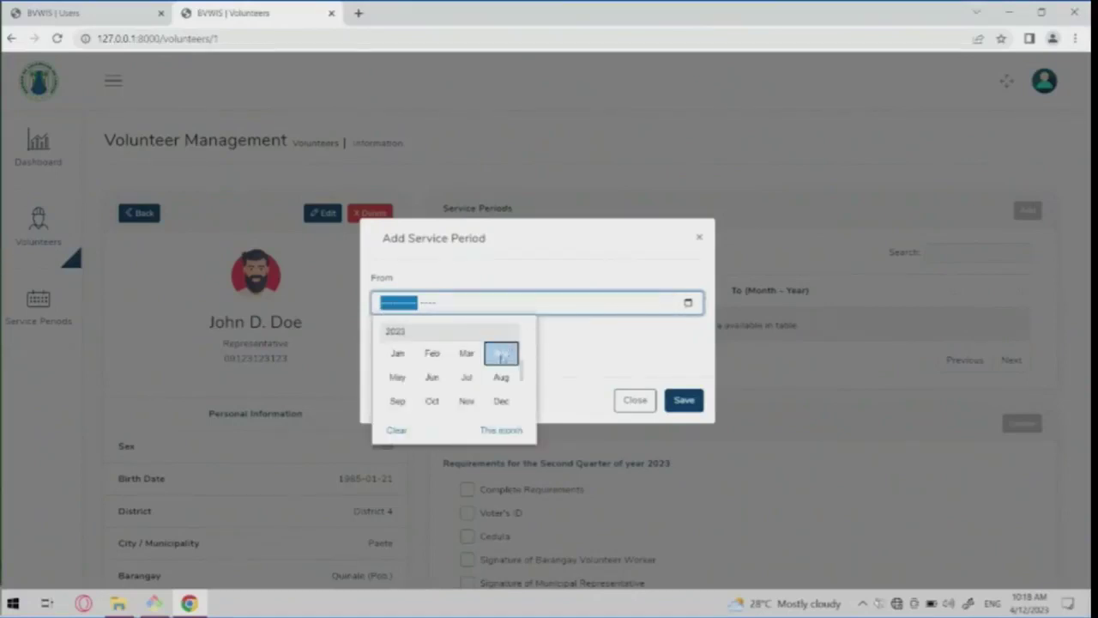
pyautogui.click(502, 355)
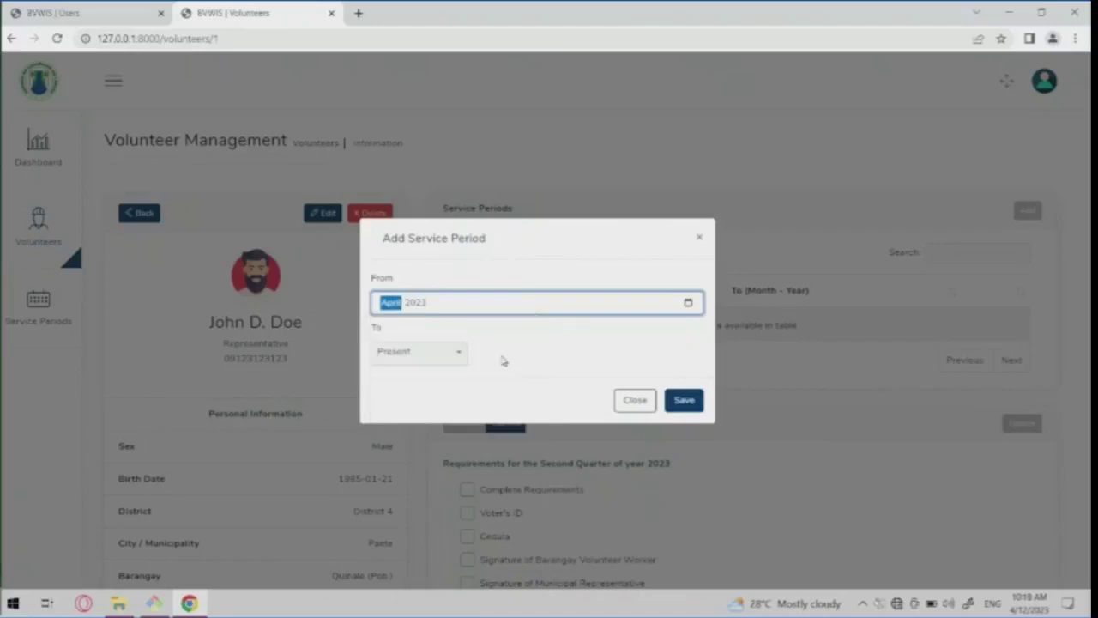
pyautogui.click(409, 362)
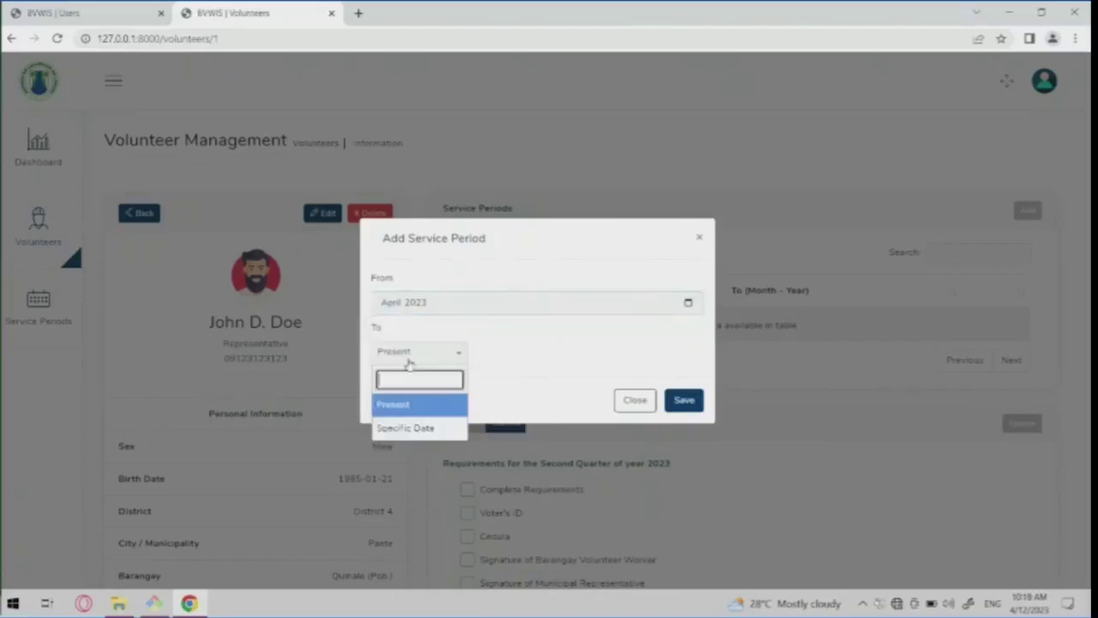
pyautogui.click(405, 428)
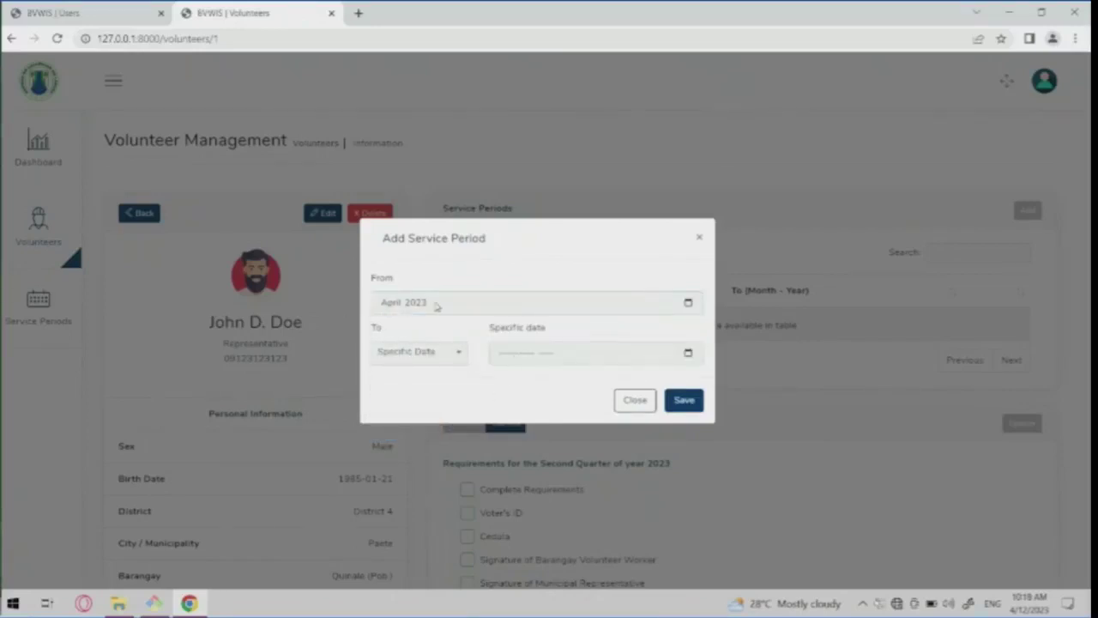
pyautogui.click(523, 364)
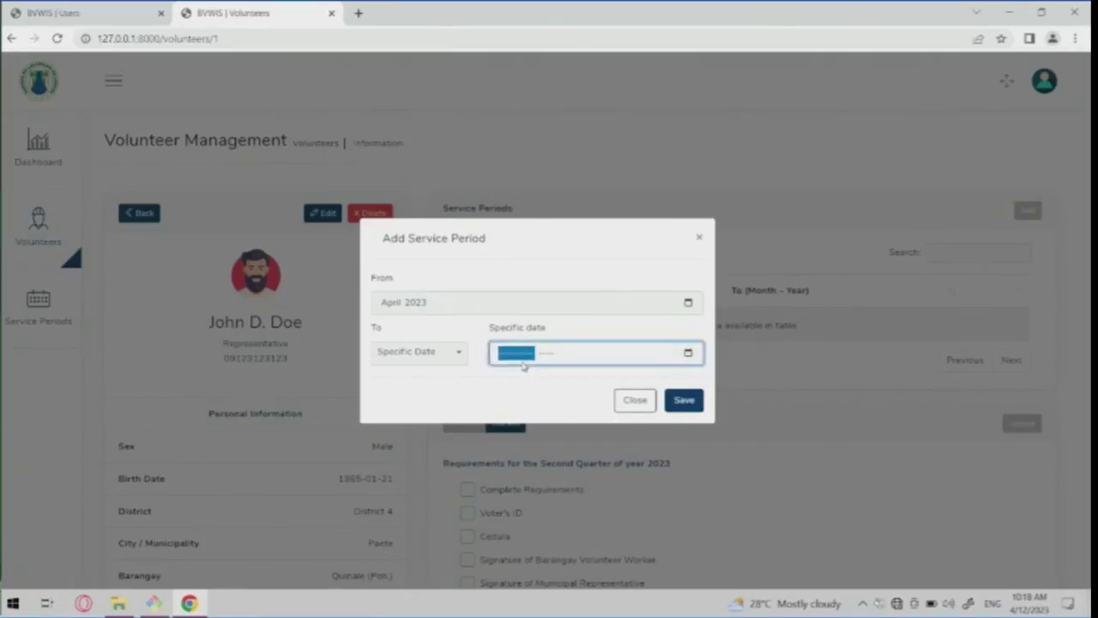
pyautogui.write('06')
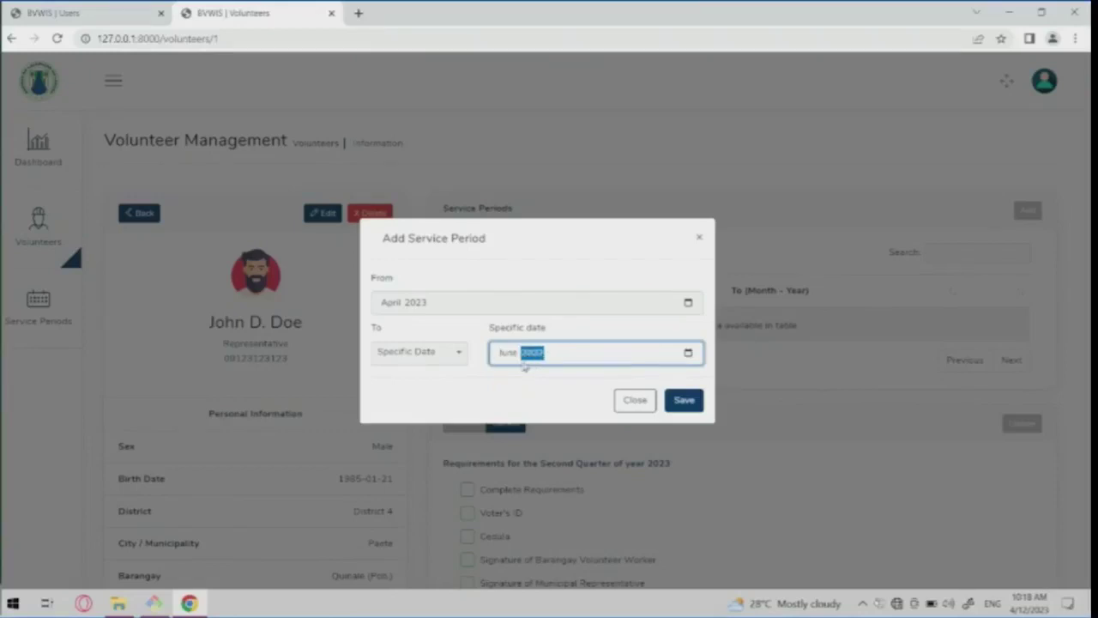
pyautogui.click(684, 403)
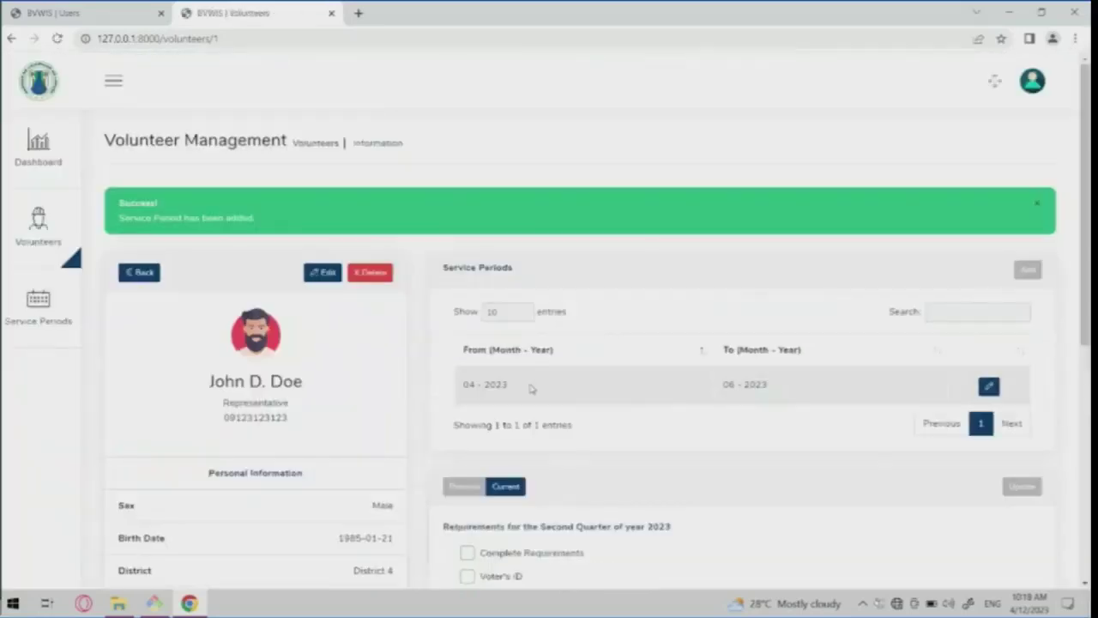
pyautogui.scroll(-2, 530, 389)
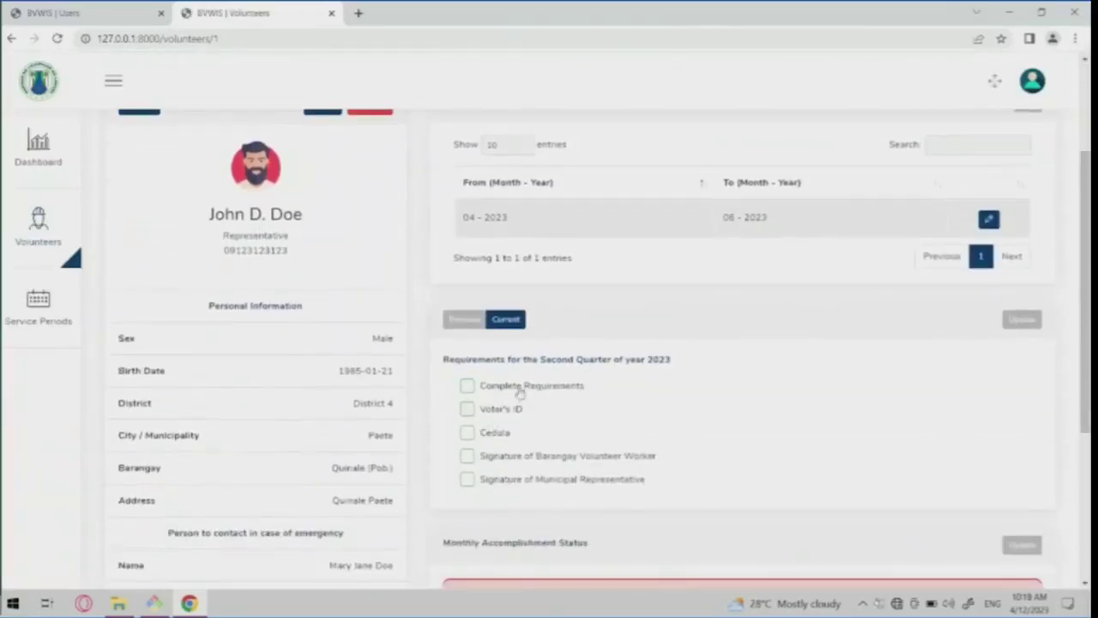
pyautogui.scroll(2, 515, 386)
pyautogui.scroll(-3, 500, 381)
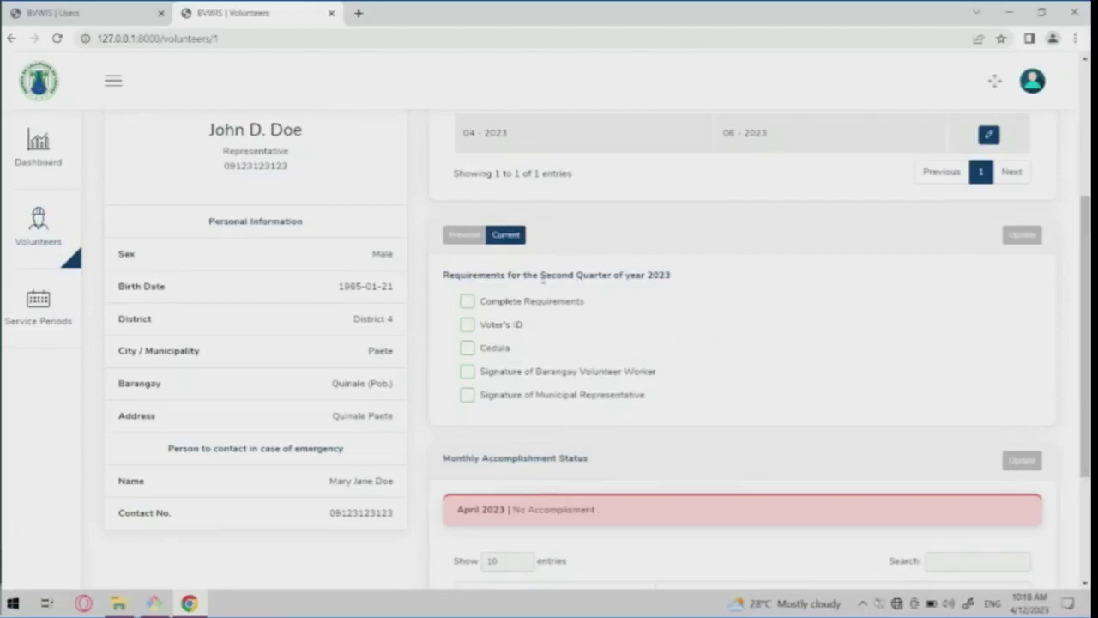
pyautogui.moveTo(540, 275); pyautogui.dragTo(677, 264)
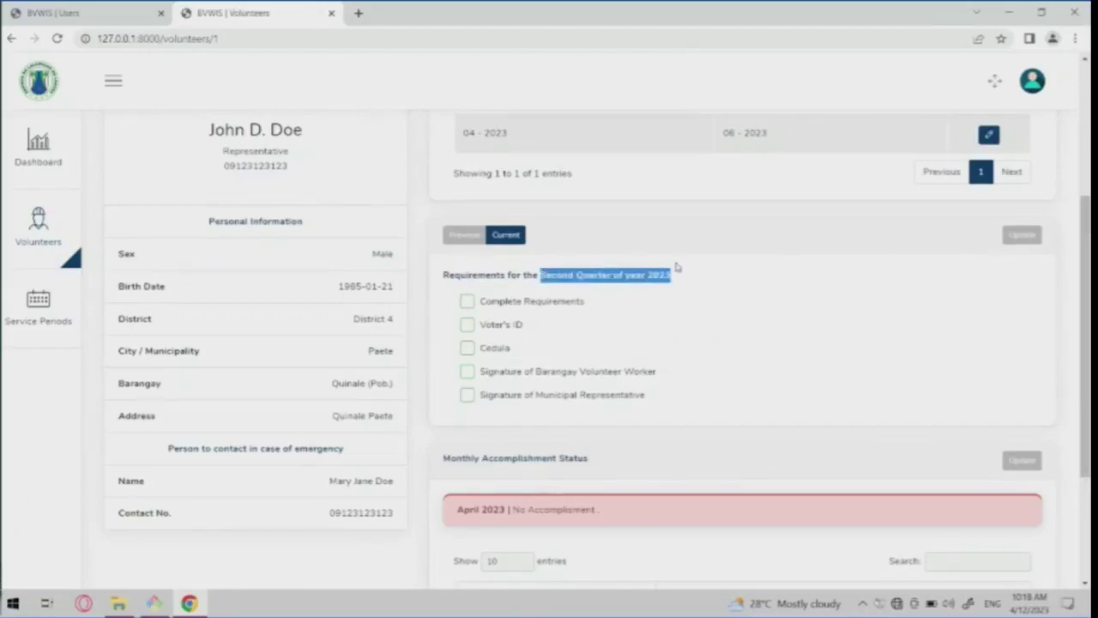
pyautogui.click(518, 294)
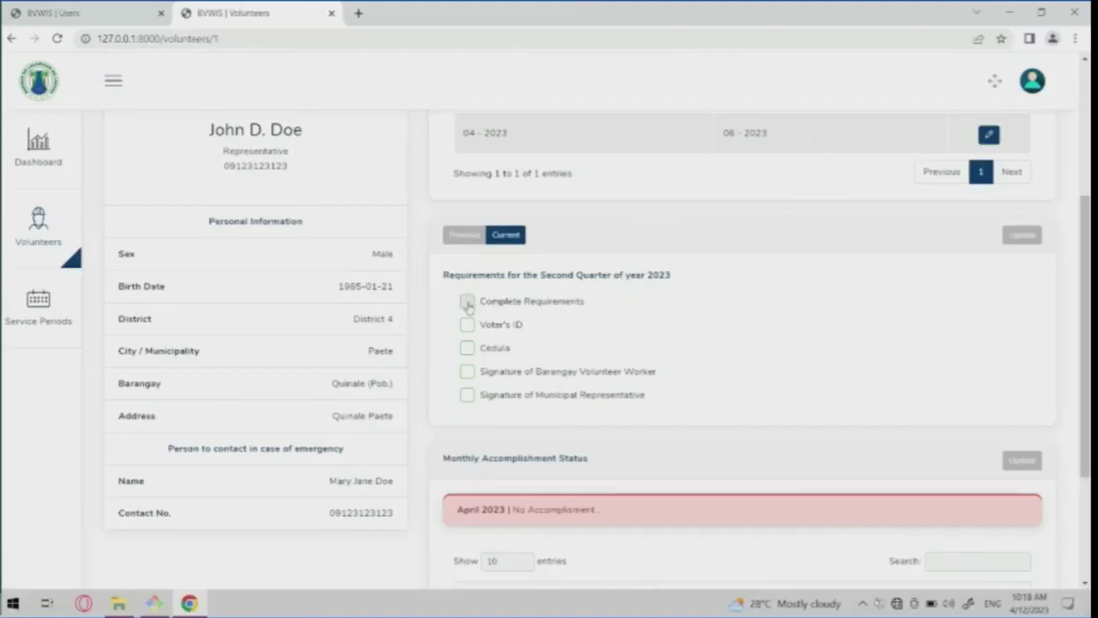
pyautogui.moveTo(541, 273); pyautogui.dragTo(661, 292)
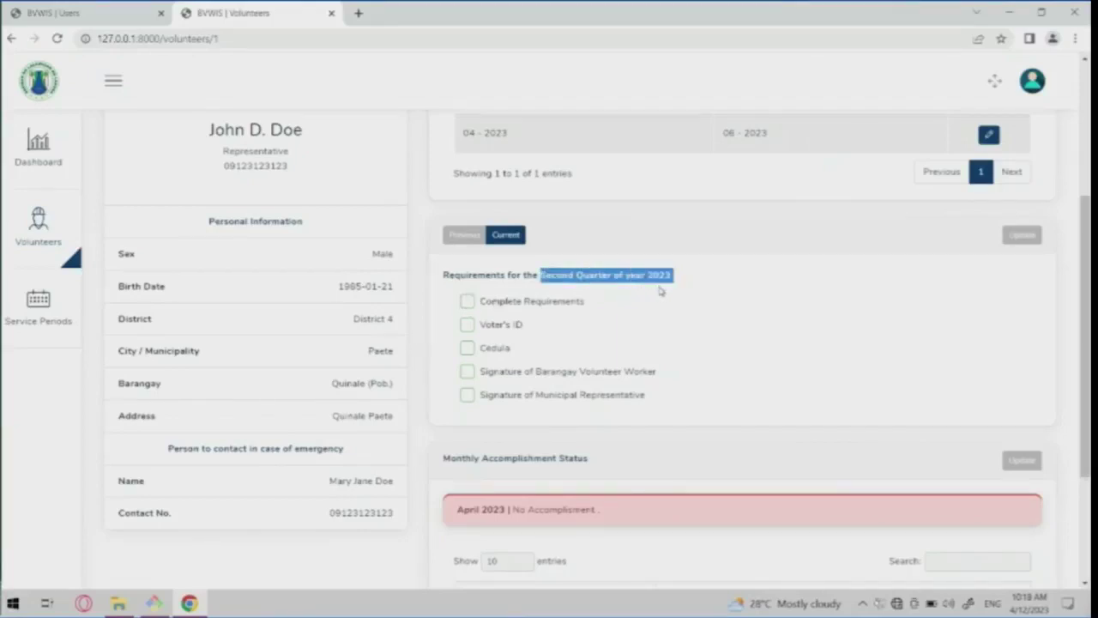
pyautogui.click(661, 292)
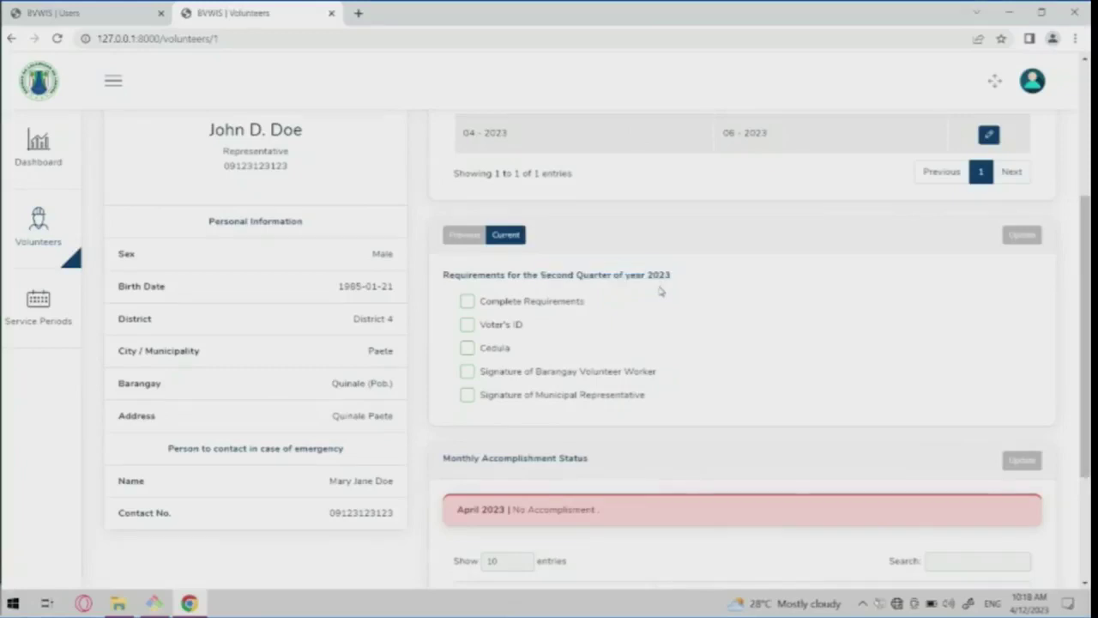
pyautogui.scroll(2, 592, 257)
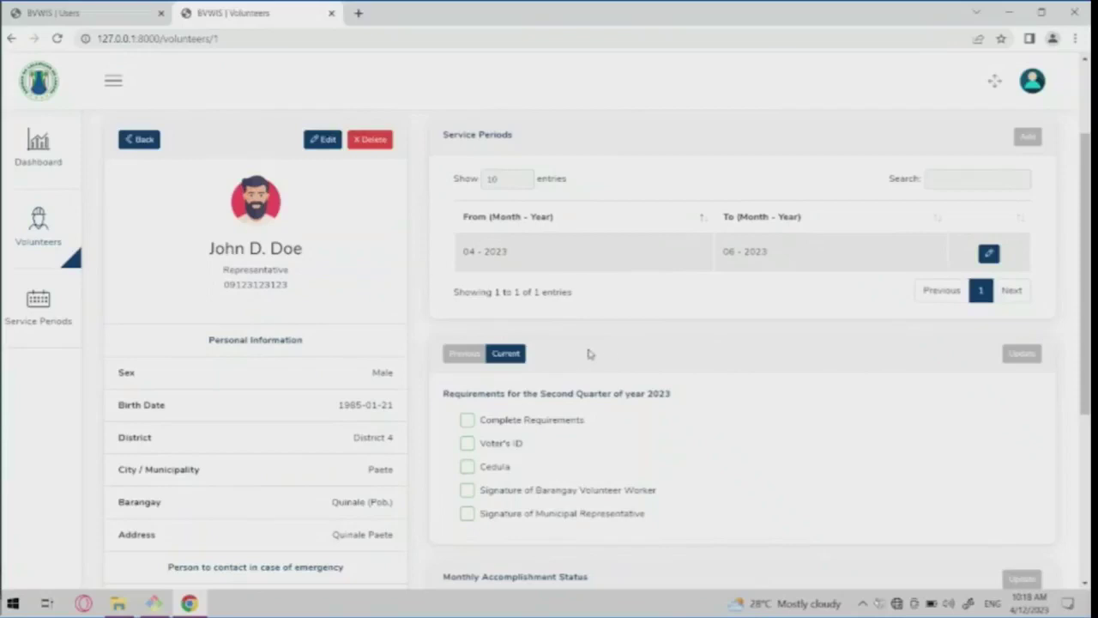
pyautogui.scroll(-1, 575, 371)
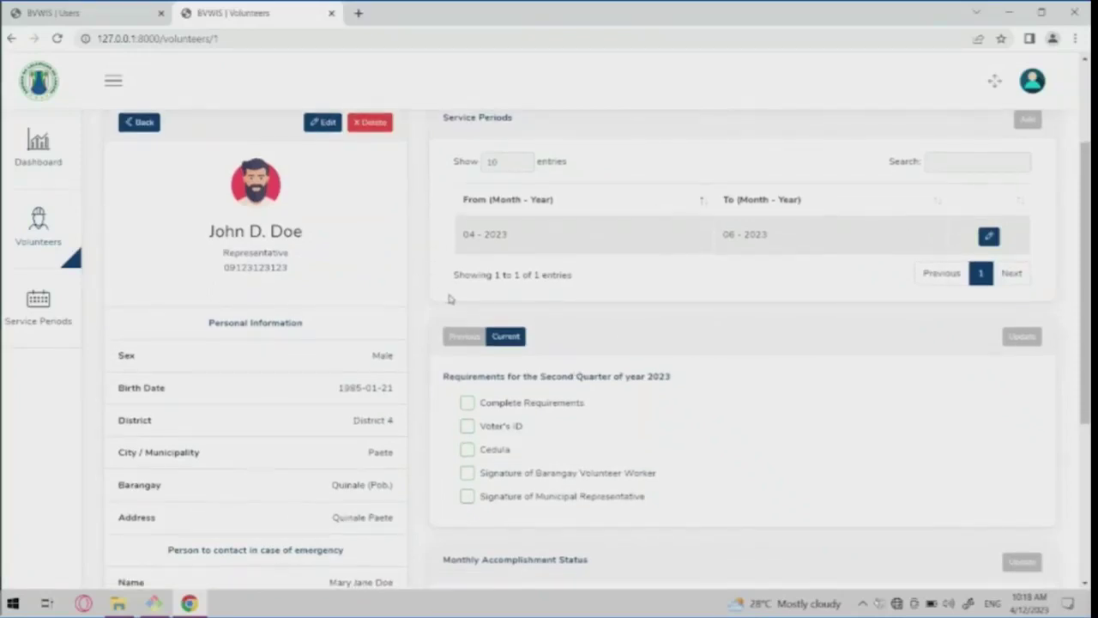
# Mark Voter's ID as submitted in the second-quarter requirements and save the checklist.
pyautogui.click(1023, 337)
pyautogui.scroll(-1, 654, 429)
pyautogui.click(468, 346)
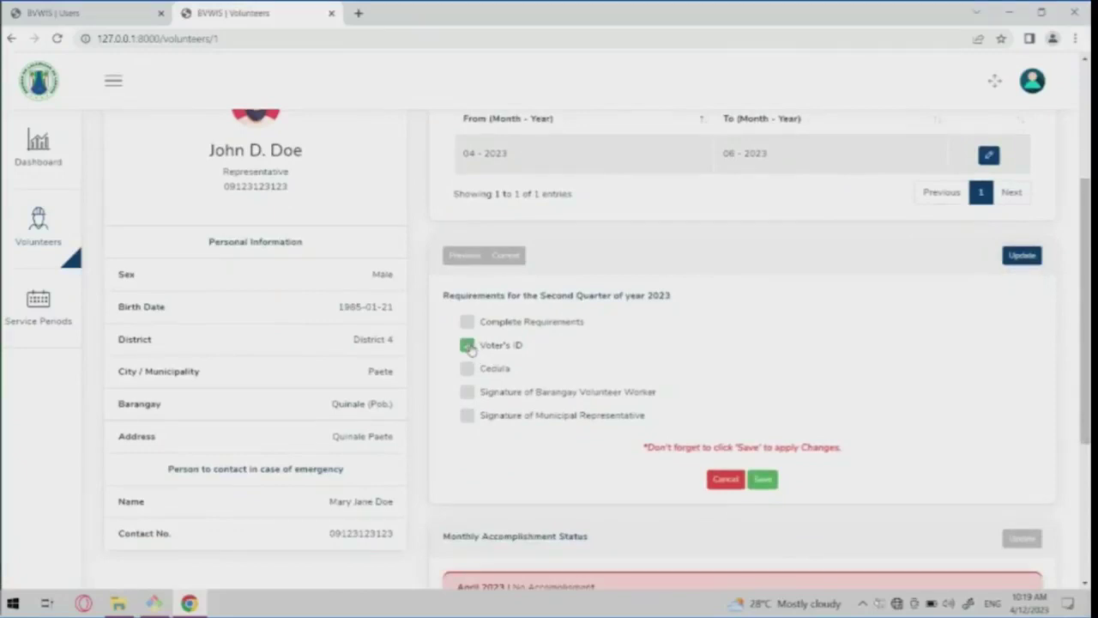
pyautogui.click(763, 479)
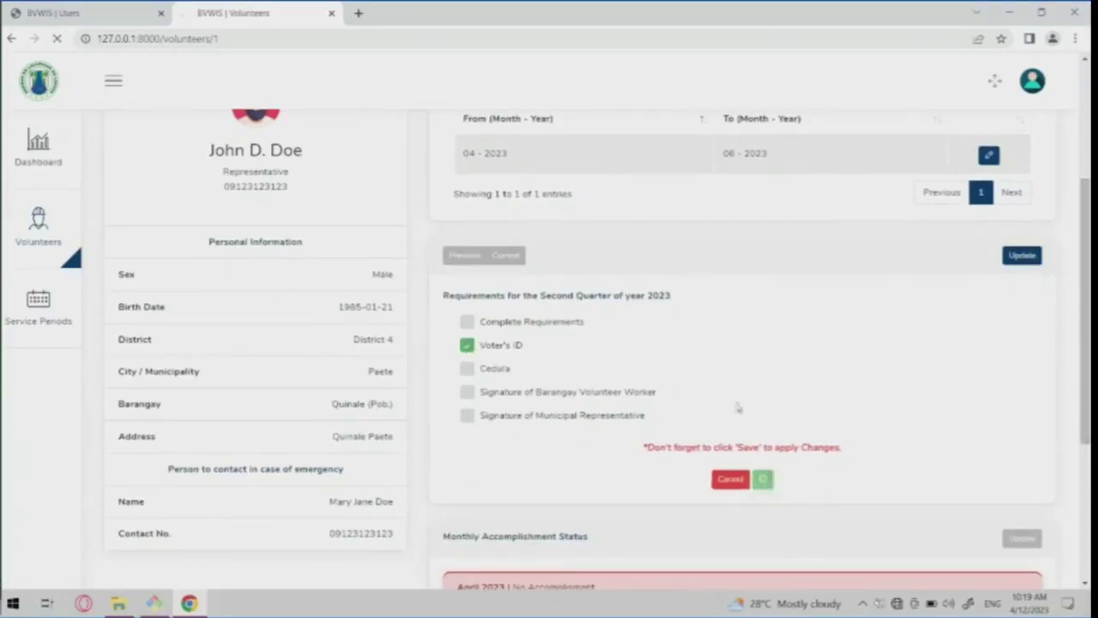
pyautogui.scroll(-3, 516, 340)
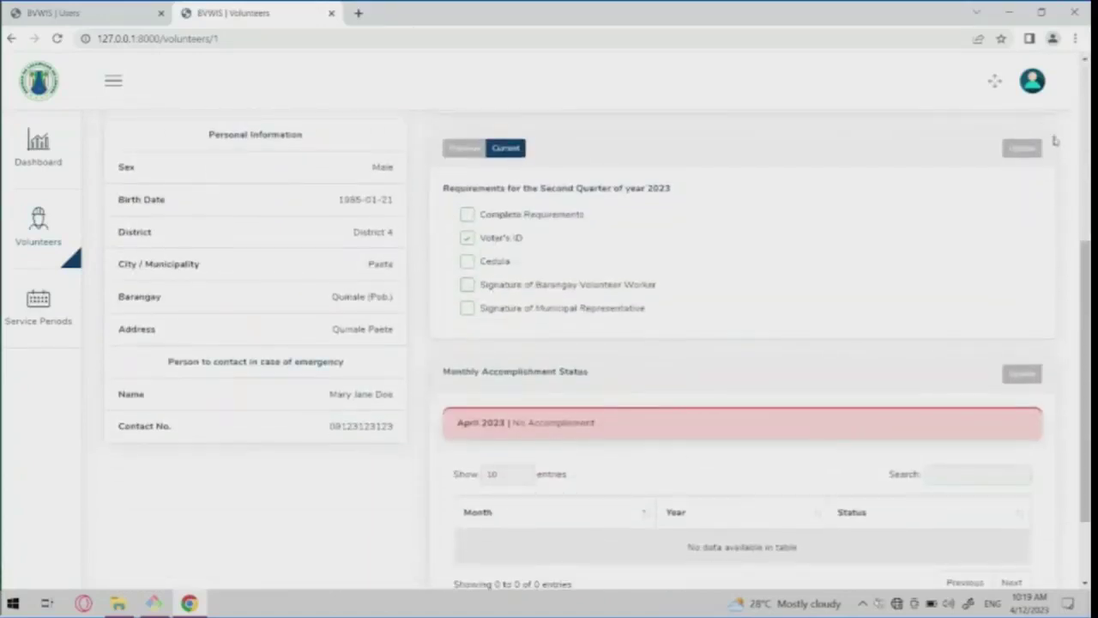
pyautogui.click(1022, 149)
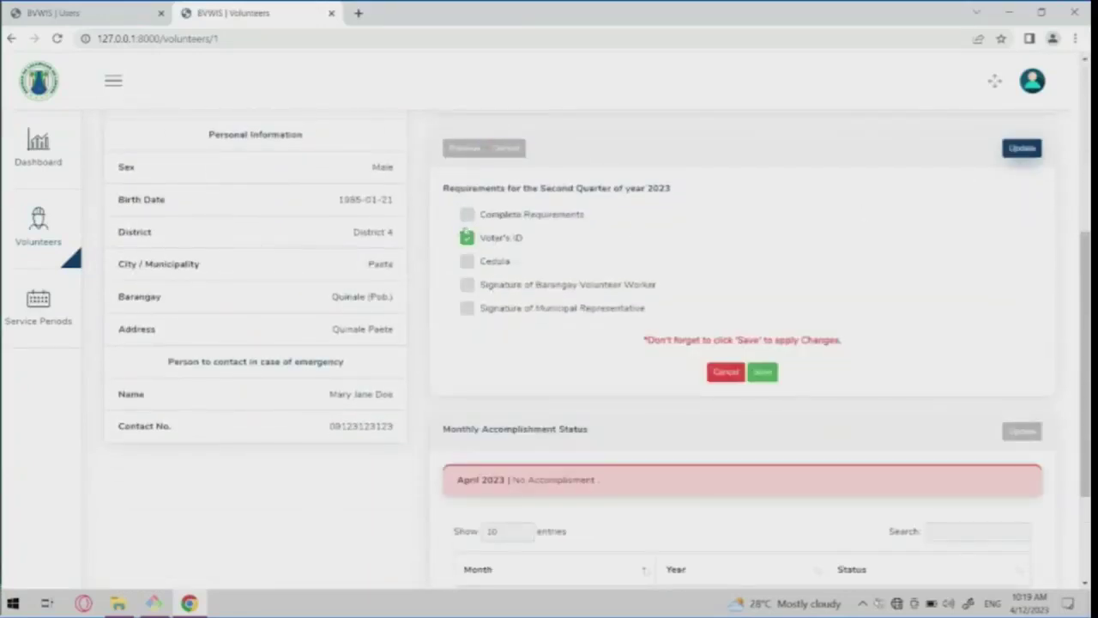
pyautogui.click(763, 372)
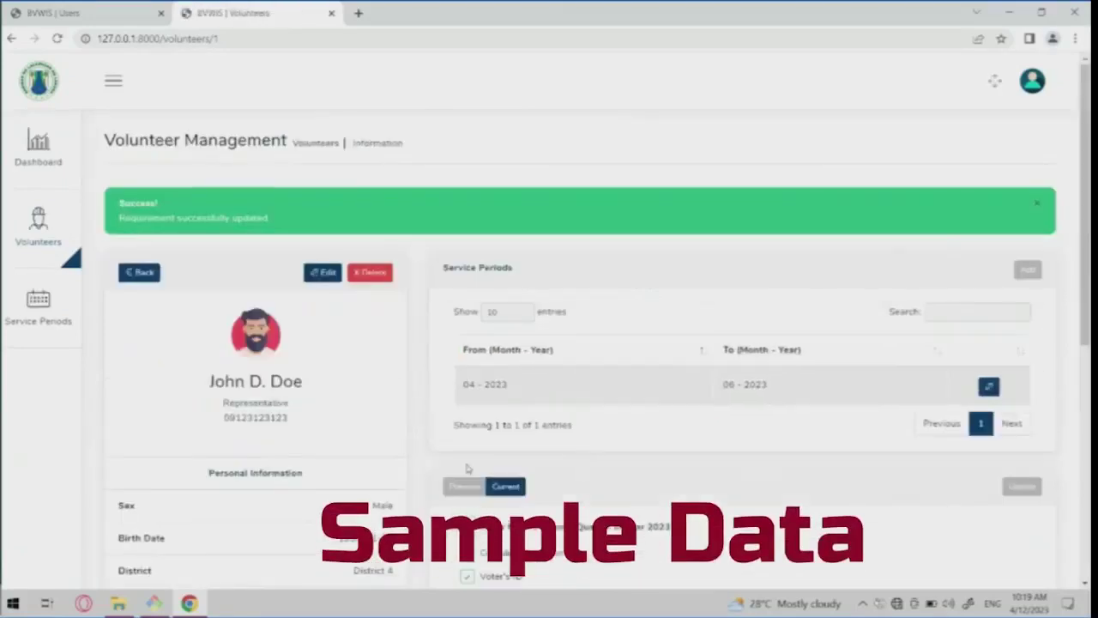
# Review the previous-quarter requirements status table to confirm the quarter shows Completed.
pyautogui.scroll(-2, 470, 470)
pyautogui.click(463, 355)
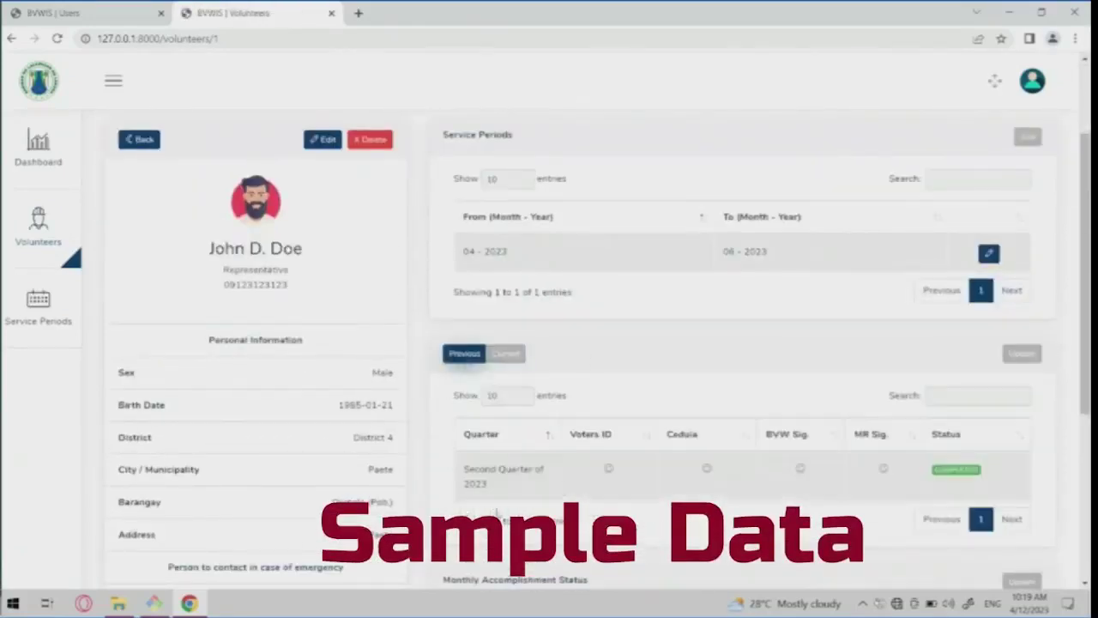
pyautogui.scroll(-2, 678, 443)
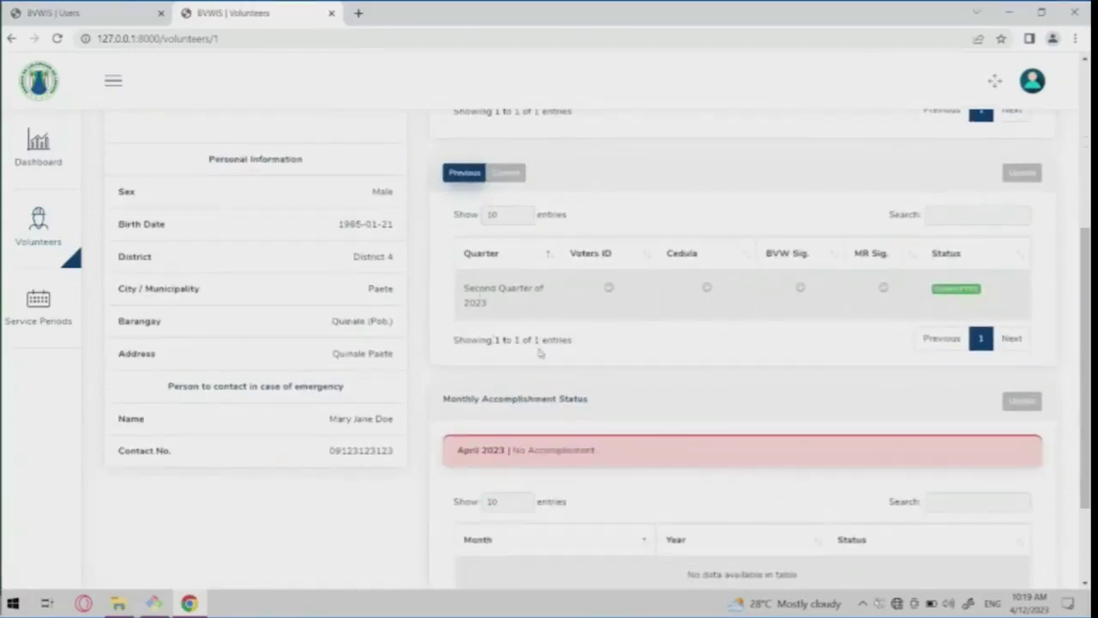
pyautogui.keyDown('ctrl'); pyautogui.scroll(4, 754, 295); pyautogui.keyUp('ctrl')
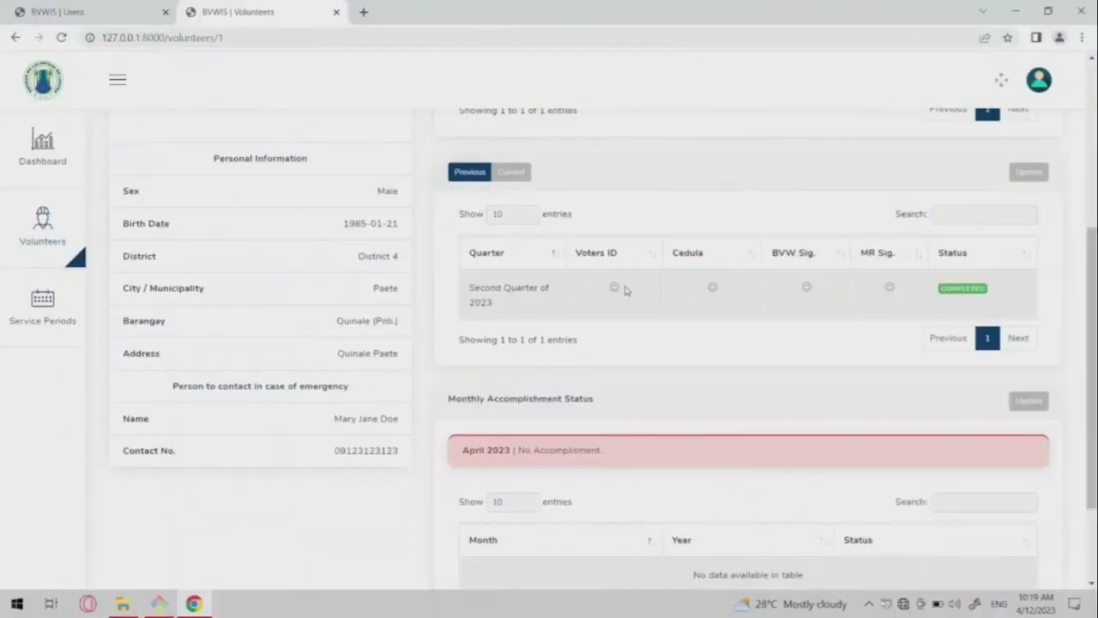
pyautogui.keyDown('ctrl'); pyautogui.scroll(2, 624, 290); pyautogui.keyUp('ctrl')
pyautogui.keyDown('ctrl'); pyautogui.scroll(-2, 625, 290); pyautogui.keyUp('ctrl')
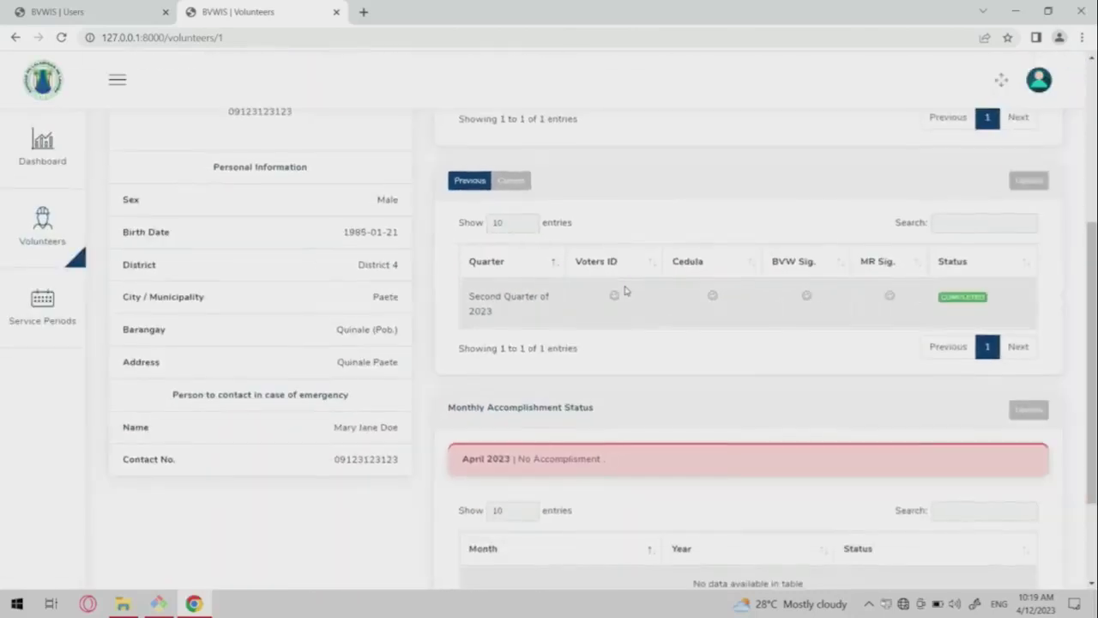
pyautogui.scroll(1, 559, 352)
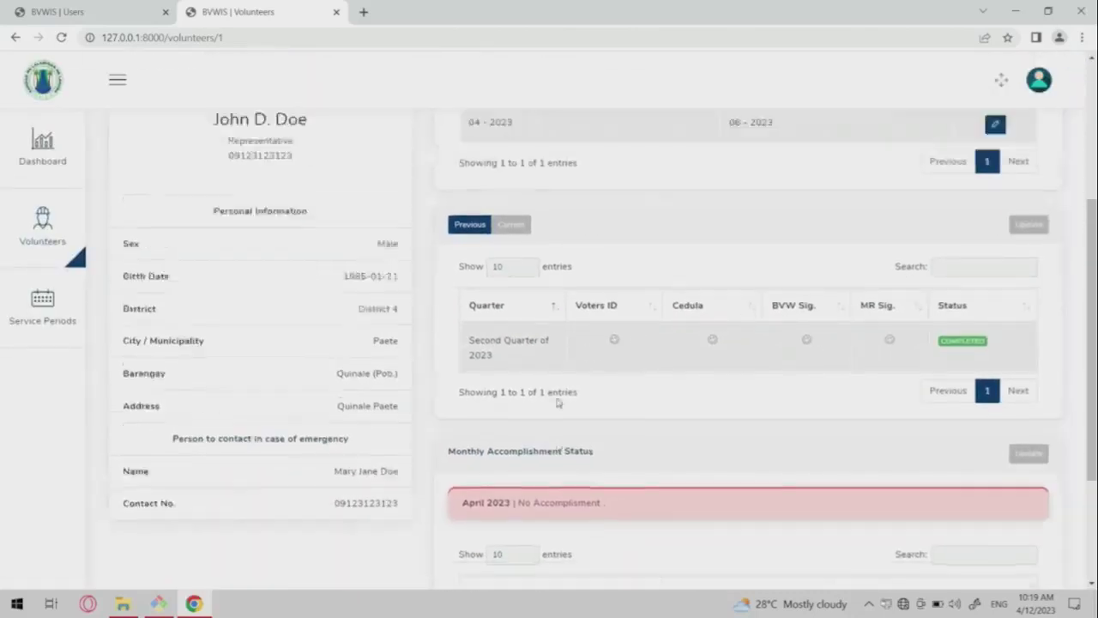
pyautogui.scroll(1, 557, 402)
pyautogui.scroll(-3, 557, 402)
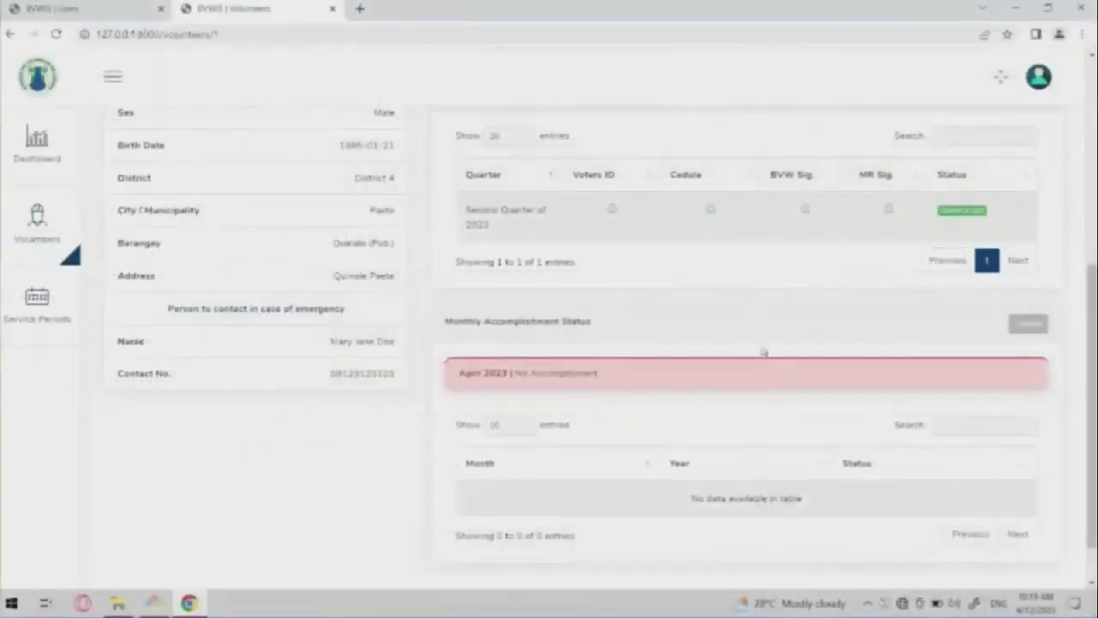
pyautogui.scroll(-1, 773, 352)
pyautogui.scroll(-1, 666, 227)
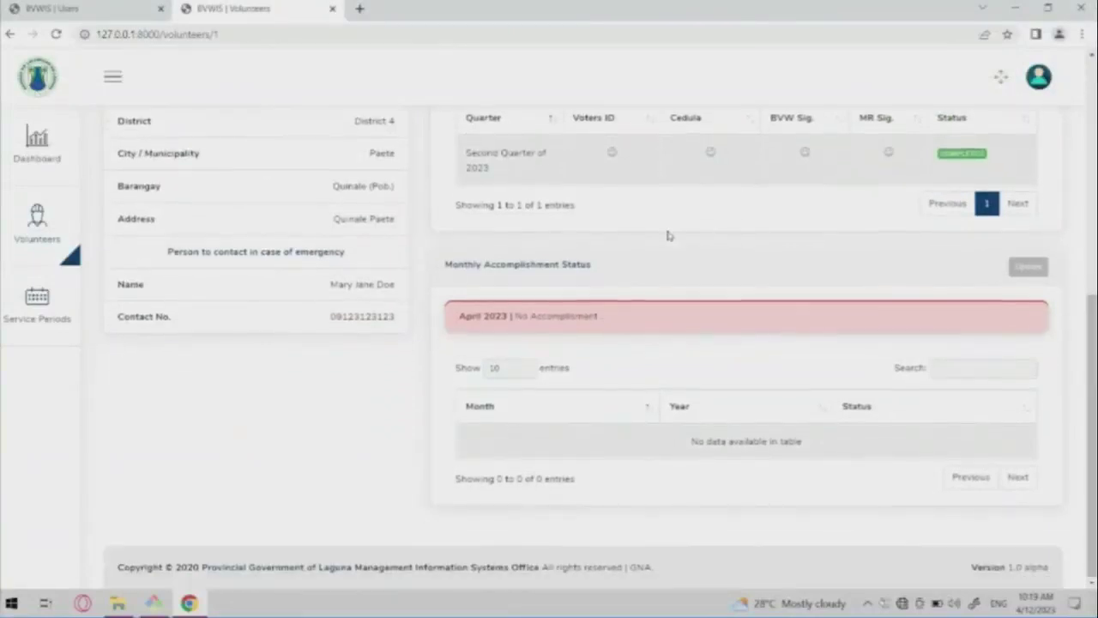
# Record the volunteer's April 2023 monthly accomplishment as With Error and save it.
pyautogui.click(1029, 267)
pyautogui.click(678, 334)
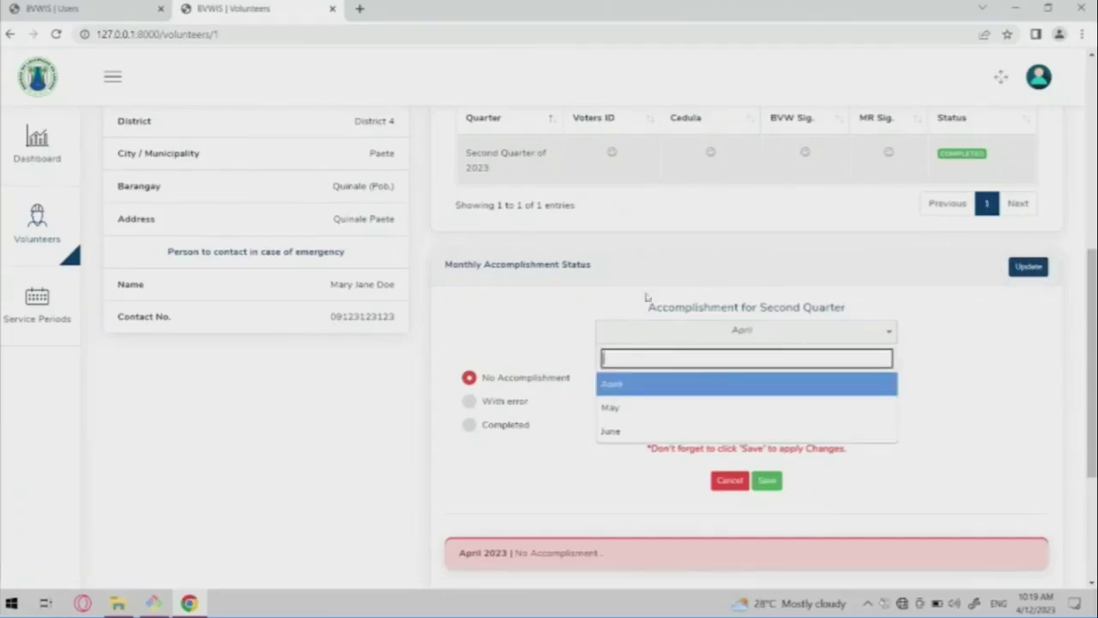
pyautogui.click(716, 278)
pyautogui.scroll(4, 716, 279)
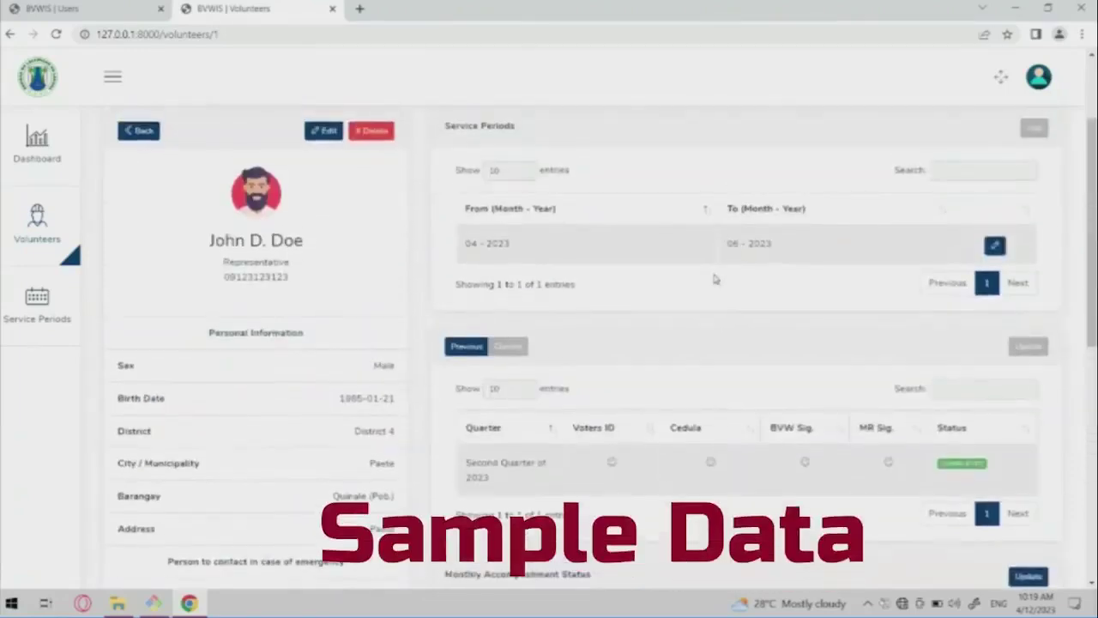
pyautogui.scroll(-4, 715, 278)
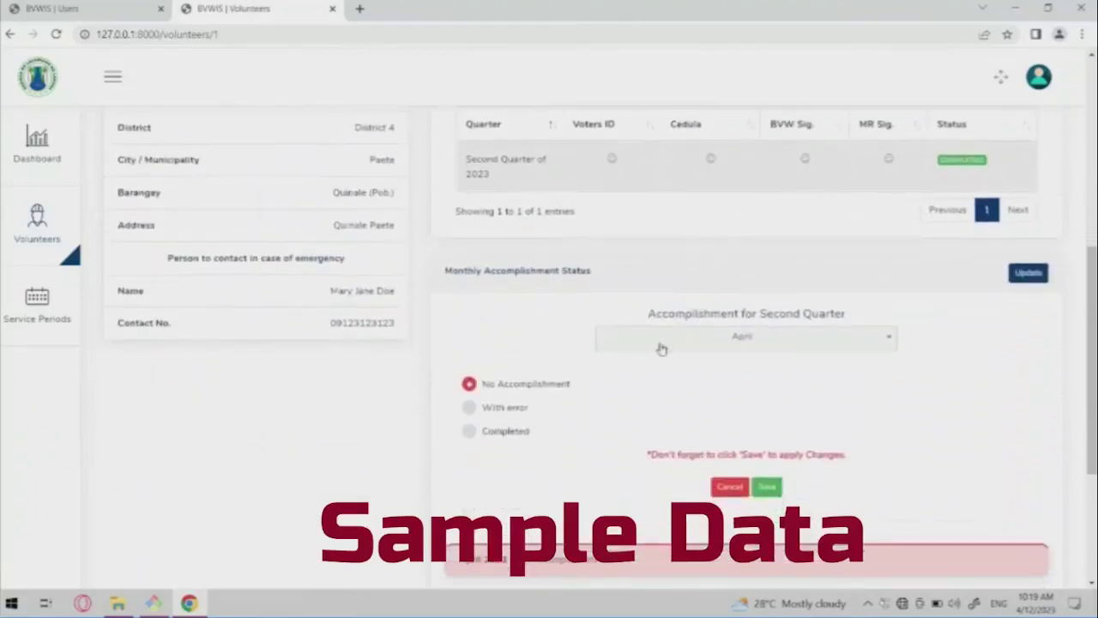
pyautogui.click(657, 344)
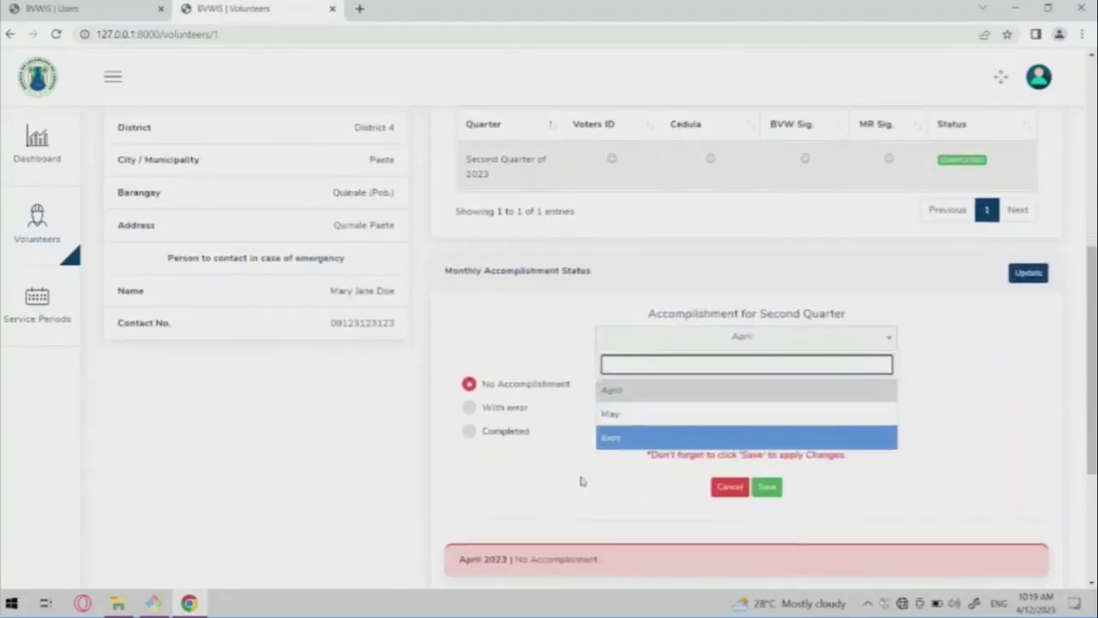
pyautogui.click(647, 394)
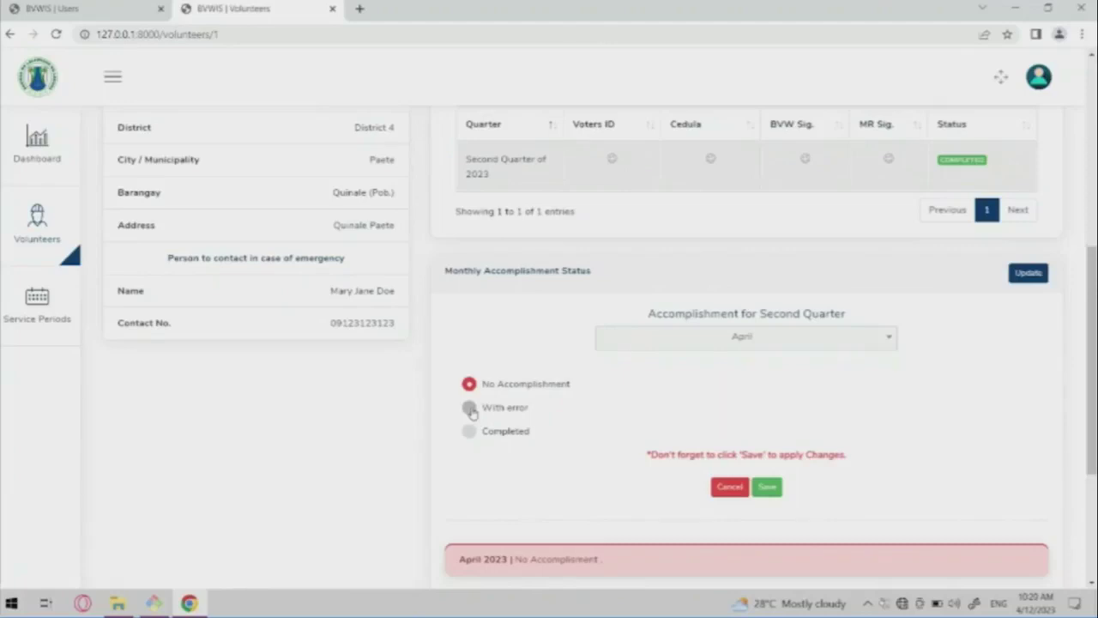
pyautogui.click(469, 409)
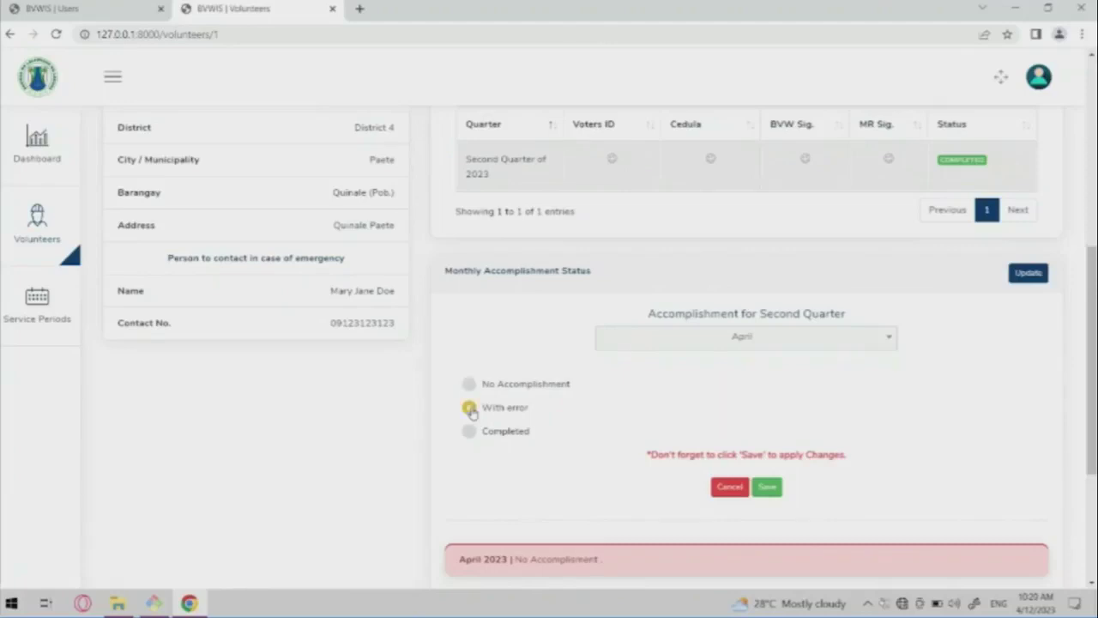
pyautogui.click(769, 486)
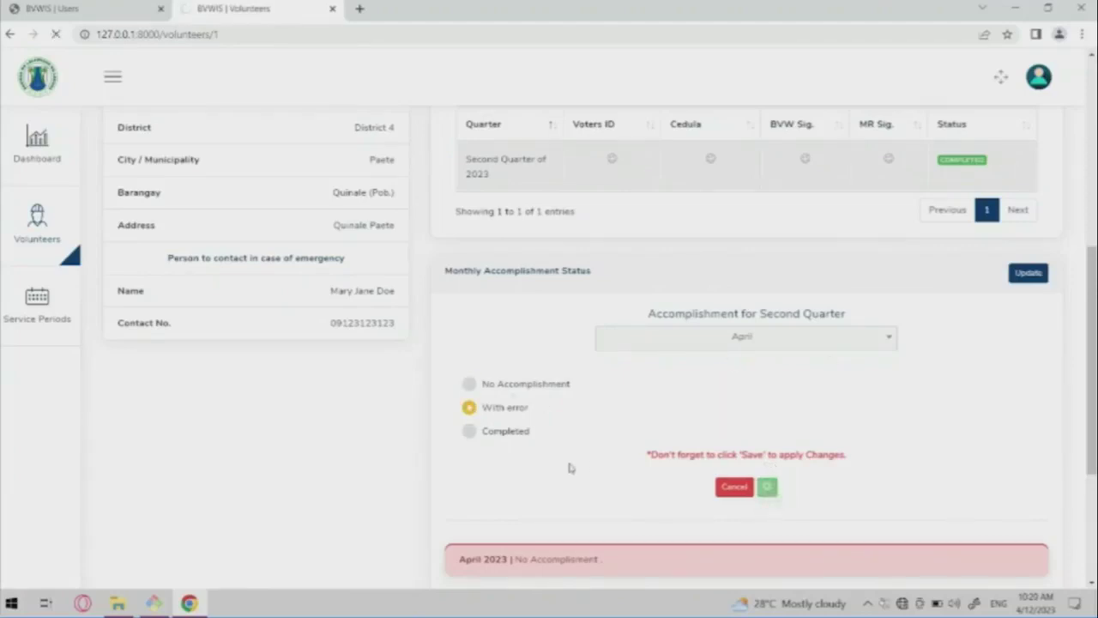
pyautogui.scroll(-5, 699, 406)
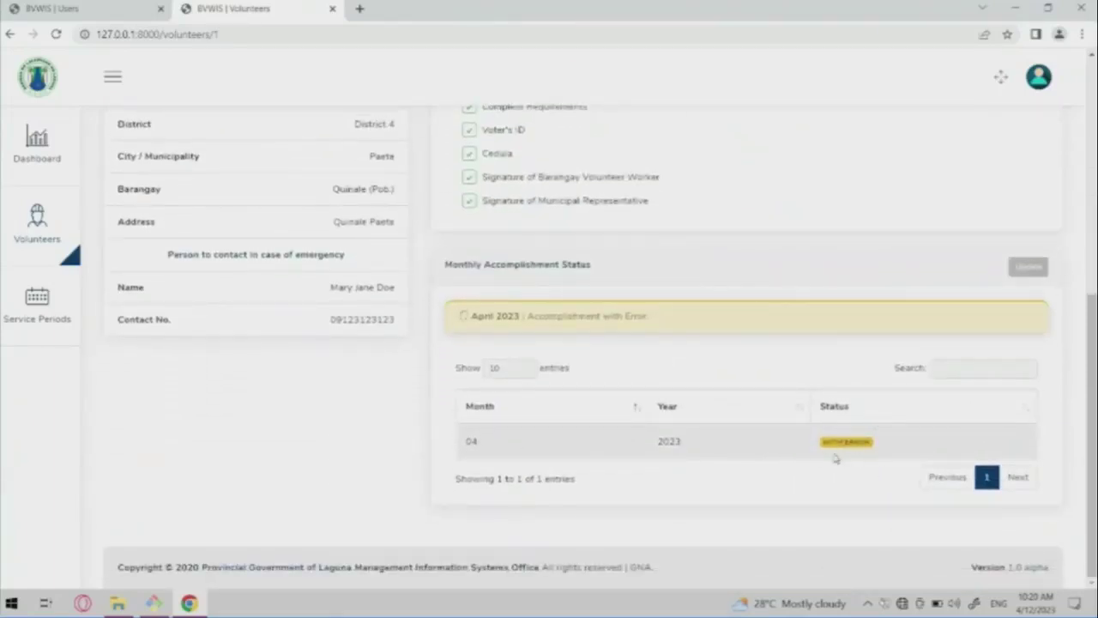
# Change April 2023's accomplishment from With Error to Completed, then return to the Volunteers list.
pyautogui.scroll(1, 734, 388)
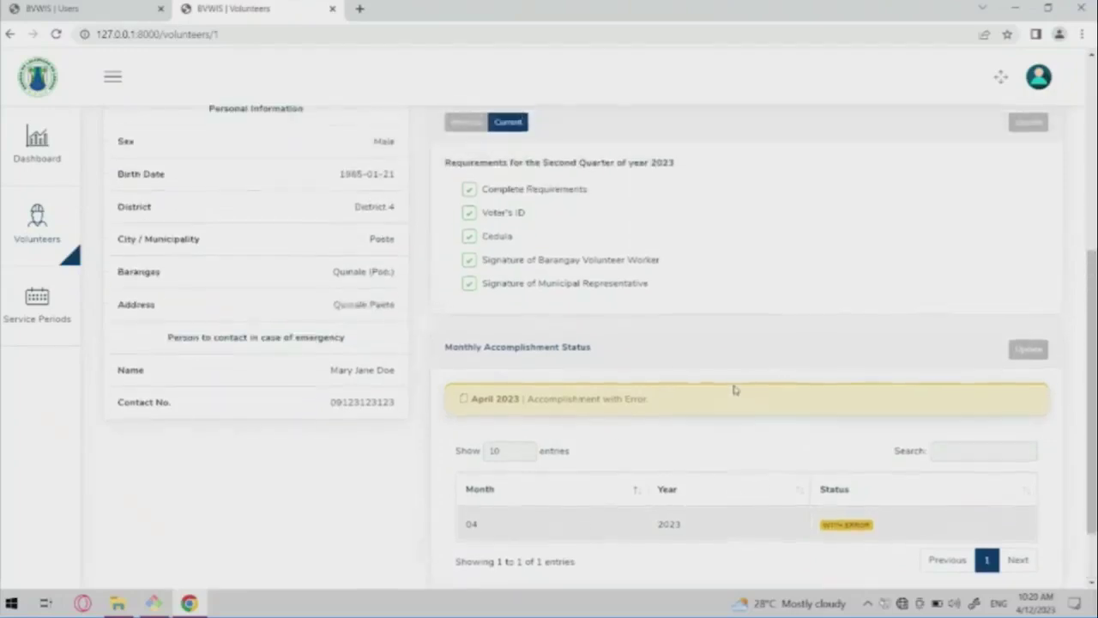
pyautogui.scroll(-1, 734, 389)
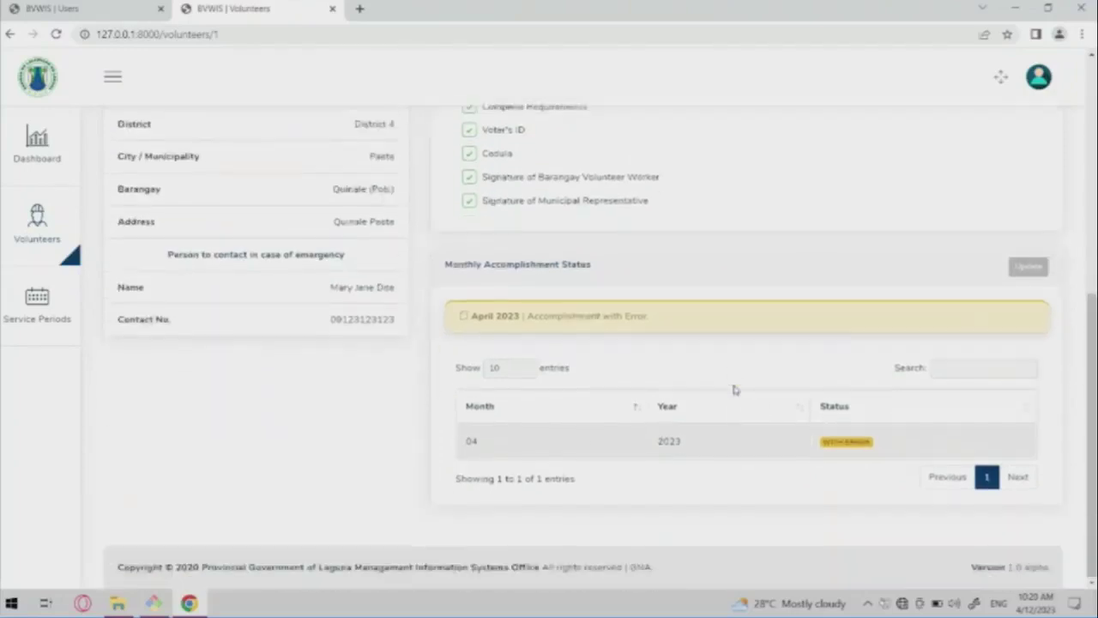
pyautogui.scroll(5, 734, 389)
pyautogui.scroll(-5, 734, 389)
pyautogui.click(1029, 267)
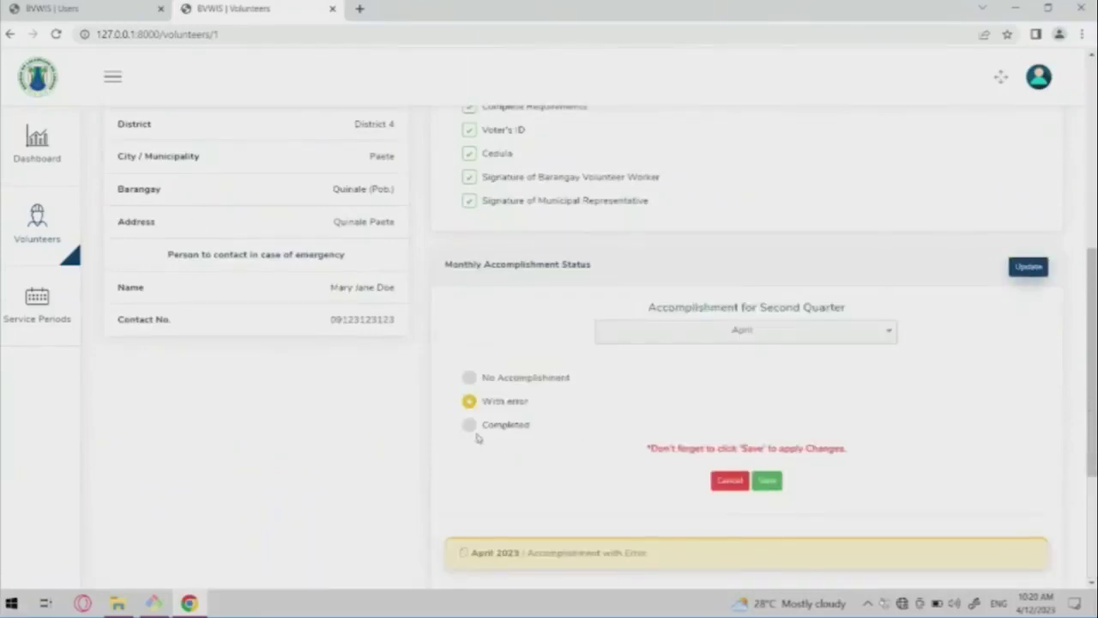
pyautogui.click(469, 425)
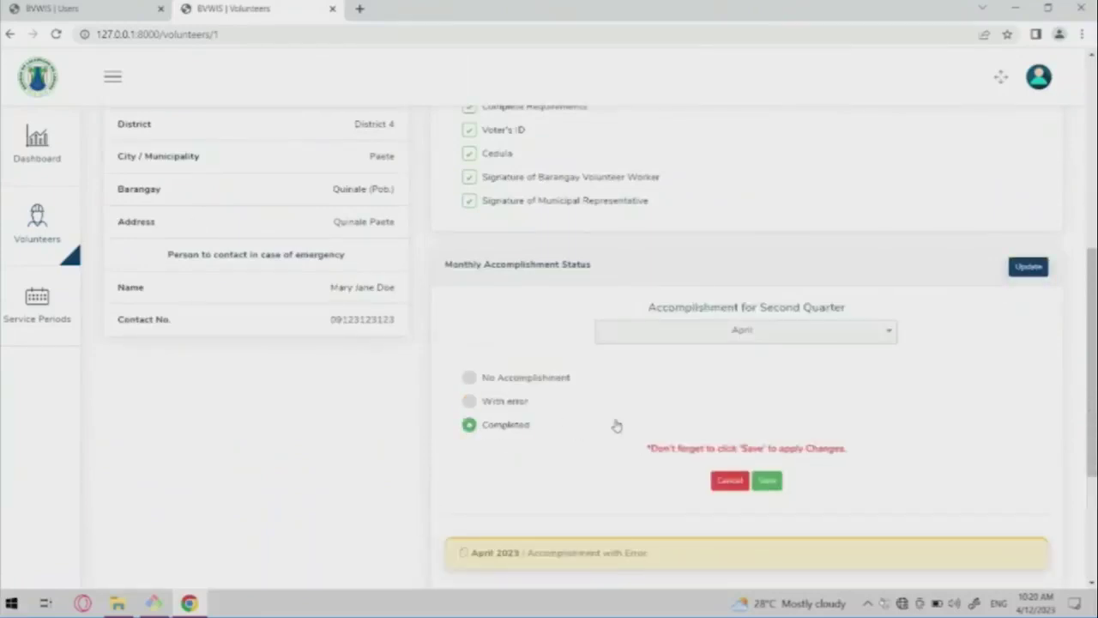
pyautogui.scroll(-2, 614, 420)
pyautogui.click(767, 349)
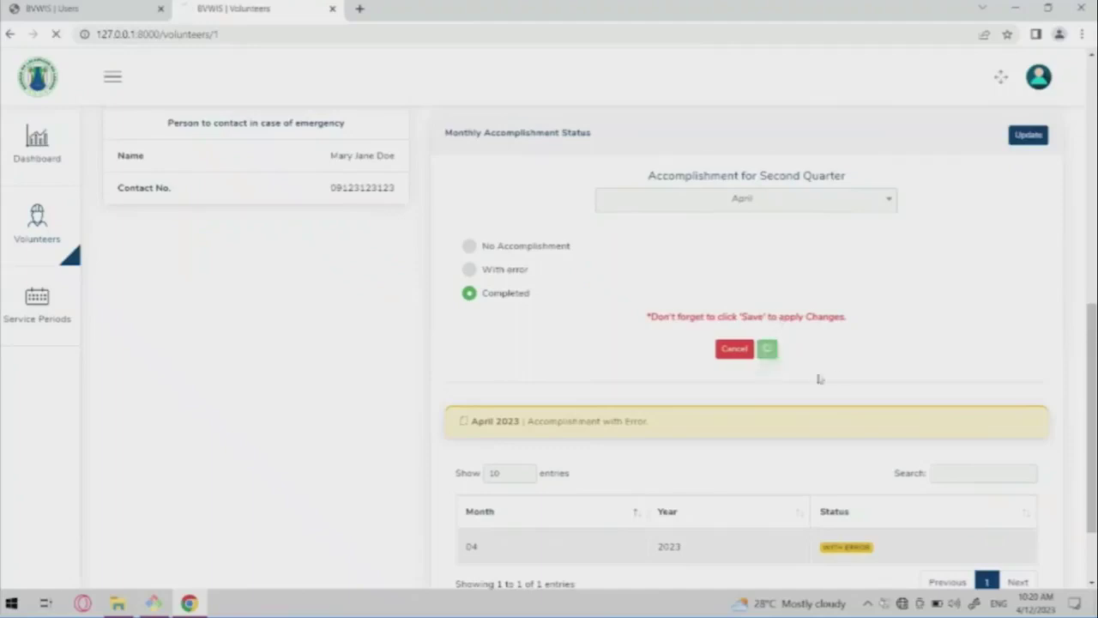
pyautogui.scroll(-5, 706, 431)
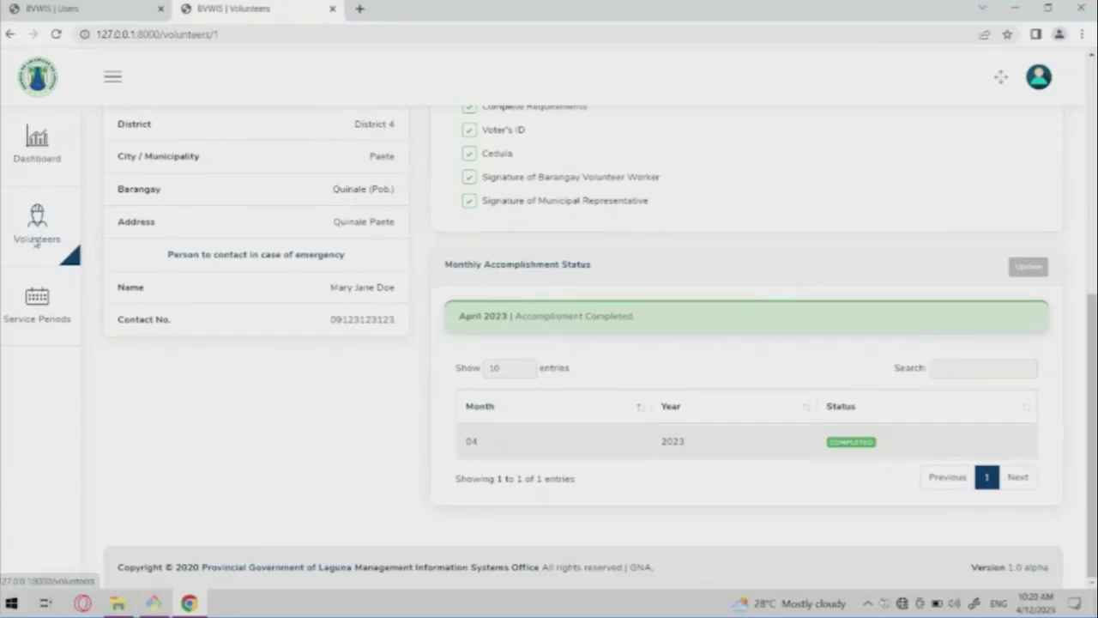
pyautogui.click(37, 242)
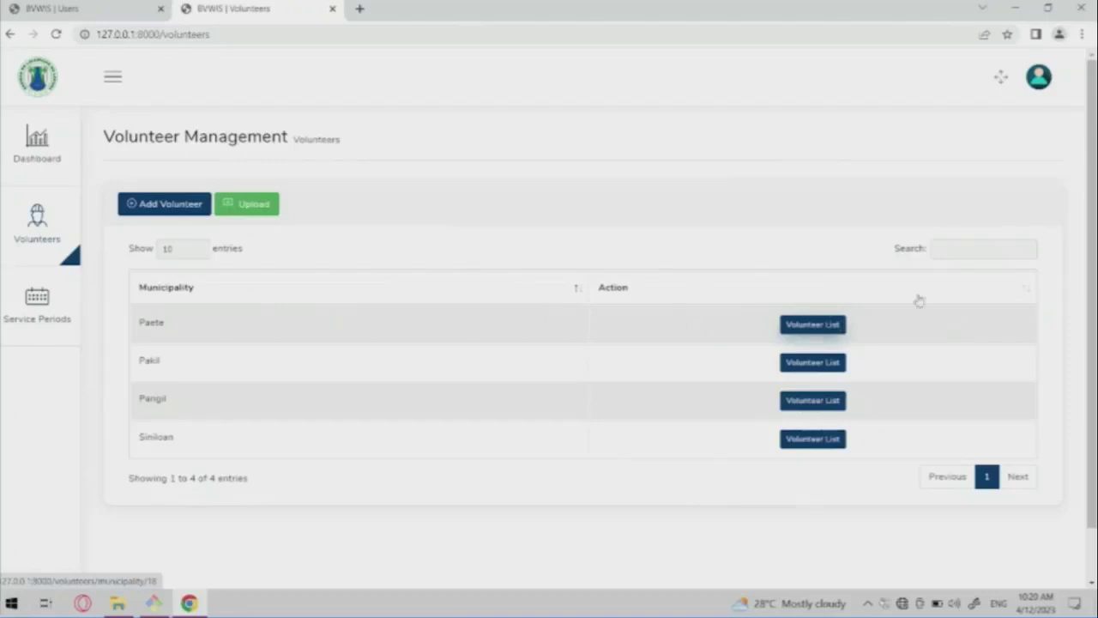
# Open Paete's volunteer list and point out the first volunteer's Service Period, Requirements and Accomplishment badges.
pyautogui.moveTo(919, 301); pyautogui.dragTo(841, 314)
pyautogui.click(836, 323)
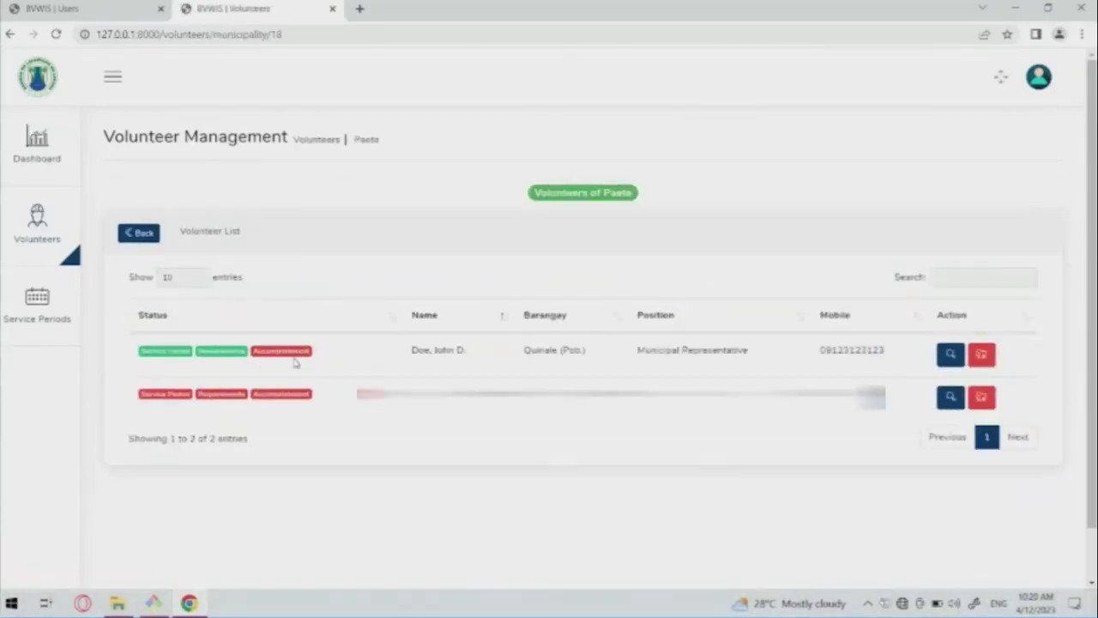
pyautogui.doubleClick(172, 355)
pyautogui.doubleClick(221, 352)
pyautogui.doubleClick(286, 350)
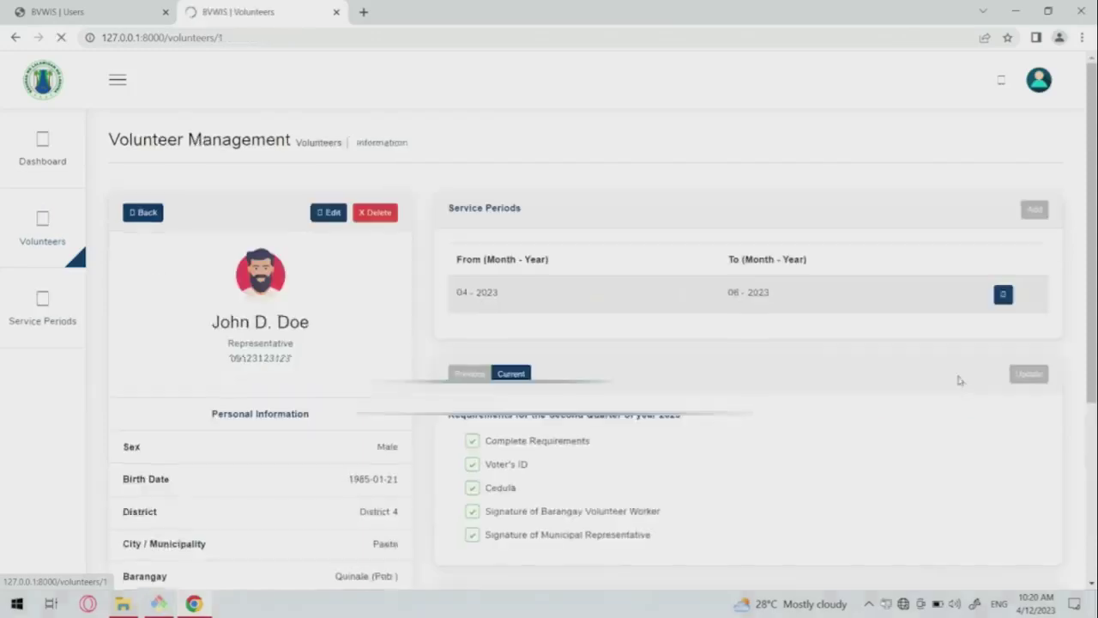
# Save May 2023 as a Completed monthly accomplishment.
pyautogui.scroll(-5, 865, 454)
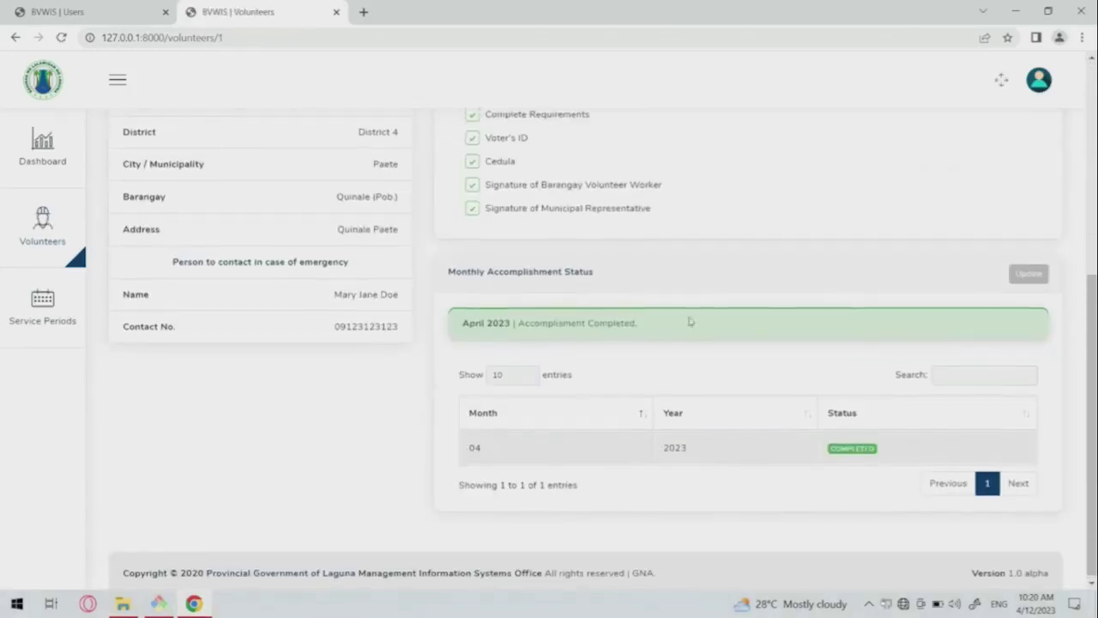
pyautogui.click(1030, 277)
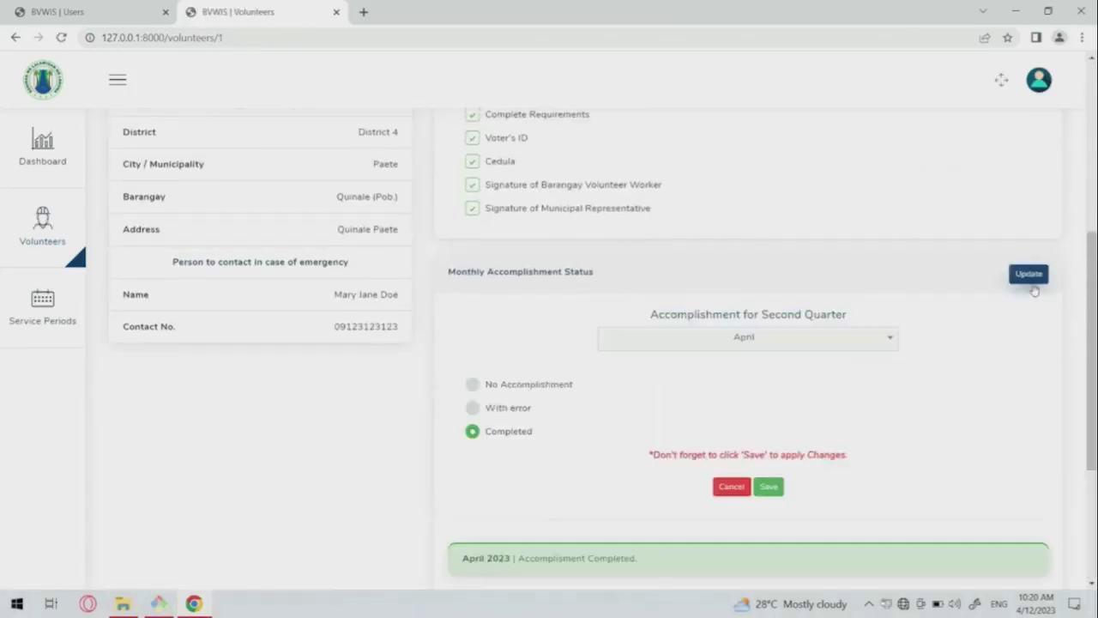
pyautogui.click(685, 345)
pyautogui.click(632, 413)
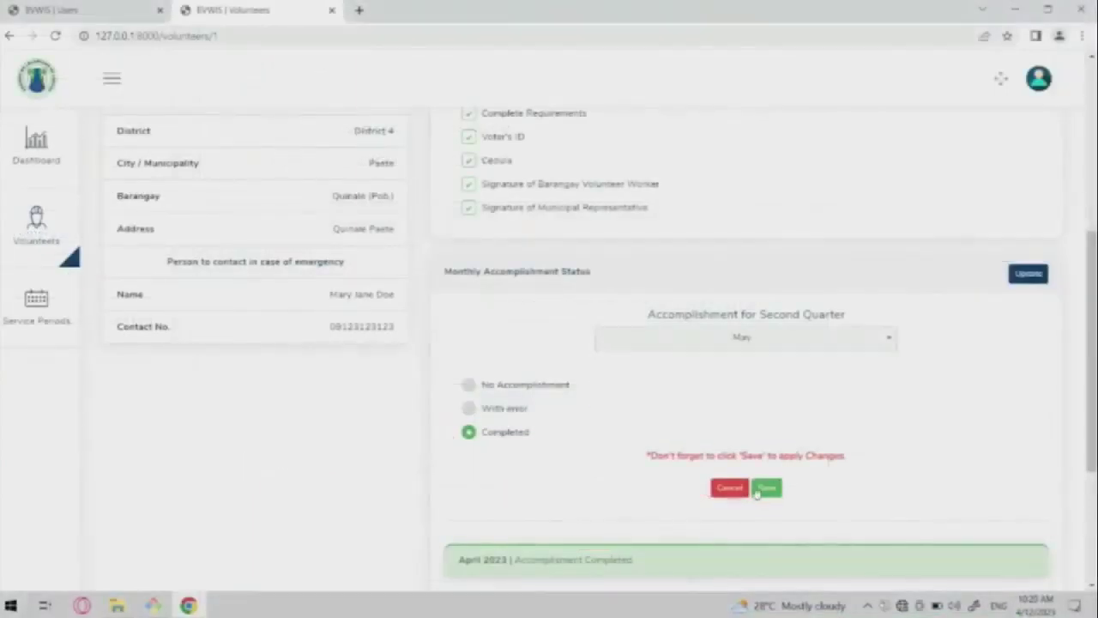
pyautogui.click(766, 487)
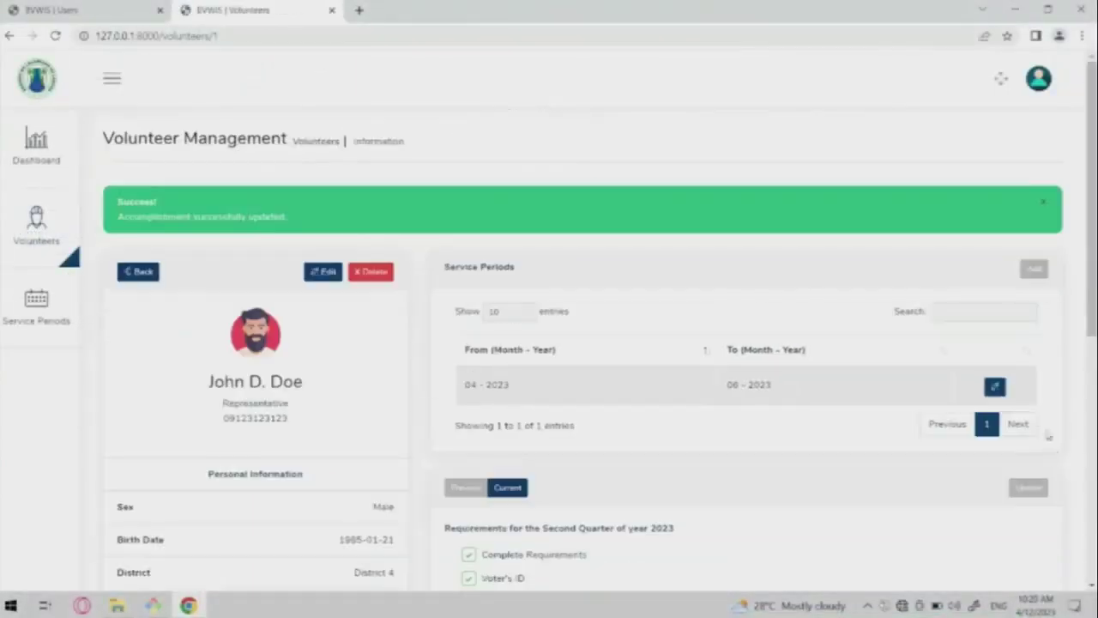
# Save June 2023 as a Completed accomplishment and return to the volunteer management overview.
pyautogui.click(1029, 487)
pyautogui.scroll(-2, 932, 532)
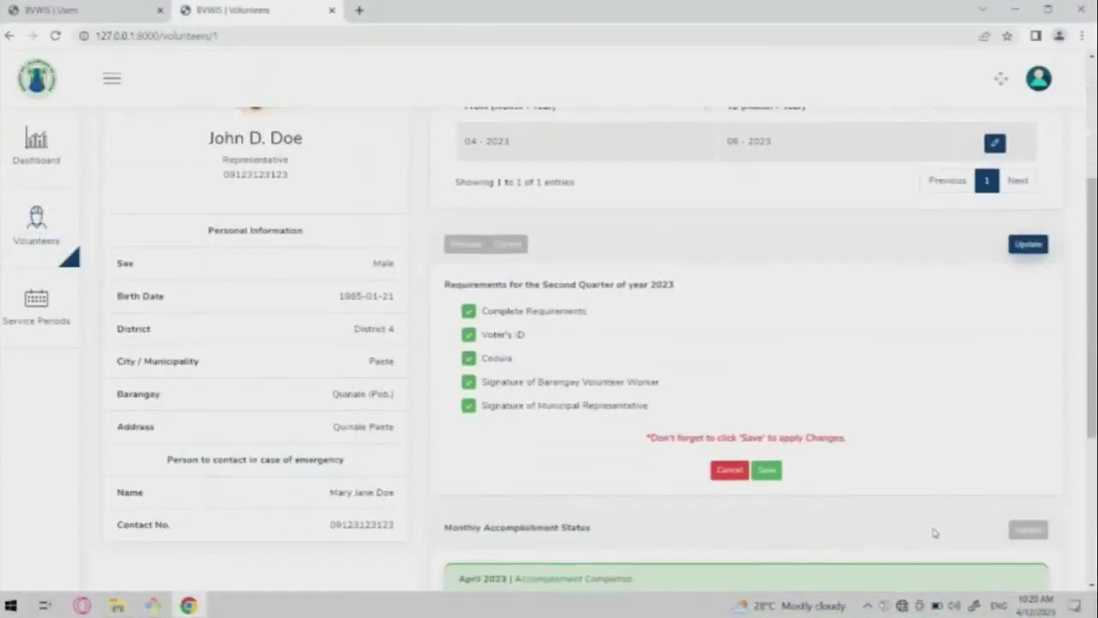
pyautogui.scroll(-3, 895, 378)
pyautogui.scroll(1, 895, 379)
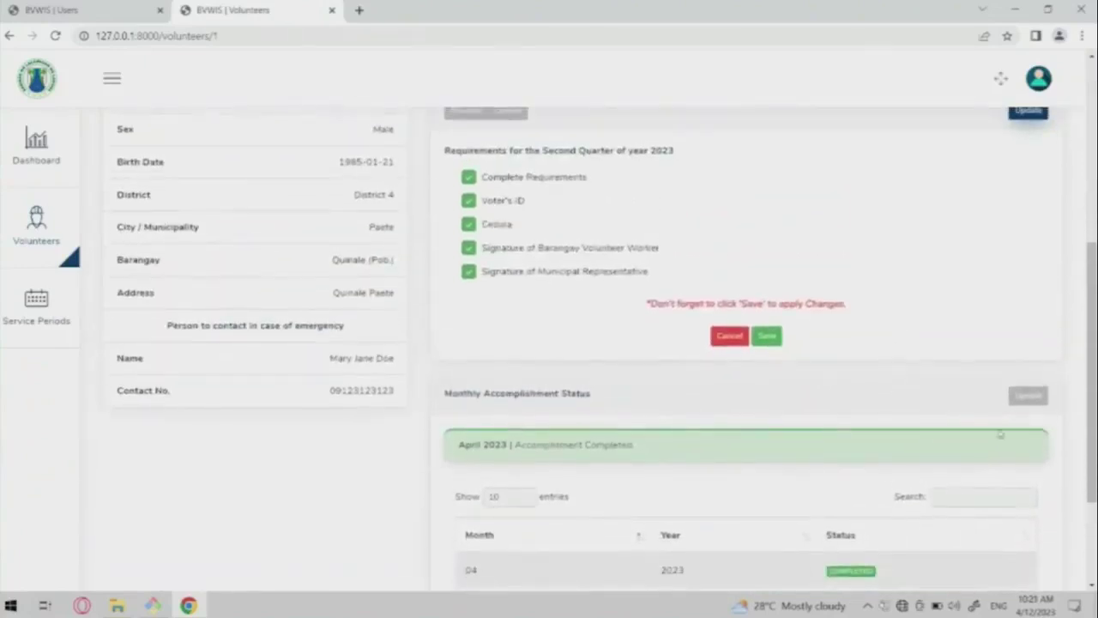
pyautogui.click(1026, 396)
pyautogui.click(667, 459)
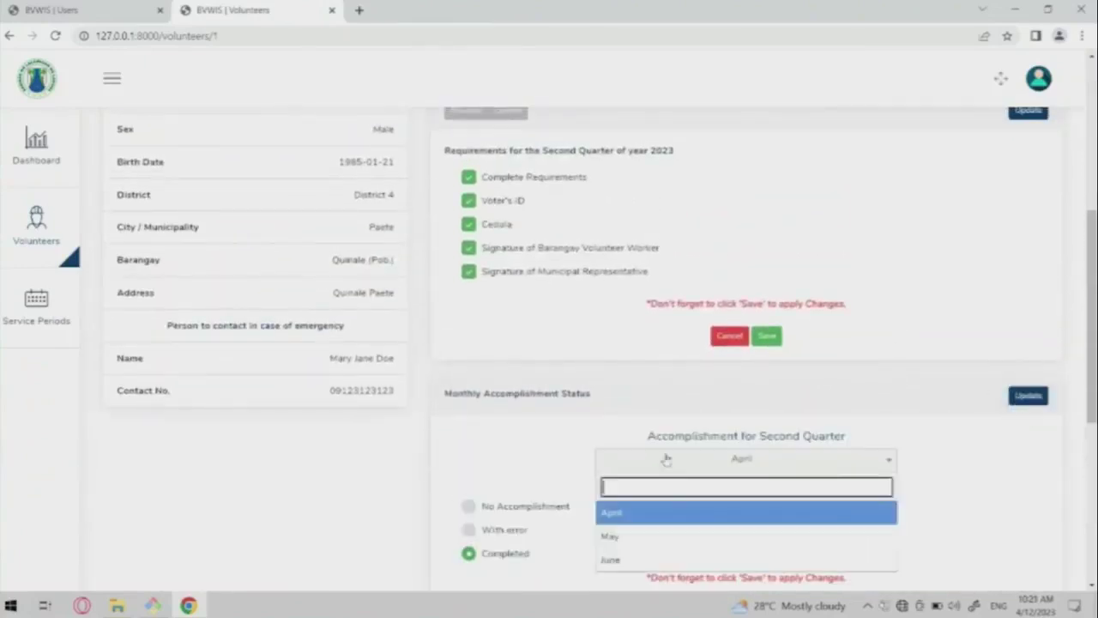
pyautogui.click(630, 562)
pyautogui.scroll(-5, 694, 517)
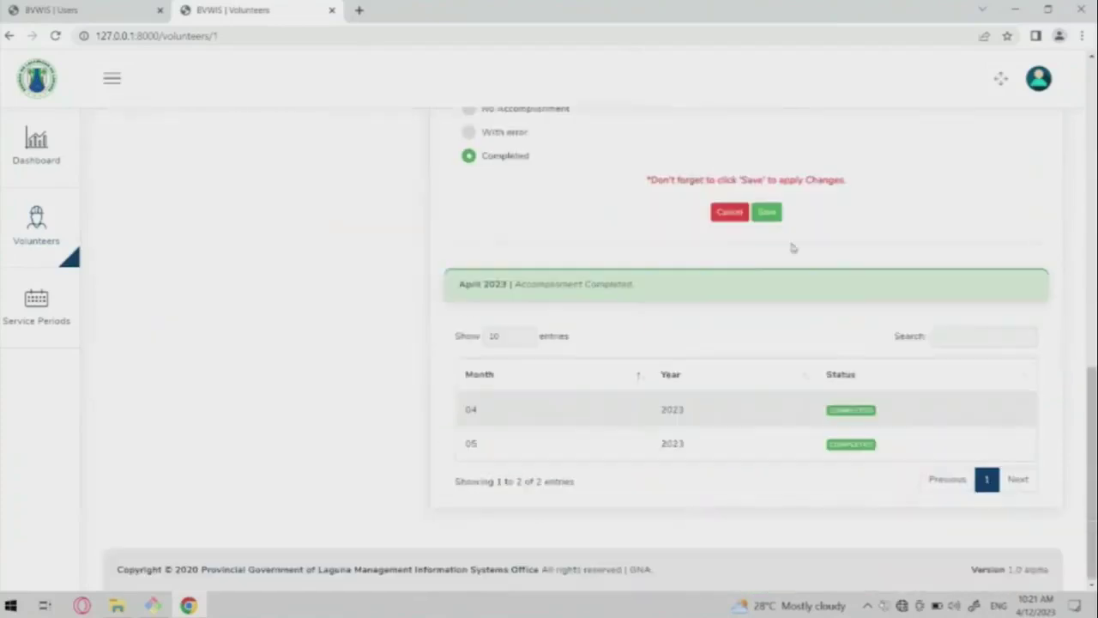
pyautogui.click(767, 215)
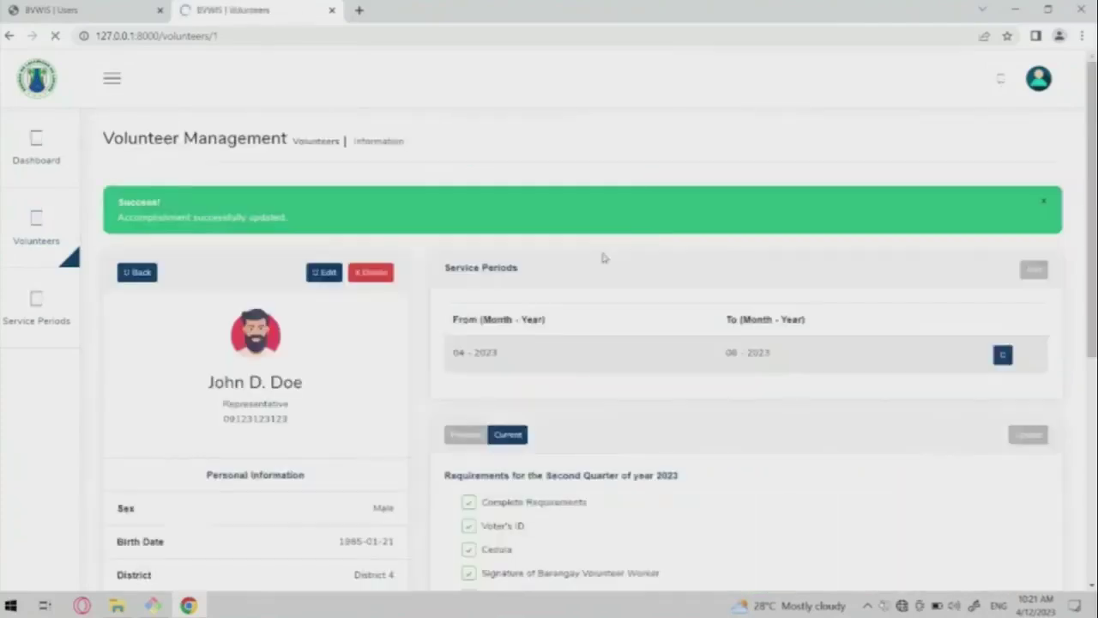
pyautogui.scroll(-10, 661, 238)
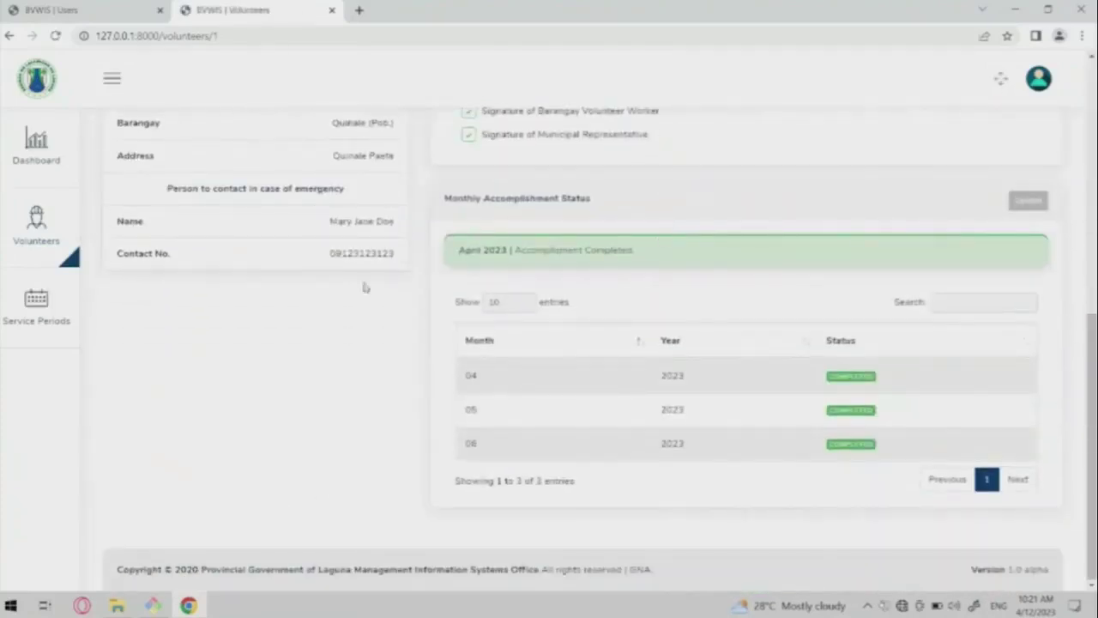
pyautogui.click(25, 222)
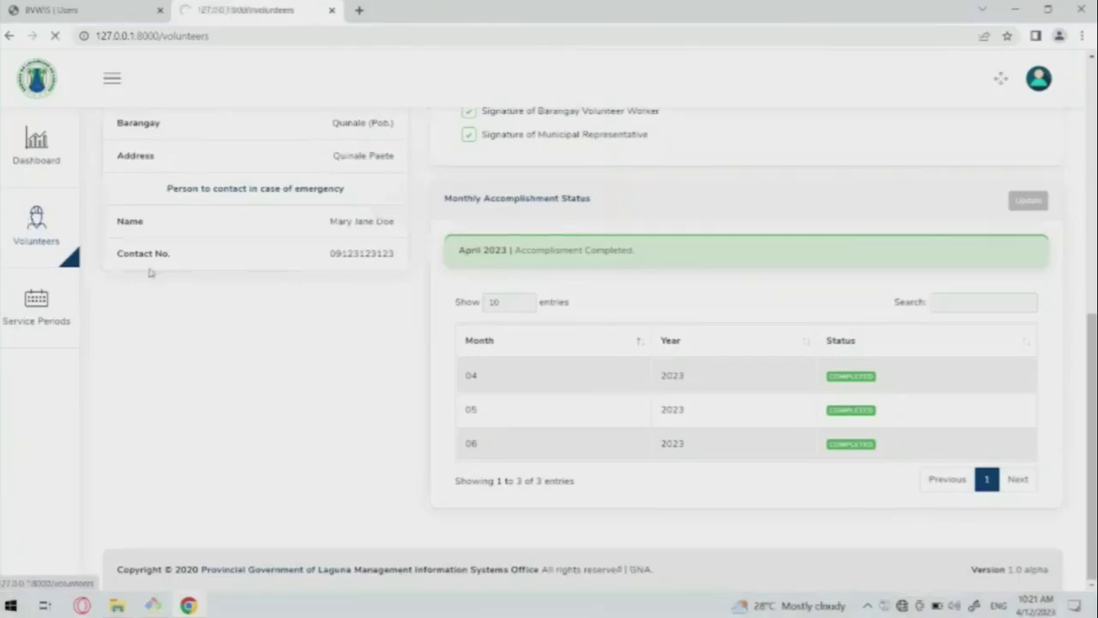
# Open the Volunteer List for Paete.
pyautogui.click(811, 326)
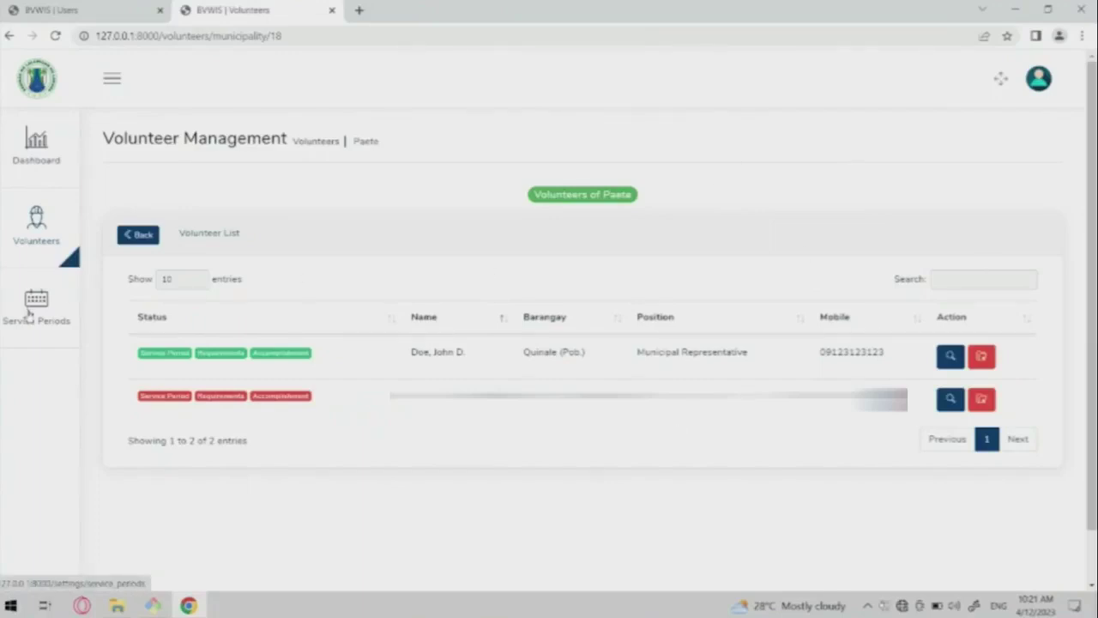
# Start a new service period beginning June 2023.
pyautogui.click(53, 310)
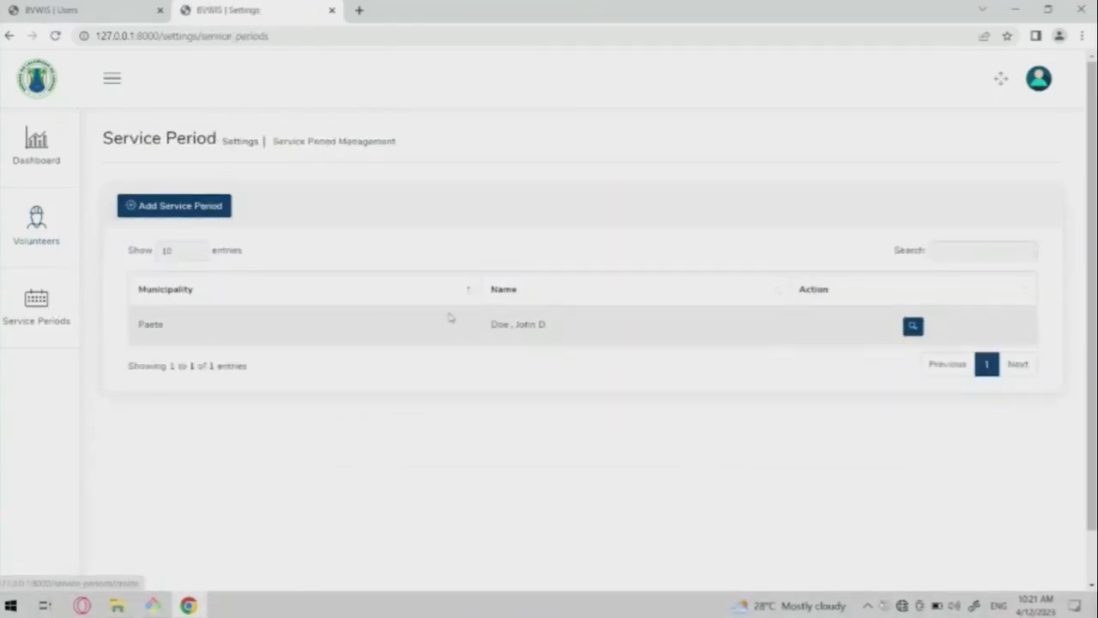
pyautogui.click(152, 209)
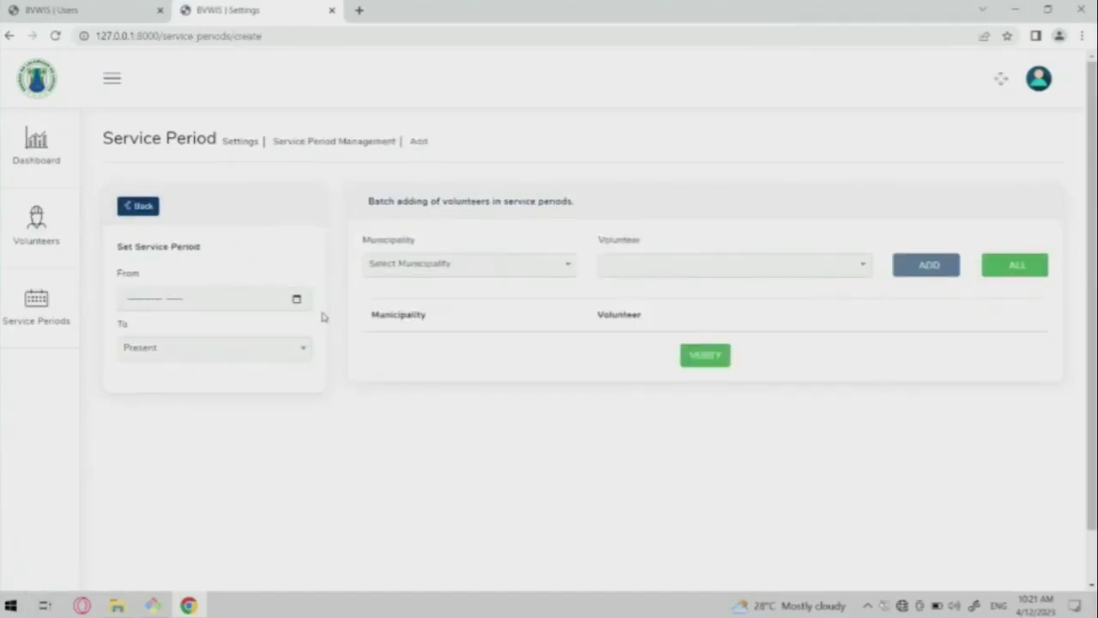
pyautogui.click(296, 299)
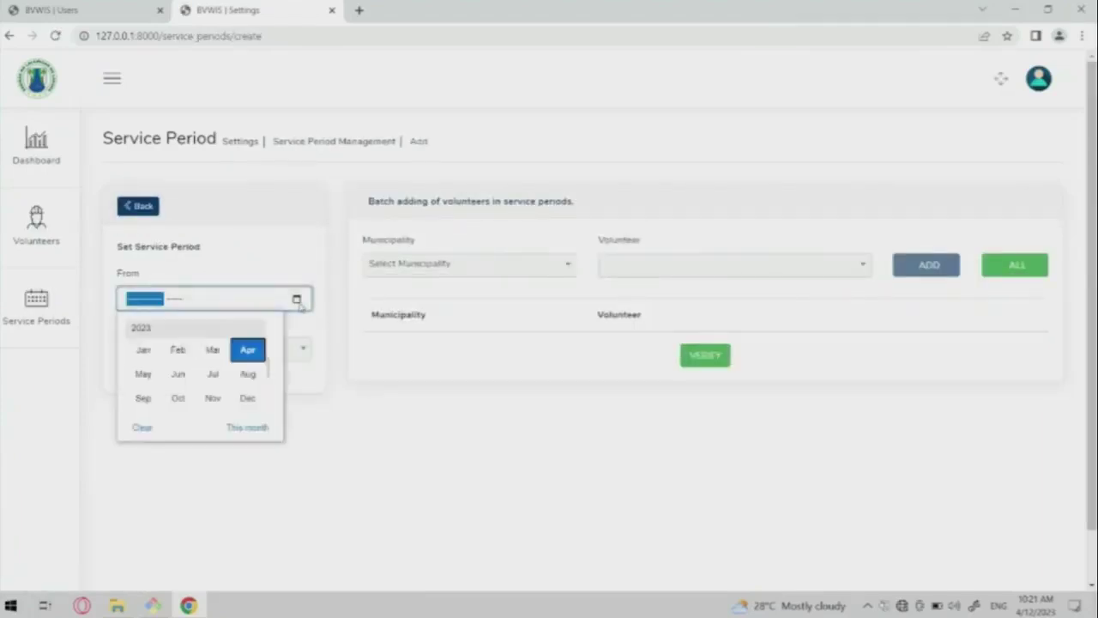
pyautogui.click(343, 381)
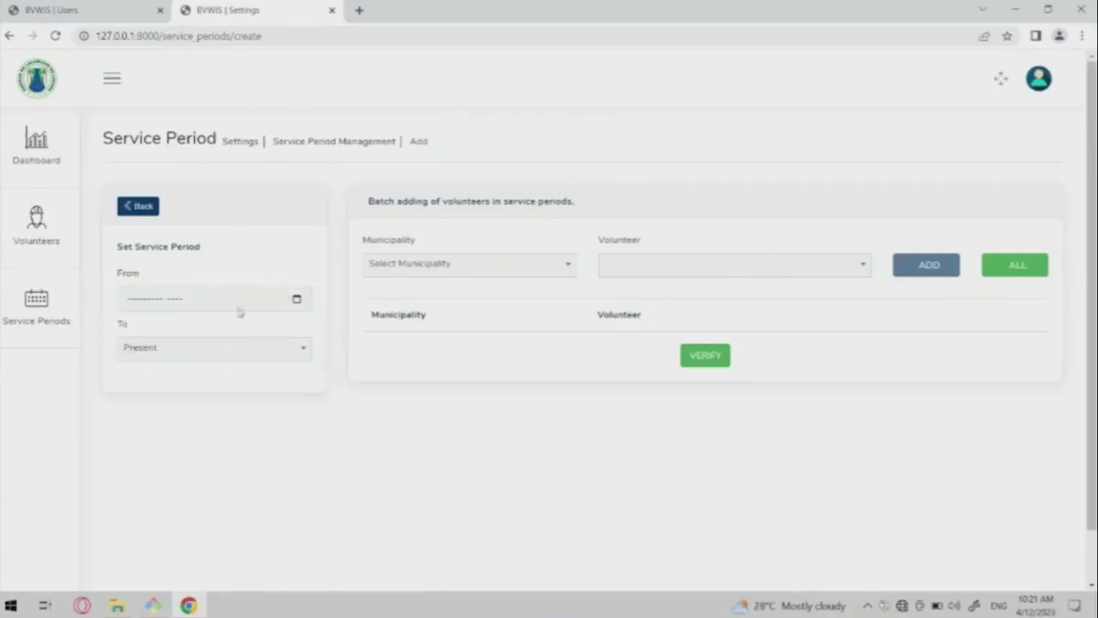
pyautogui.click(158, 307)
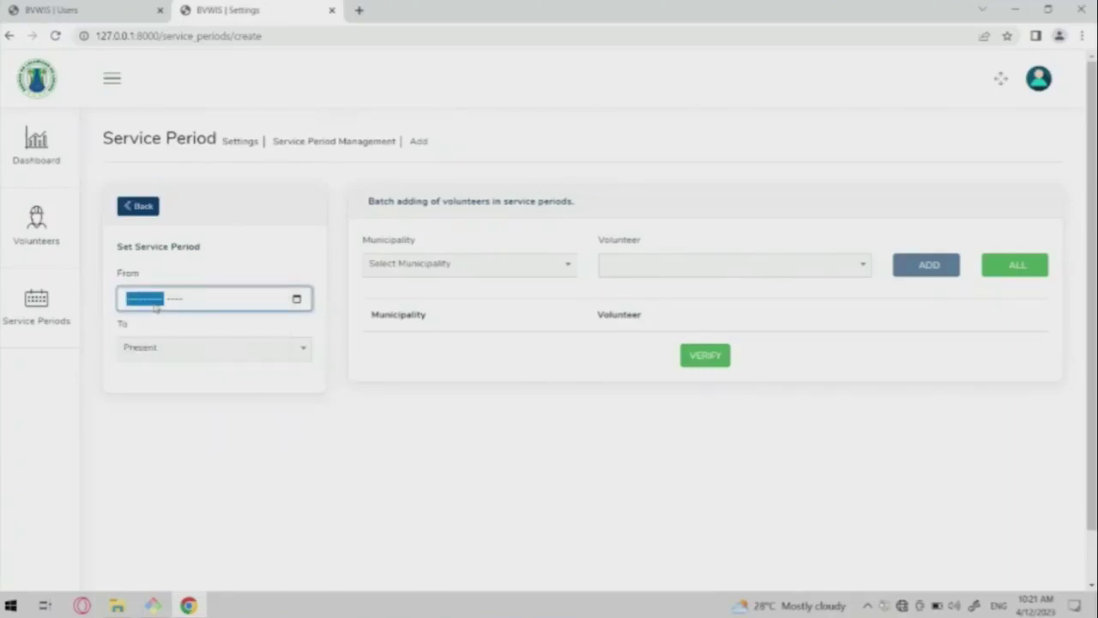
pyautogui.write('jun')
pyautogui.press('Tab')
pyautogui.write('2023')
pyautogui.click(157, 258)
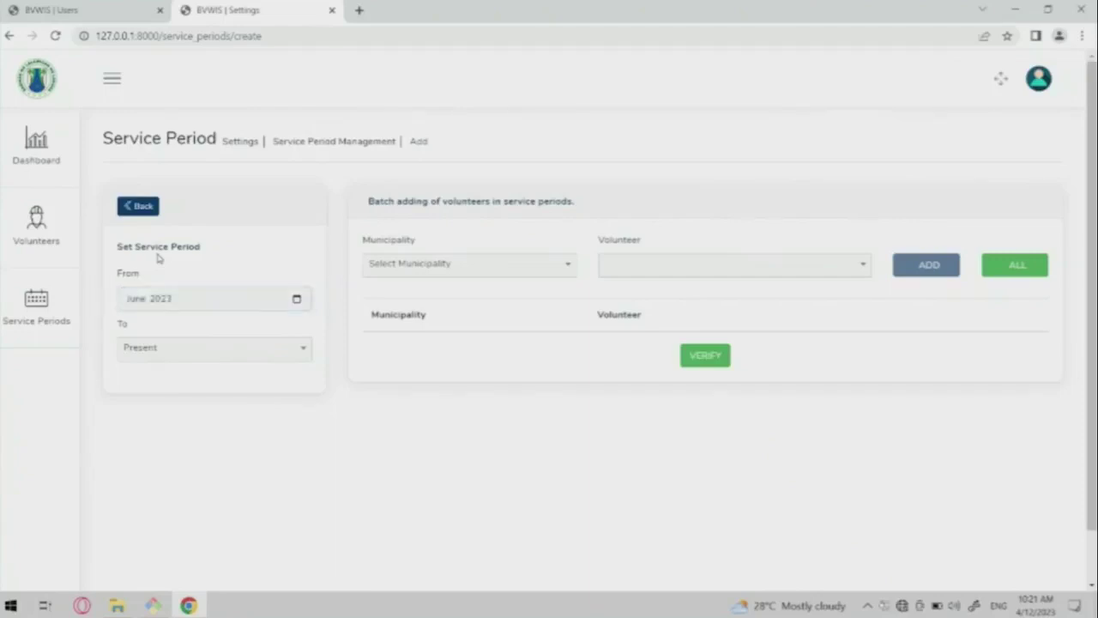
# Set the service period to end on the specific date July 2023.
pyautogui.click(152, 352)
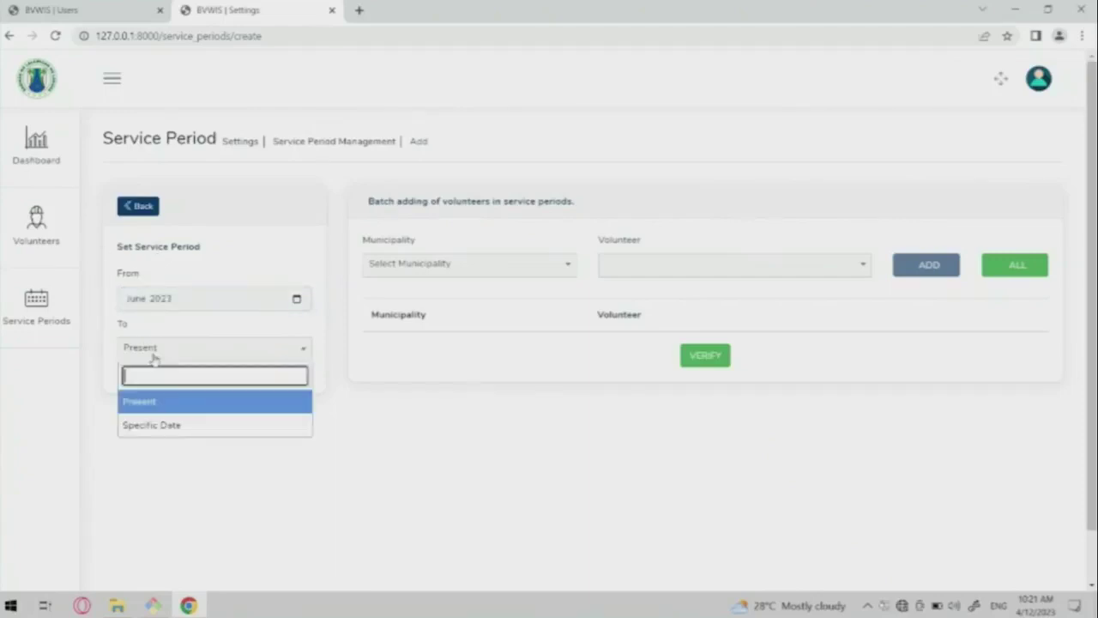
pyautogui.click(149, 423)
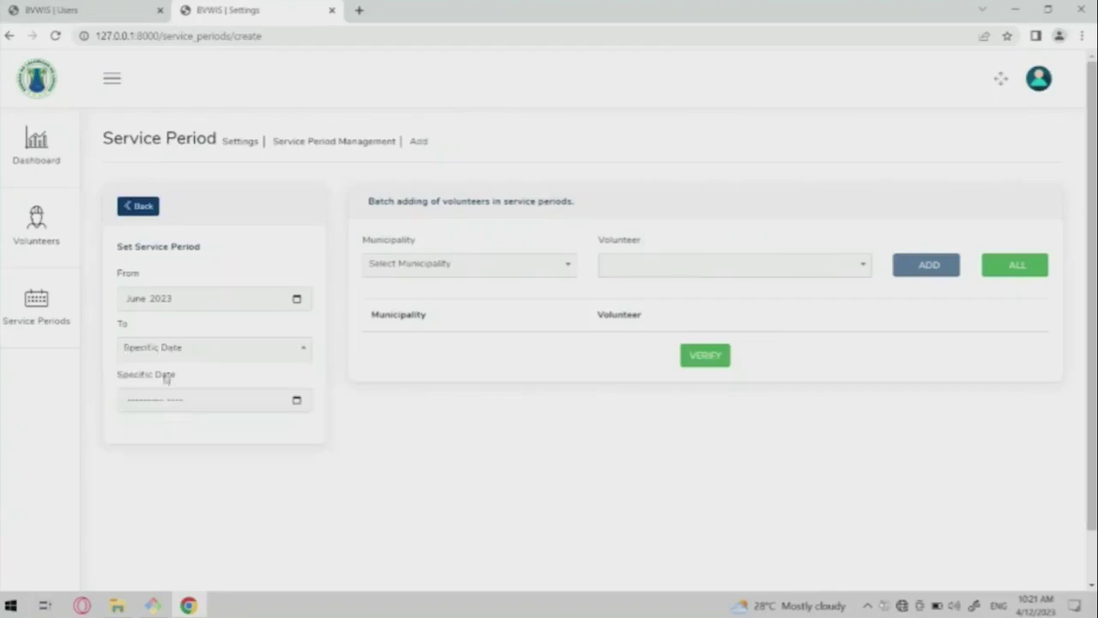
pyautogui.click(139, 352)
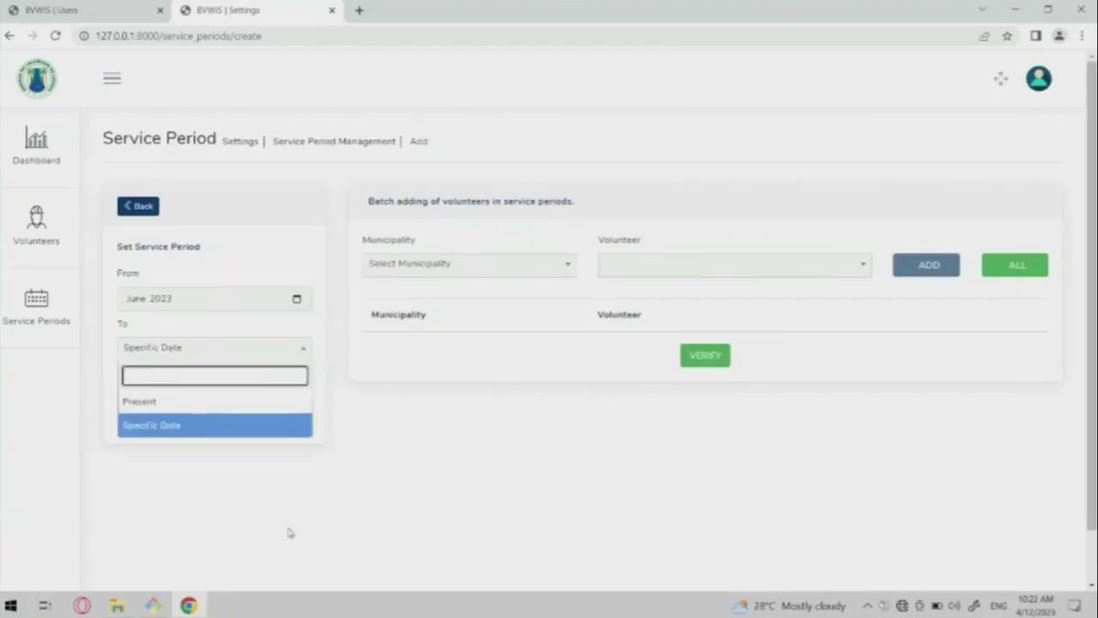
pyautogui.click(289, 533)
pyautogui.click(142, 400)
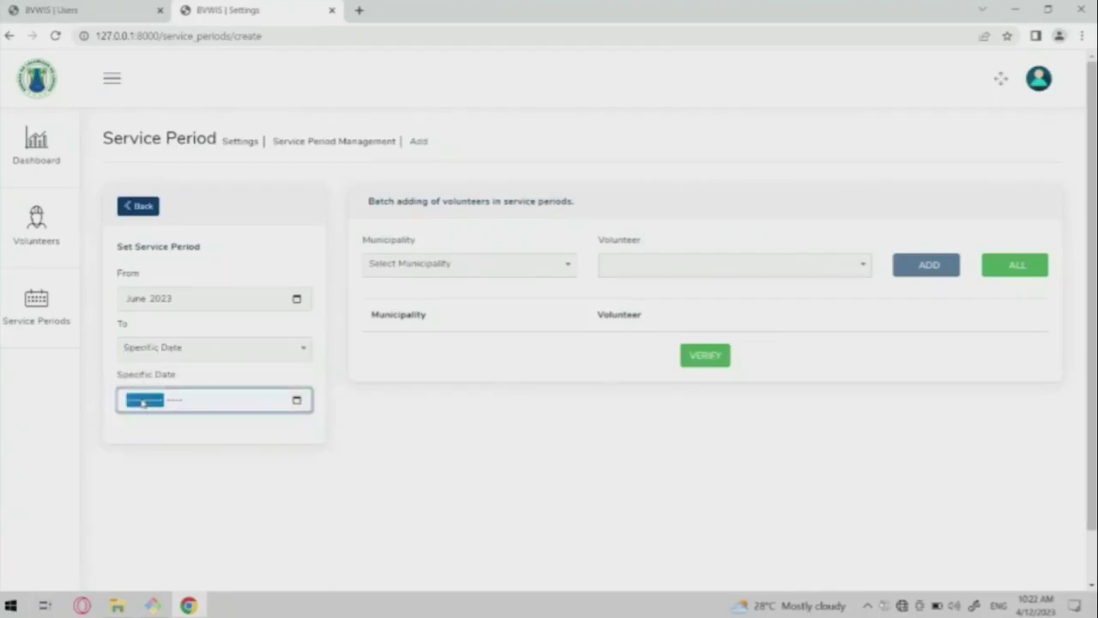
pyautogui.write('jun')
pyautogui.press('Tab')
pyautogui.write('2')
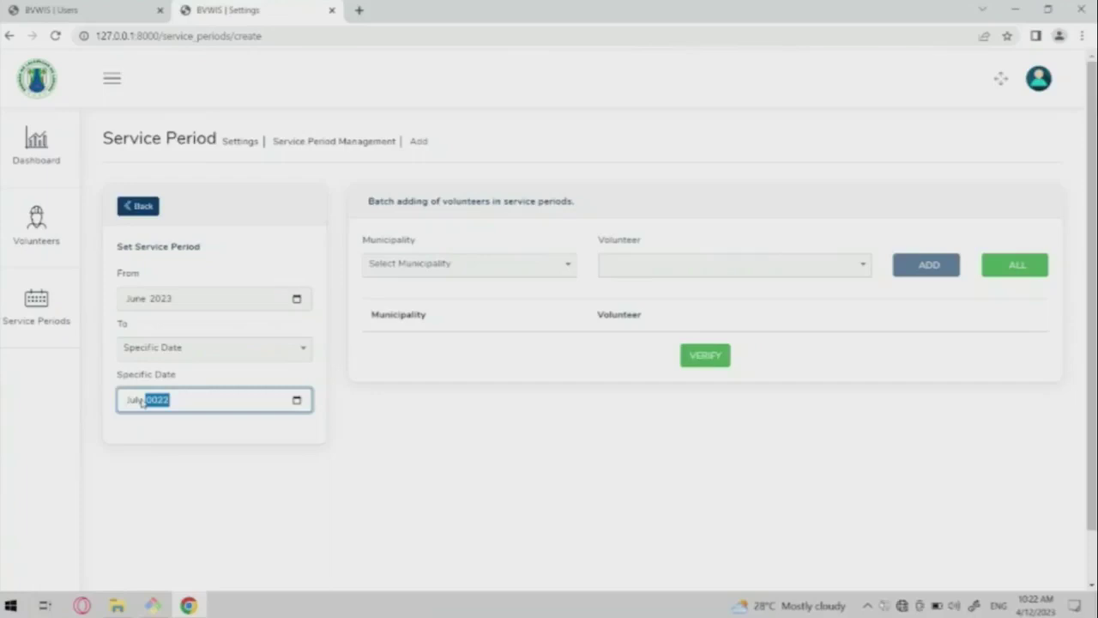
pyautogui.write('023')
pyautogui.click(289, 431)
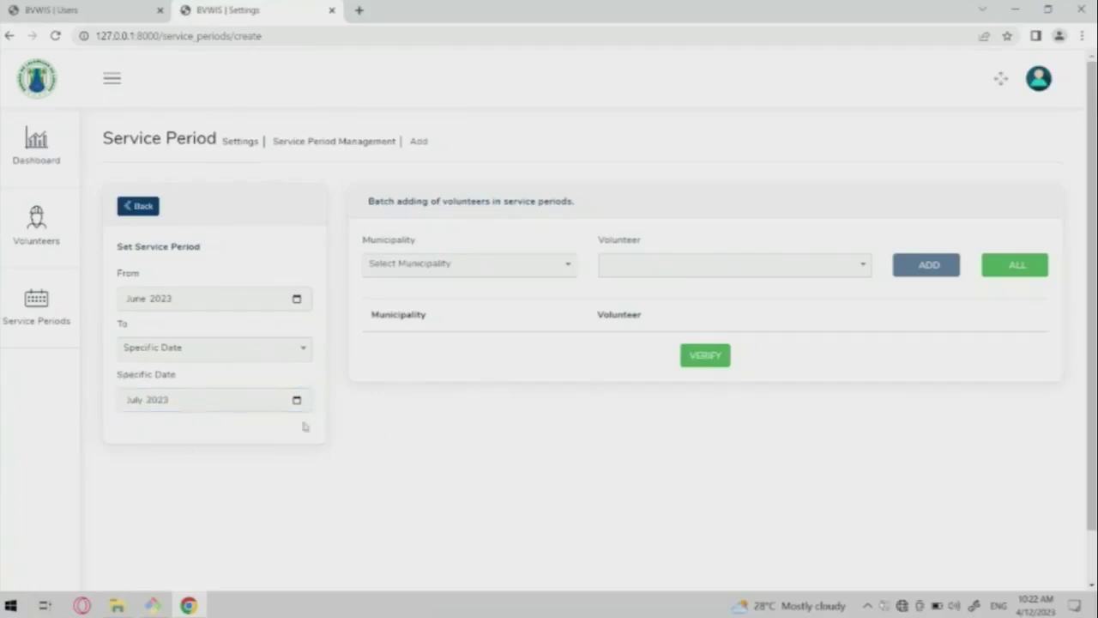
# Choose Paete, add all its volunteers to the batch, and verify it.
pyautogui.click(483, 275)
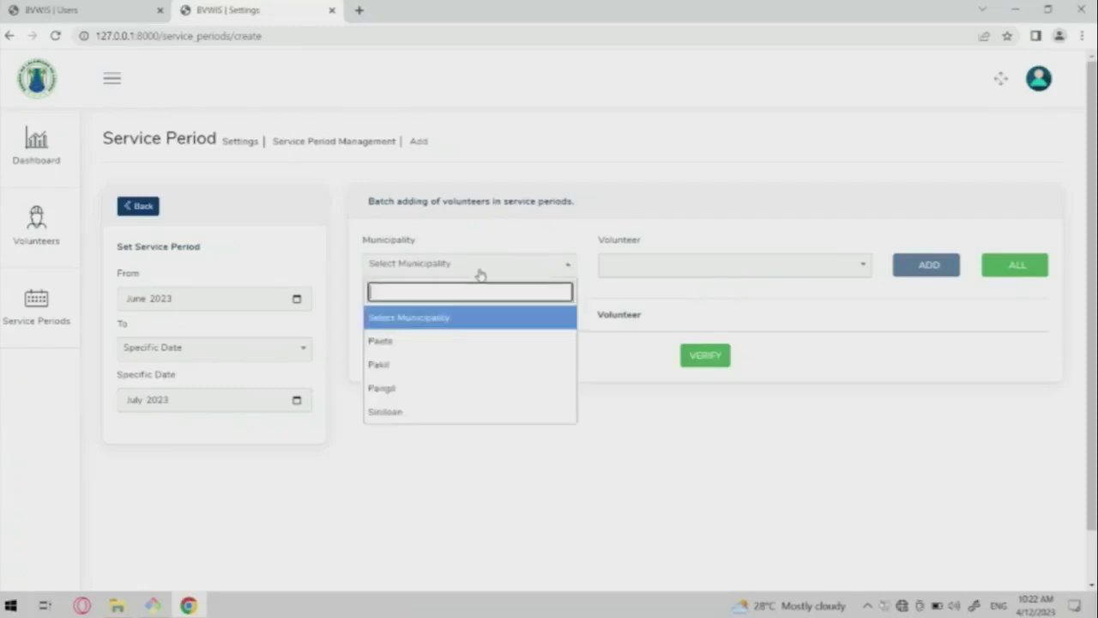
pyautogui.click(463, 342)
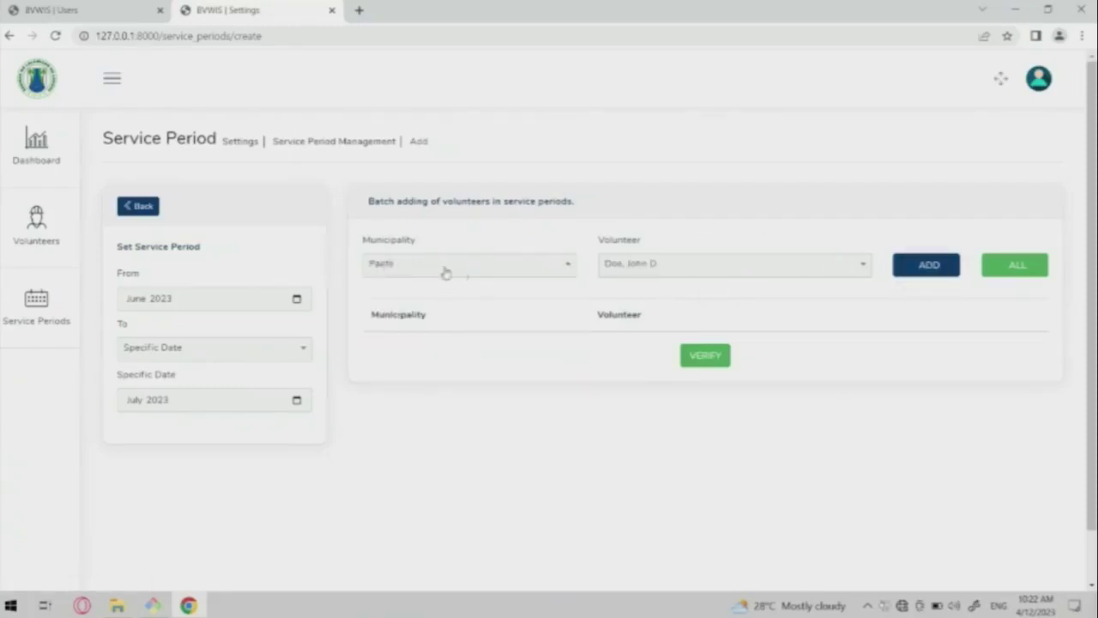
pyautogui.click(764, 257)
pyautogui.click(677, 315)
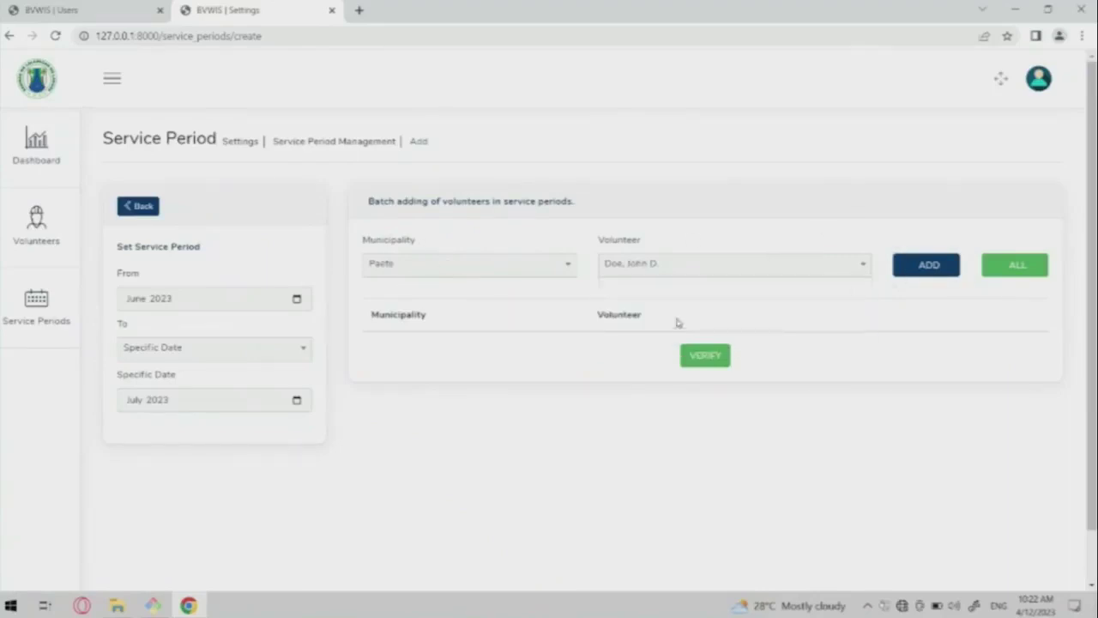
pyautogui.click(920, 271)
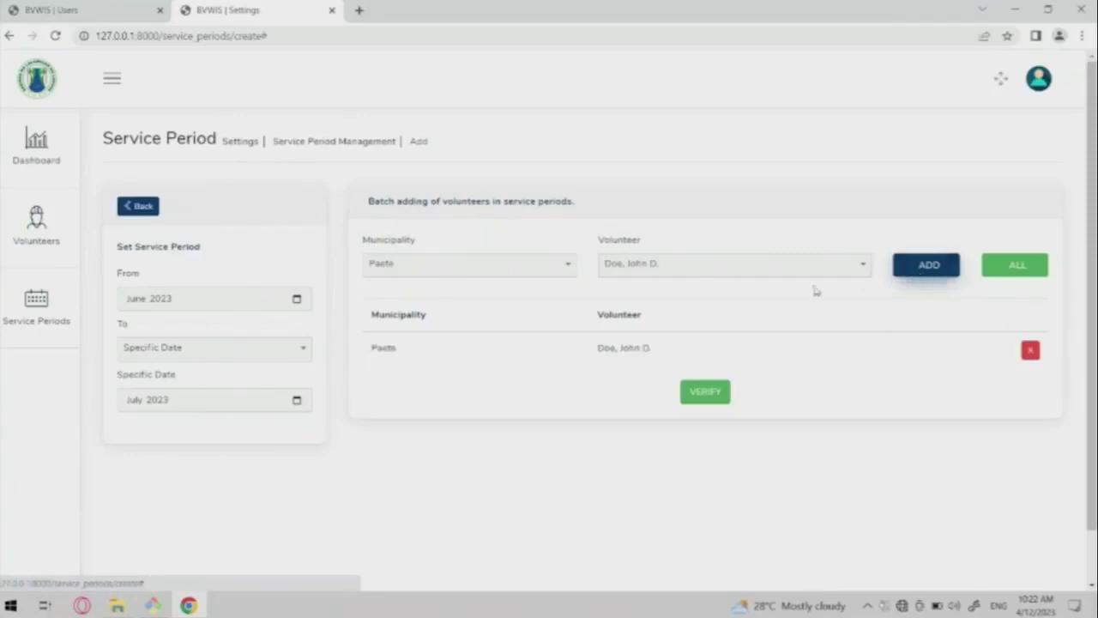
pyautogui.click(1017, 268)
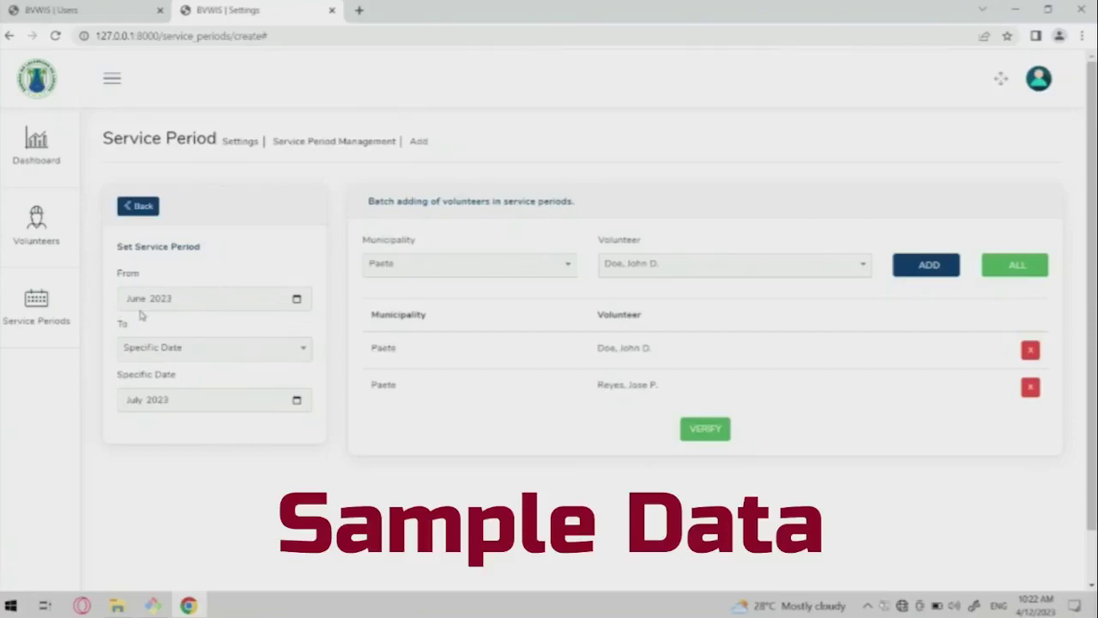
pyautogui.click(704, 431)
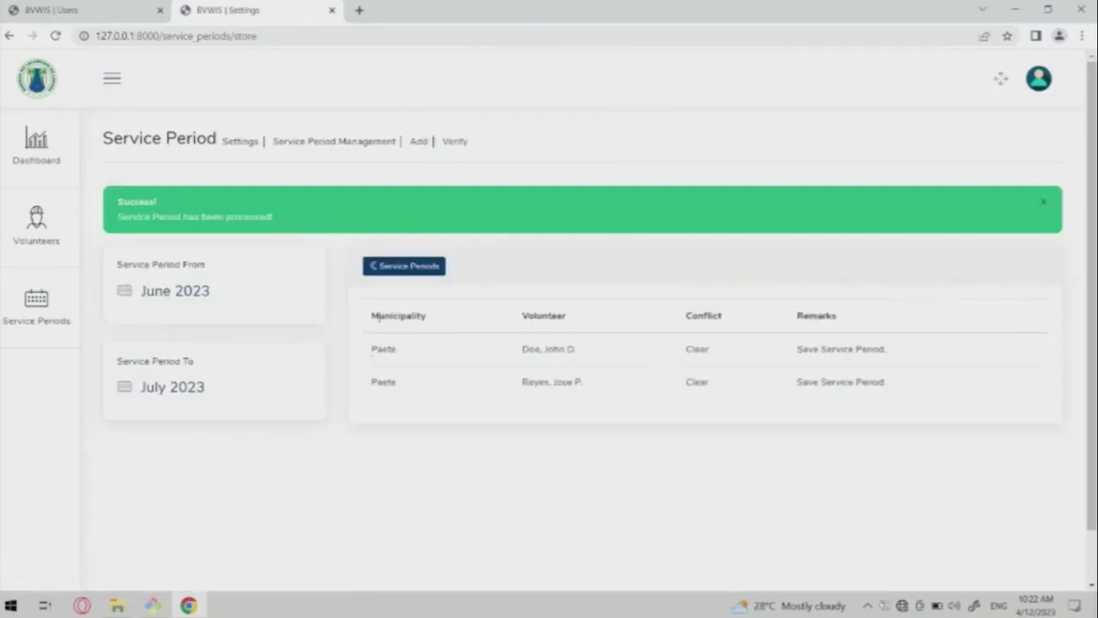
# Review both volunteers' Clear conflict status and 'Save Service Period' remarks.
pyautogui.moveTo(799, 350); pyautogui.dragTo(923, 350)
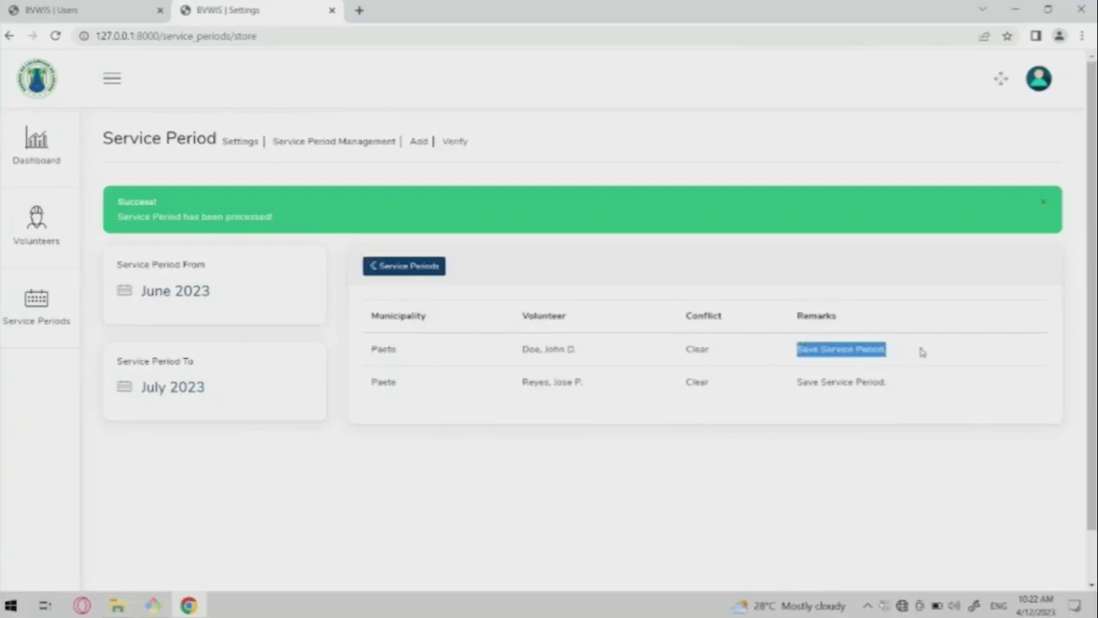
pyautogui.moveTo(678, 350); pyautogui.dragTo(729, 351)
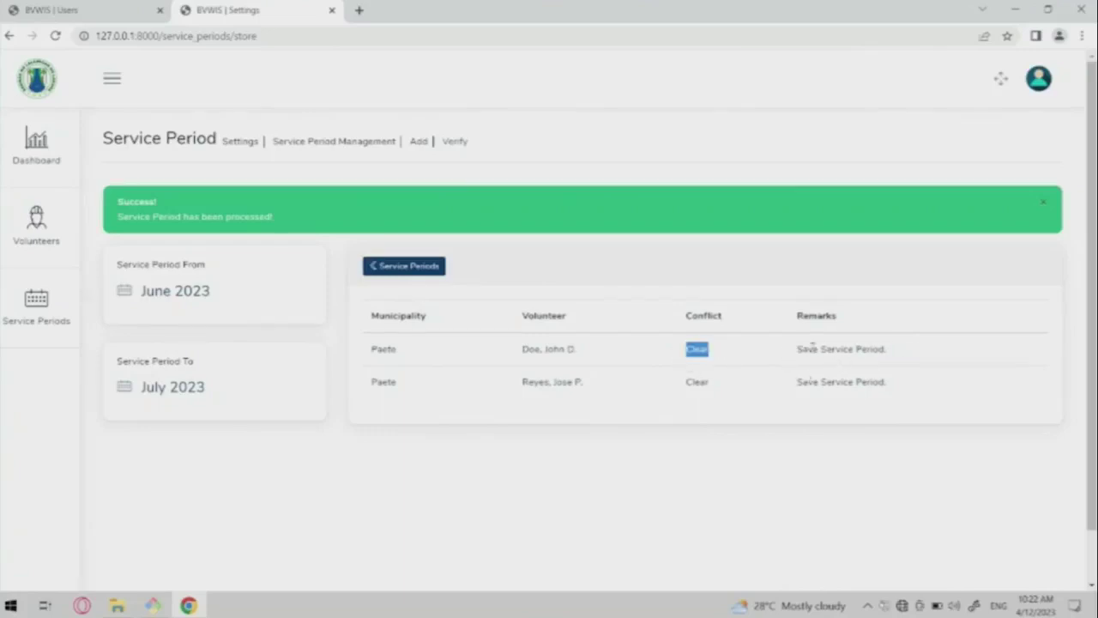
pyautogui.moveTo(798, 352); pyautogui.dragTo(947, 341)
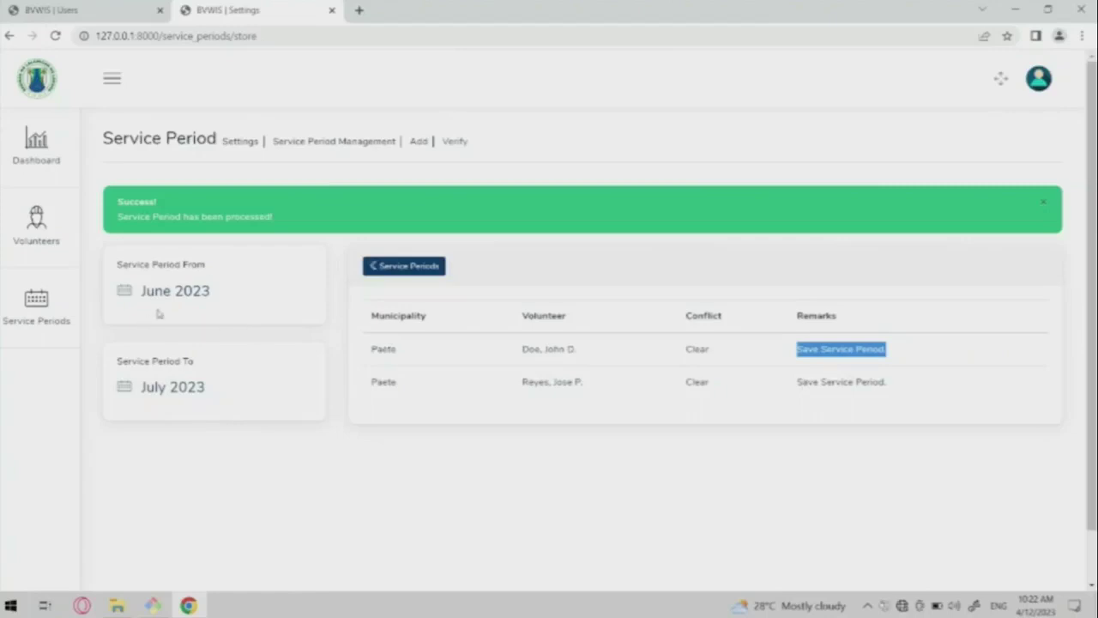
# Log out of the current account from the volunteer management overview.
pyautogui.click(53, 244)
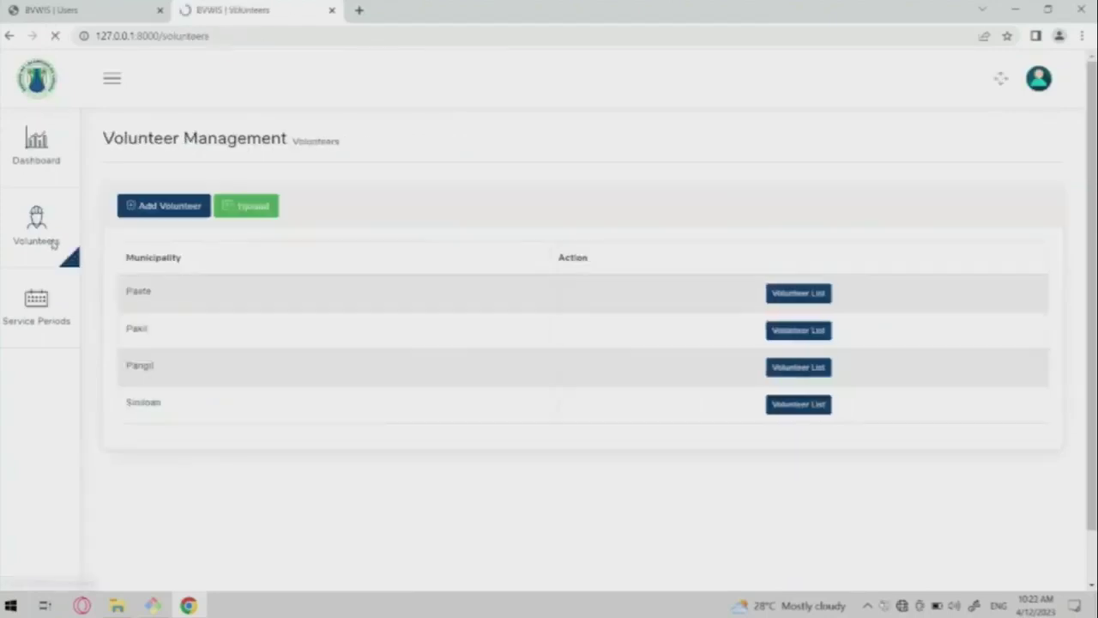
pyautogui.click(1043, 86)
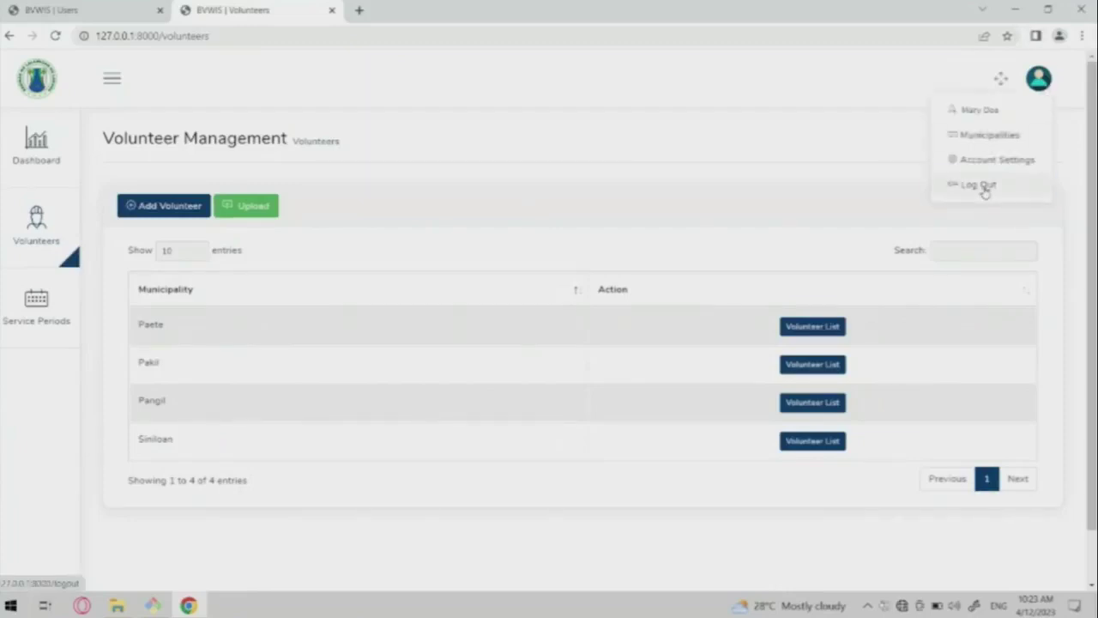
pyautogui.click(985, 193)
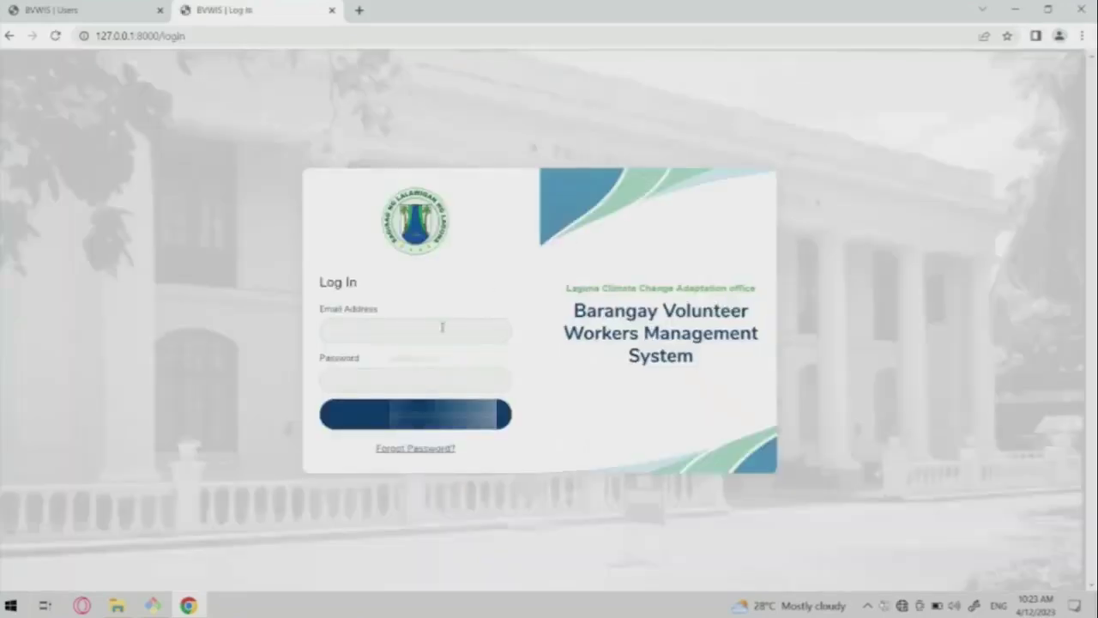
# Log back in with the account email and password, retrying after the invalid-credentials error.
pyautogui.click(442, 327)
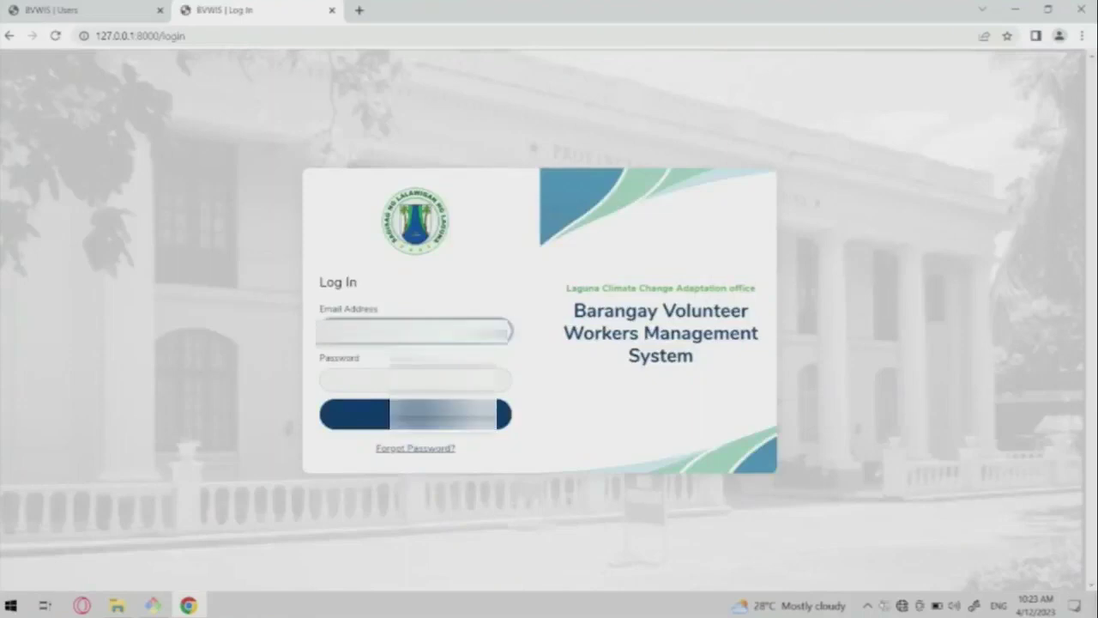
pyautogui.click(342, 389)
pyautogui.write('•••••••••')
pyautogui.press('Return')
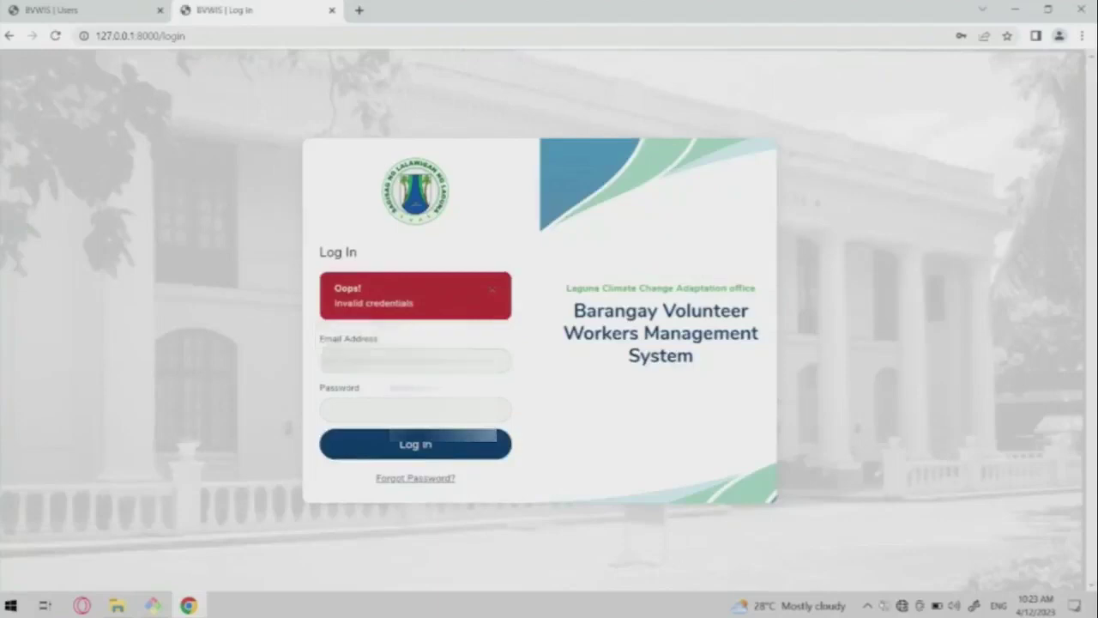
pyautogui.click(375, 407)
pyautogui.write('•••••')
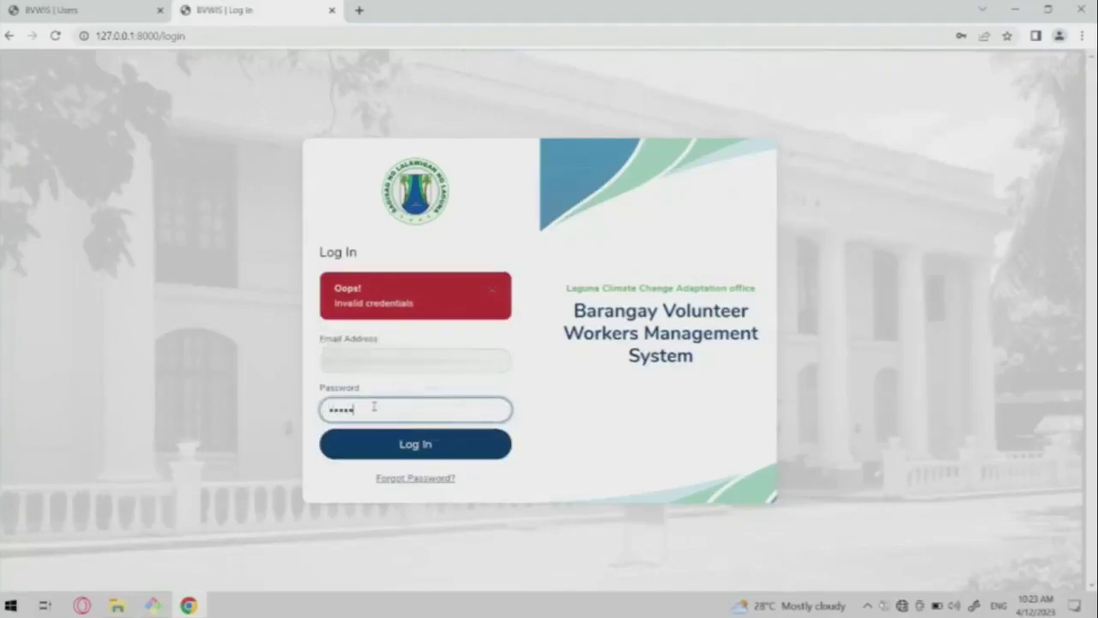
pyautogui.press('Return')
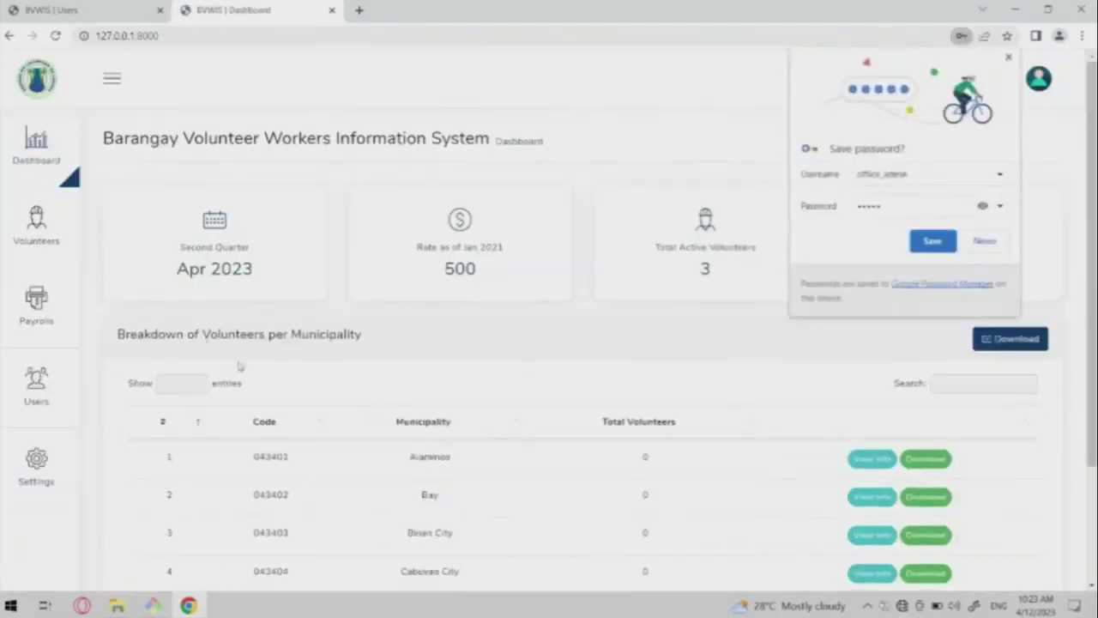
# Start a new payroll covering April 2023 to May 2023.
pyautogui.click(34, 292)
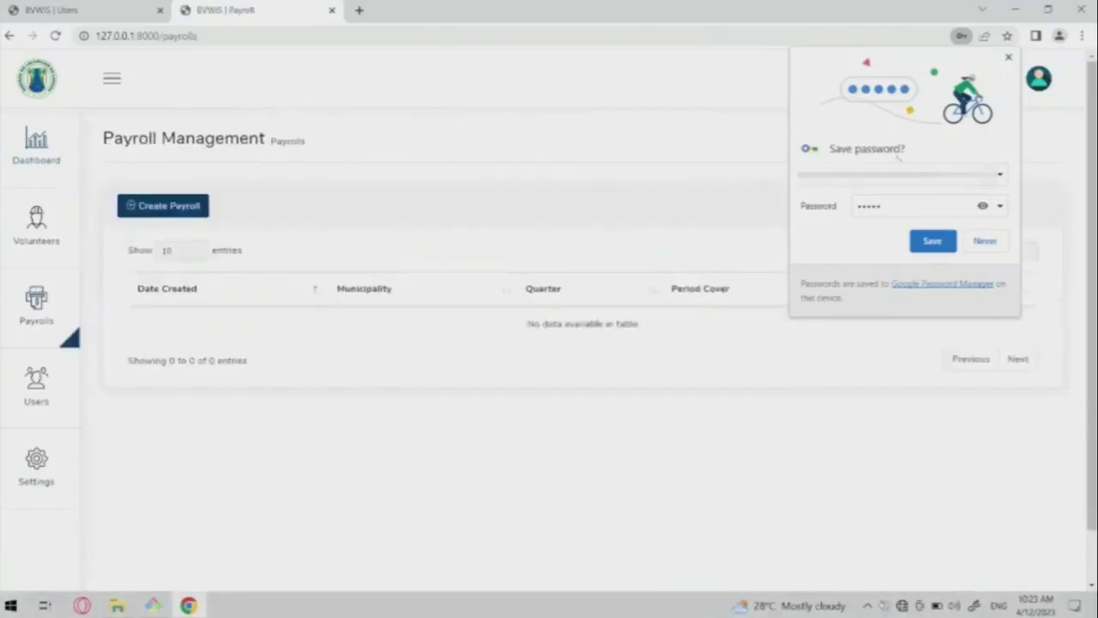
pyautogui.click(1008, 57)
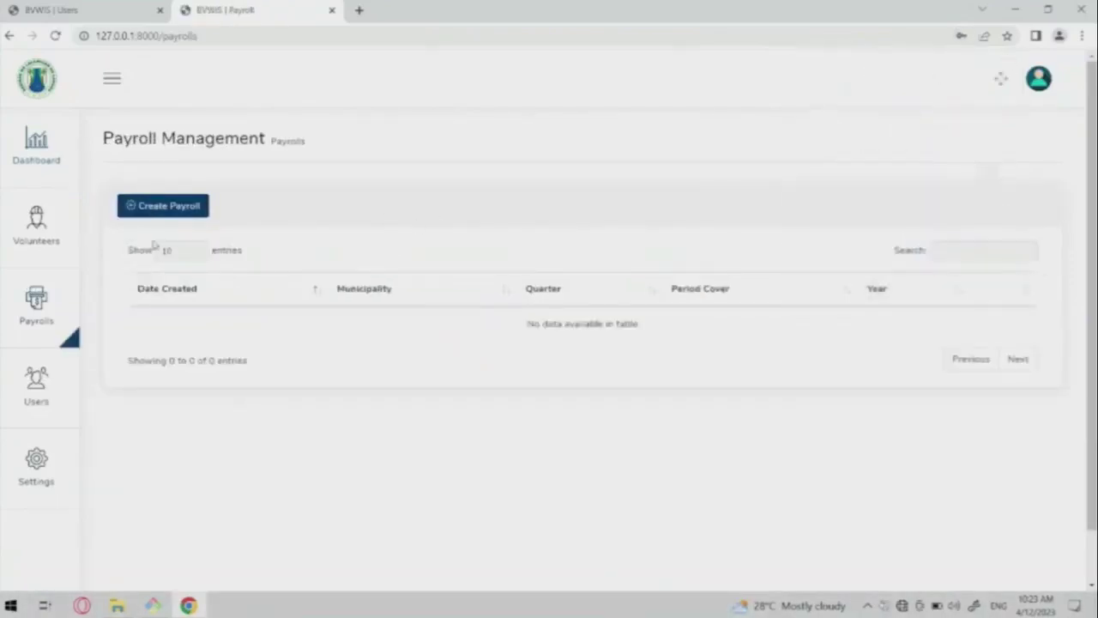
pyautogui.click(157, 209)
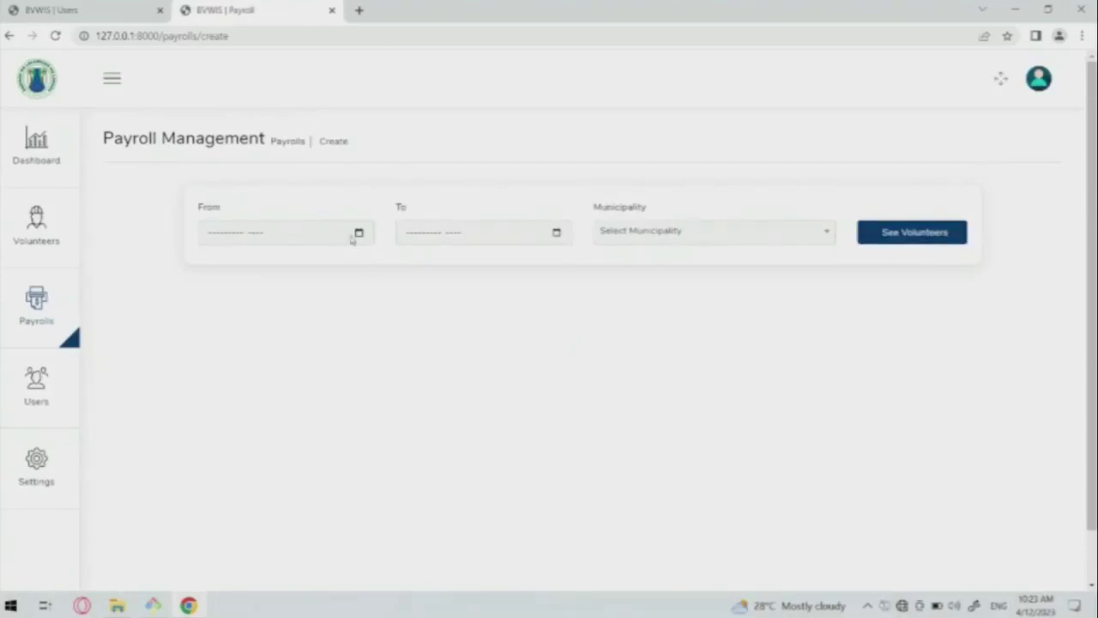
pyautogui.click(359, 238)
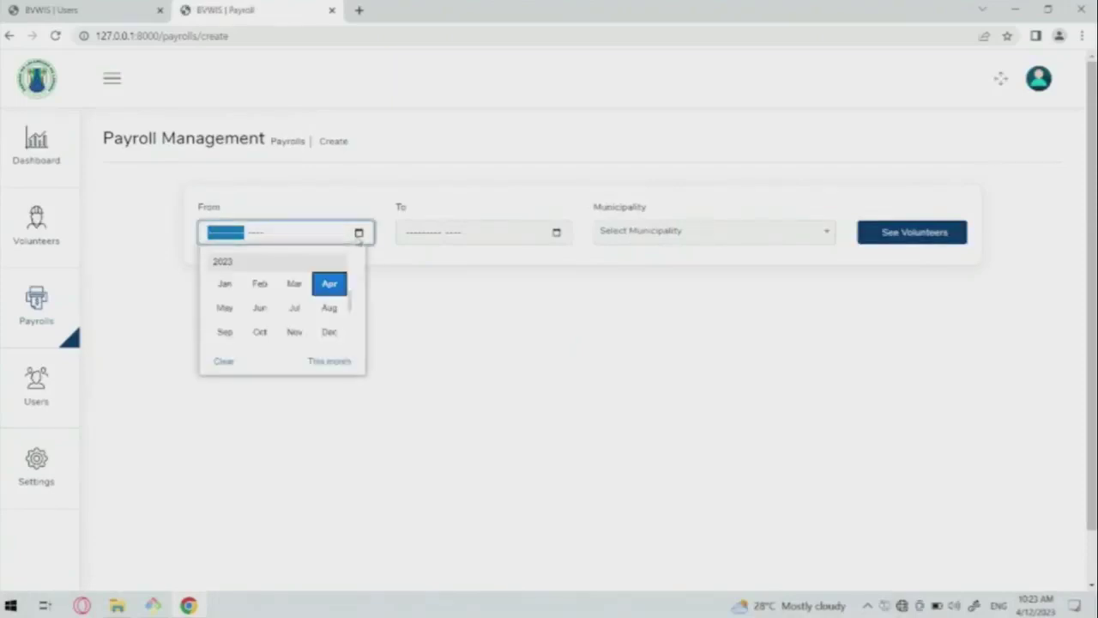
pyautogui.click(339, 286)
pyautogui.click(455, 232)
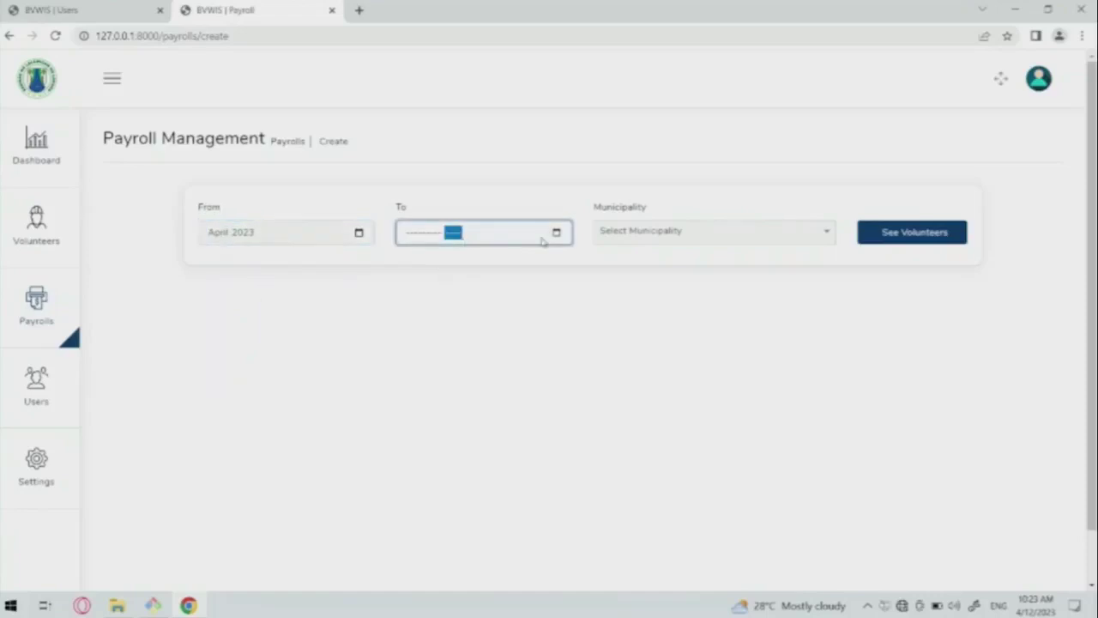
pyautogui.click(559, 233)
pyautogui.click(421, 306)
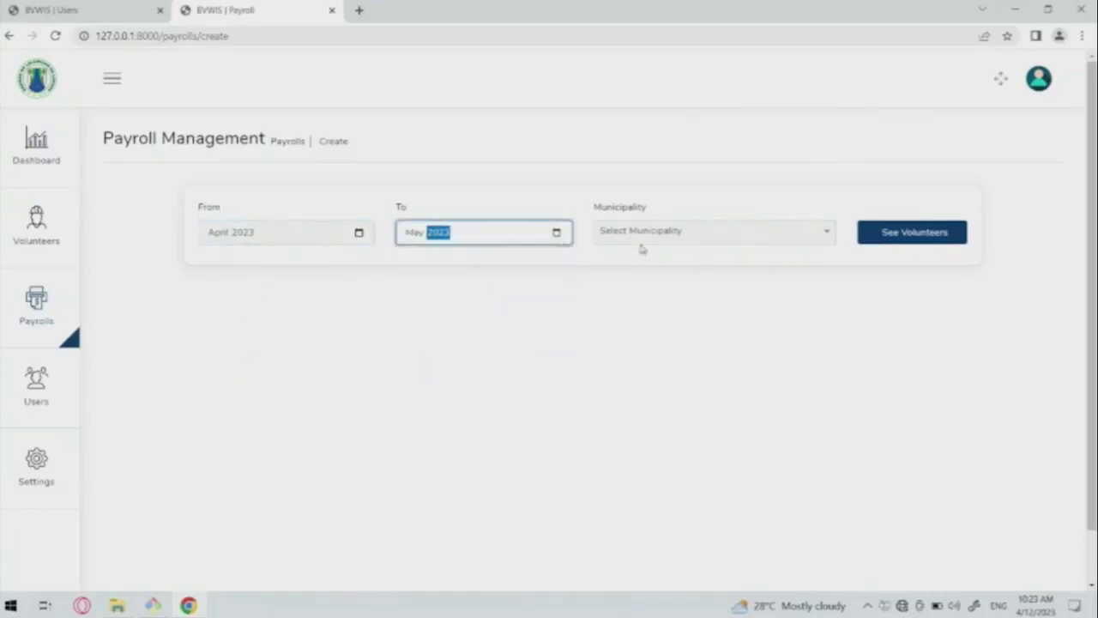
# Select Paete as the municipality, list its volunteers, and save the payroll.
pyautogui.click(633, 231)
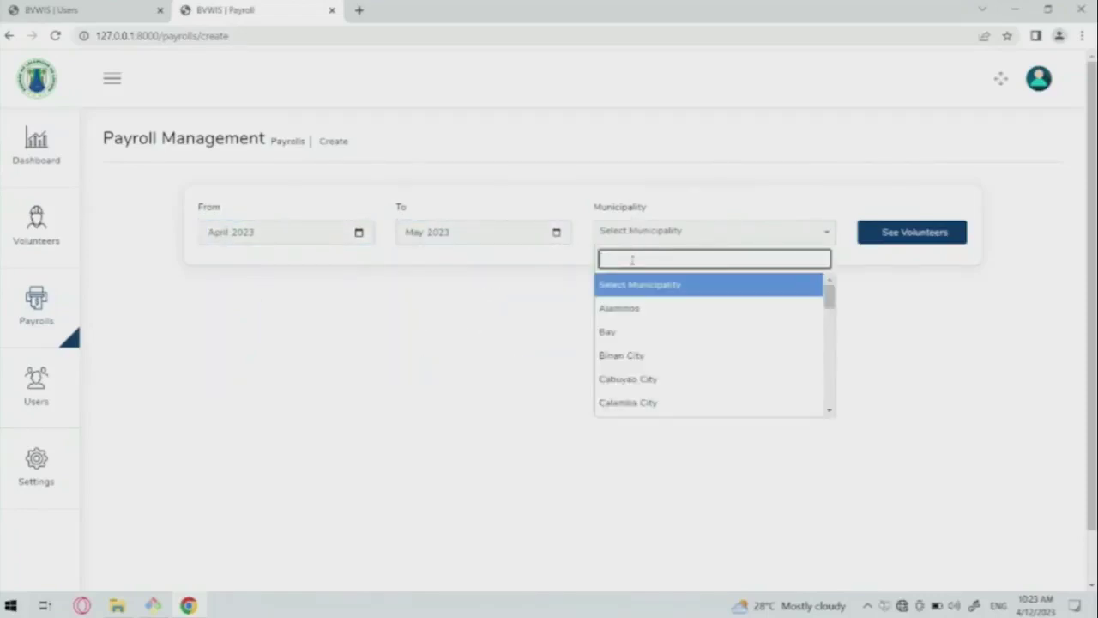
pyautogui.write('pae')
pyautogui.press('Return')
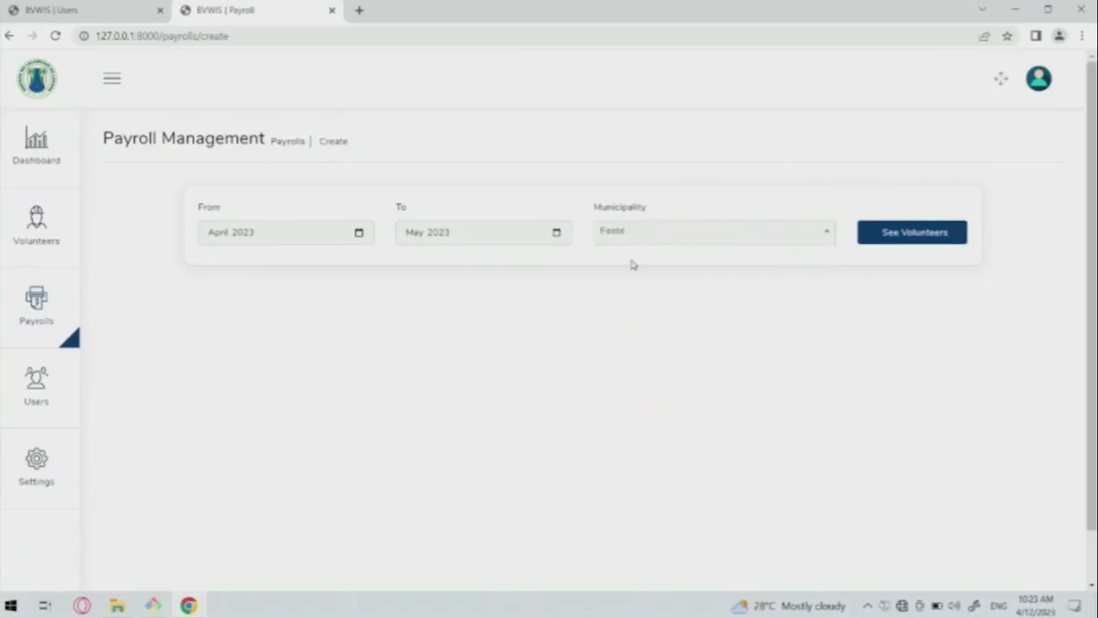
pyautogui.click(913, 248)
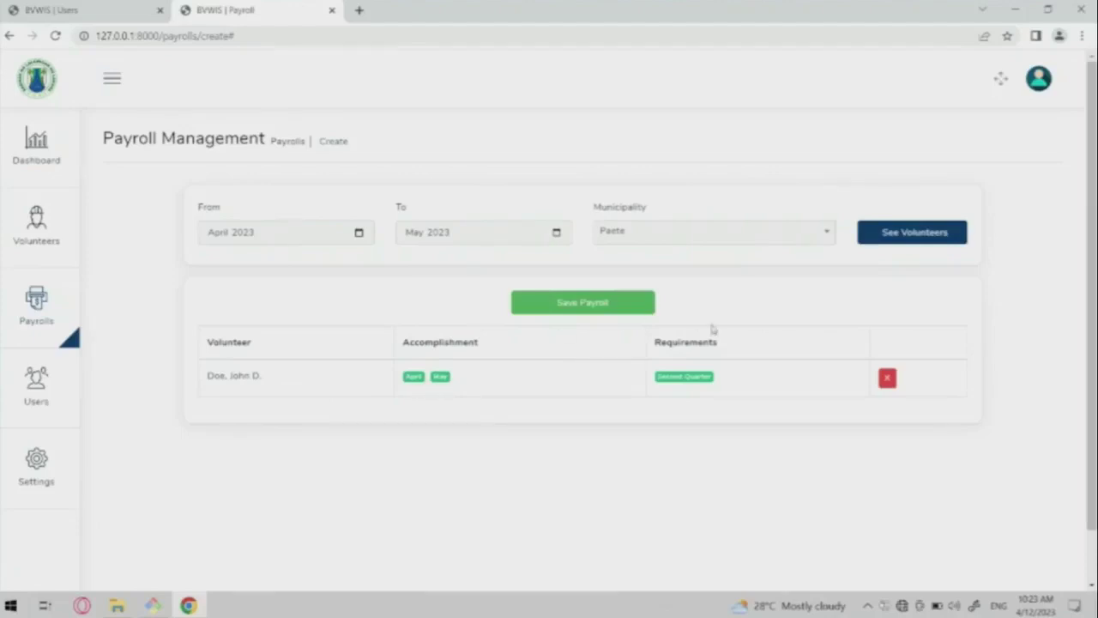
pyautogui.click(592, 304)
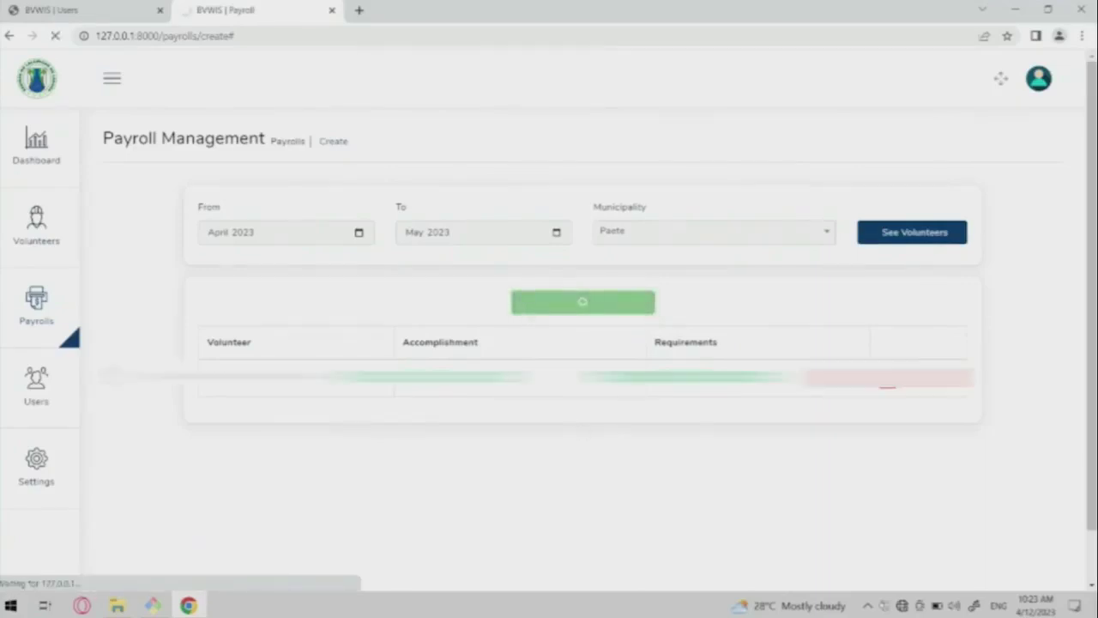
# Download the April–May 2023 Paete payroll as an Excel file and open it.
pyautogui.scroll(-1, 452, 475)
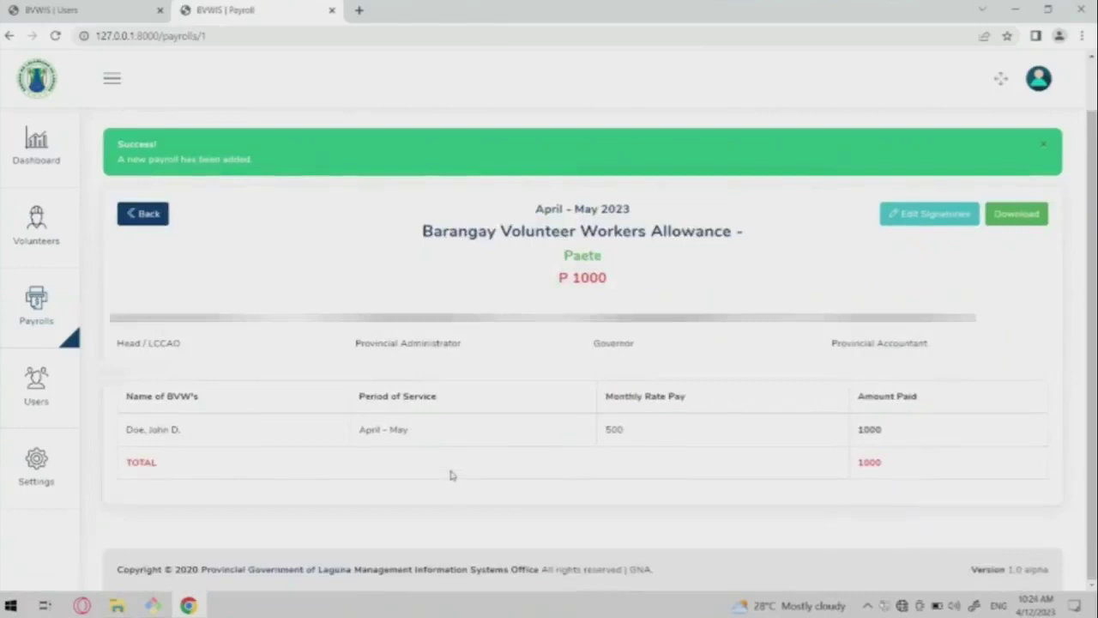
pyautogui.click(1046, 148)
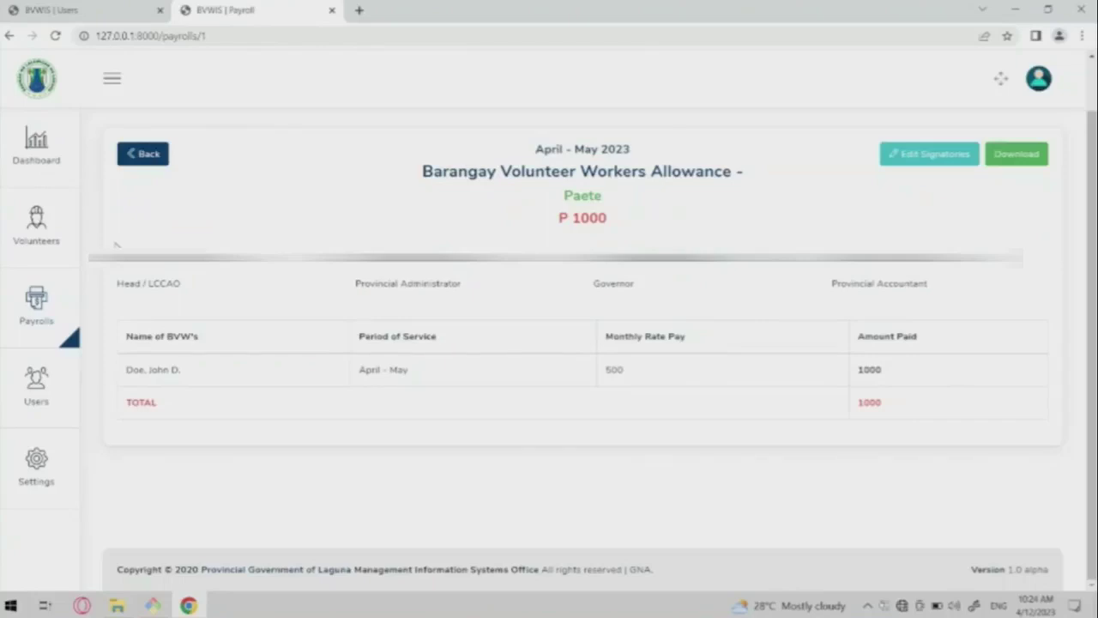
pyautogui.tripleClick(243, 290)
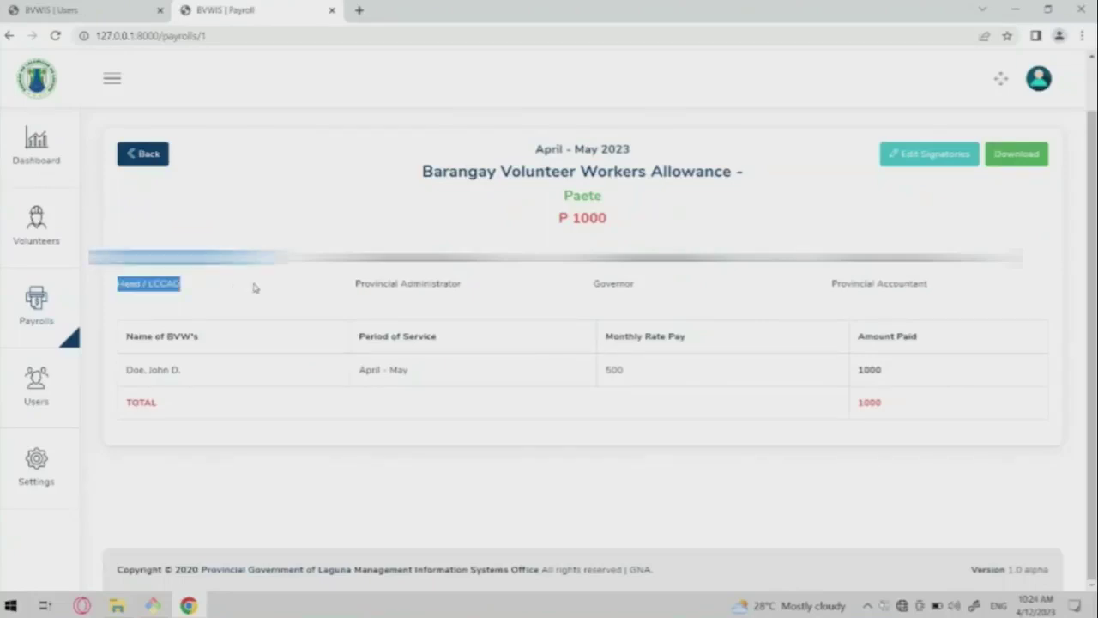
pyautogui.click(275, 294)
pyautogui.scroll(1, 529, 330)
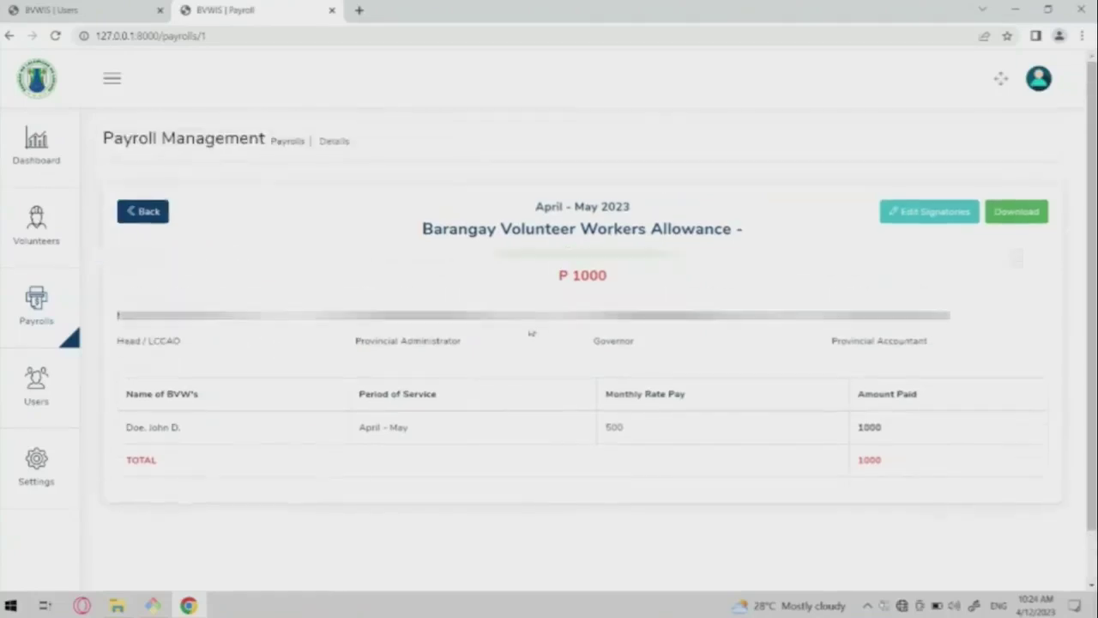
pyautogui.click(1040, 219)
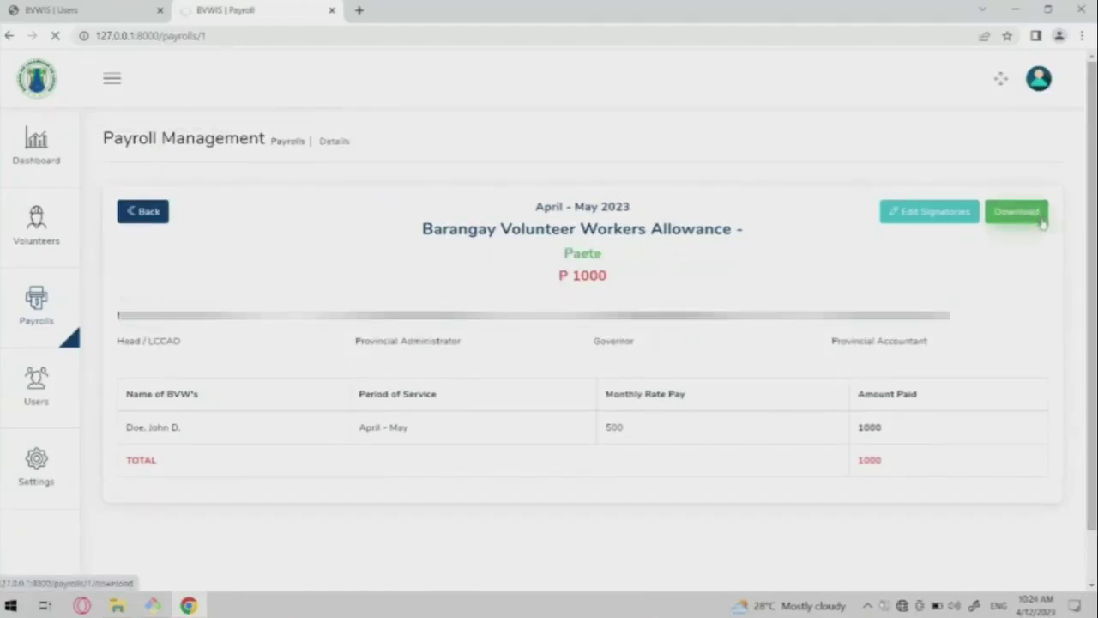
pyautogui.click(75, 571)
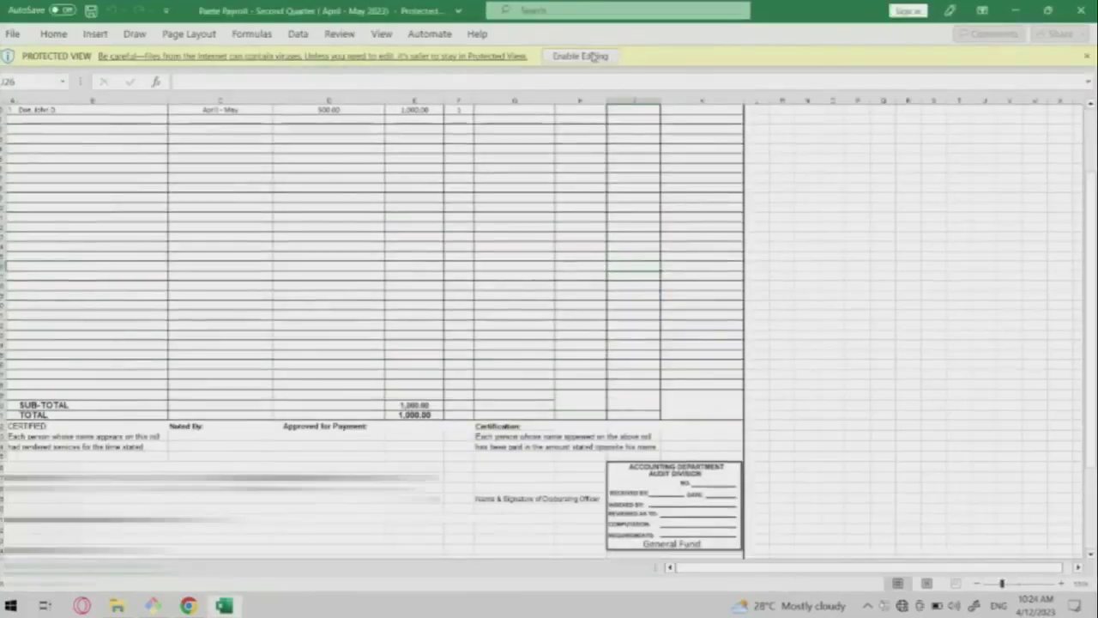
pyautogui.click(592, 55)
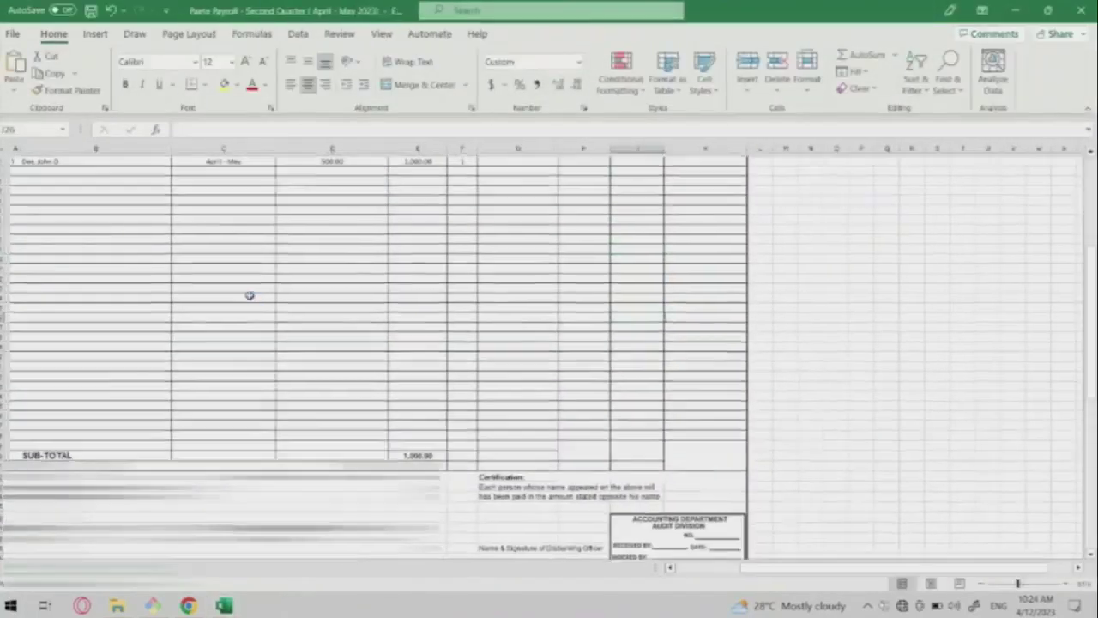
pyautogui.scroll(3, 248, 295)
pyautogui.keyDown('ctrl'); pyautogui.scroll(5, 249, 295); pyautogui.keyUp('ctrl')
pyautogui.keyDown('ctrl'); pyautogui.scroll(-3, 247, 295); pyautogui.keyUp('ctrl')
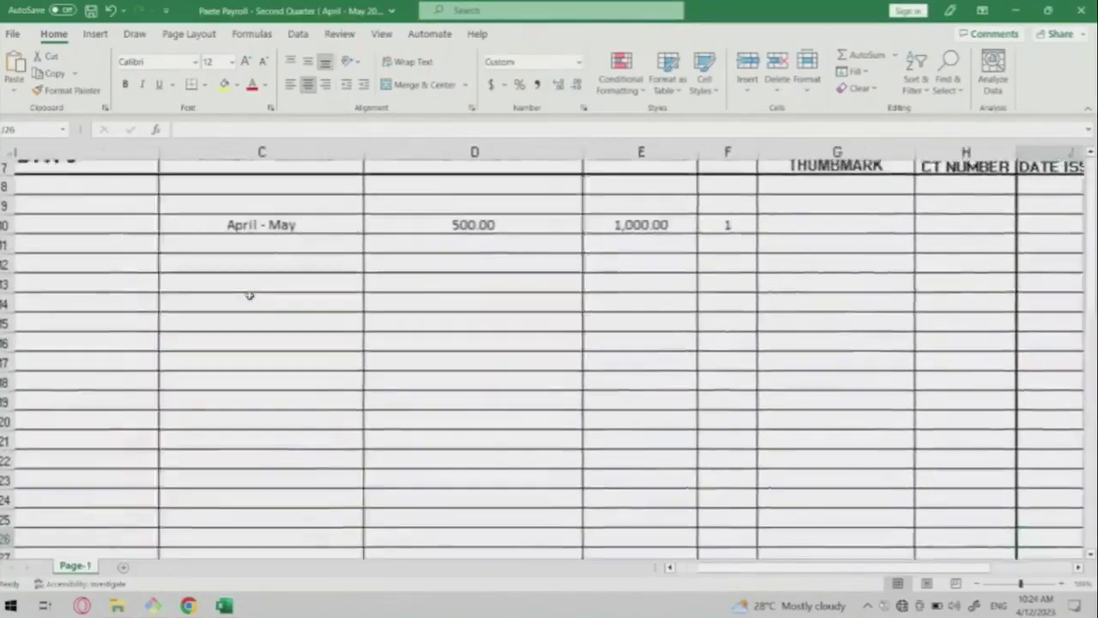
pyautogui.scroll(3, 247, 294)
pyautogui.keyDown('ctrl'); pyautogui.scroll(2, 254, 295); pyautogui.keyUp('ctrl')
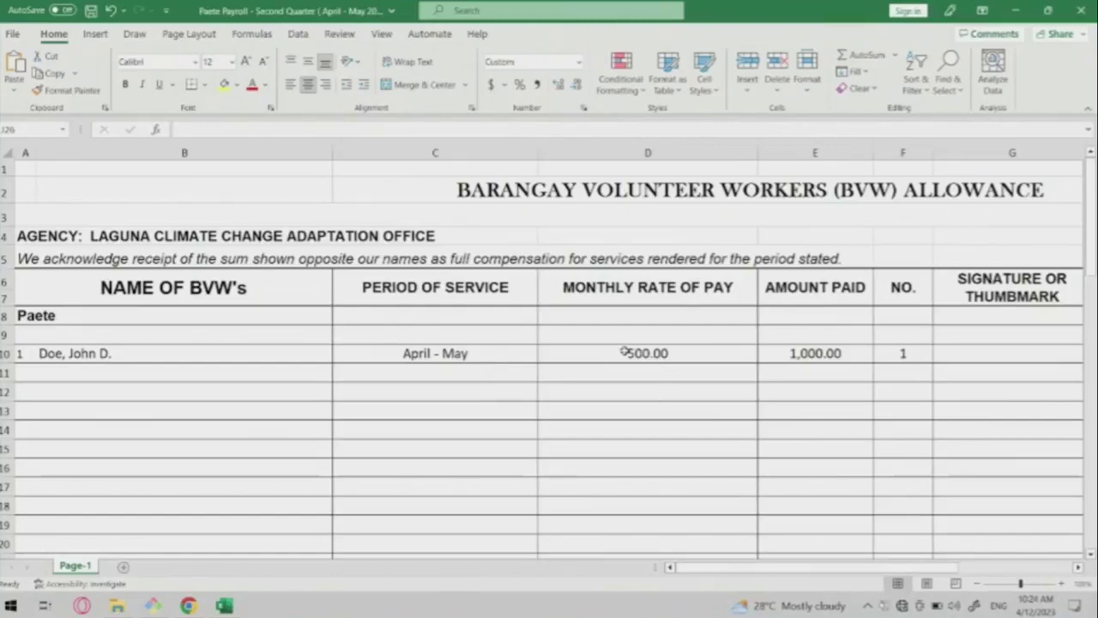
pyautogui.doubleClick(624, 351)
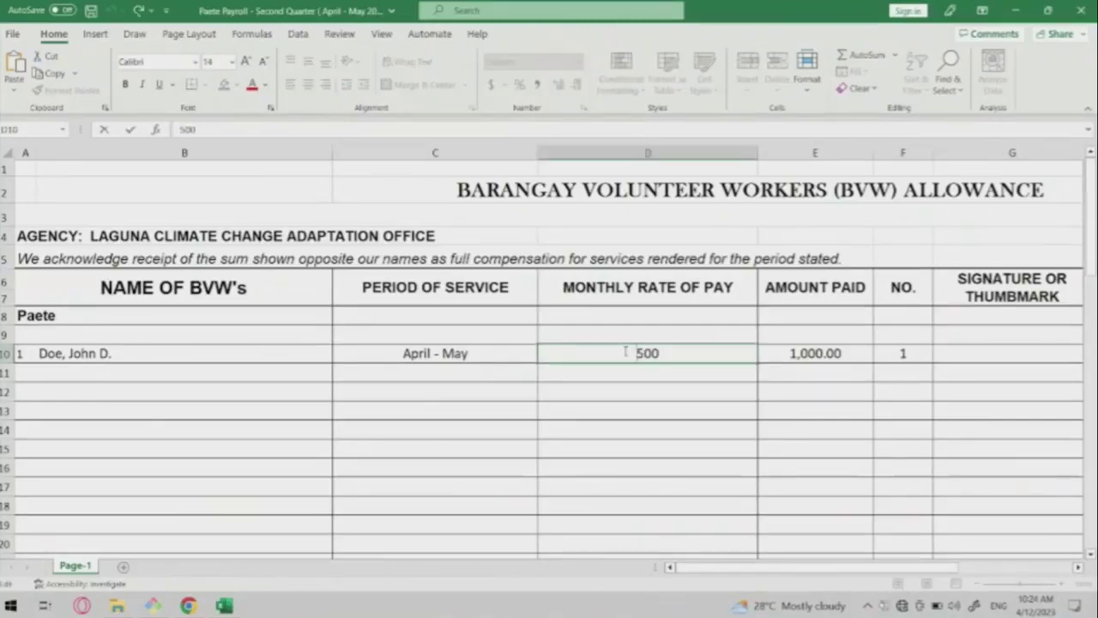
pyautogui.click(857, 382)
pyautogui.scroll(-1, 861, 351)
pyautogui.hscroll(1, 862, 351)
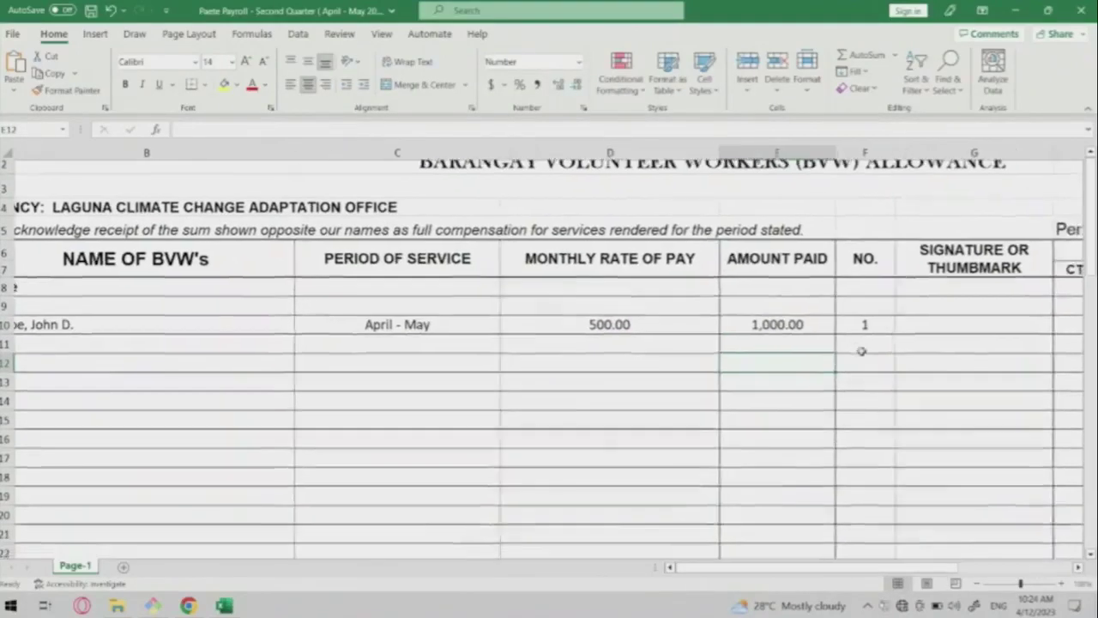
pyautogui.scroll(-5, 862, 351)
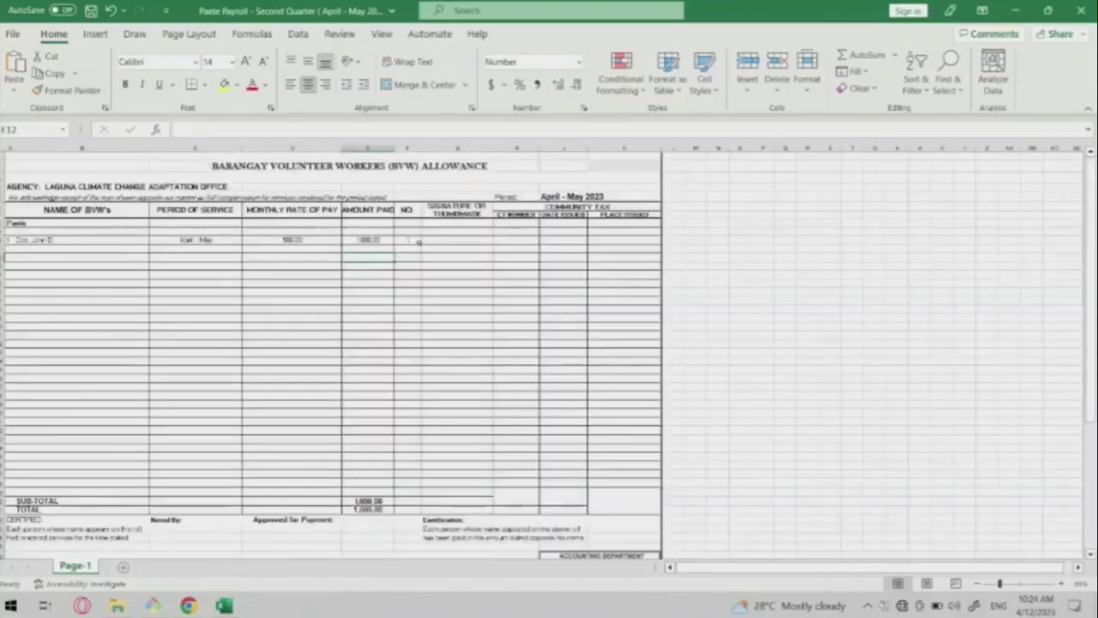
pyautogui.press('super+Tab')
pyautogui.press('Escape')
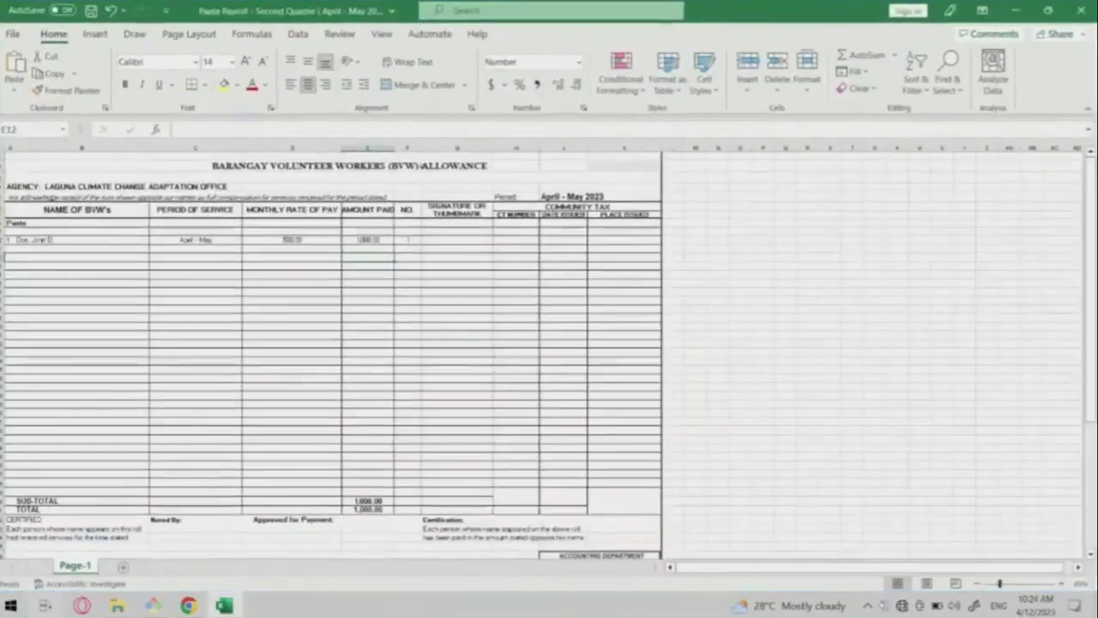
pyautogui.scroll(5, 580, 233)
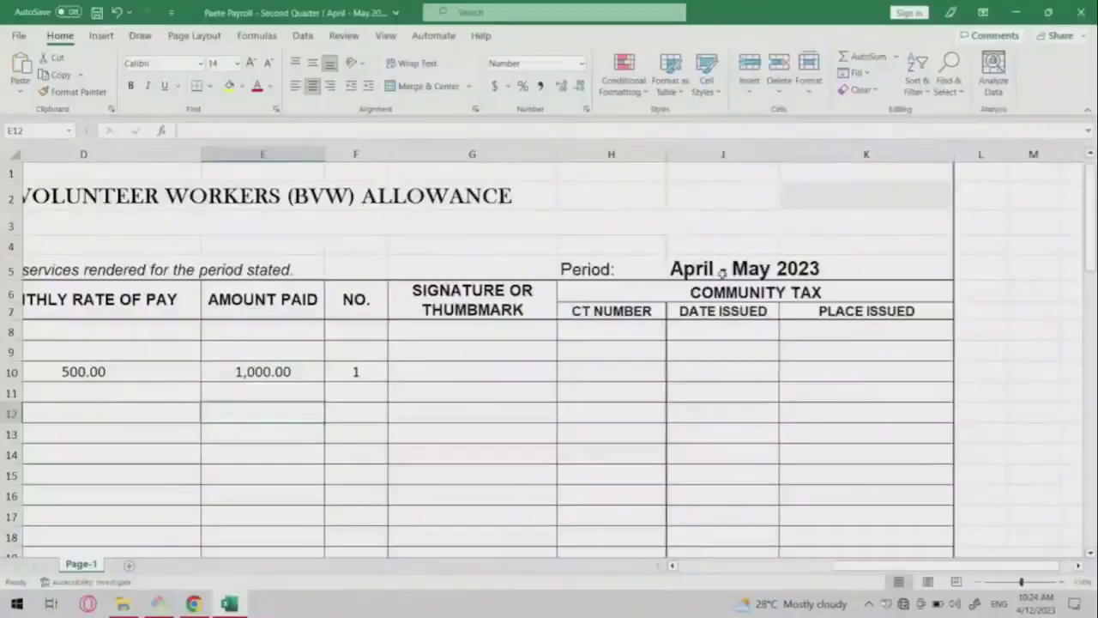
pyautogui.hscroll(-3, 723, 272)
pyautogui.scroll(-5, 722, 273)
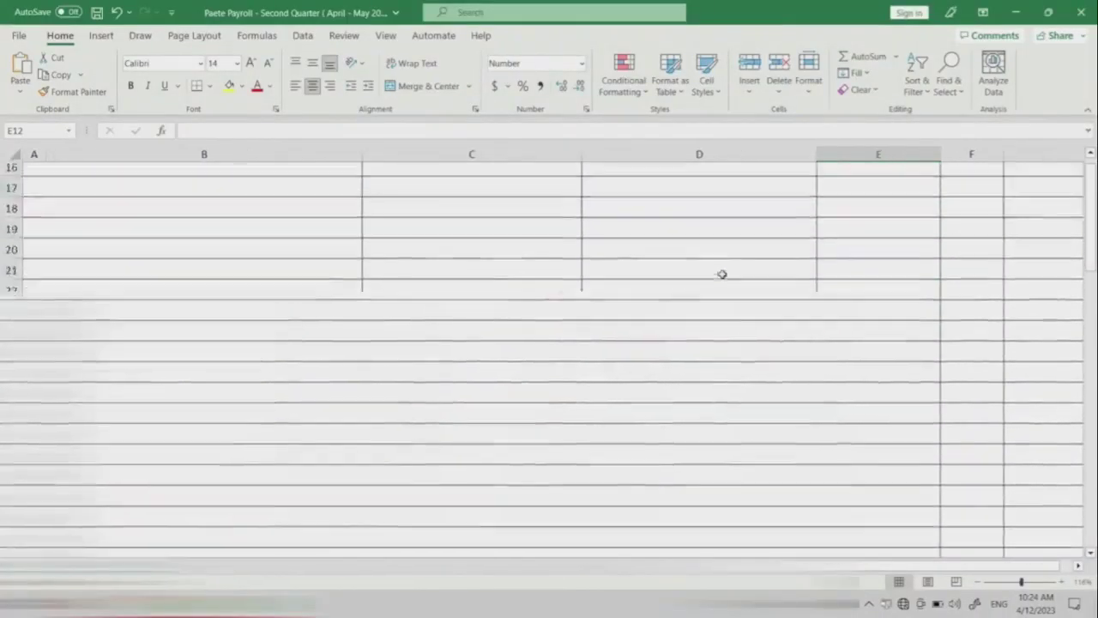
pyautogui.scroll(-8, 723, 274)
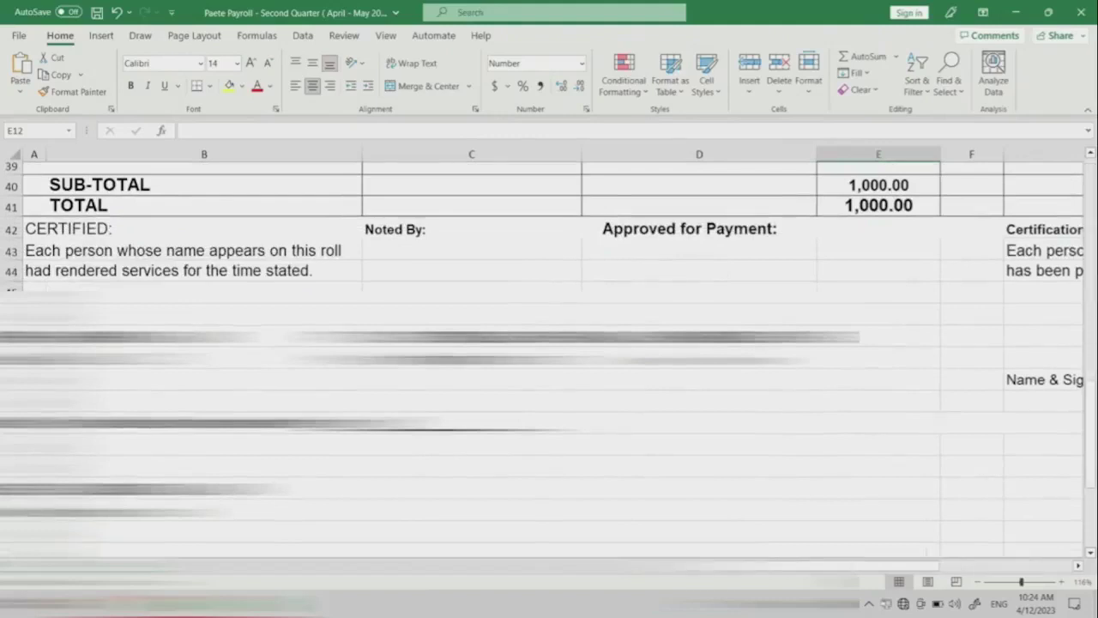
pyautogui.hscroll(3, 550, 343)
pyautogui.hscroll(-4, 549, 343)
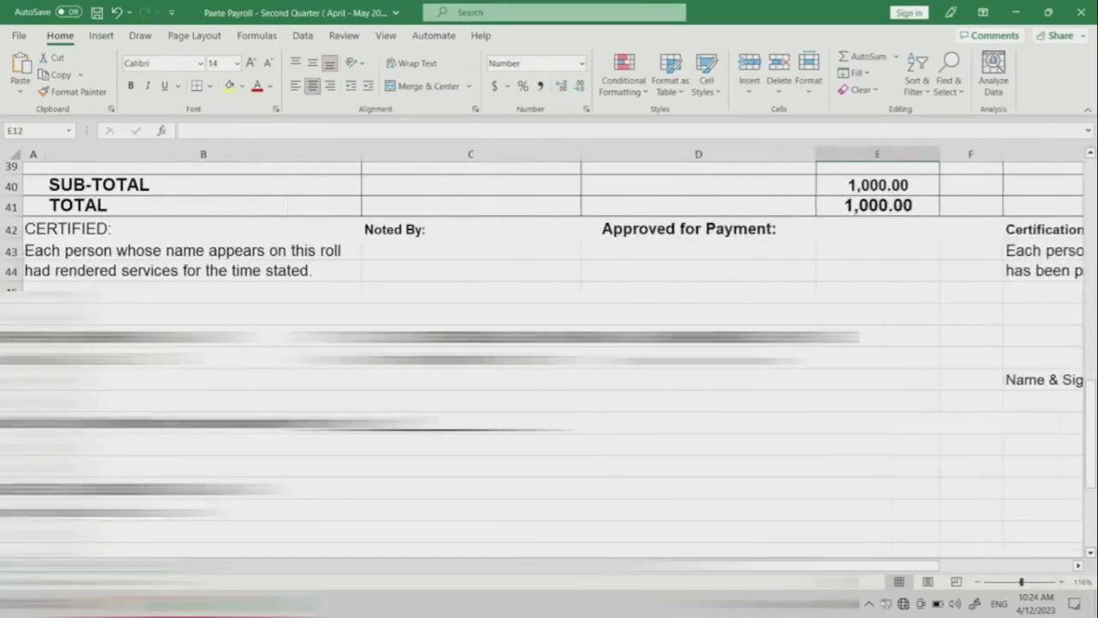
pyautogui.click(471, 335)
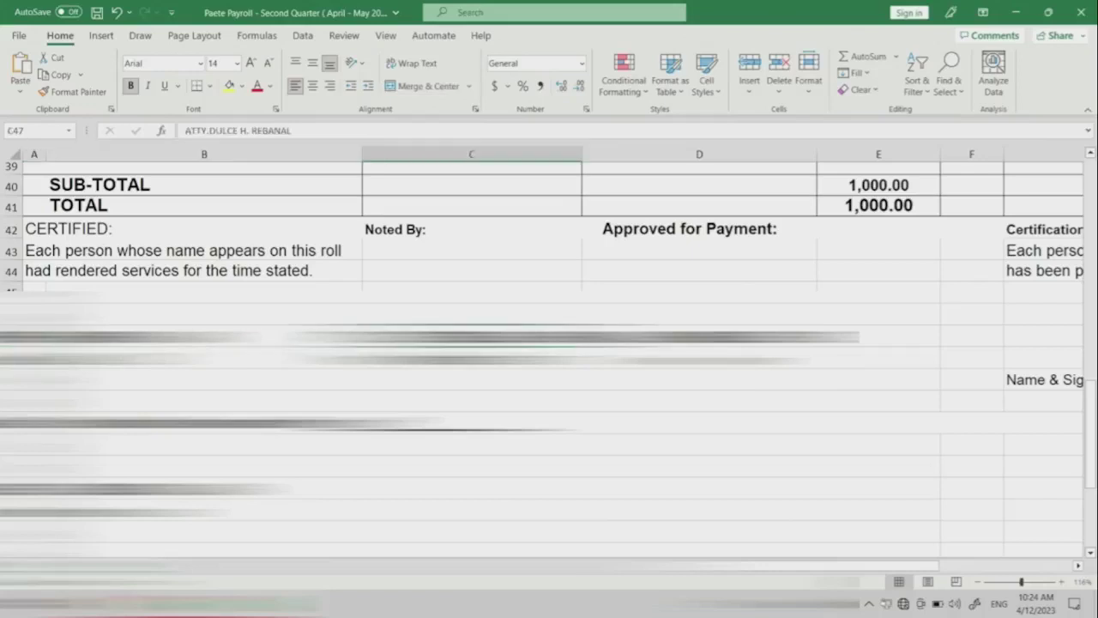
pyautogui.click(699, 335)
pyautogui.scroll(-3, 549, 343)
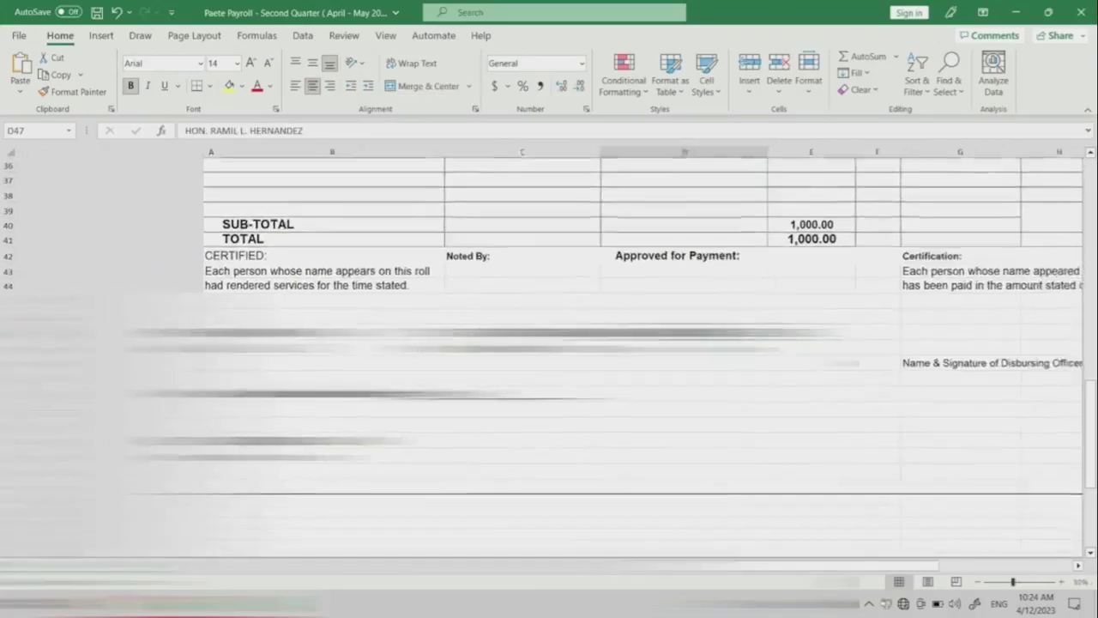
pyautogui.click(128, 433)
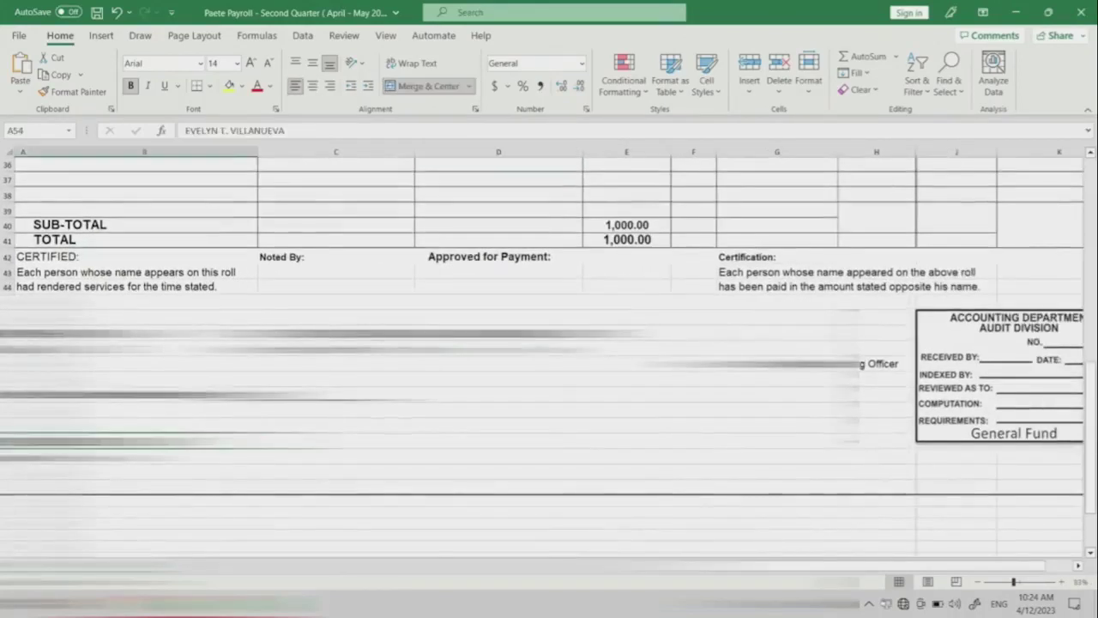
pyautogui.scroll(-4, 549, 343)
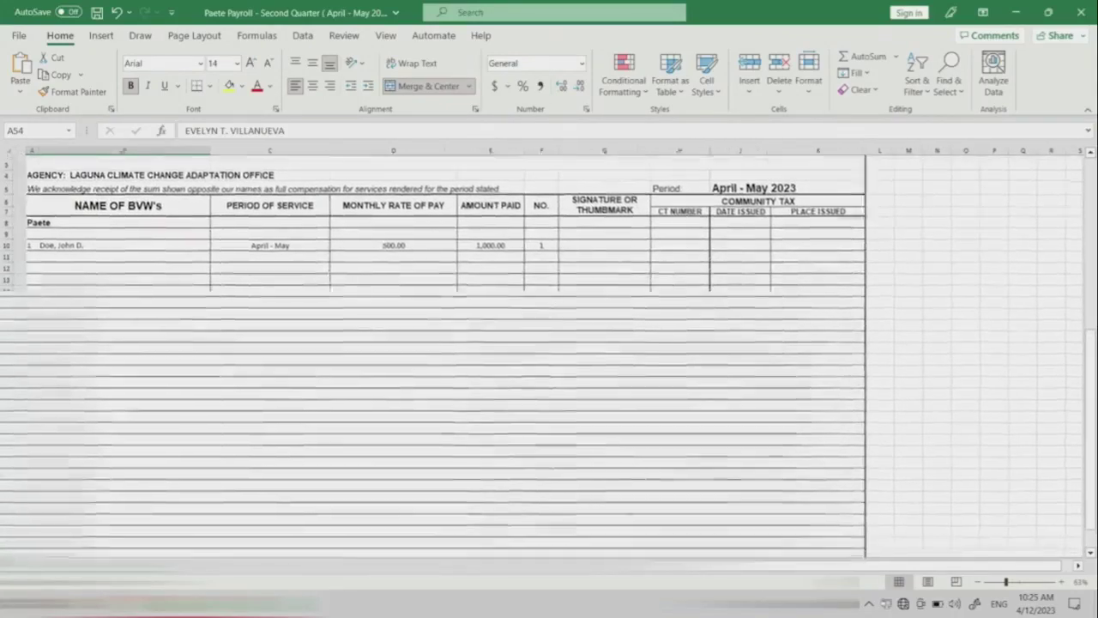
pyautogui.scroll(-4, 461, 353)
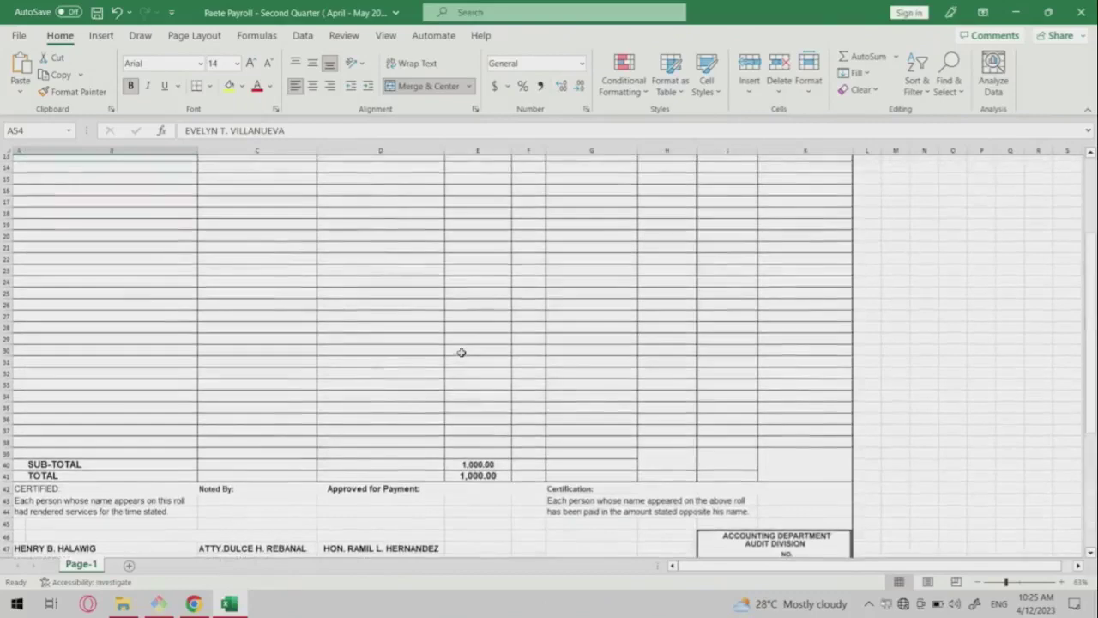
pyautogui.scroll(4, 461, 353)
pyautogui.scroll(-3, 461, 352)
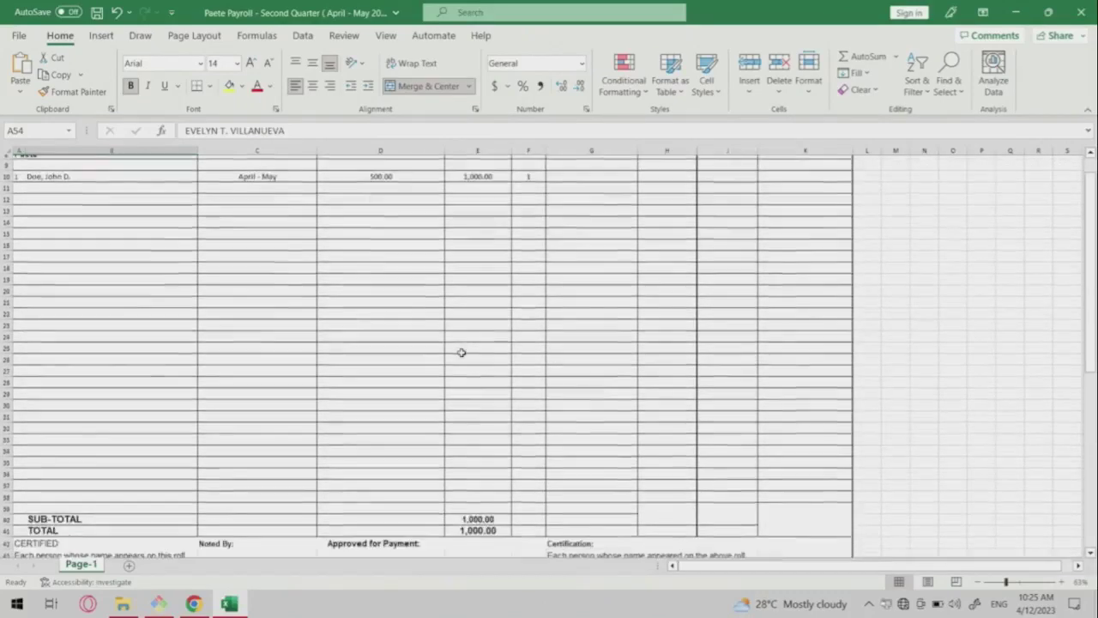
pyautogui.scroll(3, 461, 353)
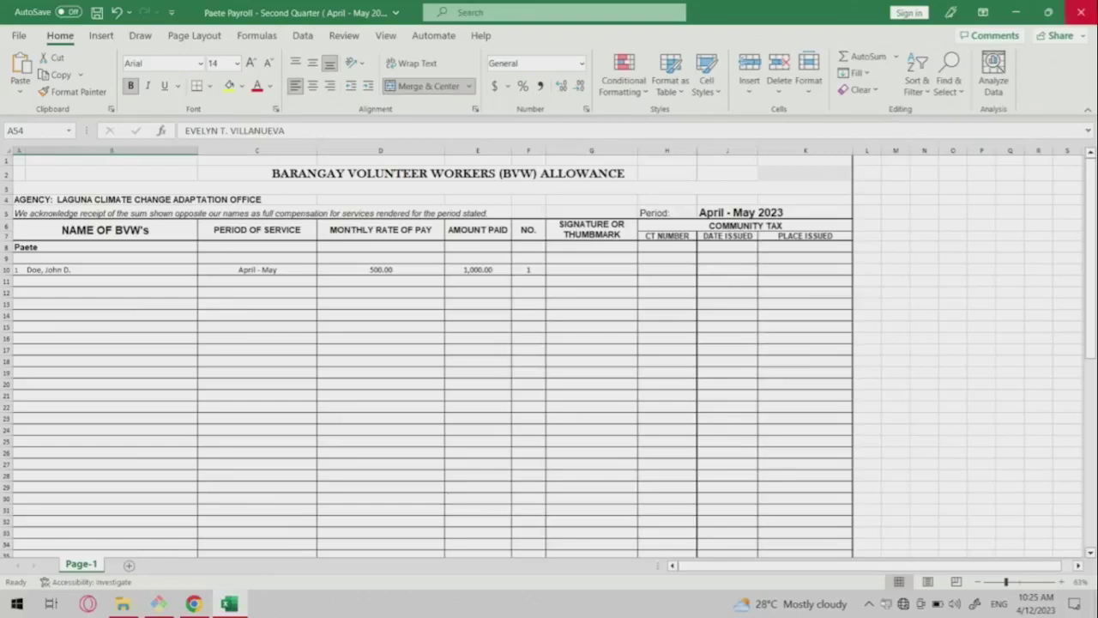
# Close the payroll workbook without saving and return to the Payrolls list.
pyautogui.click(1081, 12)
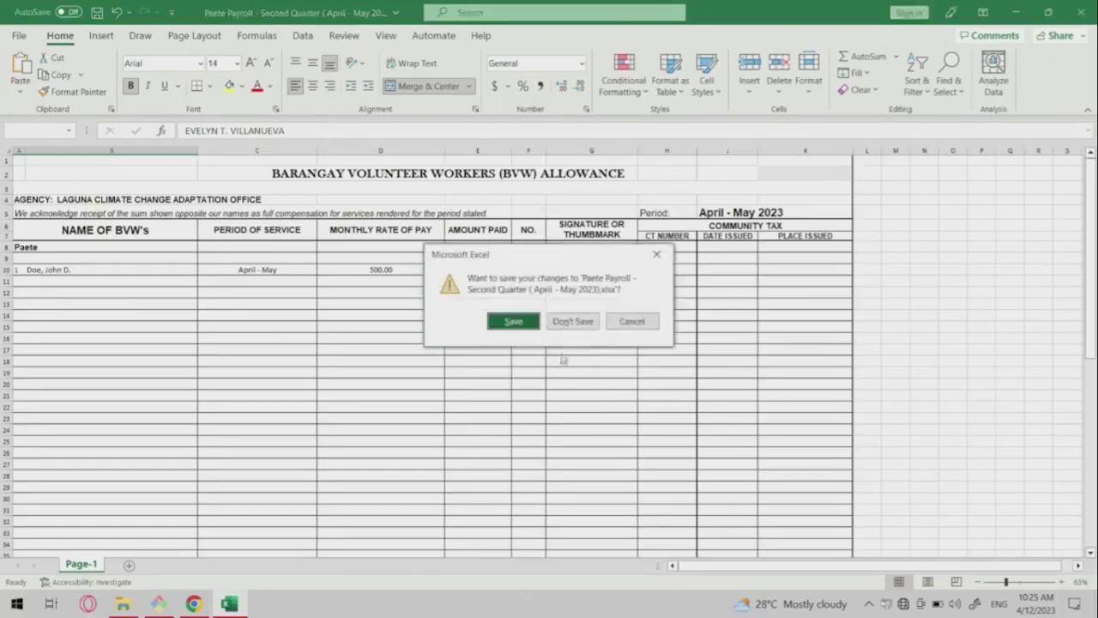
pyautogui.click(571, 323)
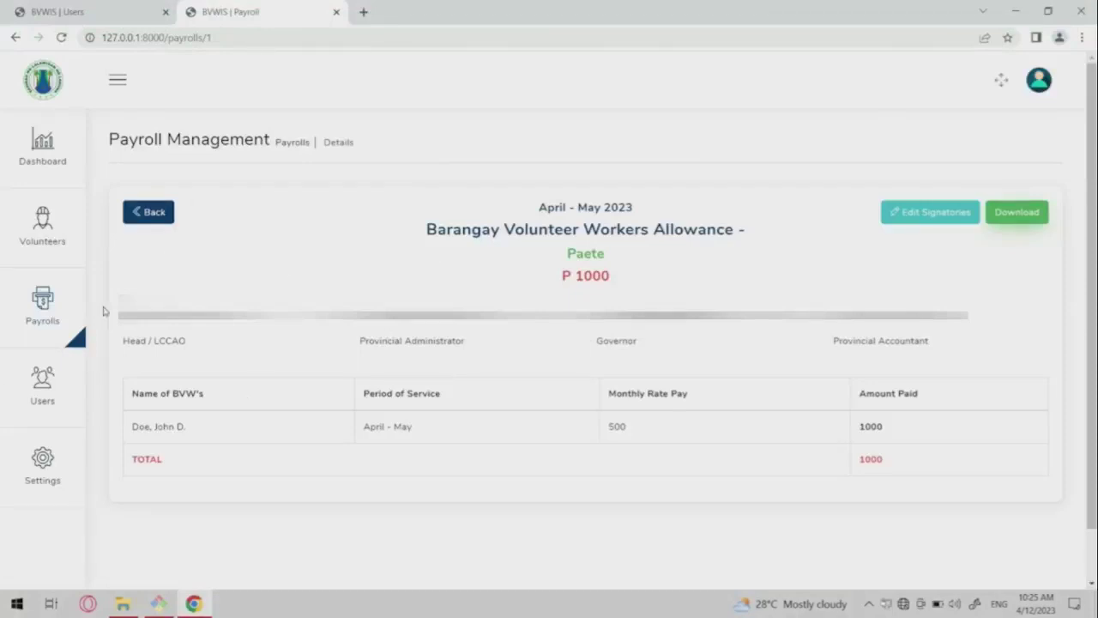
pyautogui.click(31, 320)
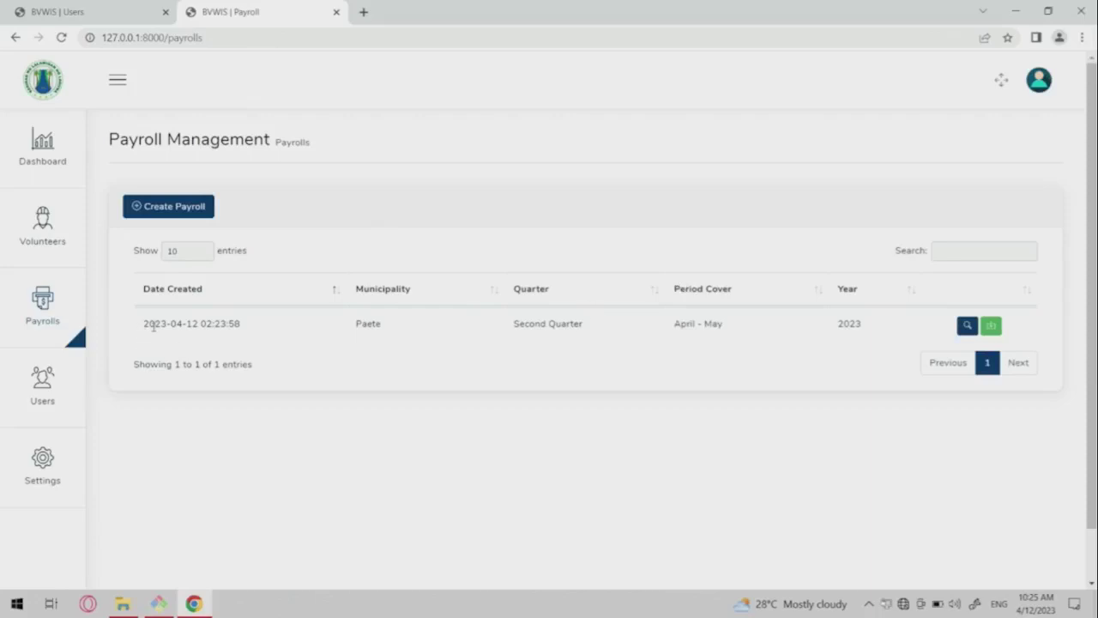
# Review the April–May 2023 Paete payroll's creation date and details, then go back to the list.
pyautogui.moveTo(151, 327); pyautogui.dragTo(194, 325)
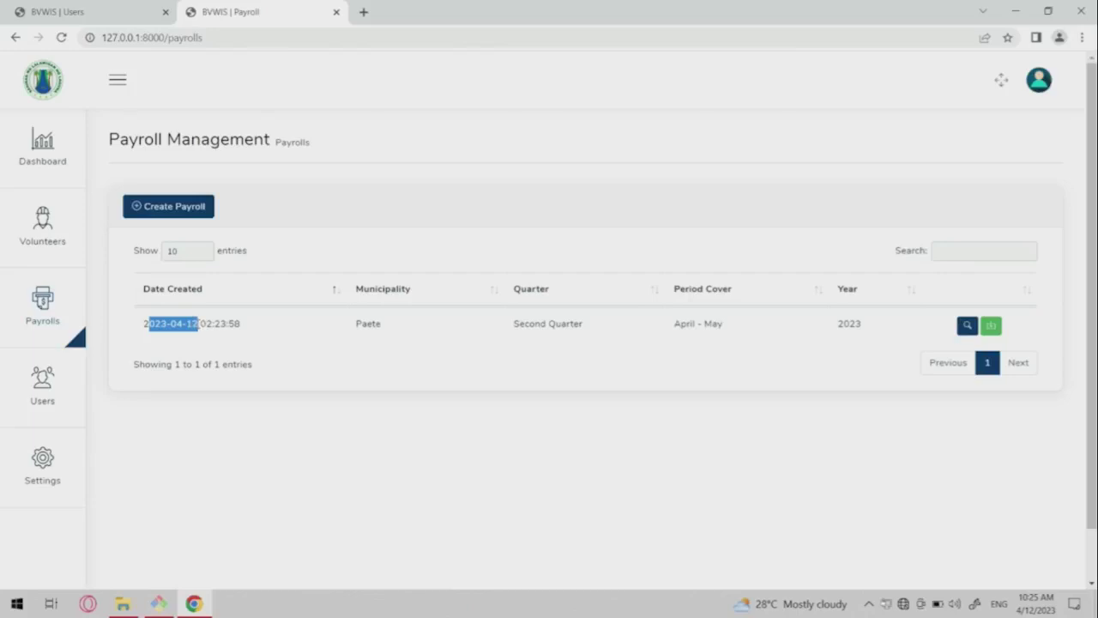
pyautogui.click(197, 324)
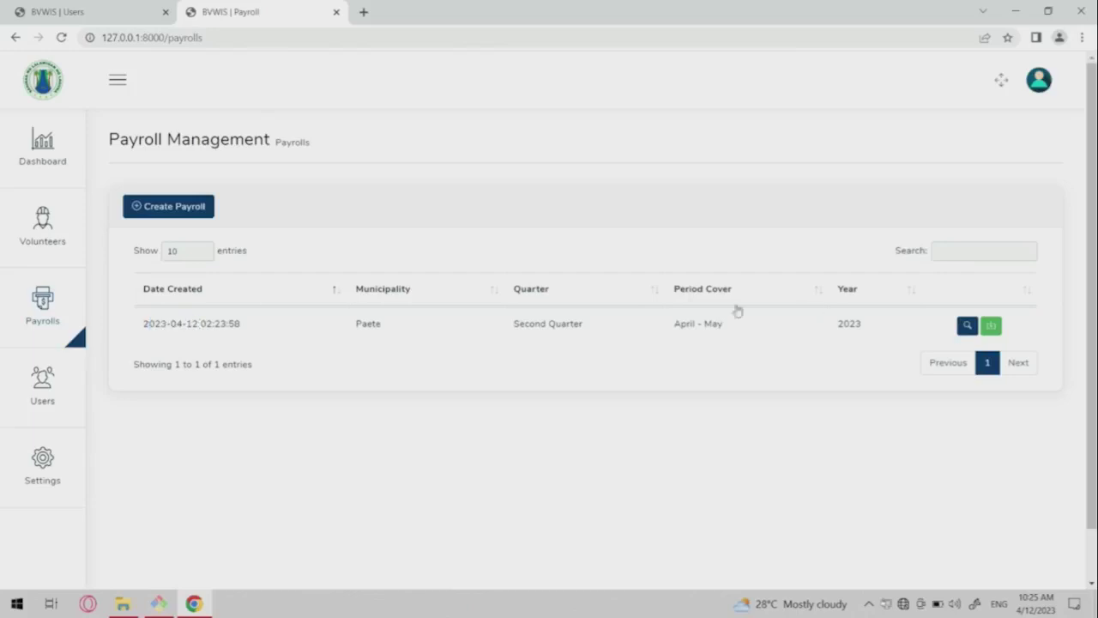
pyautogui.click(967, 324)
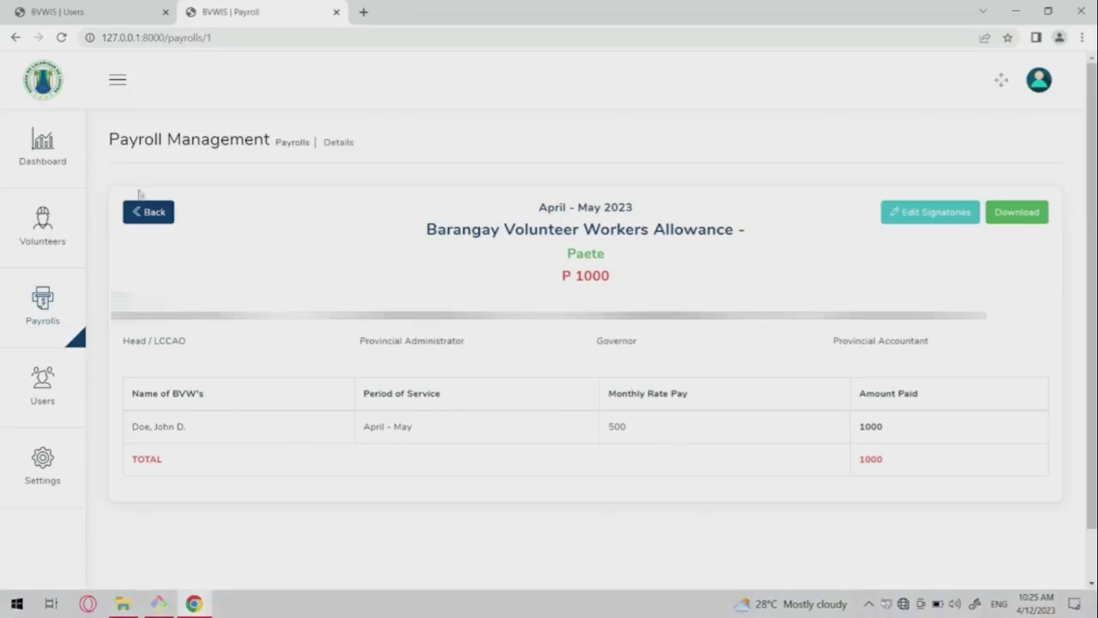
pyautogui.click(148, 216)
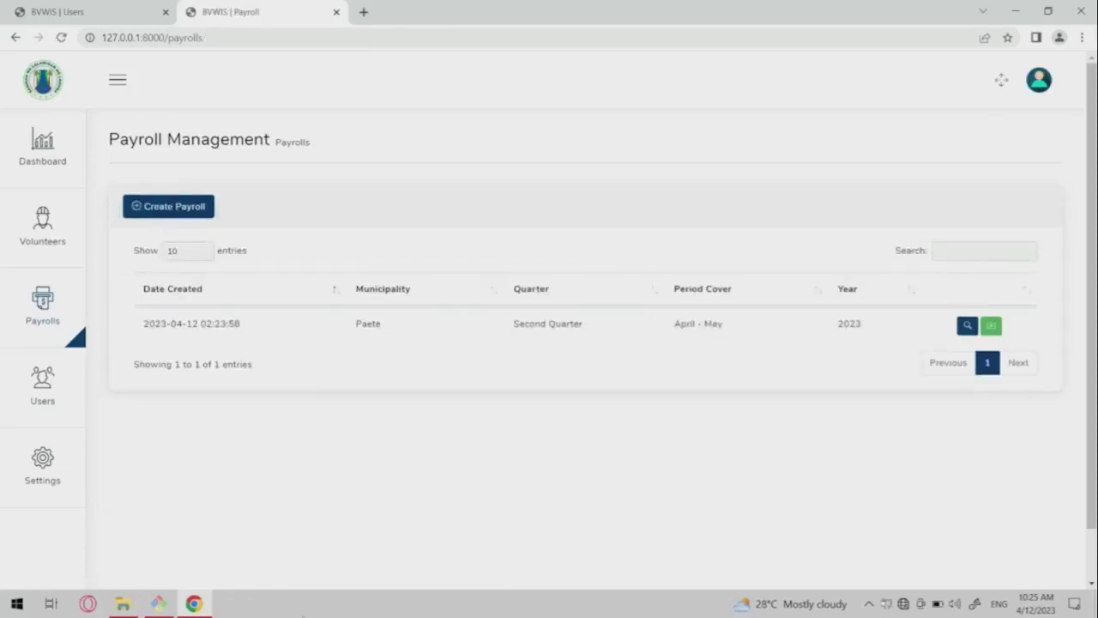
# Find Paete in Volunteers and open the second Paete volunteer's information.
pyautogui.click(36, 237)
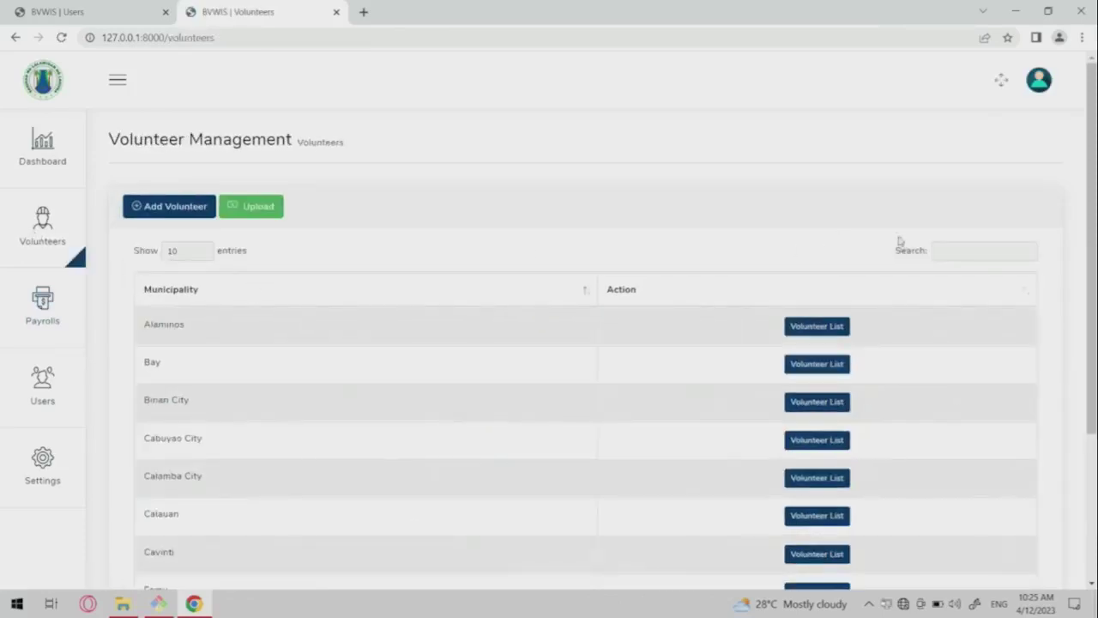
pyautogui.click(959, 253)
pyautogui.write('paete')
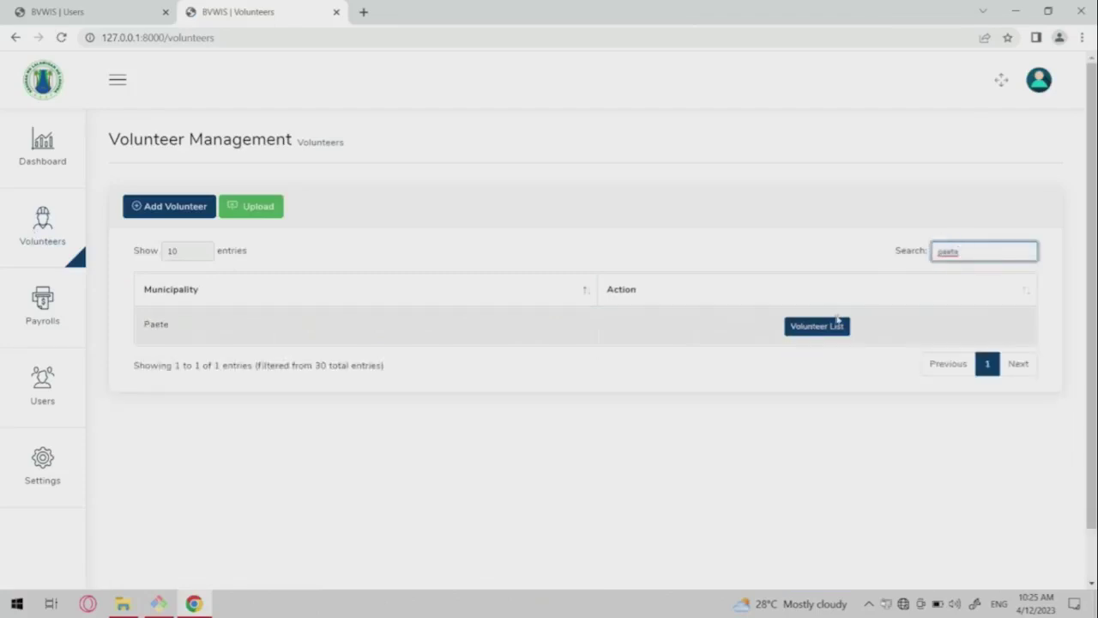
pyautogui.click(829, 325)
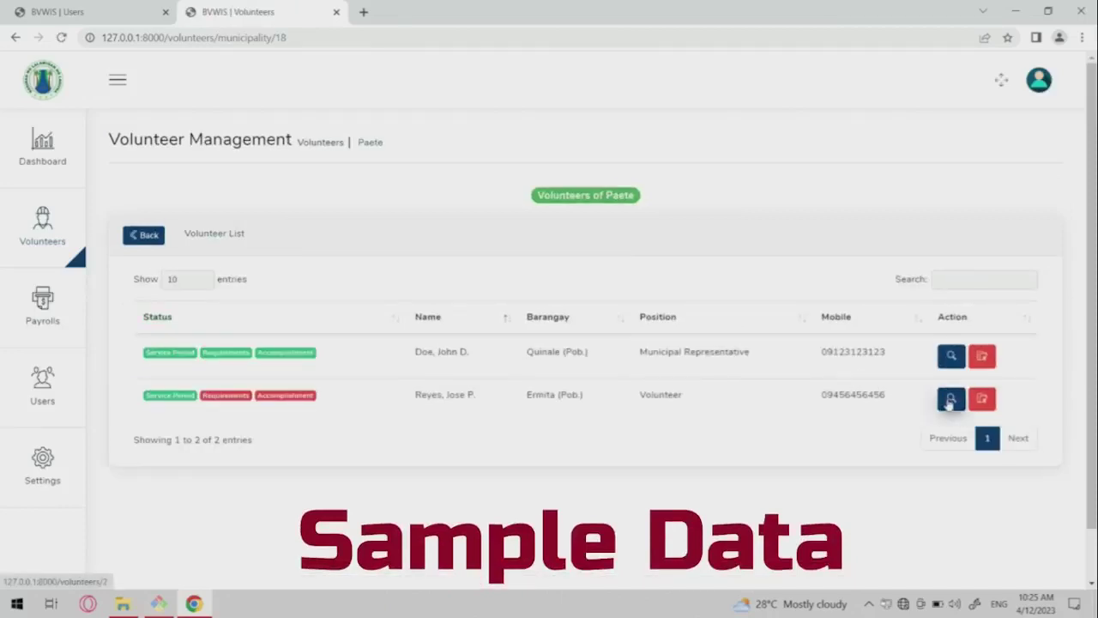
pyautogui.click(951, 399)
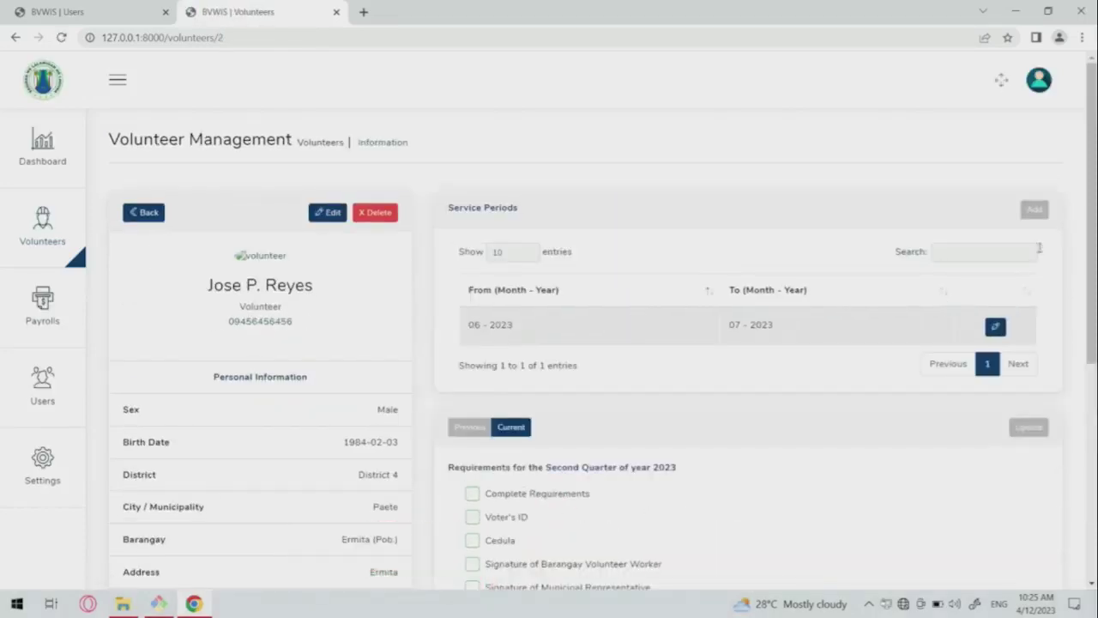
# Add and save a service period from April 2023 to a specific end date of May 2023.
pyautogui.click(1038, 211)
pyautogui.click(413, 309)
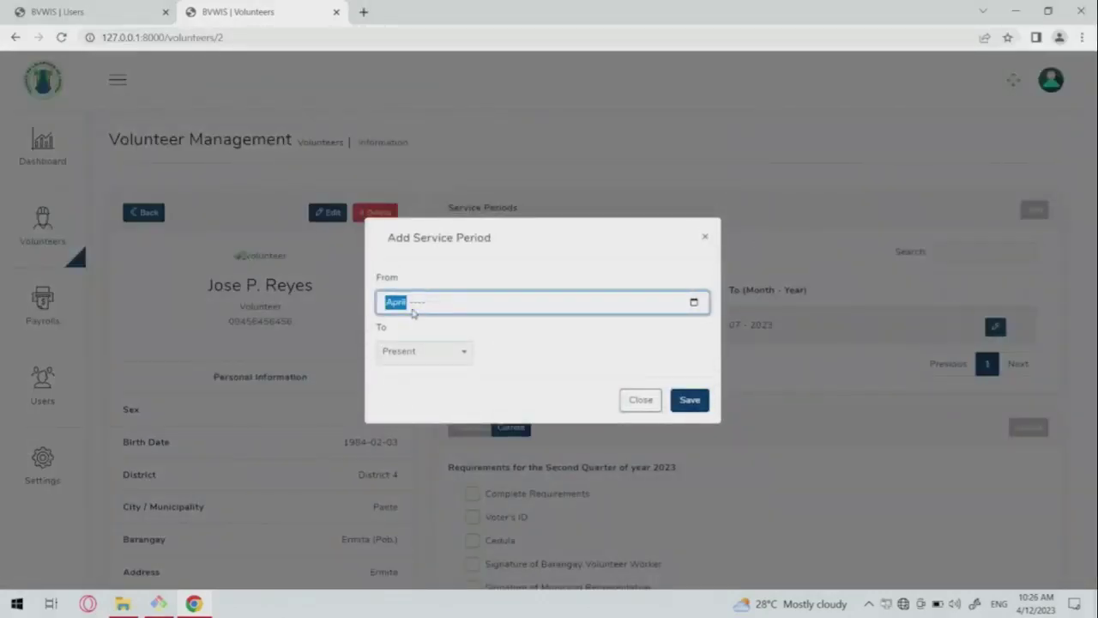
pyautogui.write('42023')
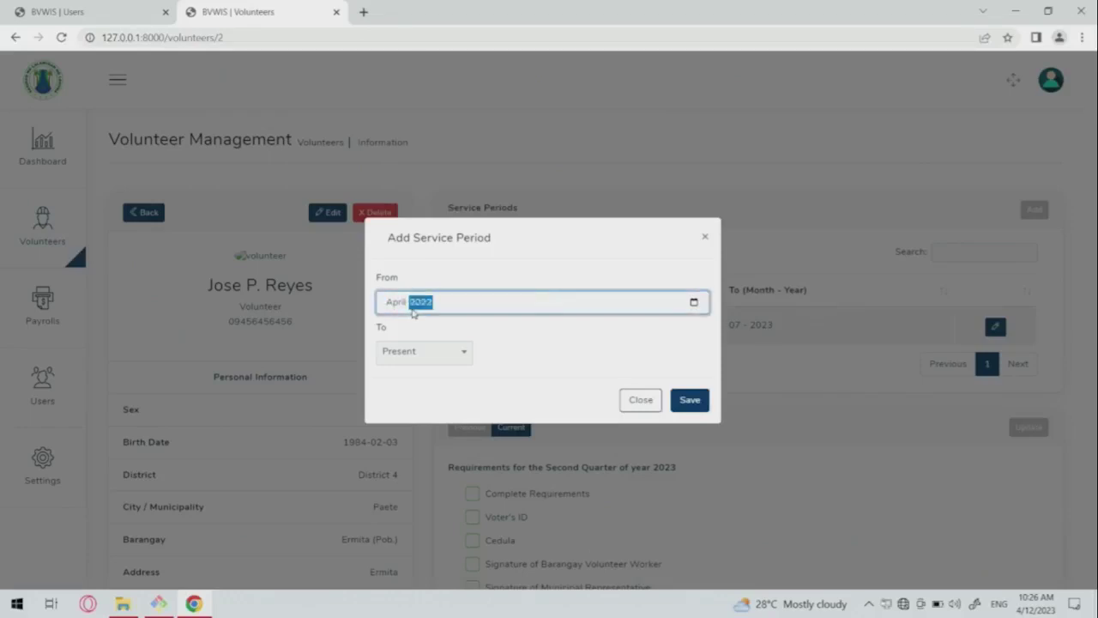
pyautogui.click(431, 351)
pyautogui.click(406, 432)
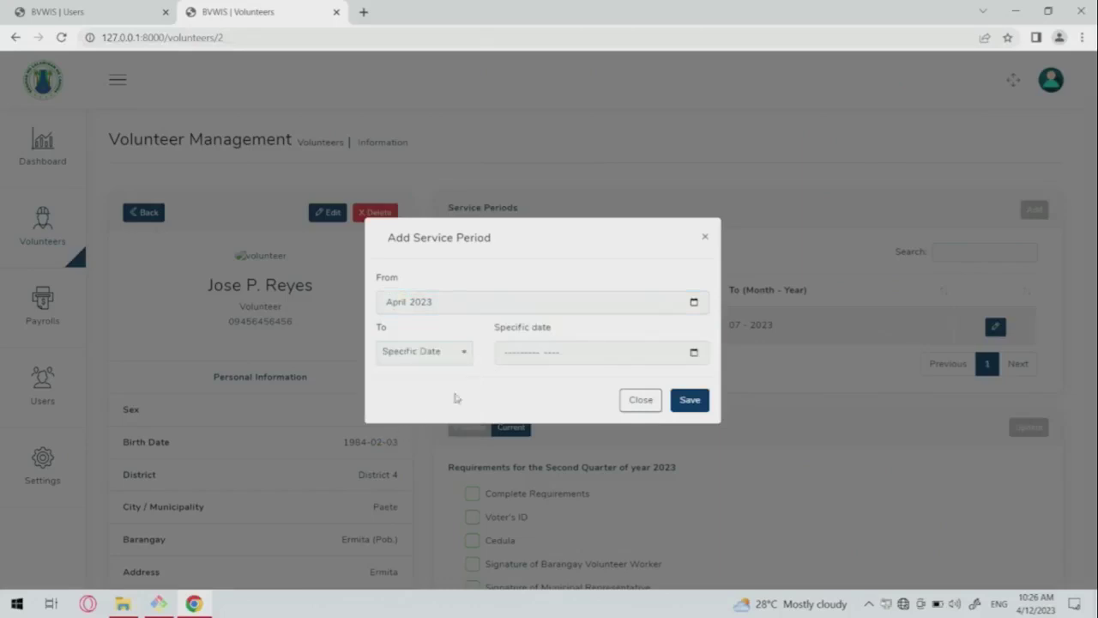
pyautogui.click(534, 353)
pyautogui.write('3')
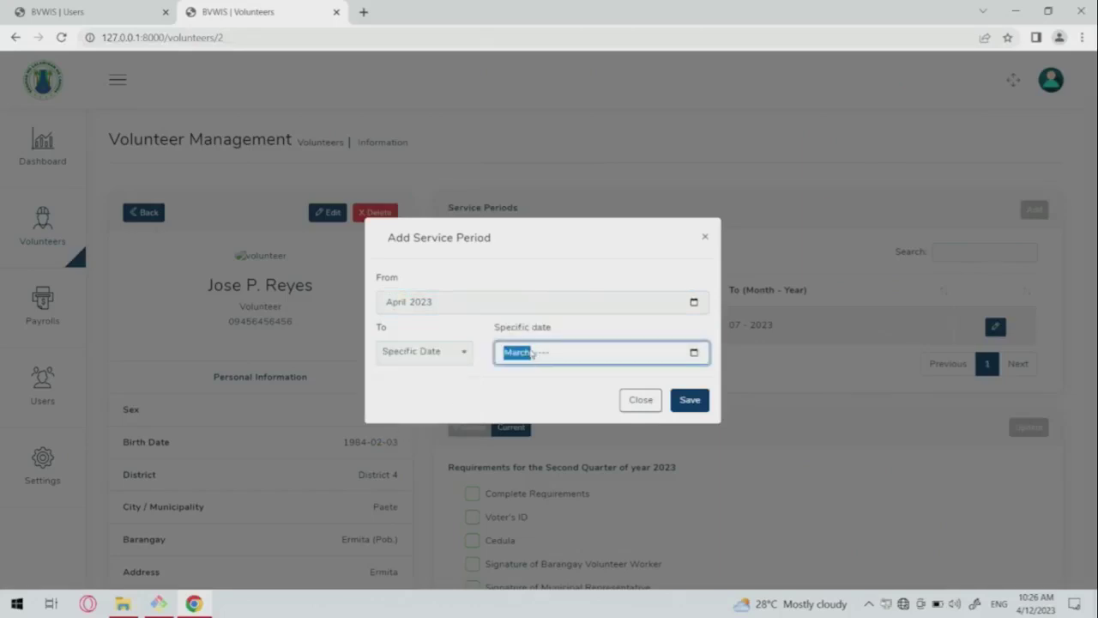
pyautogui.press('Right')
pyautogui.write('2')
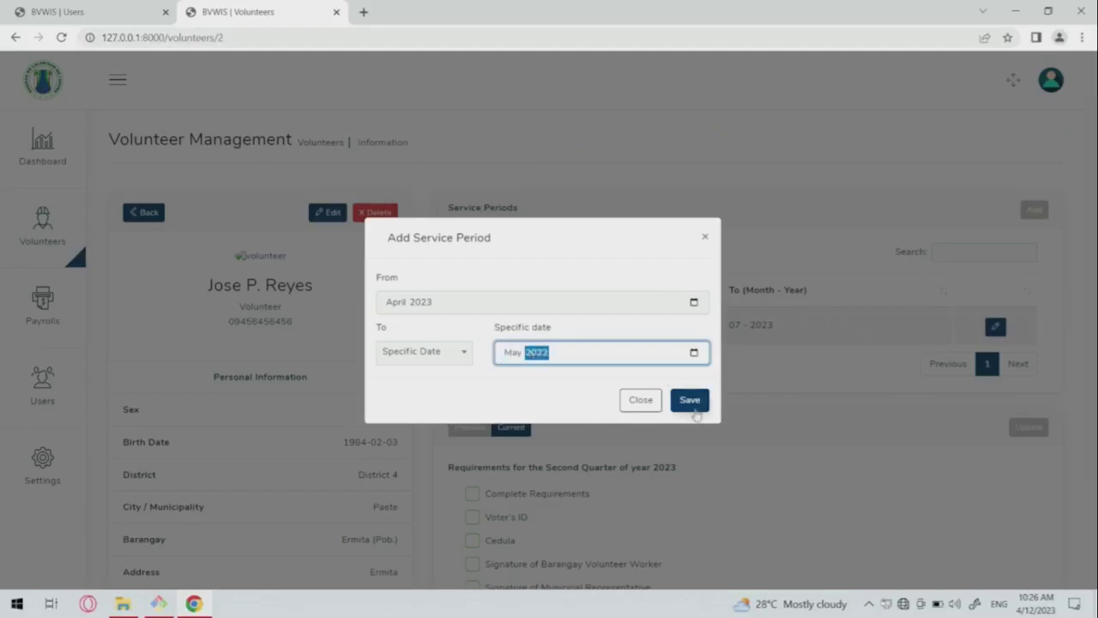
pyautogui.click(690, 401)
pyautogui.scroll(-2, 698, 352)
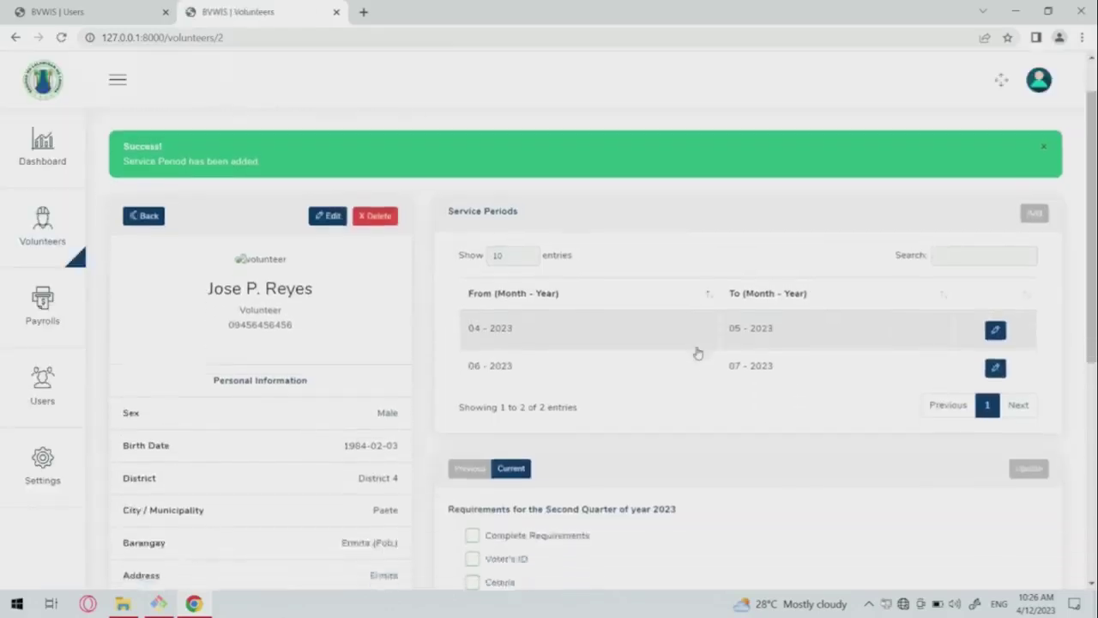
pyautogui.scroll(3, 698, 351)
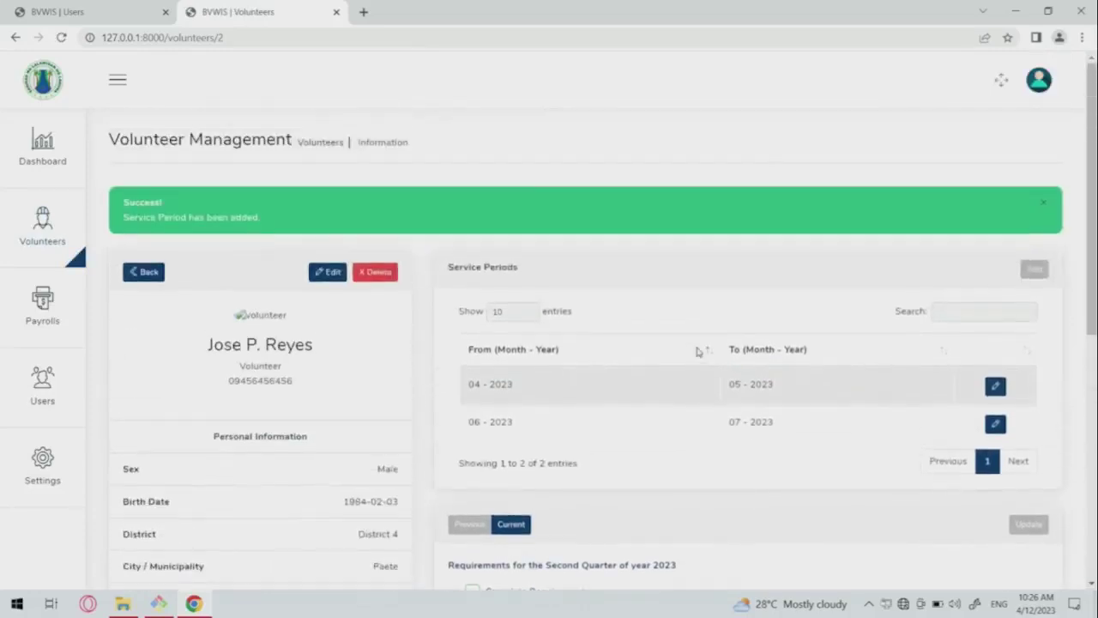
pyautogui.scroll(-2, 697, 352)
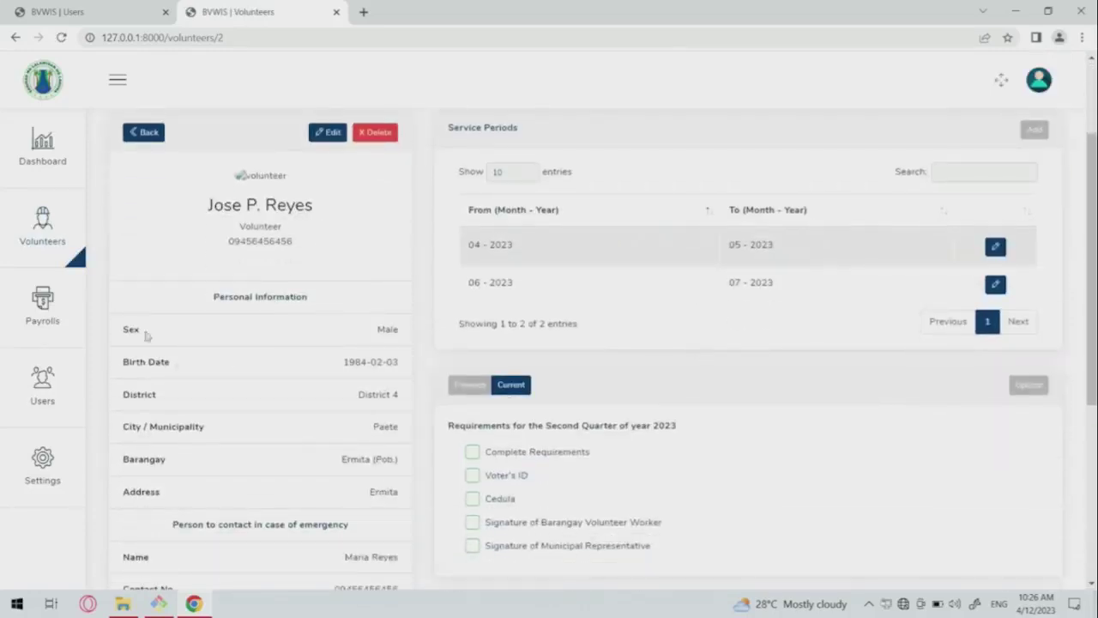
# Create a new payroll for April–June 2023 in Paete and list its eligible volunteers.
pyautogui.click(41, 339)
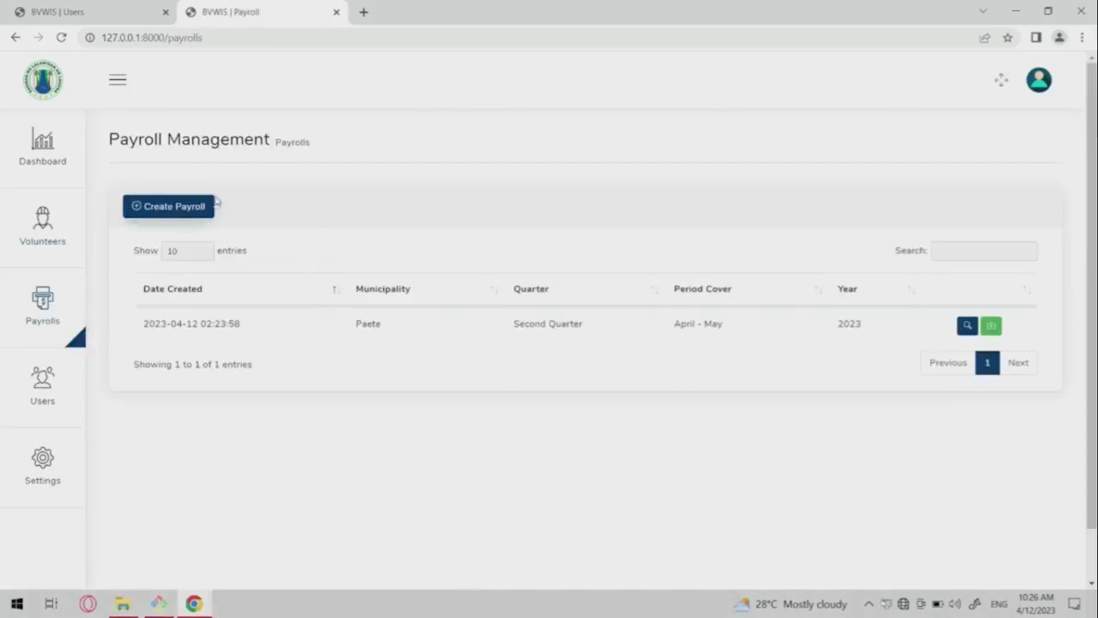
pyautogui.click(189, 210)
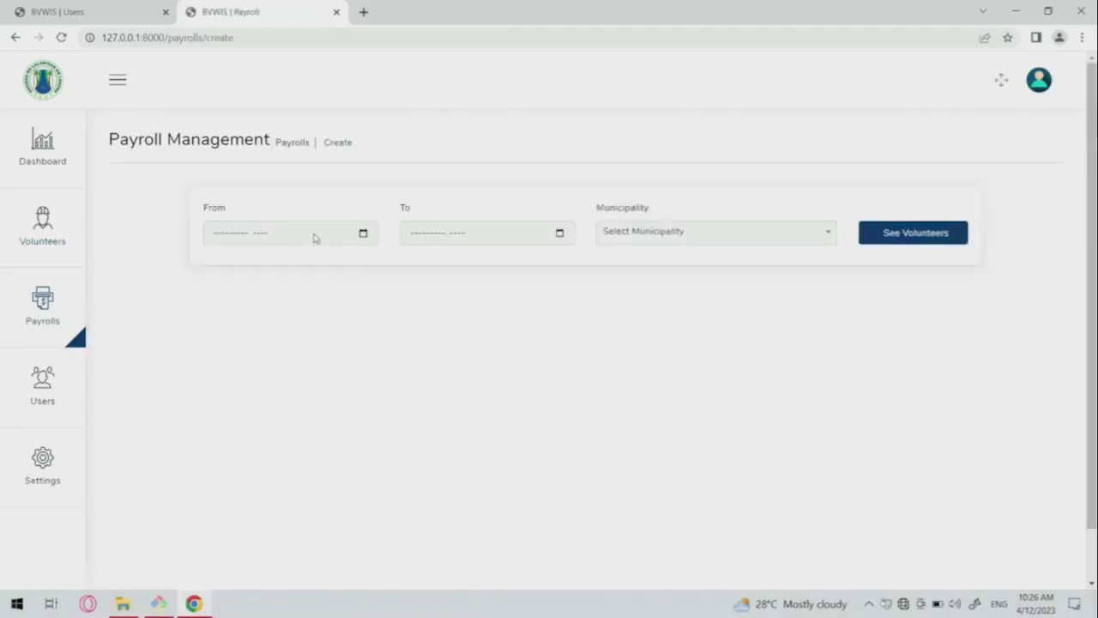
pyautogui.click(359, 236)
pyautogui.click(362, 234)
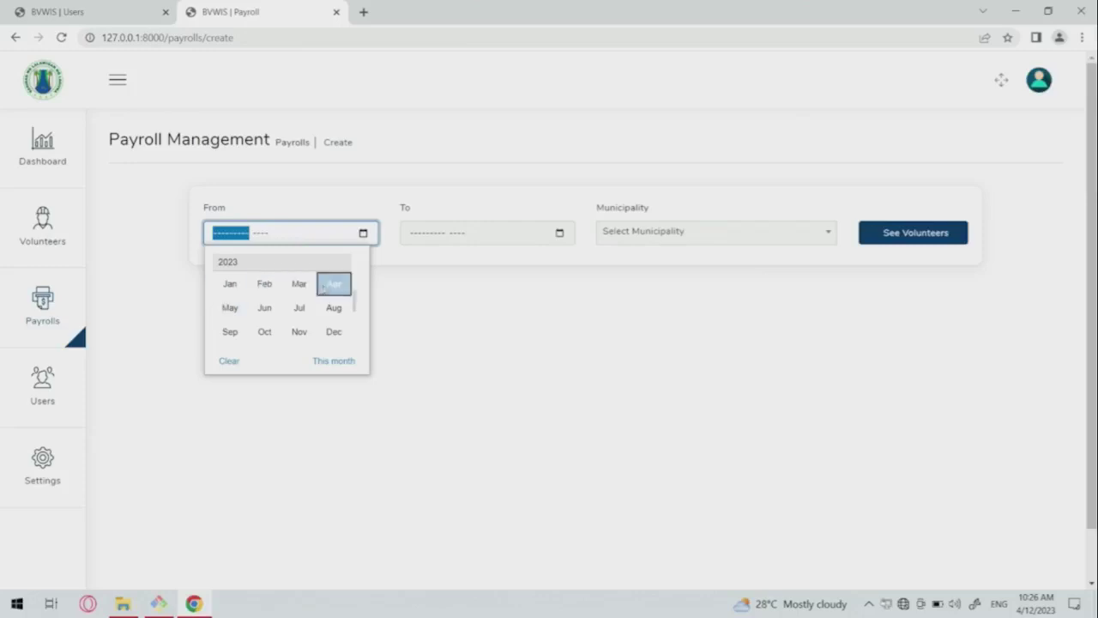
pyautogui.click(334, 284)
pyautogui.click(435, 232)
pyautogui.write('m')
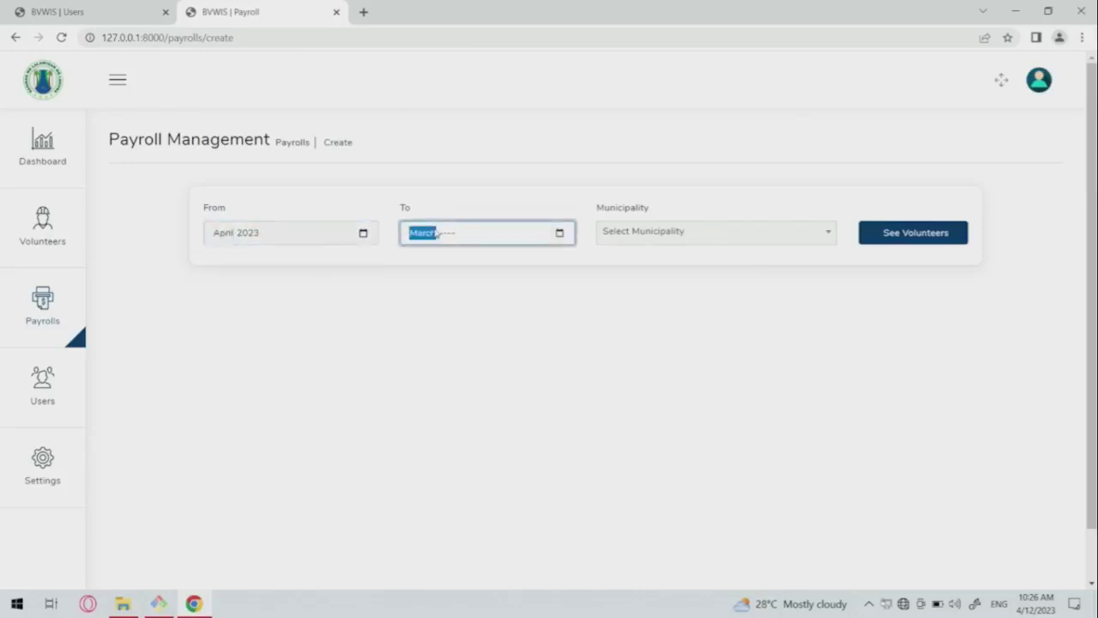
pyautogui.press('BackSpace')
pyautogui.write('jun')
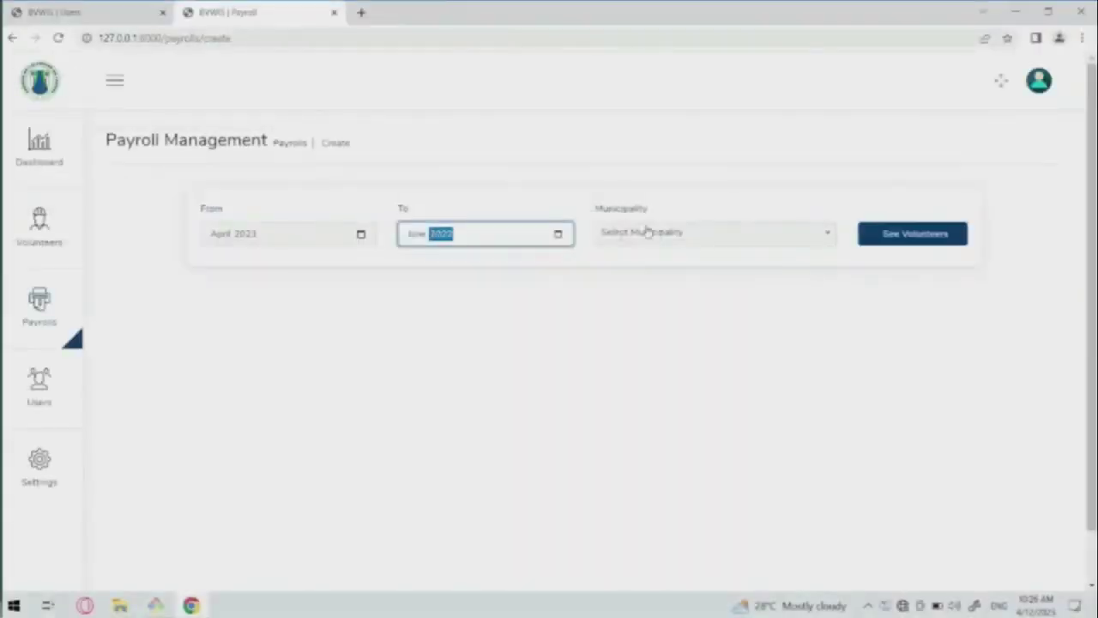
pyautogui.click(659, 234)
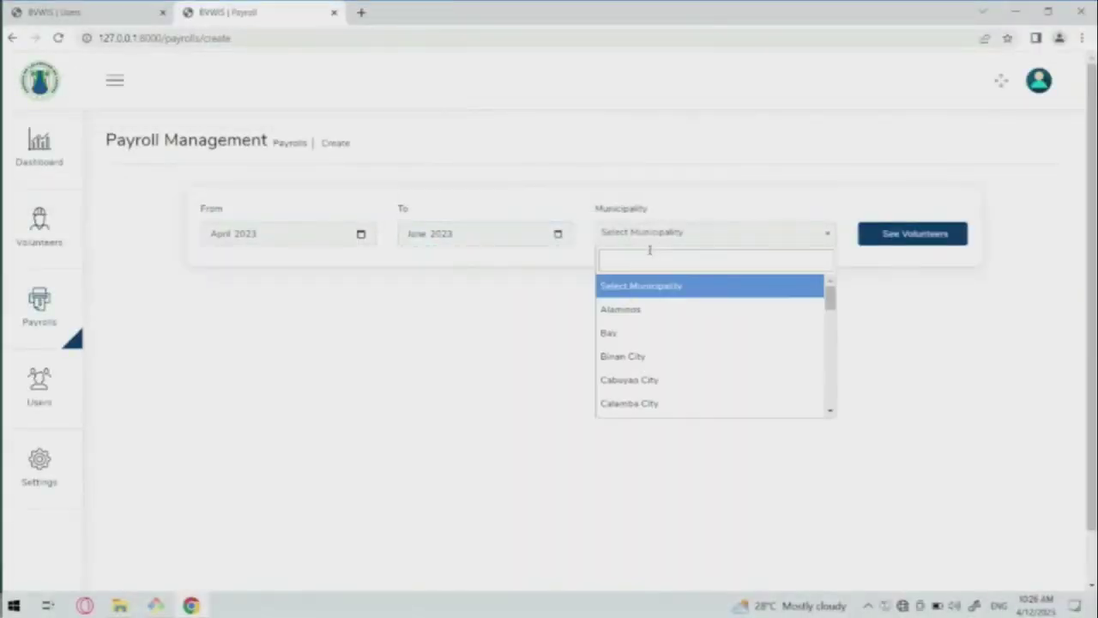
pyautogui.write('paete')
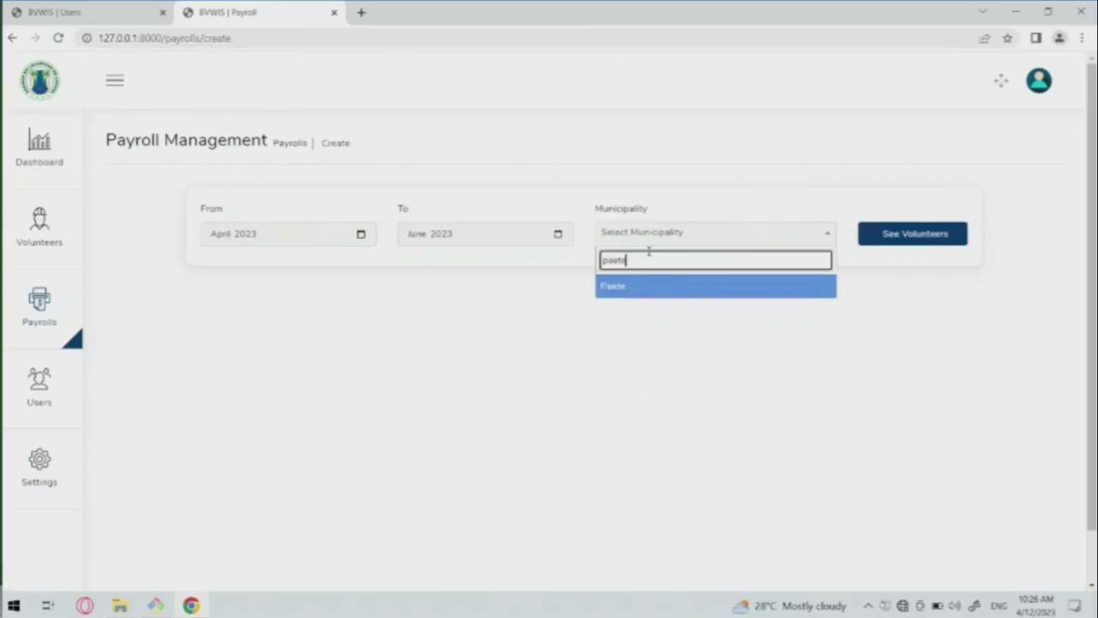
pyautogui.click(639, 287)
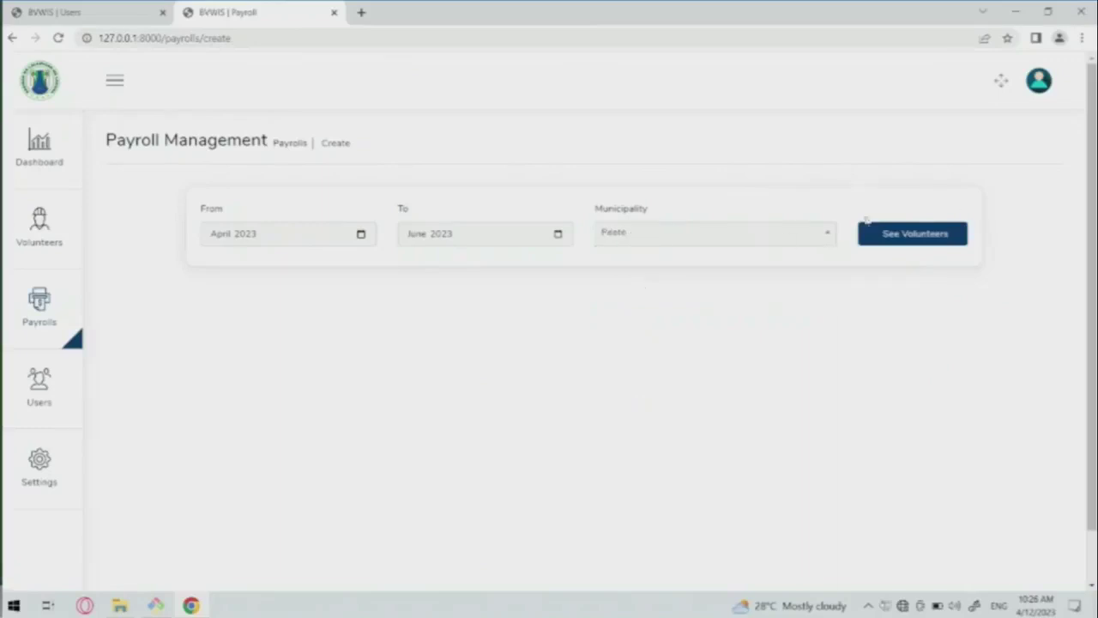
pyautogui.click(904, 242)
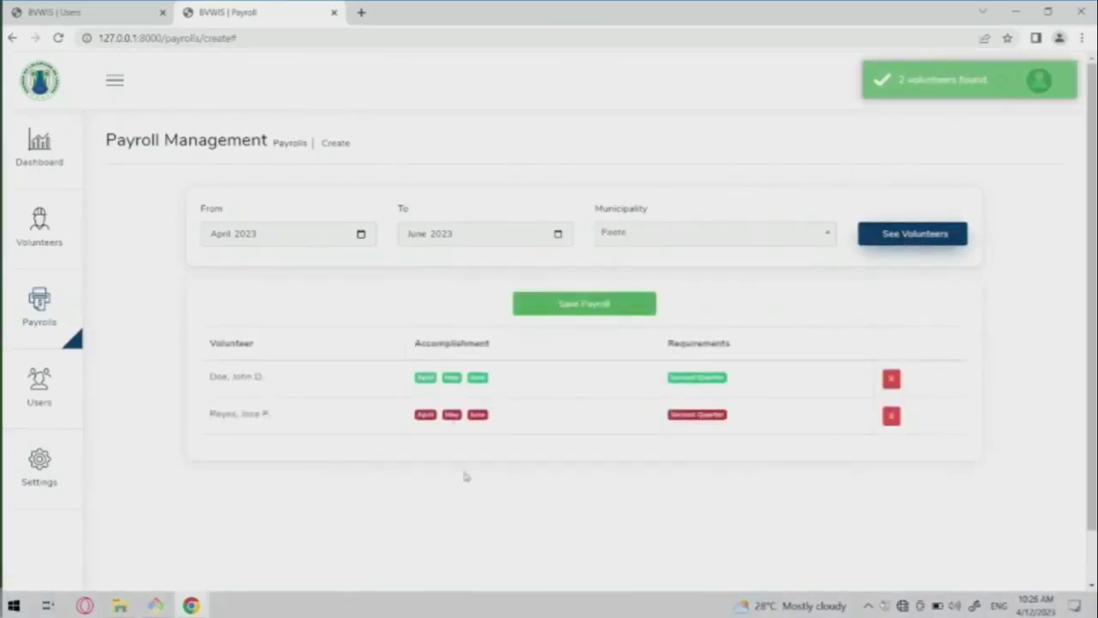
# Inspect the listed volunteers and Accomplishment column, then remove the second volunteer.
pyautogui.scroll(-1, 526, 456)
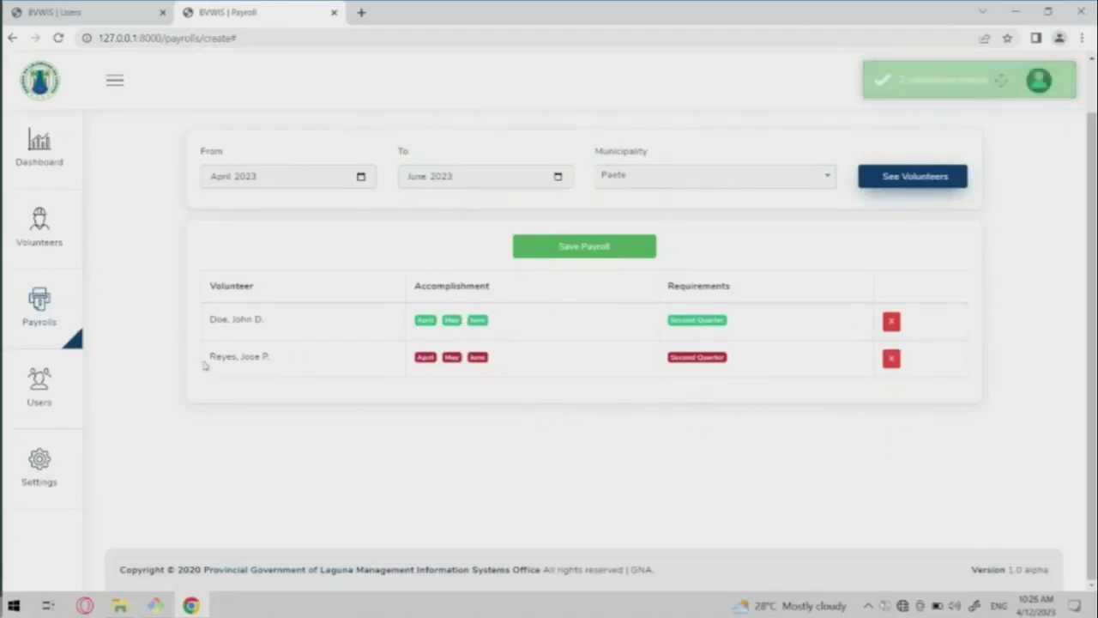
pyautogui.moveTo(206, 358); pyautogui.dragTo(272, 357)
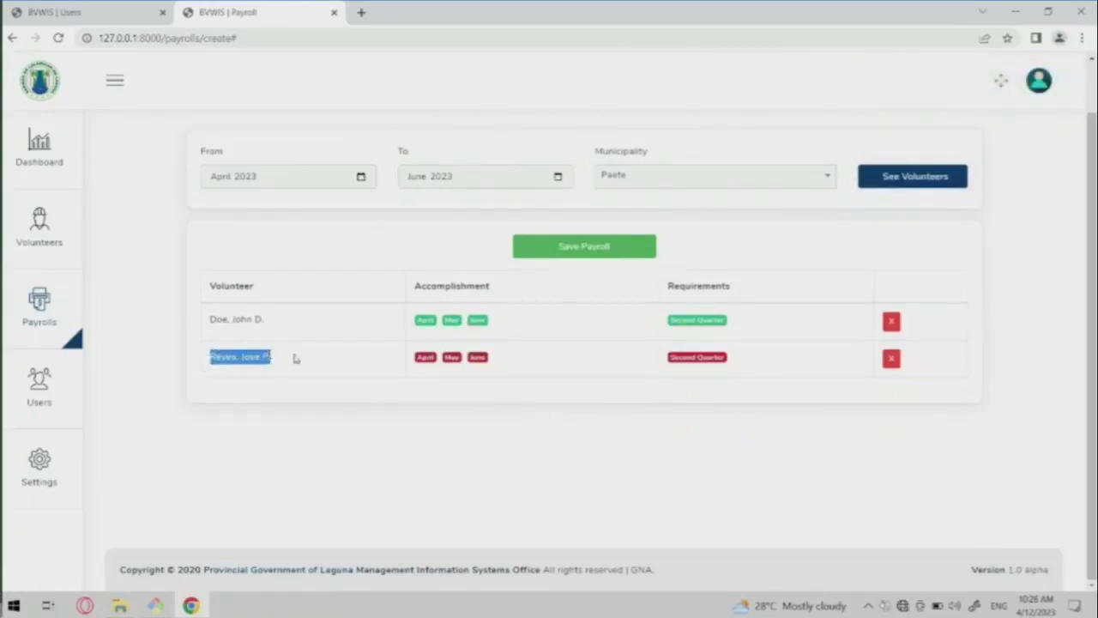
pyautogui.scroll(1, 360, 378)
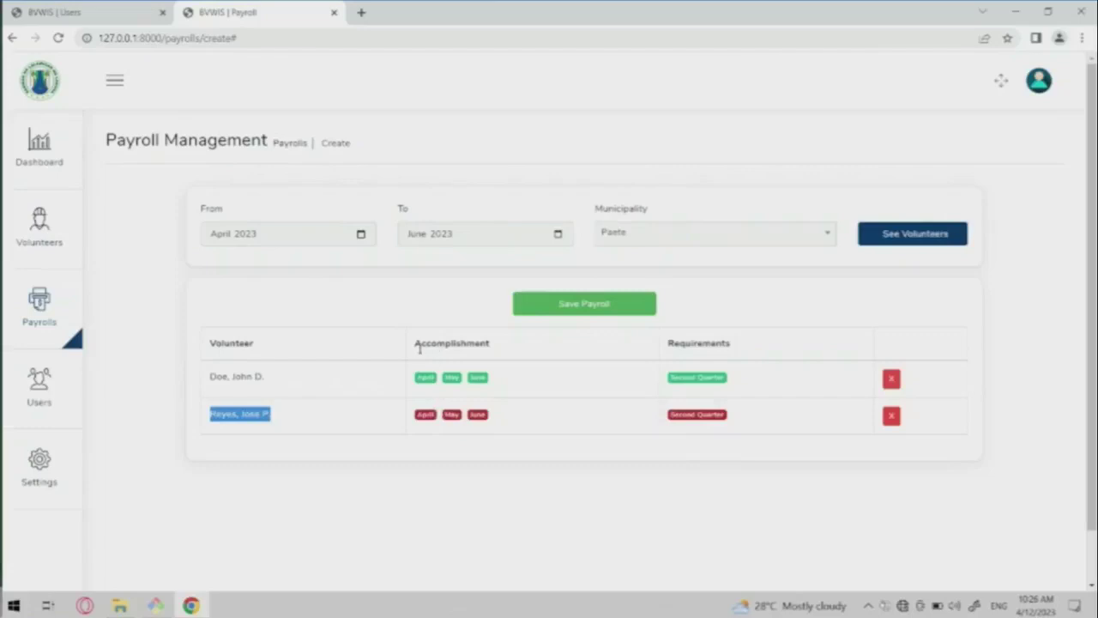
pyautogui.moveTo(419, 347); pyautogui.dragTo(505, 351)
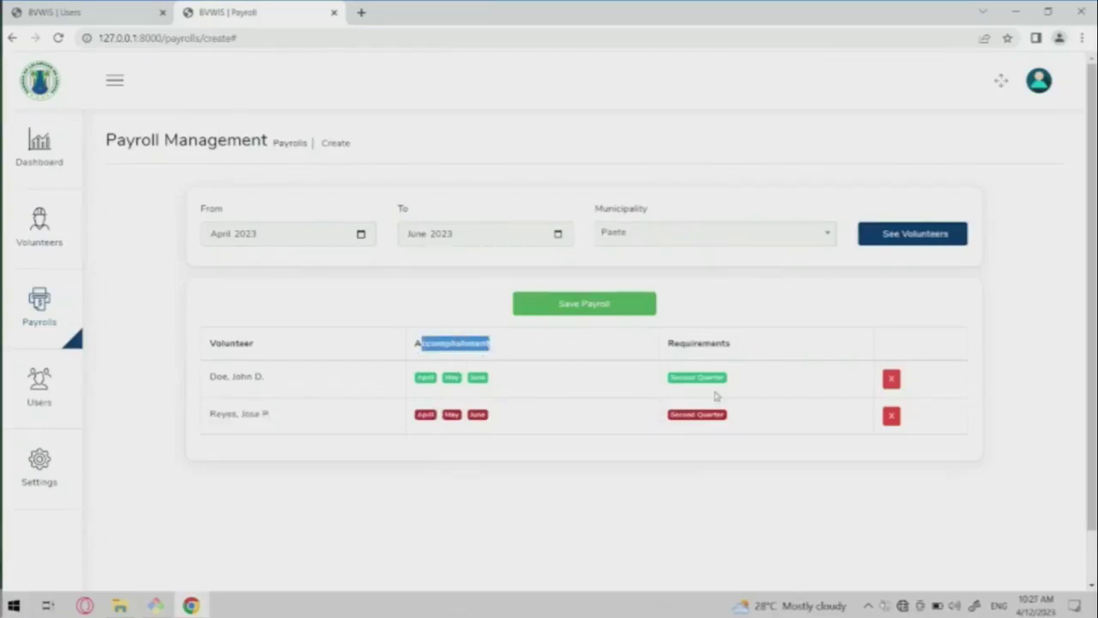
pyautogui.click(443, 356)
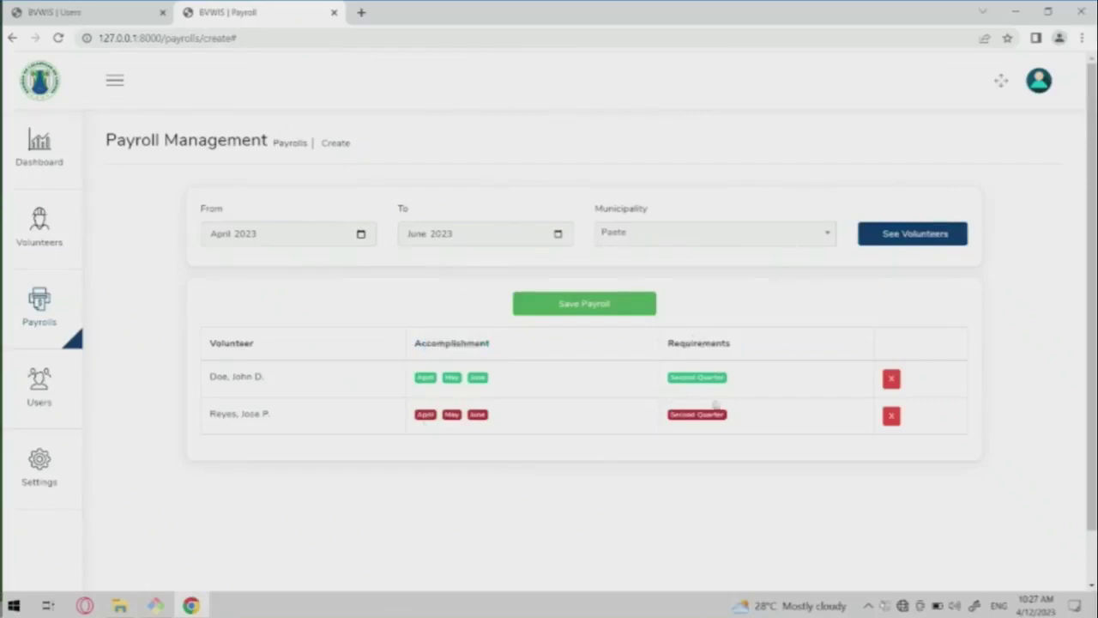
pyautogui.click(892, 417)
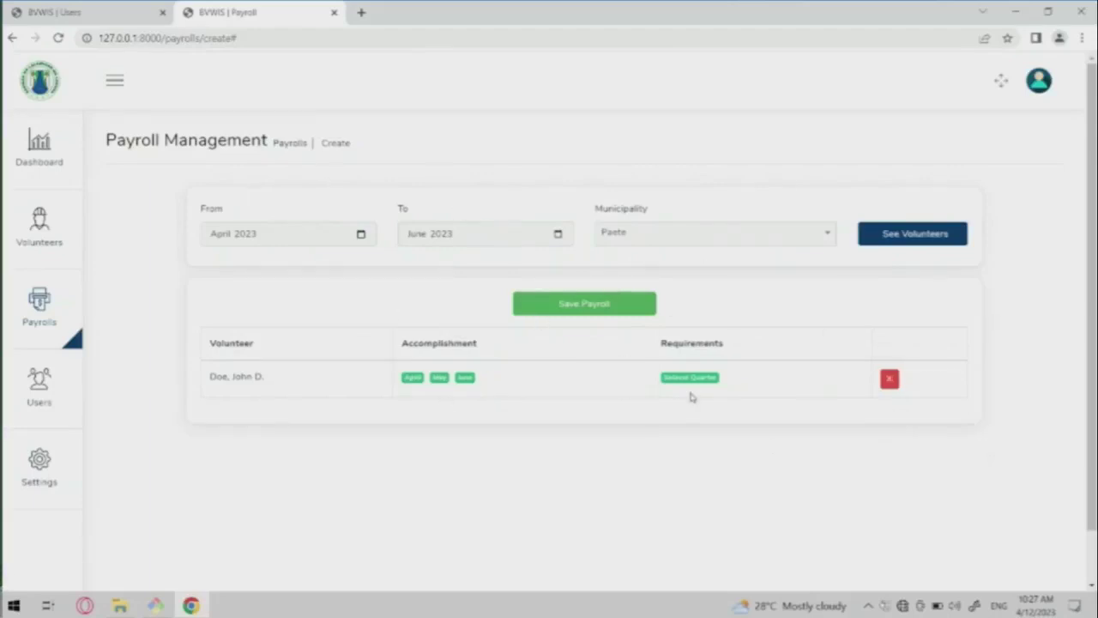
# Reload the form and re-enter 04-2023 to 06-2023 with Paete to list volunteers again.
pyautogui.click(584, 304)
pyautogui.click(221, 237)
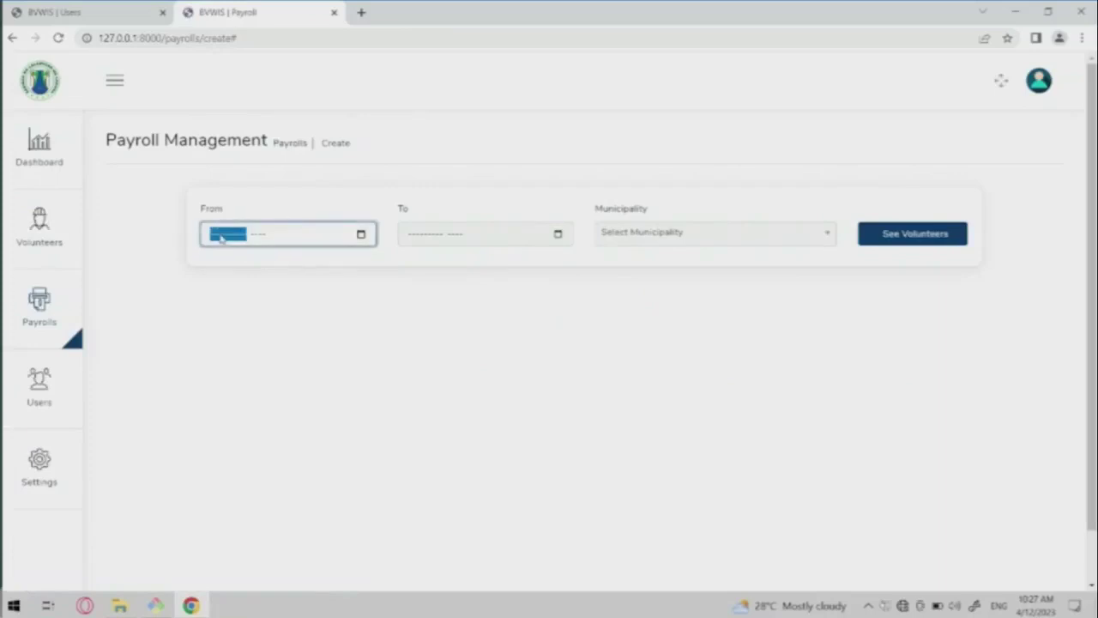
pyautogui.write('42')
pyautogui.write('023')
pyautogui.press('Tab')
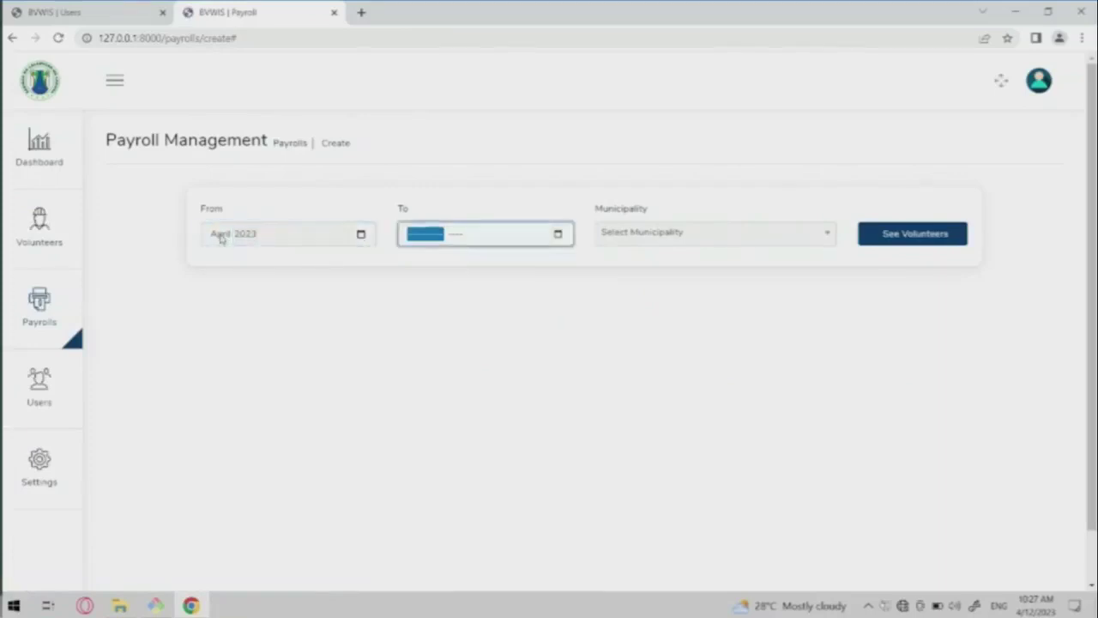
pyautogui.write('62')
pyautogui.write('023')
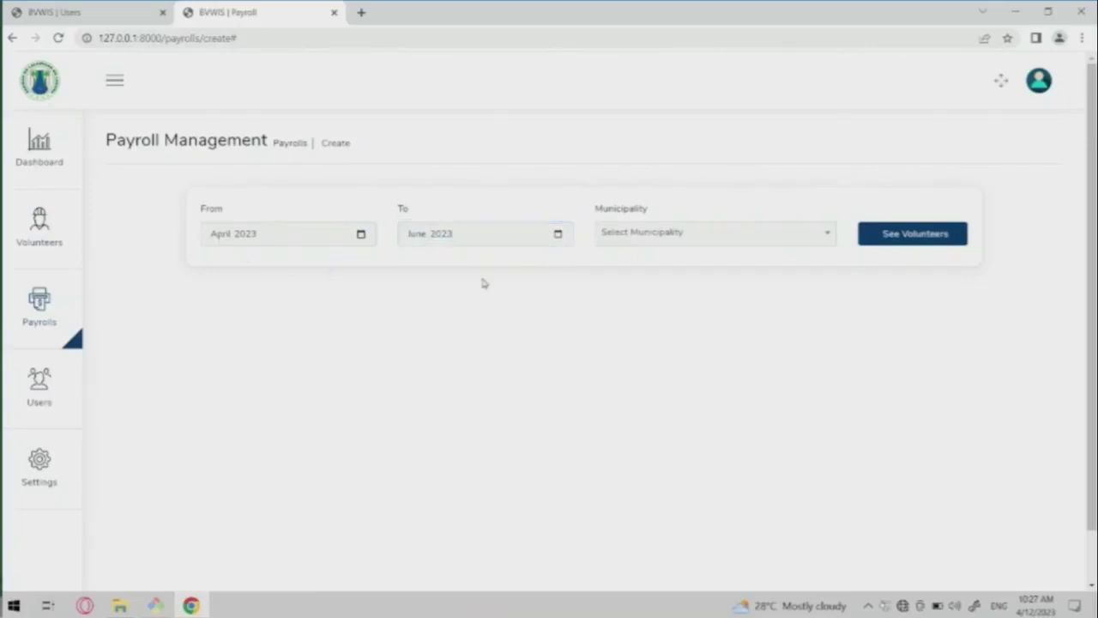
pyautogui.click(656, 246)
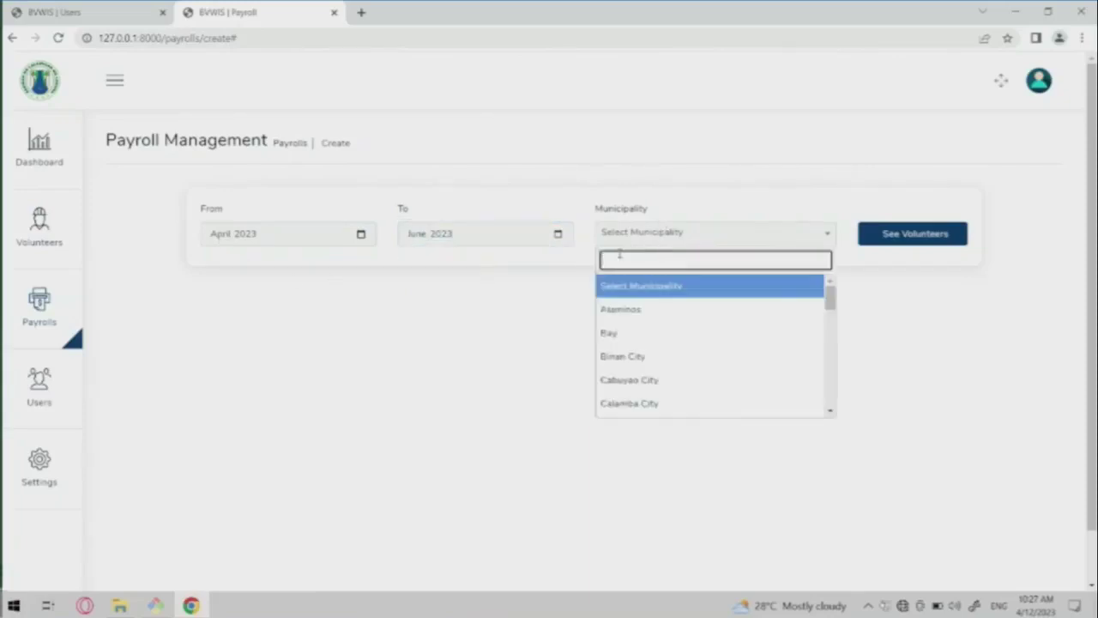
pyautogui.write('paer')
pyautogui.press('BackSpace')
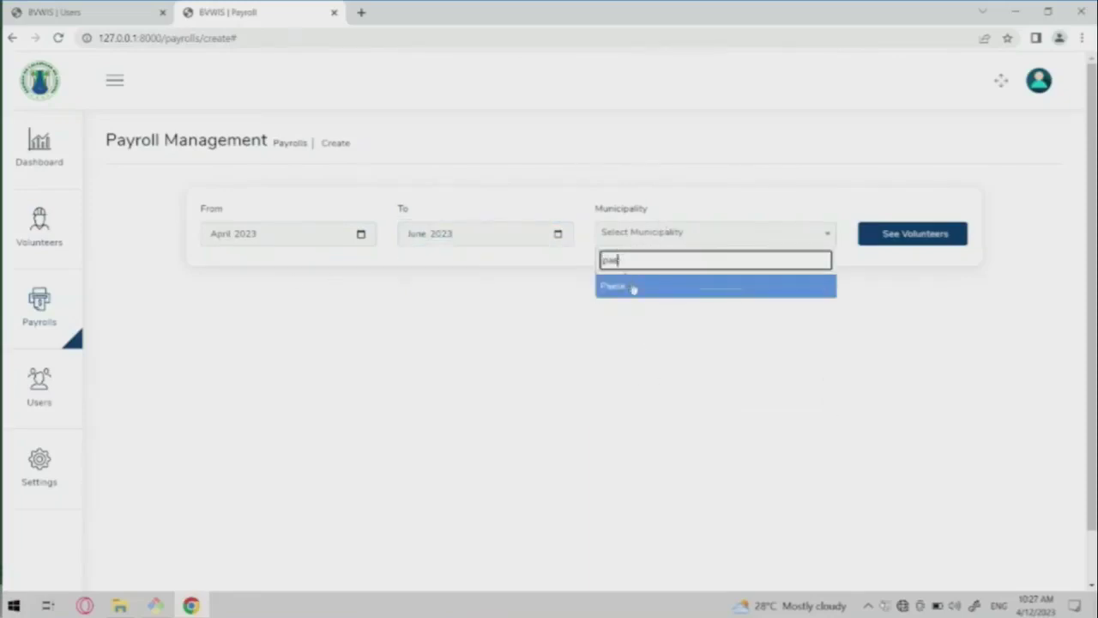
pyautogui.click(633, 290)
pyautogui.click(880, 243)
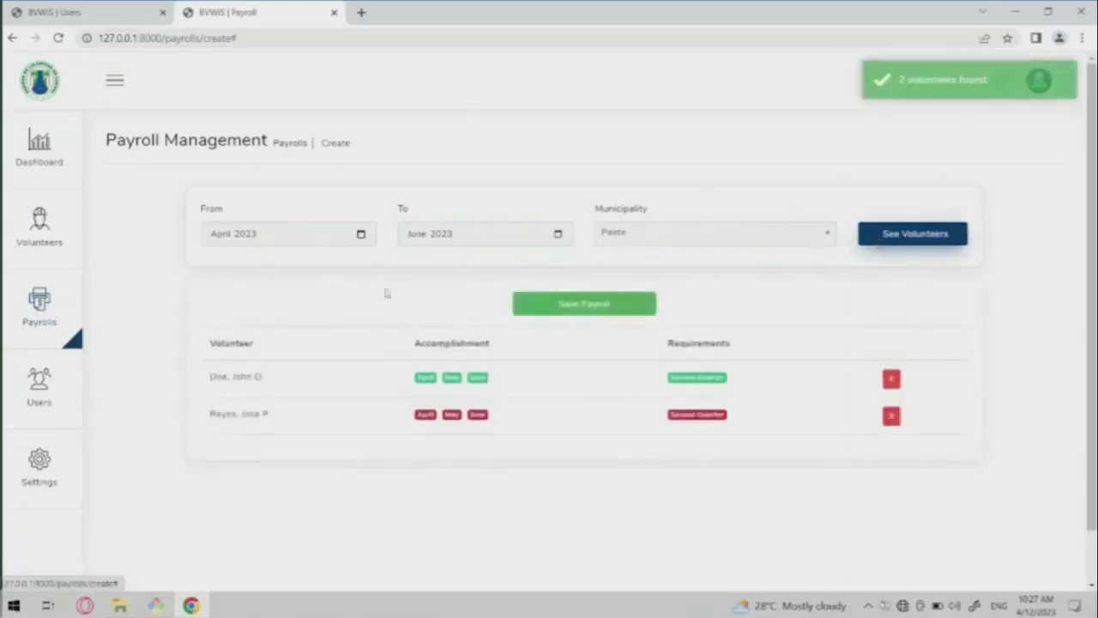
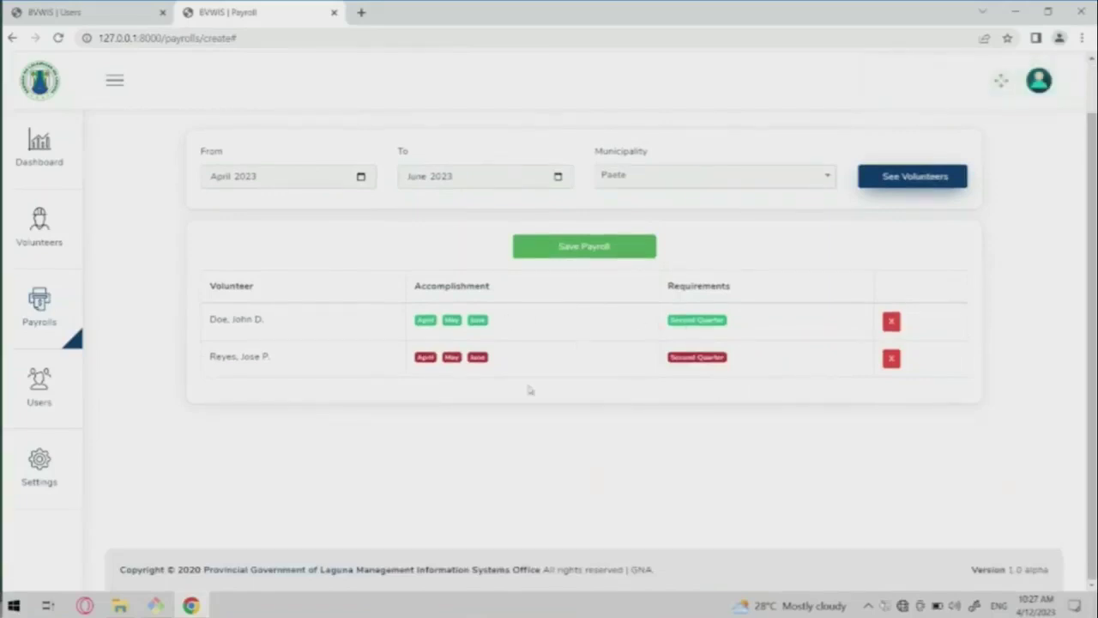
# Save the April–June 2023 payroll for Paete.
pyautogui.scroll(1, 514, 336)
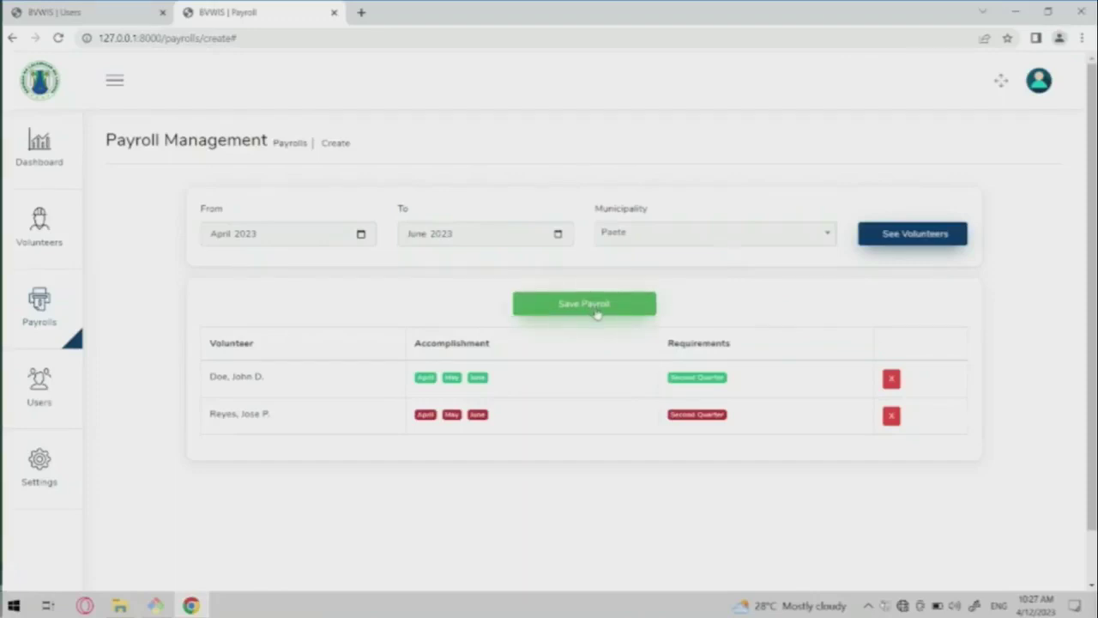
pyautogui.click(596, 314)
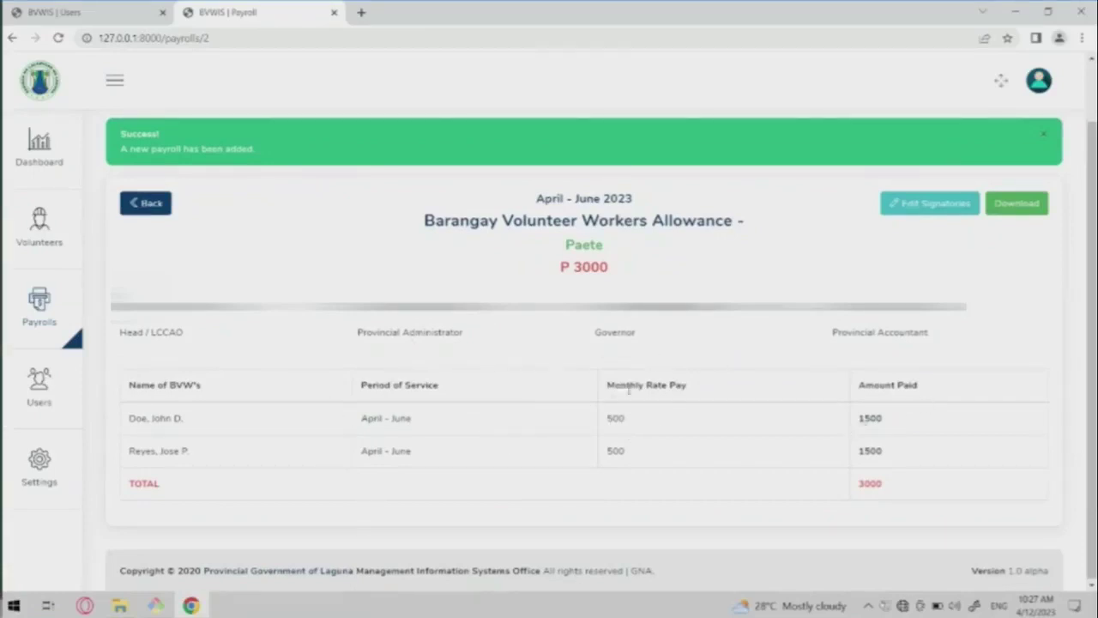
pyautogui.moveTo(531, 194); pyautogui.dragTo(658, 188)
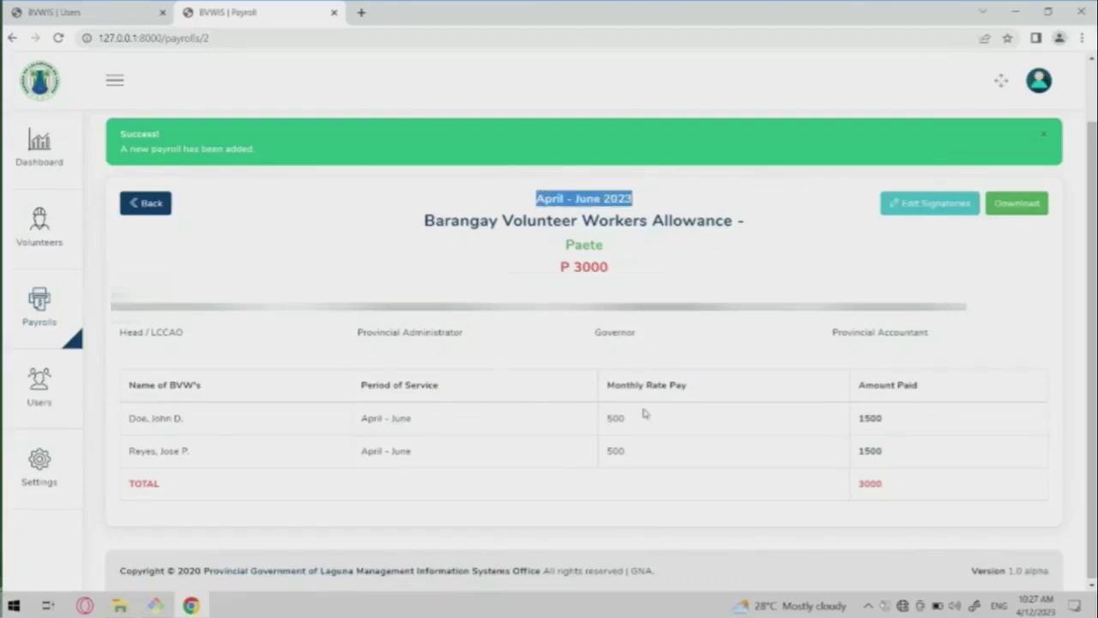
# Check both volunteers' 1500 amounts, then download the payroll spreadsheet and open it in Excel.
pyautogui.doubleClick(870, 418)
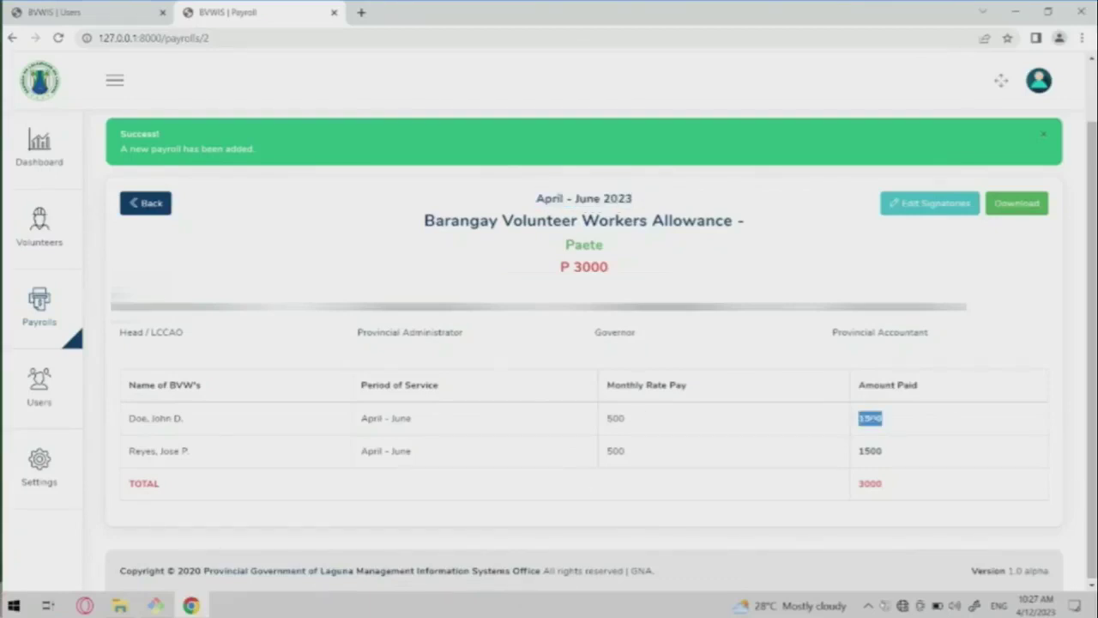
pyautogui.doubleClick(871, 451)
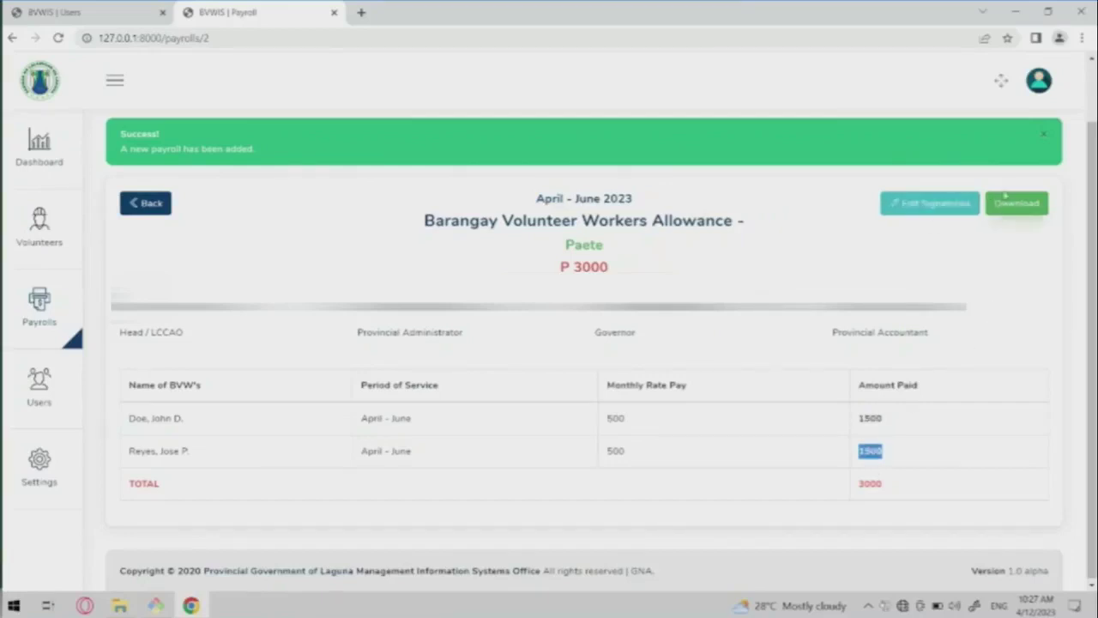
pyautogui.click(1017, 203)
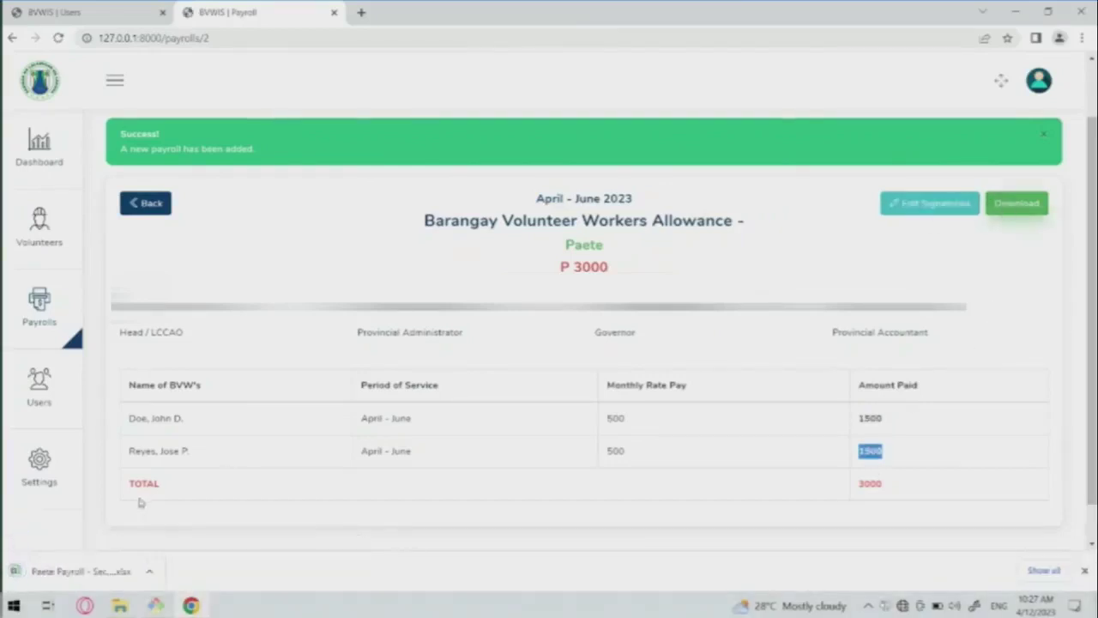
pyautogui.click(60, 571)
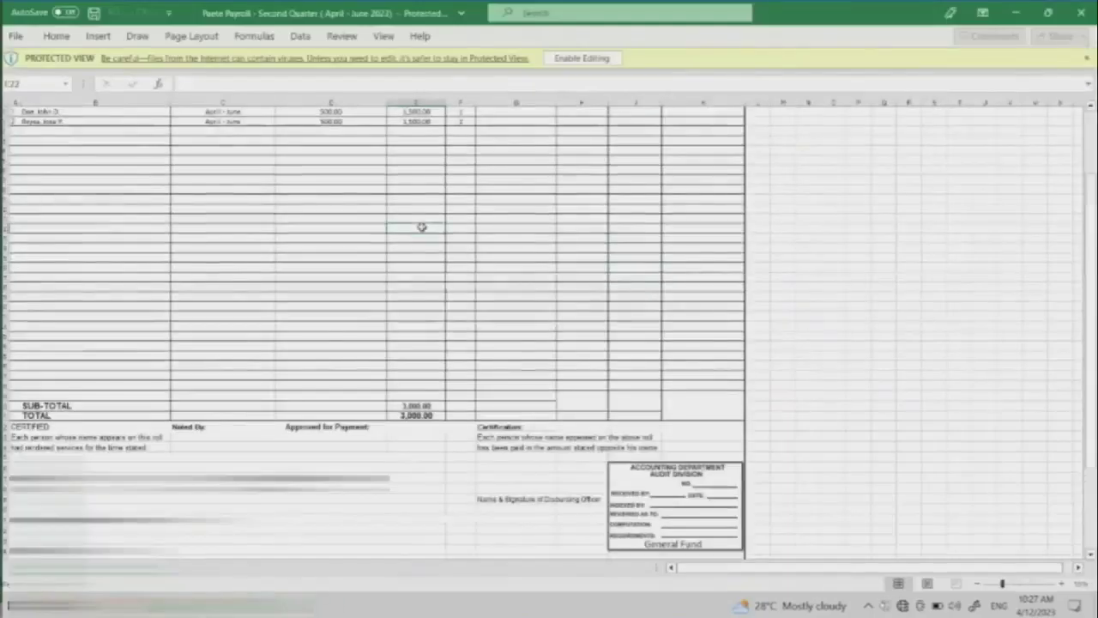
# Enable editing on the downloaded Paete payroll workbook.
pyautogui.rightClick(422, 225)
pyautogui.scroll(3, 240, 175)
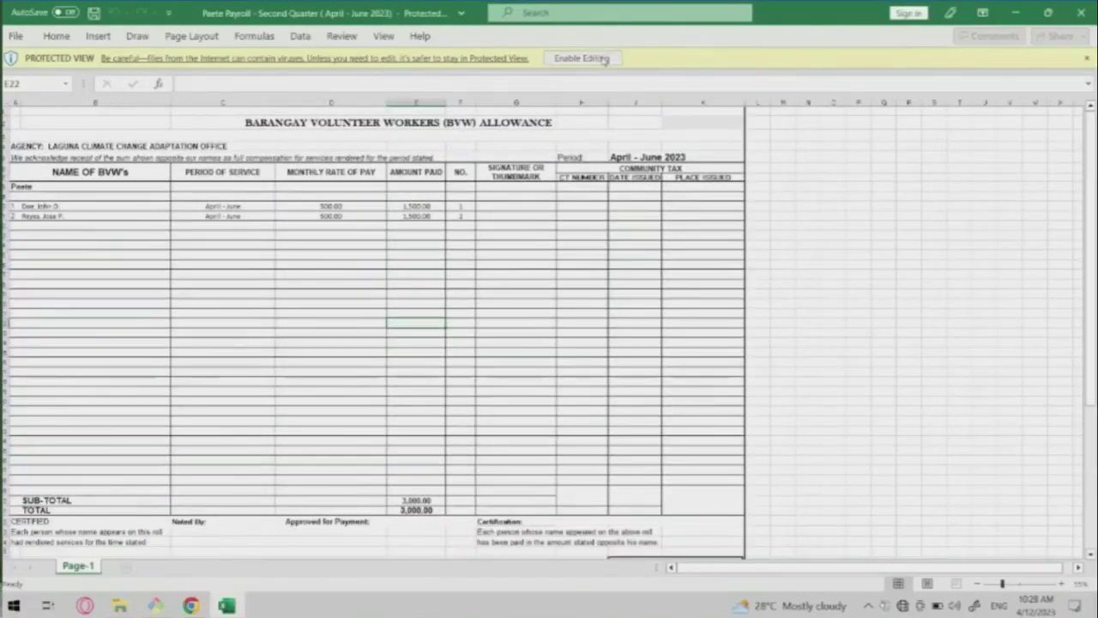
pyautogui.click(582, 59)
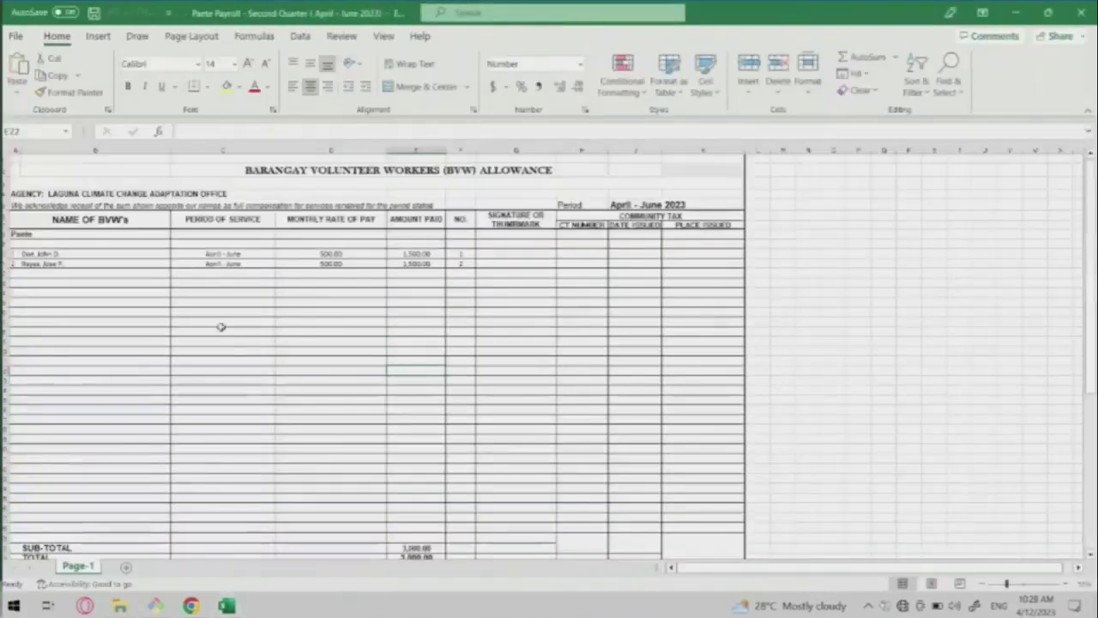
pyautogui.scroll(5, 221, 327)
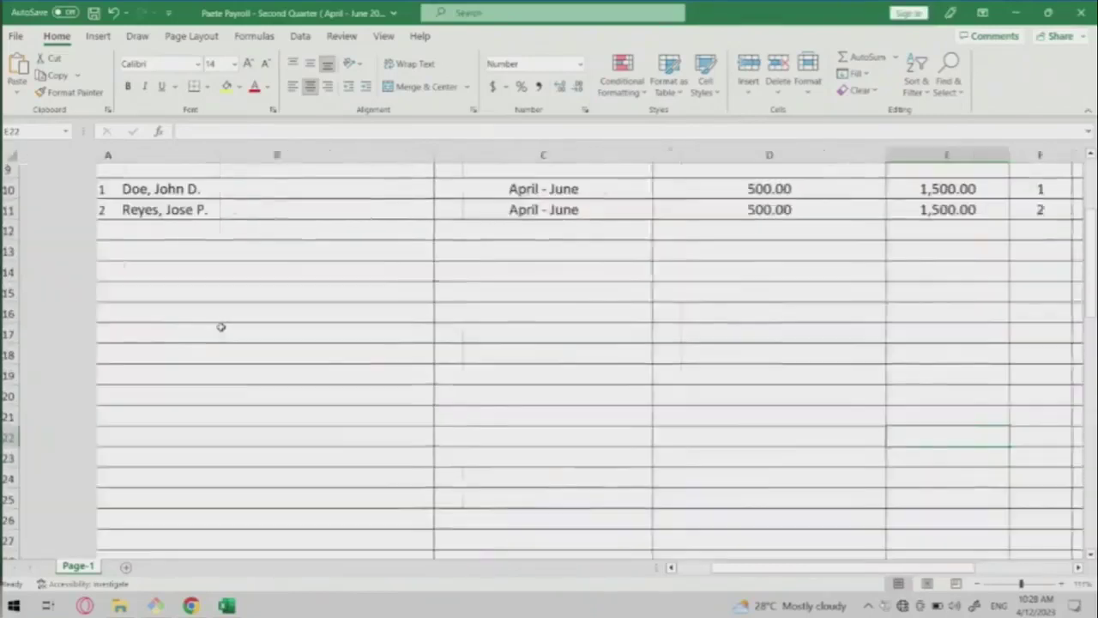
pyautogui.hscroll(2, 221, 327)
# Review the allowance sheet's two volunteers, each at a 500.00 monthly rate and 1,500.00 paid.
pyautogui.click(72, 212)
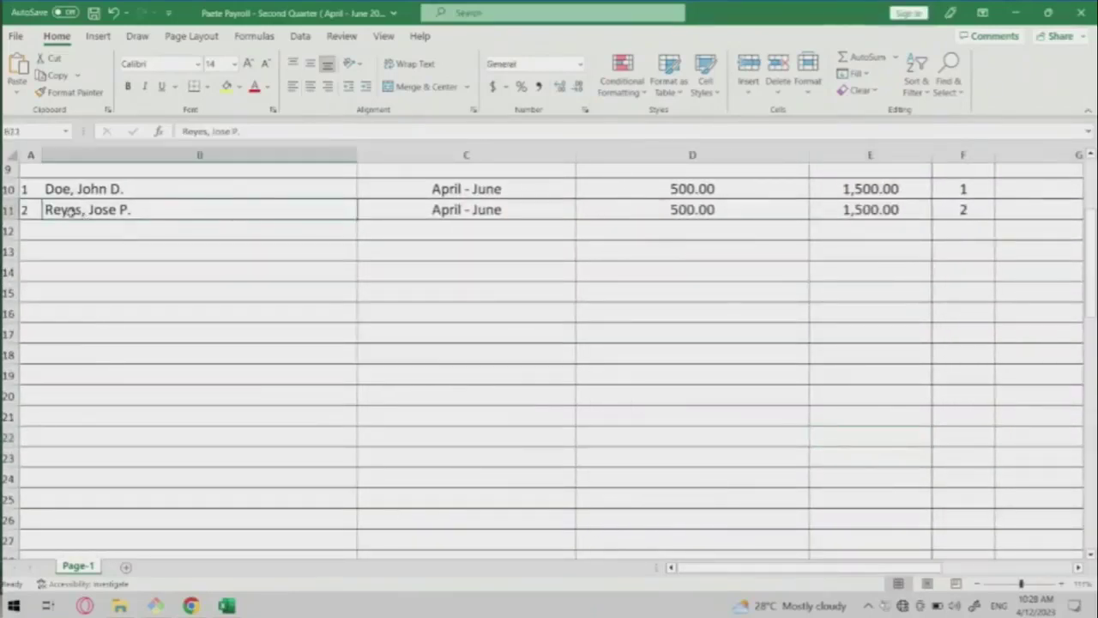
pyautogui.click(49, 193)
pyautogui.hscroll(5, 426, 292)
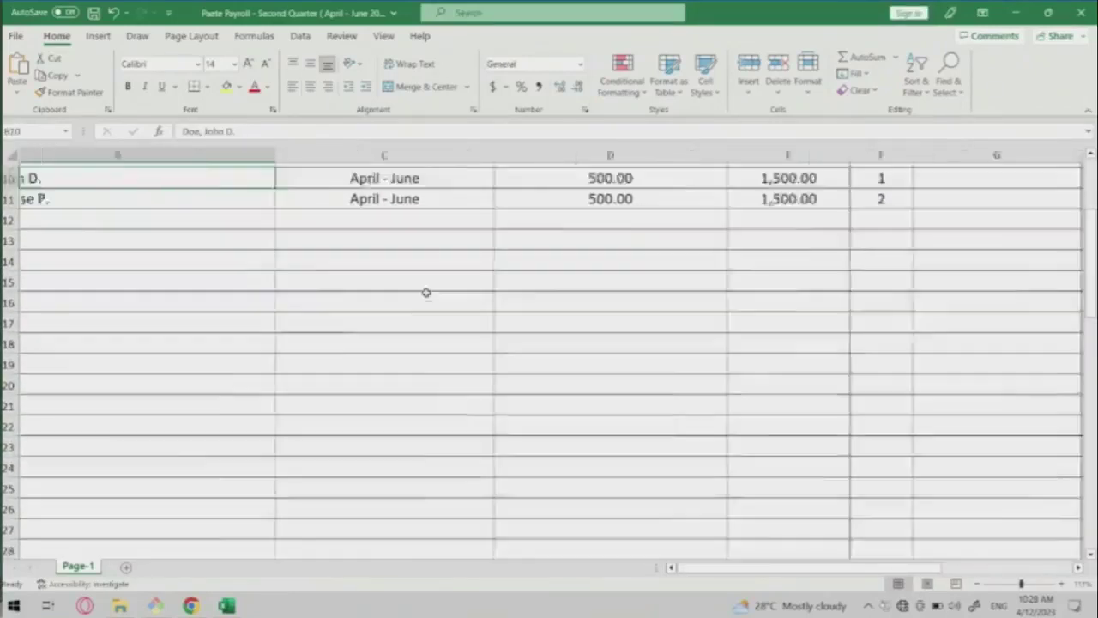
pyautogui.hscroll(-5, 427, 291)
pyautogui.scroll(3, 427, 292)
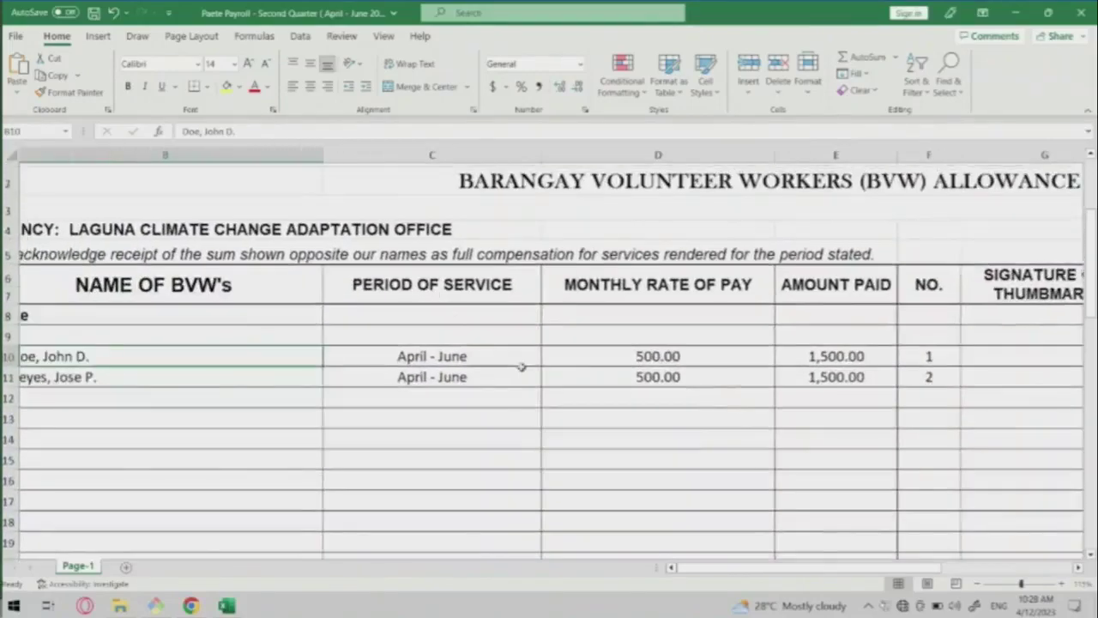
pyautogui.scroll(-3, 520, 367)
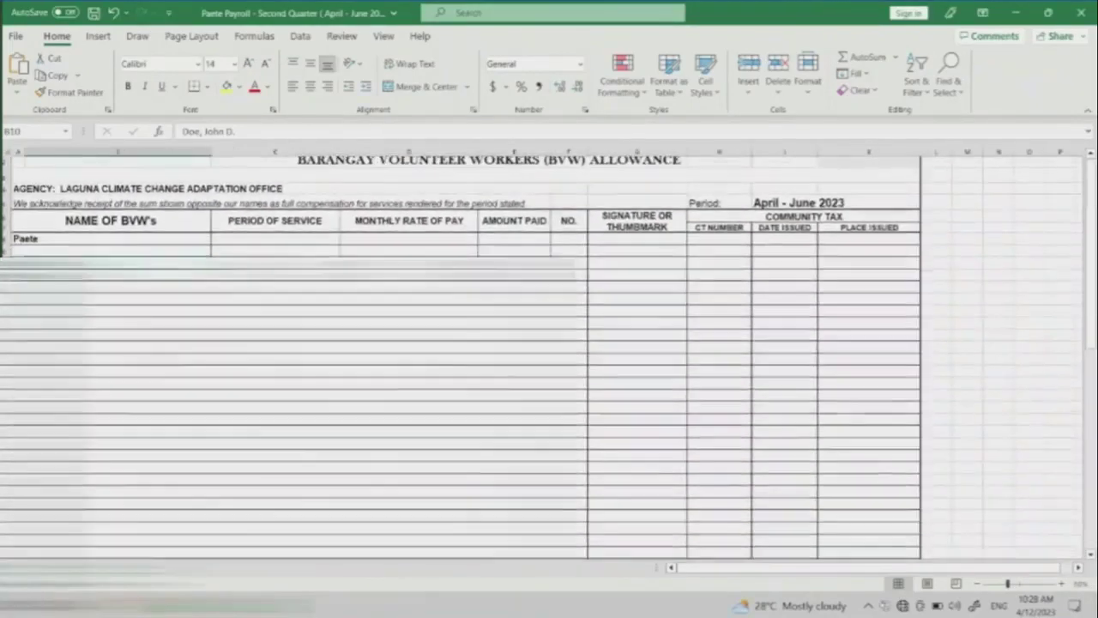
pyautogui.scroll(-10, 464, 360)
pyautogui.scroll(11, 464, 360)
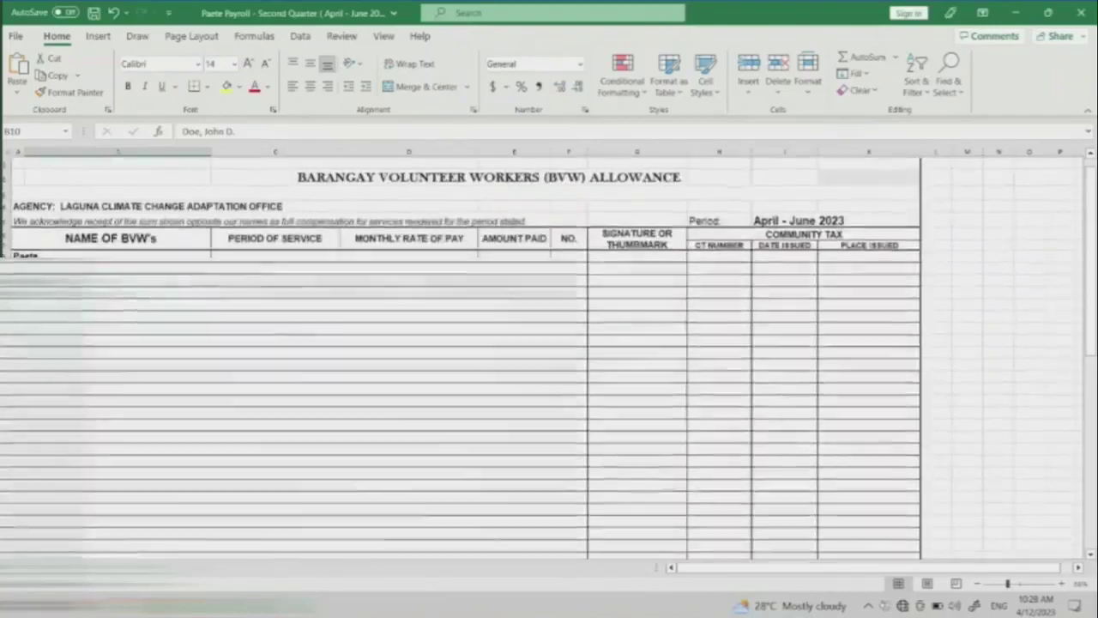
pyautogui.scroll(3, 738, 279)
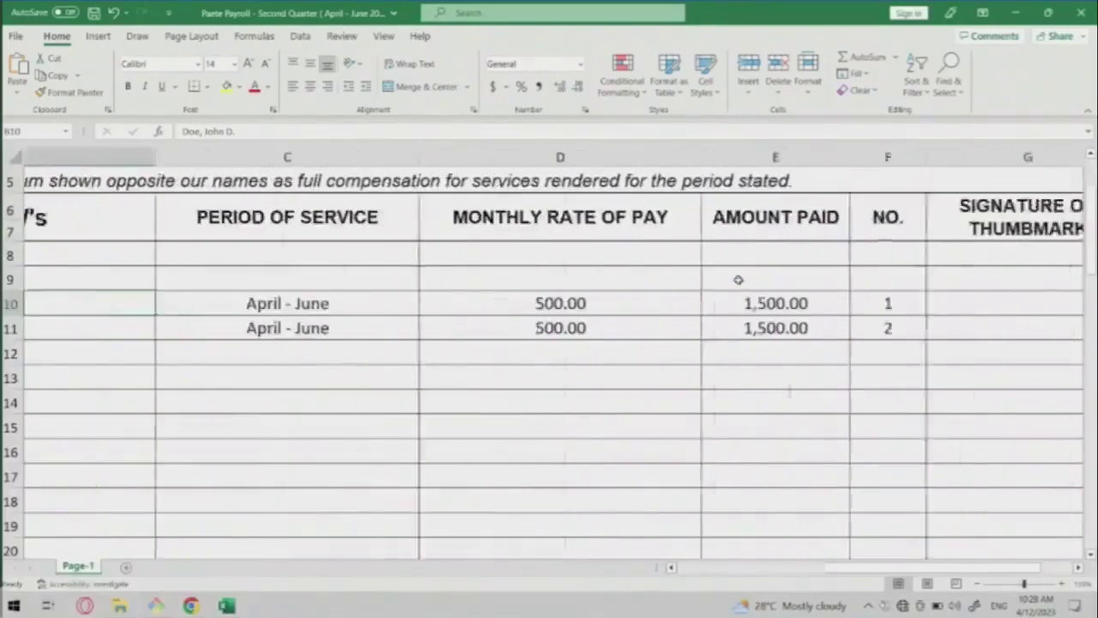
pyautogui.hscroll(-5, 738, 279)
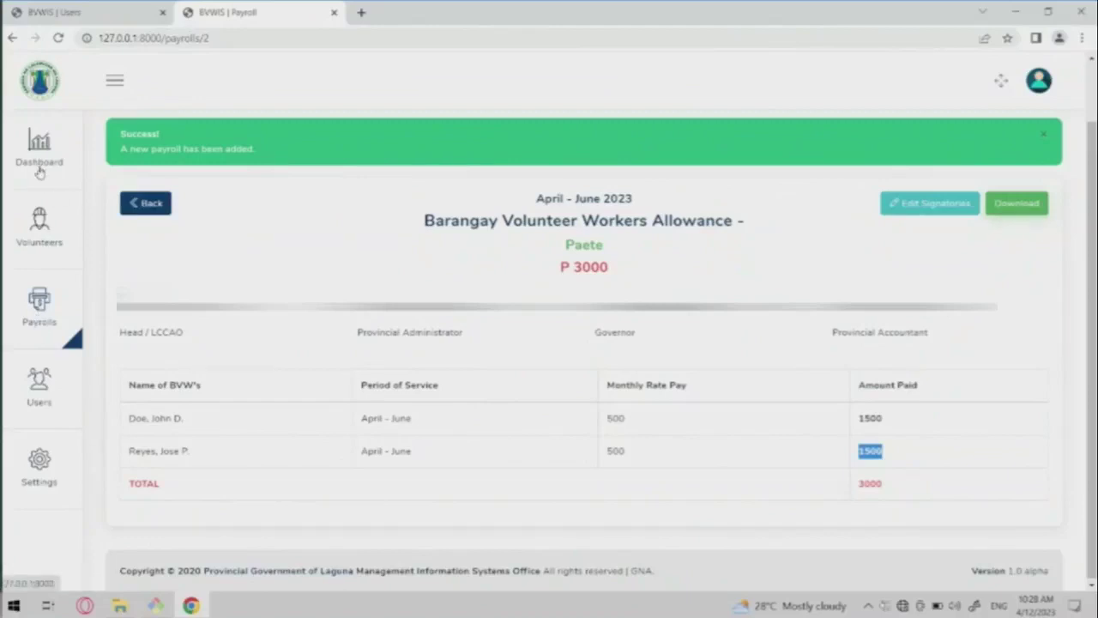
# Log out from the dashboard and sign back in with the saved e-mail and account password.
pyautogui.click(39, 169)
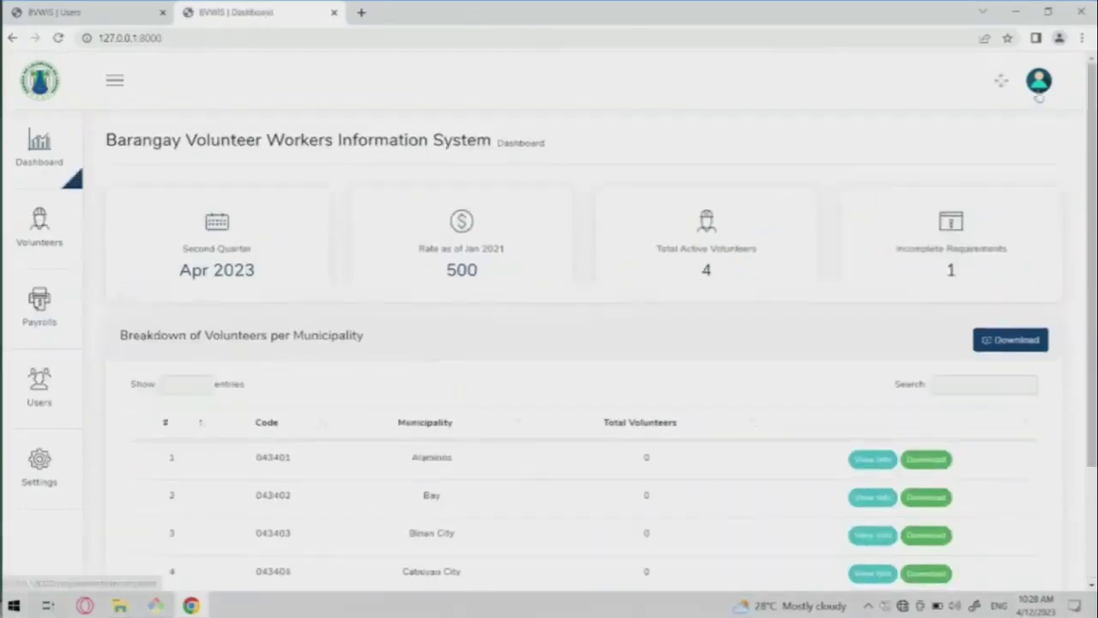
pyautogui.click(1039, 84)
pyautogui.click(989, 187)
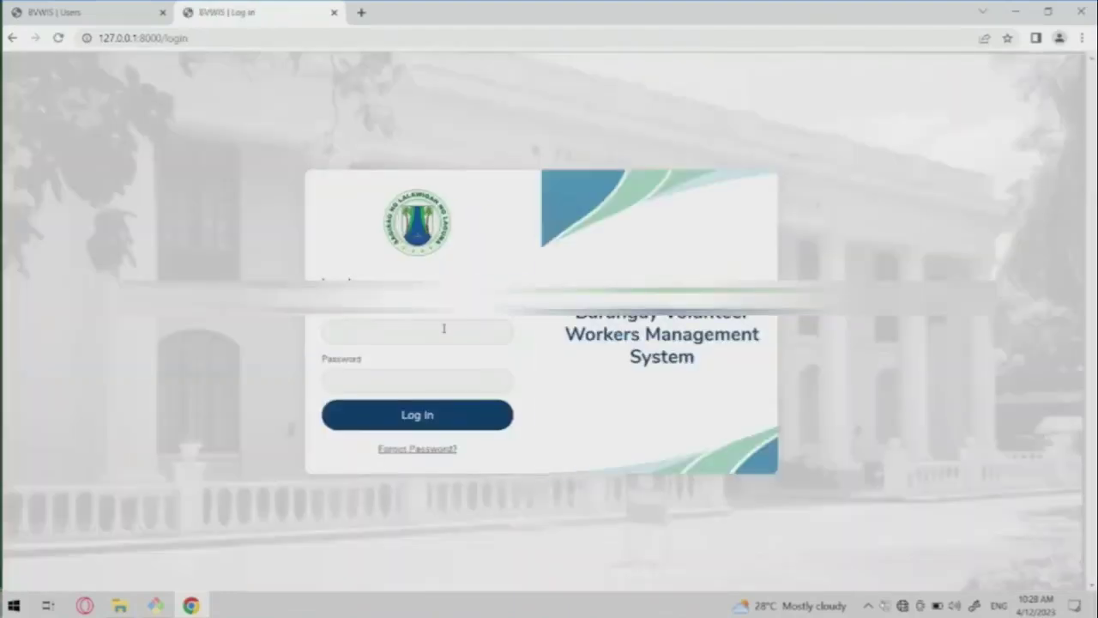
pyautogui.click(443, 328)
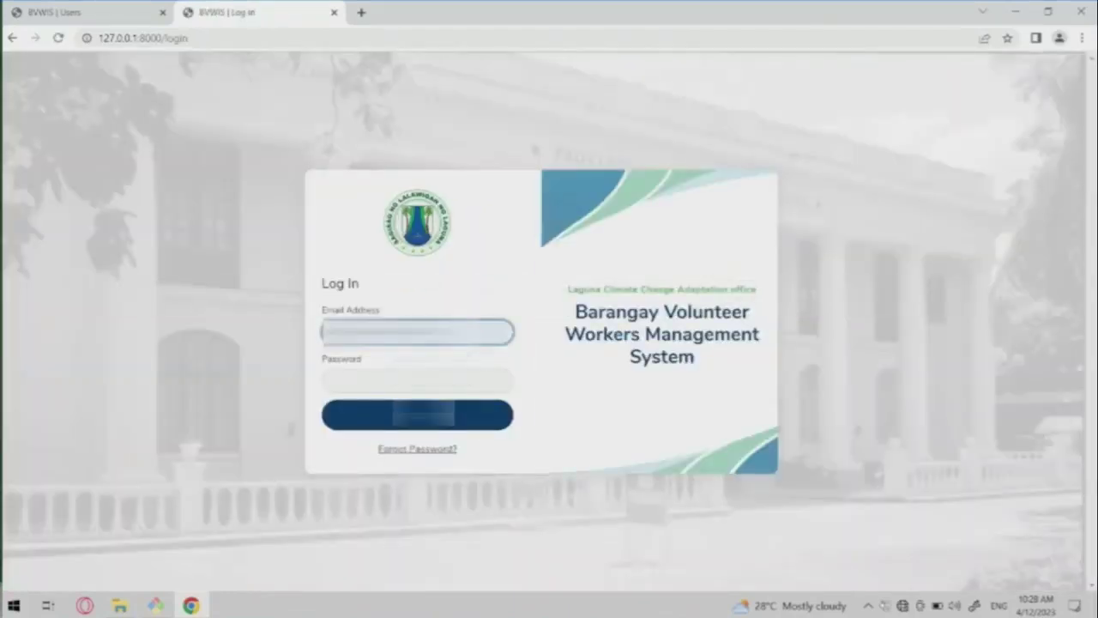
pyautogui.press('Tab')
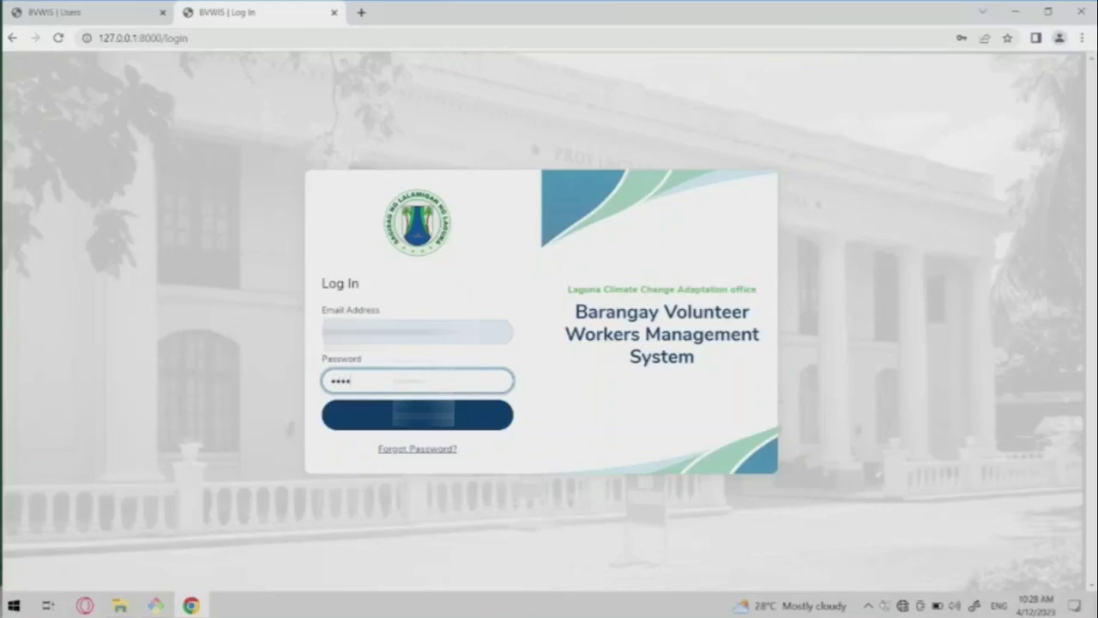
pyautogui.write('********')
pyautogui.press('Return')
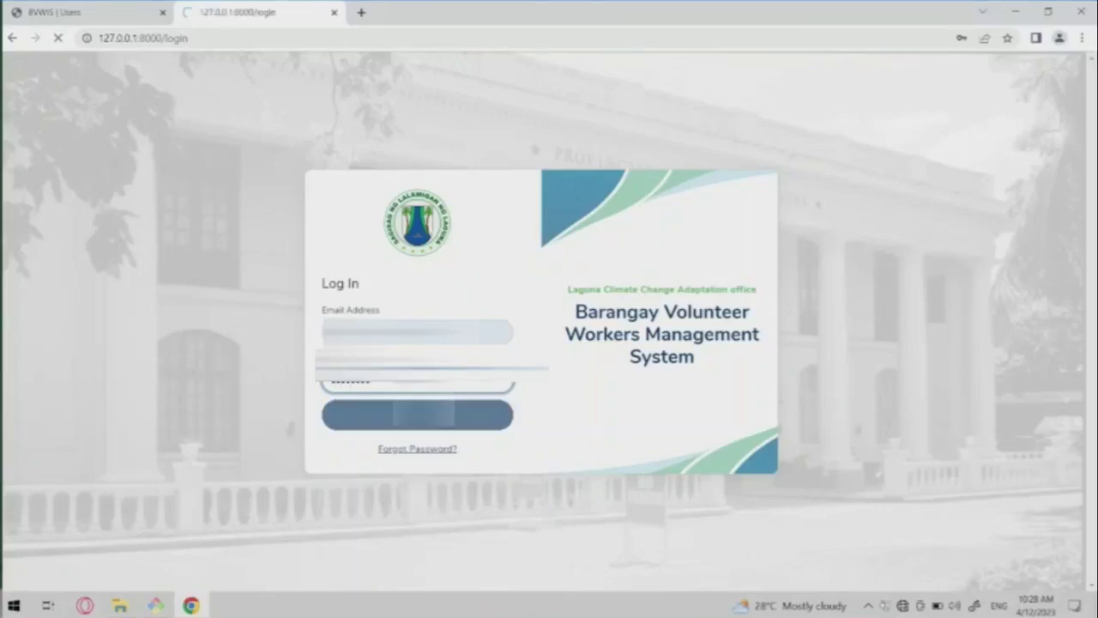
pyautogui.click(369, 412)
pyautogui.write('*****')
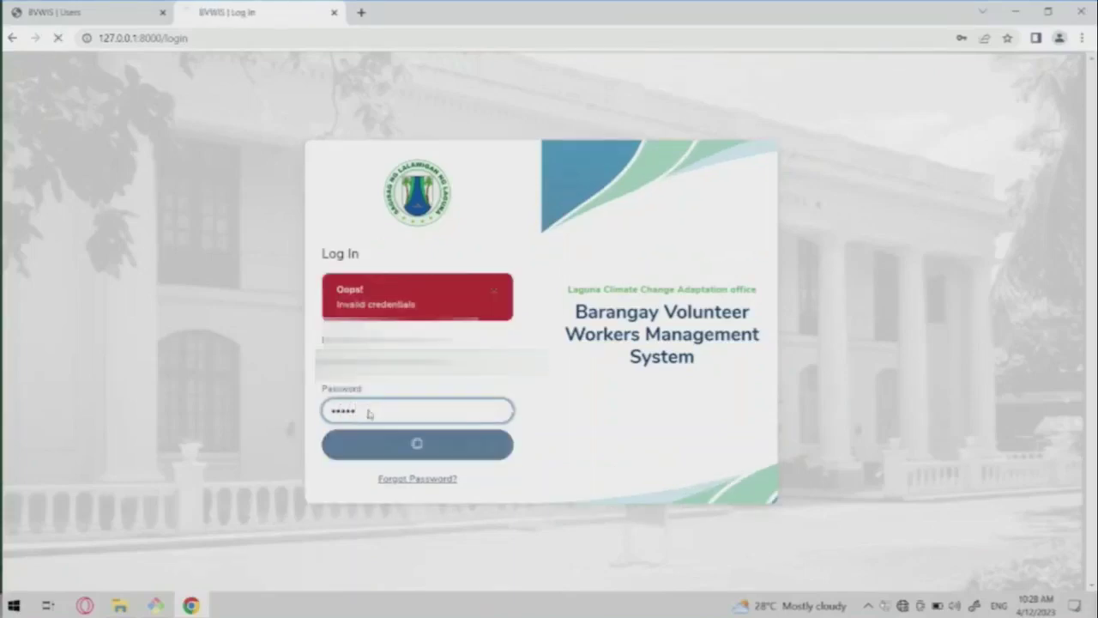
pyautogui.scroll(-1, 490, 444)
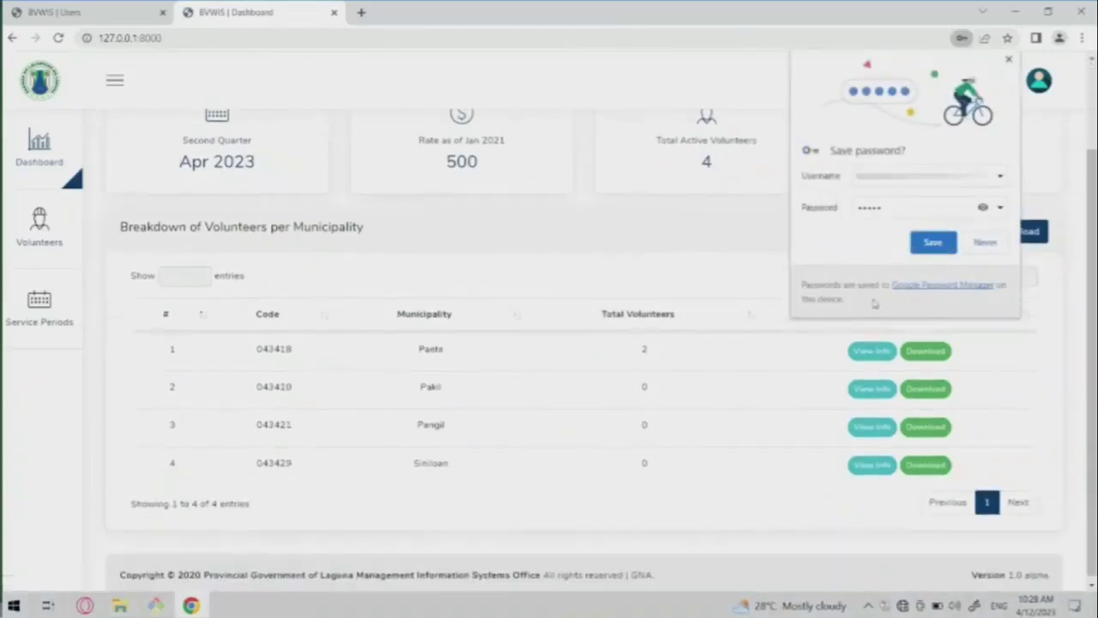
# Dismiss the save-password prompt, then download and open the volunteers-per-municipality summary.
pyautogui.click(933, 242)
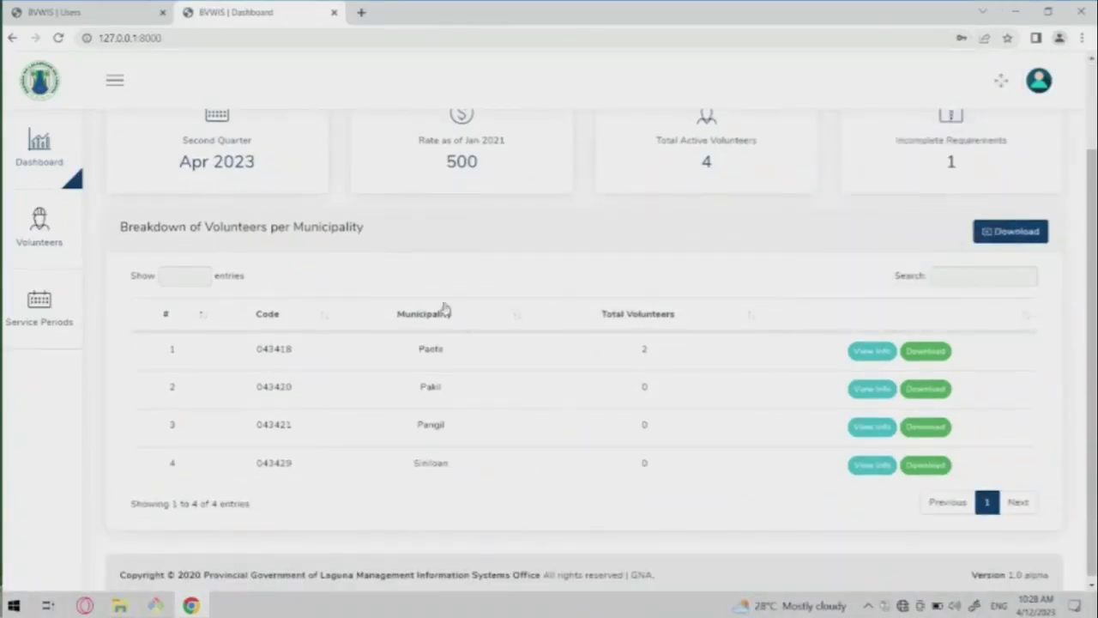
pyautogui.click(1017, 235)
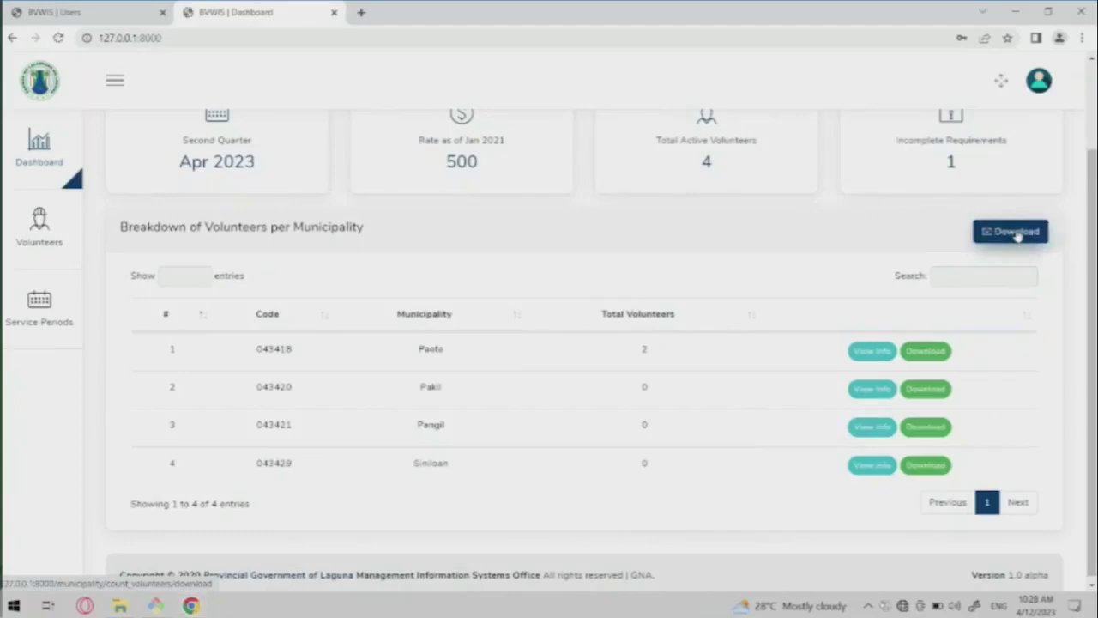
pyautogui.click(81, 570)
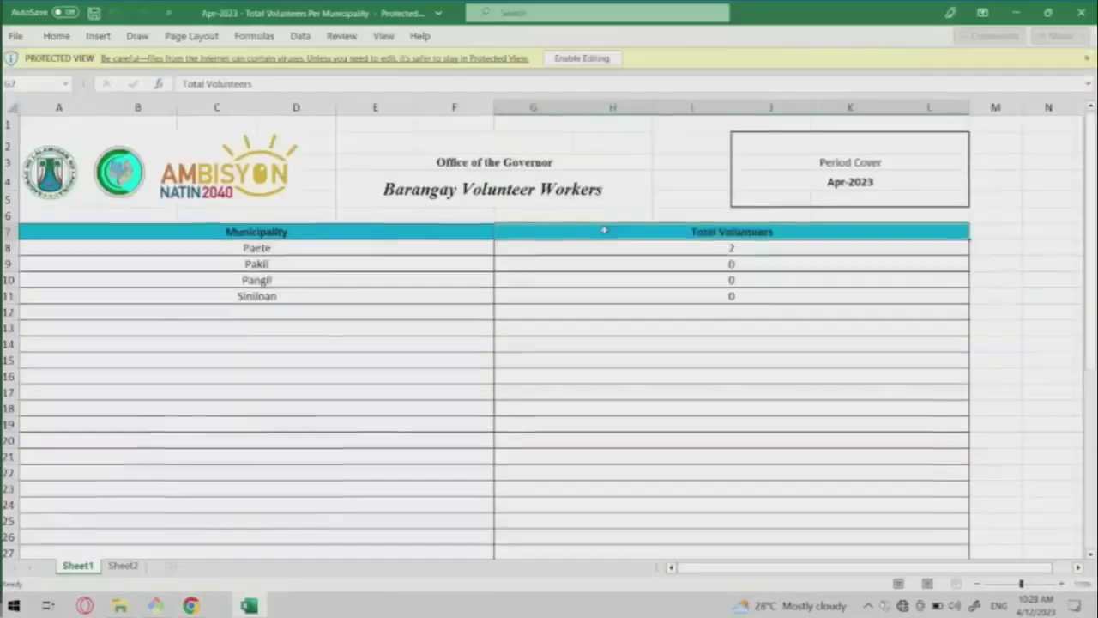
# Inspect the Pangil entry and Paete's total of 2, then enable editing on the workbook.
pyautogui.click(324, 339)
pyautogui.click(191, 279)
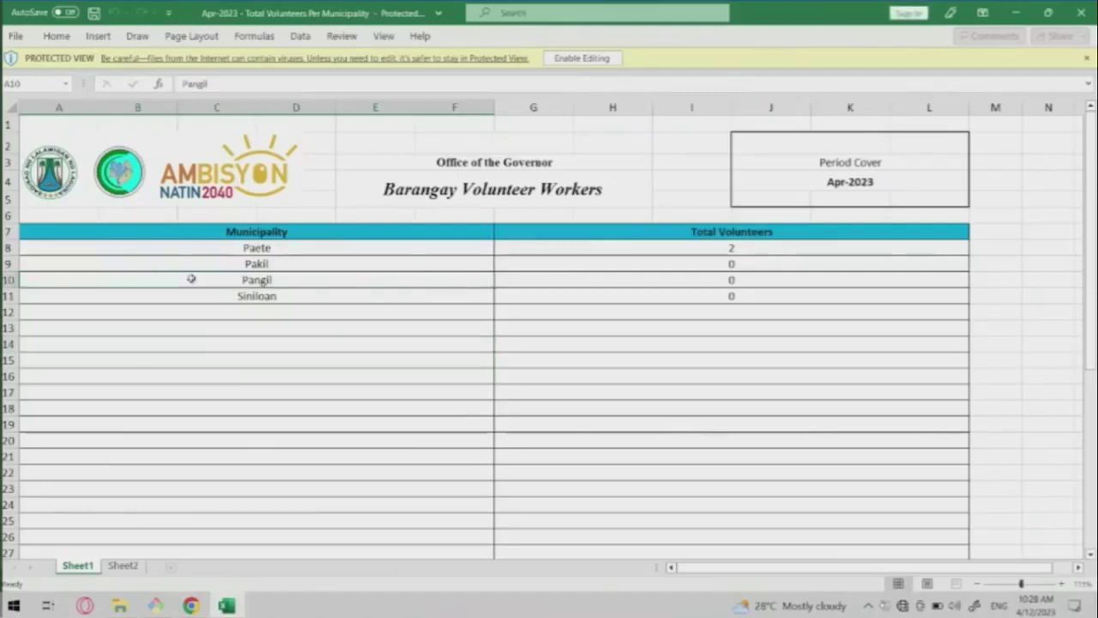
pyautogui.click(701, 250)
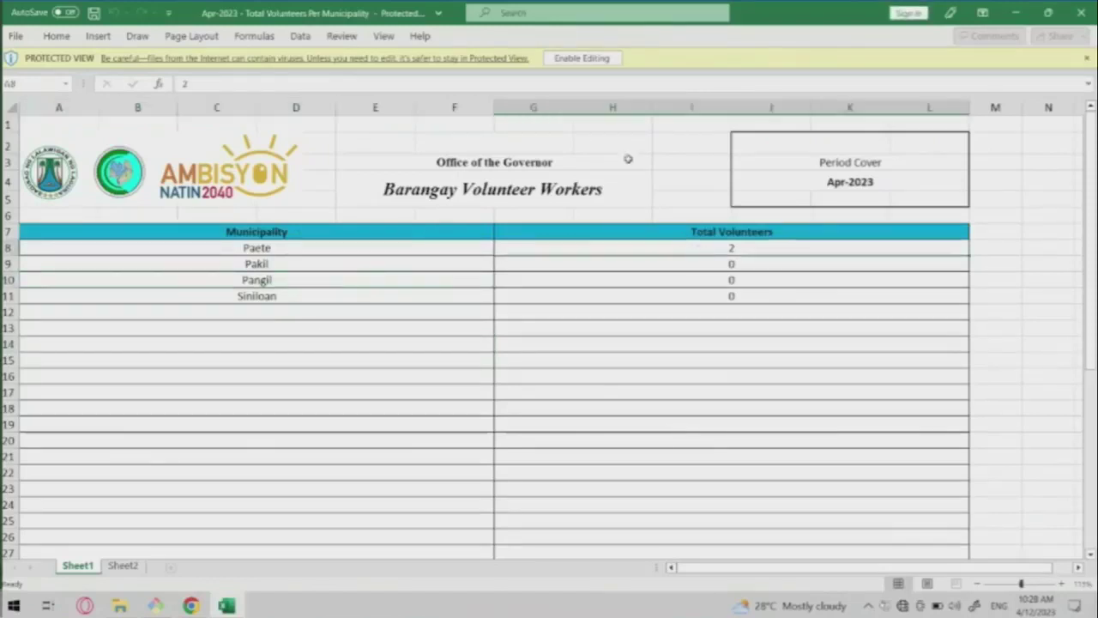
pyautogui.click(582, 57)
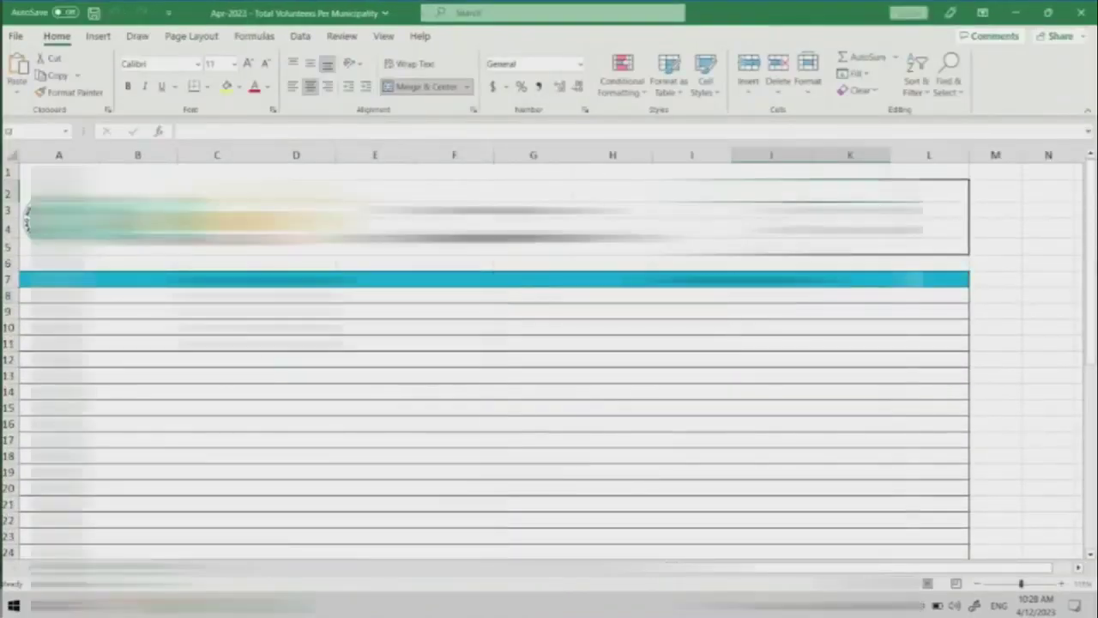
# Check the report's prepared-by signature block, then return to the top of the sheet.
pyautogui.scroll(-9, 88, 412)
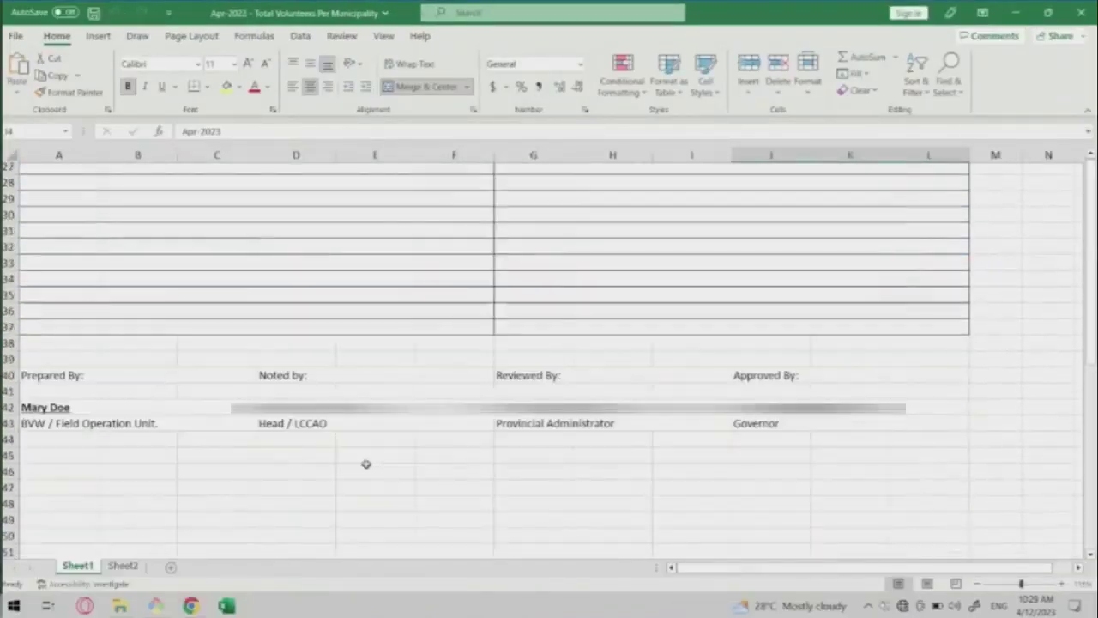
pyautogui.click(86, 410)
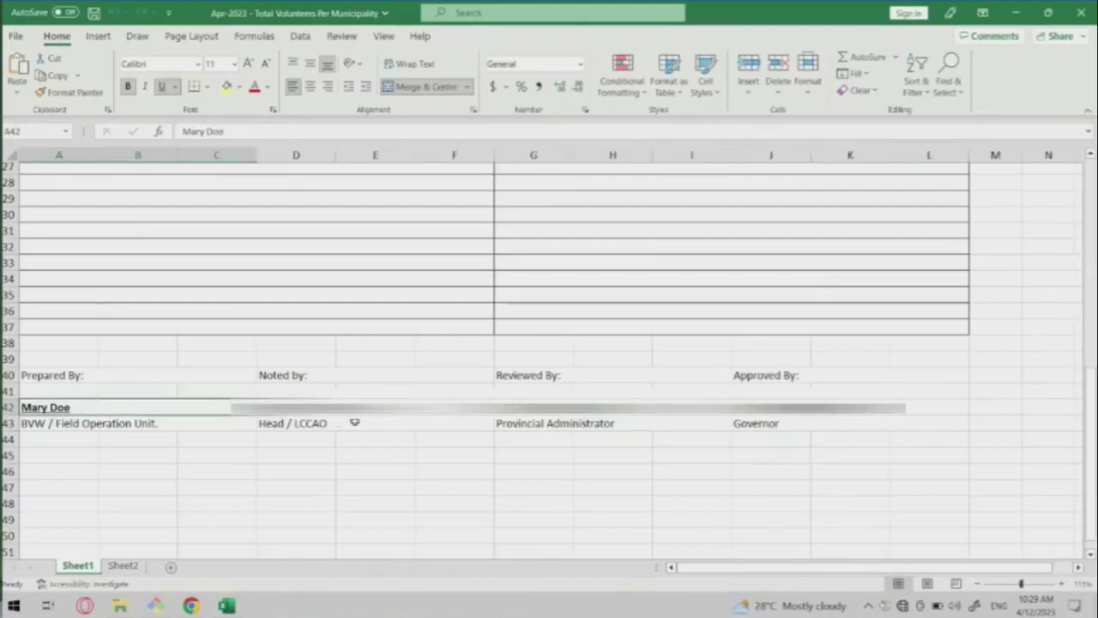
pyautogui.scroll(10, 86, 415)
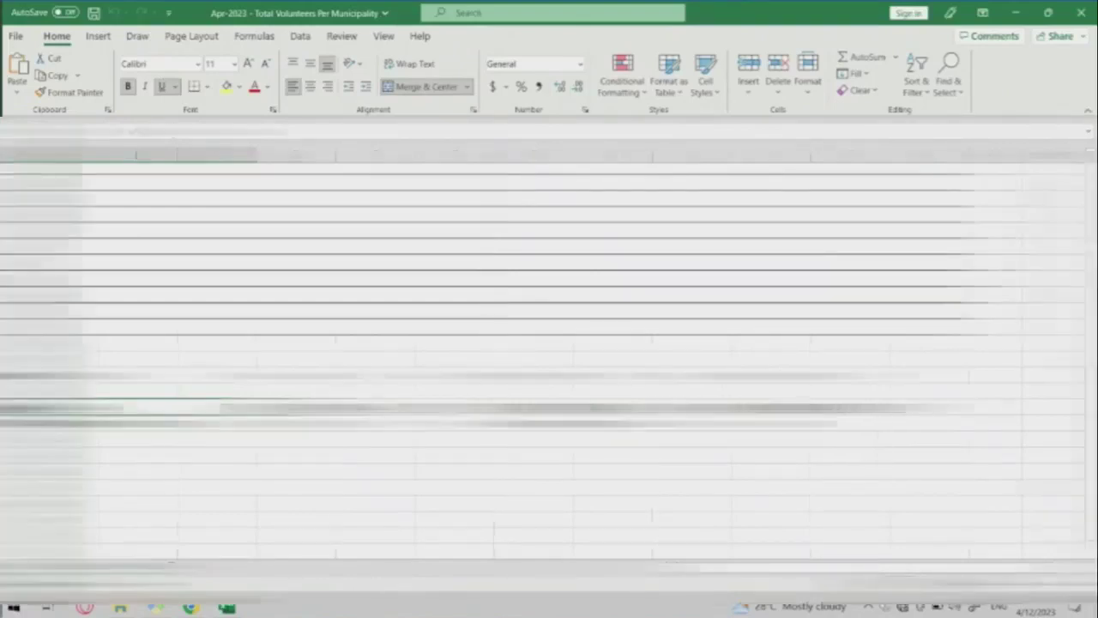
pyautogui.scroll(10, 549, 360)
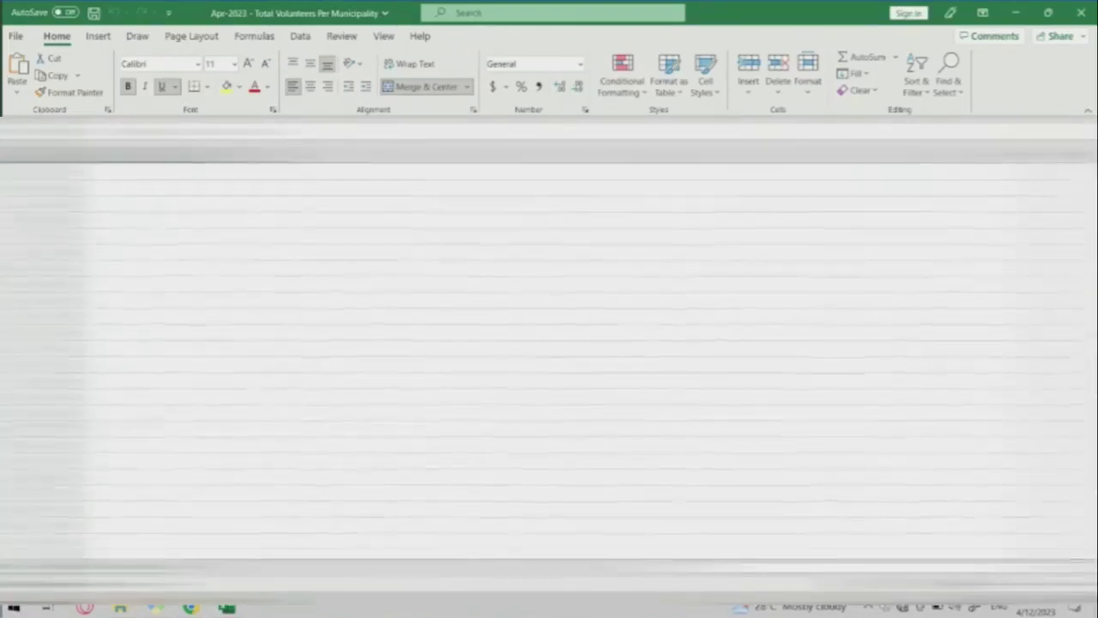
pyautogui.scroll(10, 549, 361)
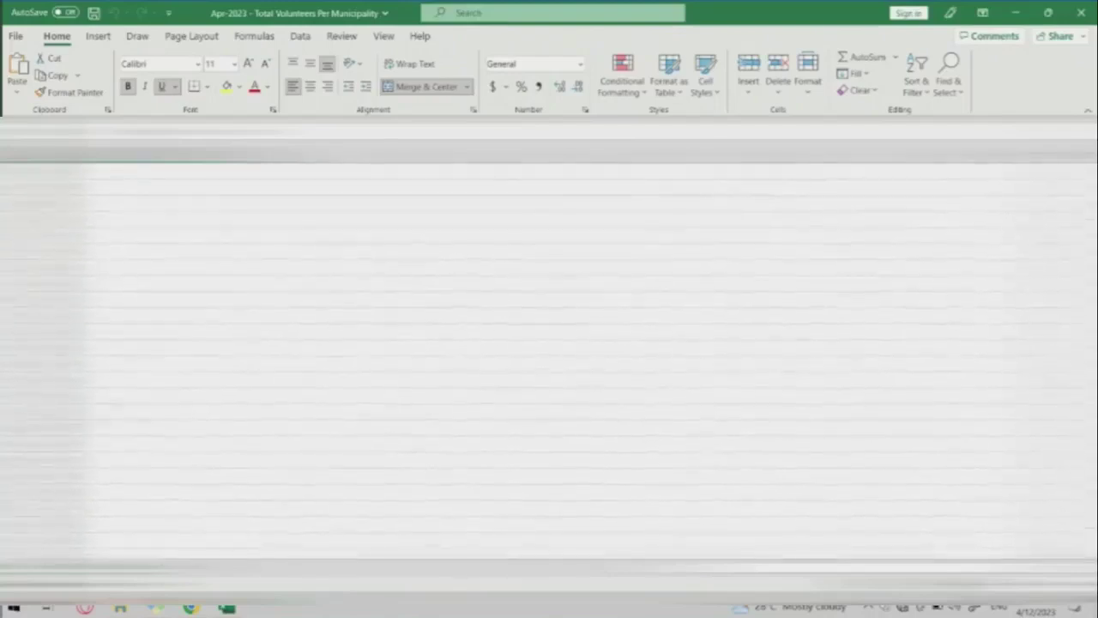
pyautogui.scroll(10, 549, 361)
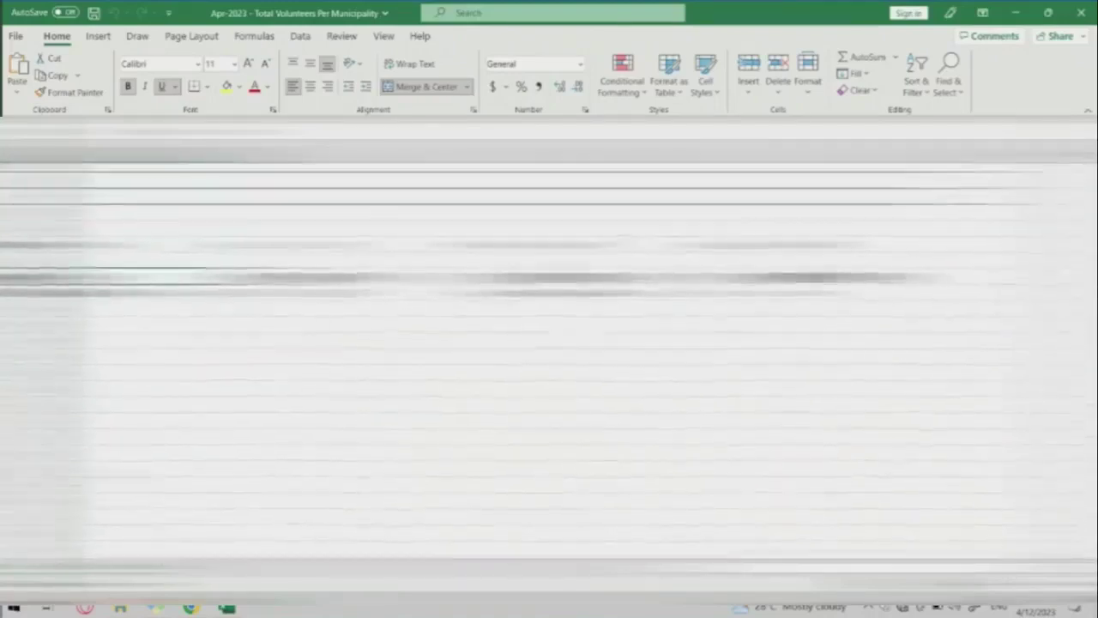
pyautogui.scroll(5, 550, 361)
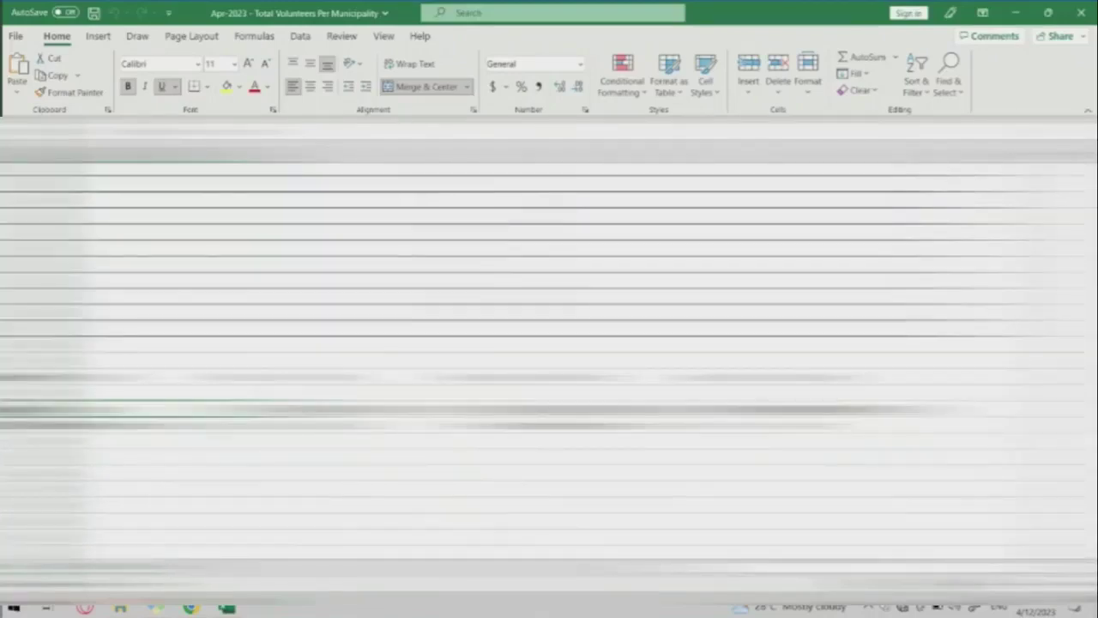
pyautogui.scroll(10, 549, 361)
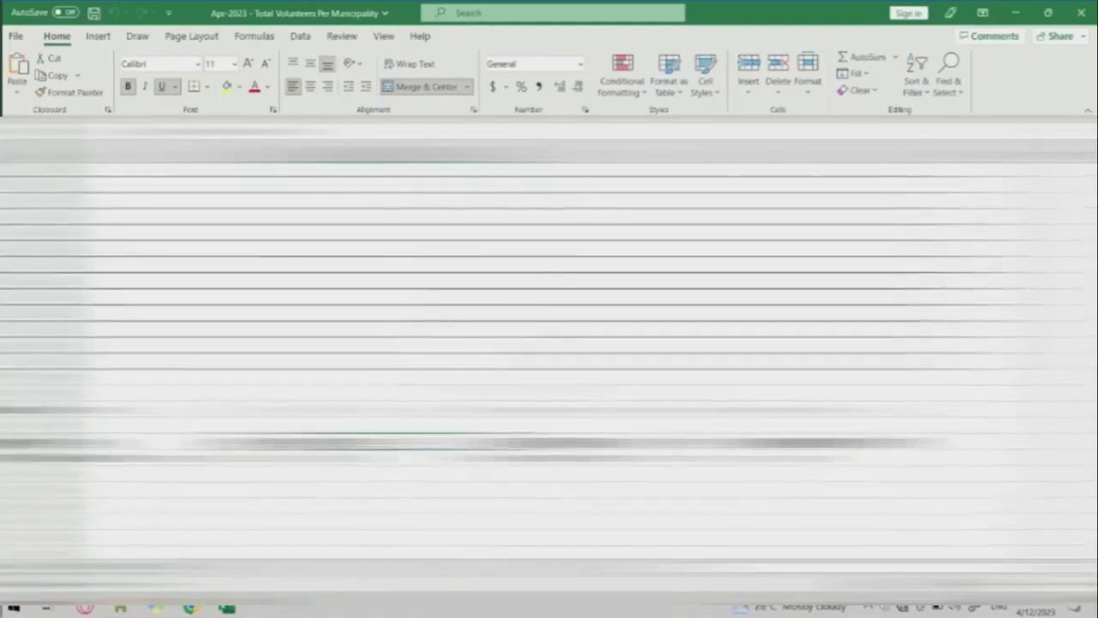
pyautogui.scroll(-3, 549, 360)
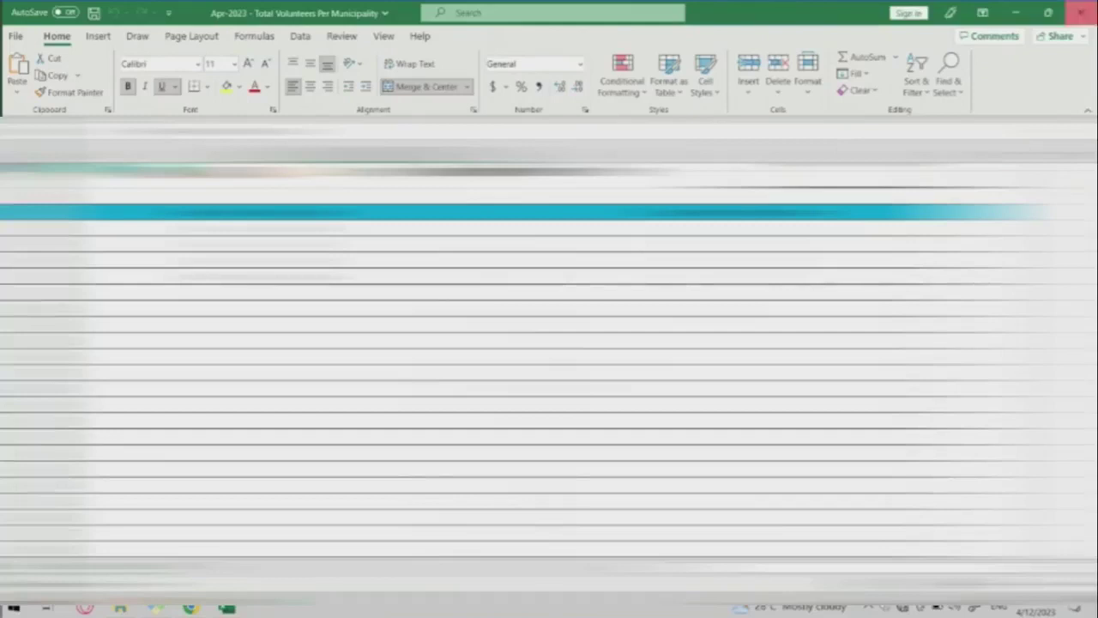
# Close Excel and open Paete's volunteer list in a new browser tab.
pyautogui.click(1082, 12)
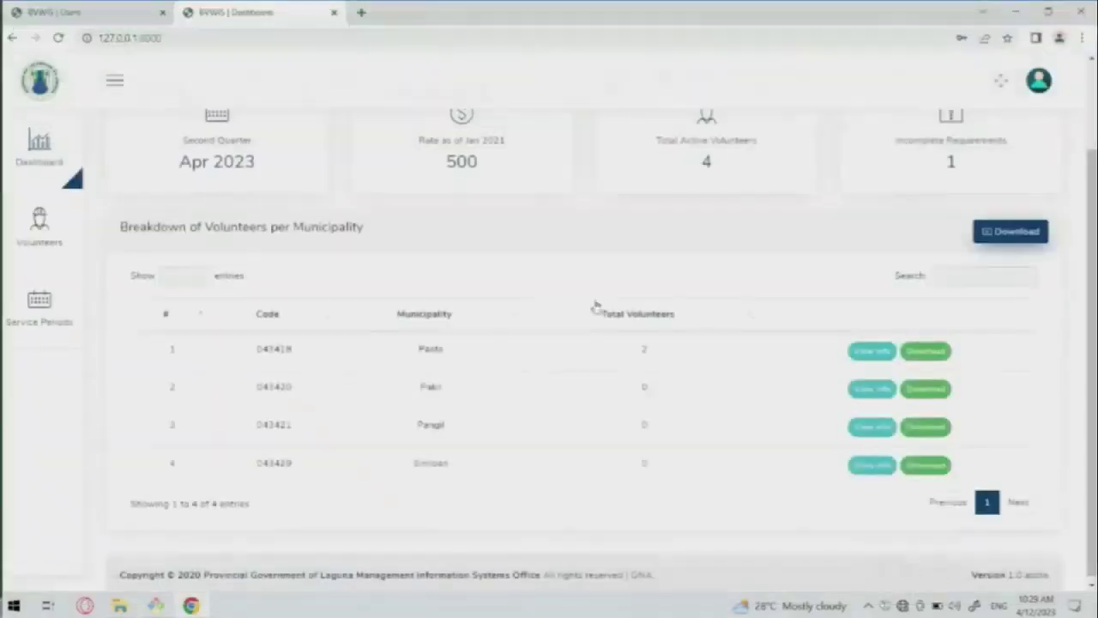
pyautogui.rightClick(884, 356)
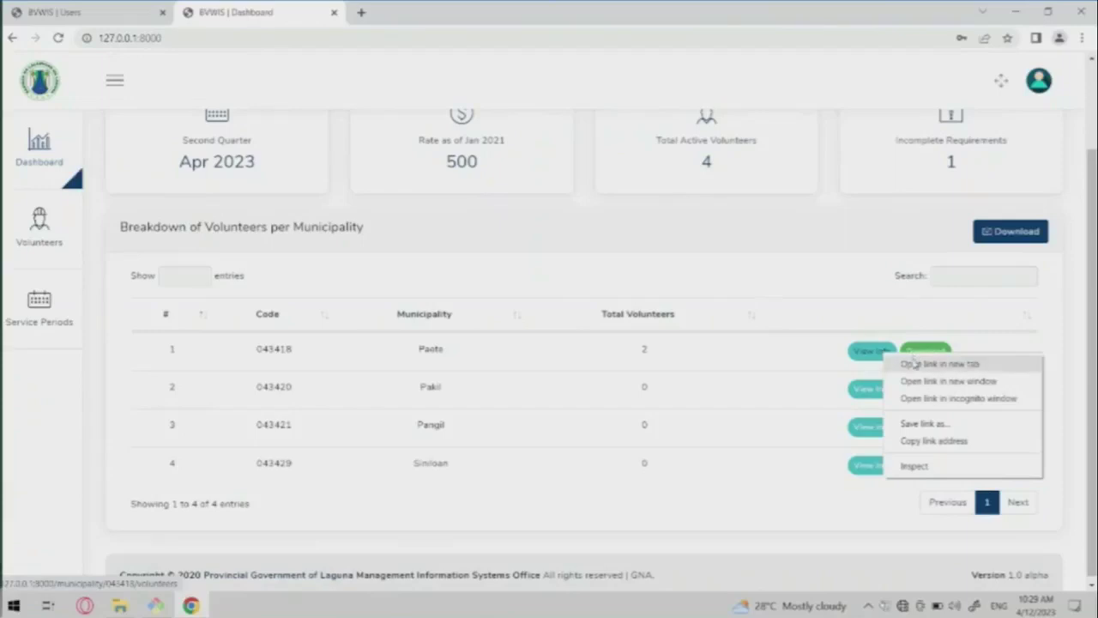
pyautogui.click(912, 364)
pyautogui.click(447, 10)
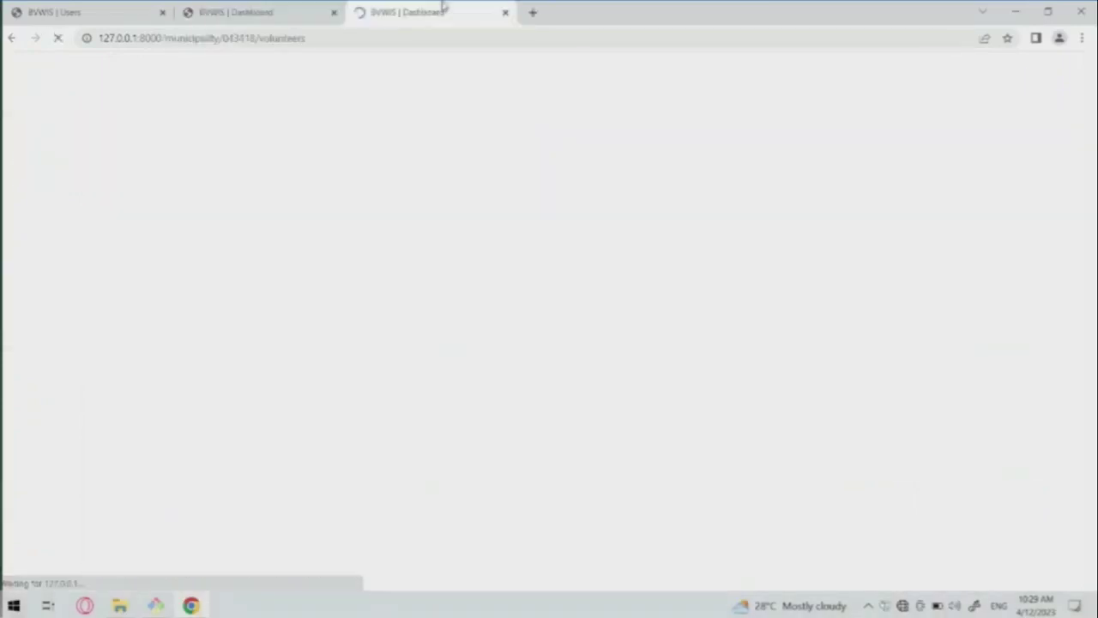
# Review Paete's 2 April volunteers, then download the Paete masterlist from the dashboard.
pyautogui.scroll(-1, 588, 380)
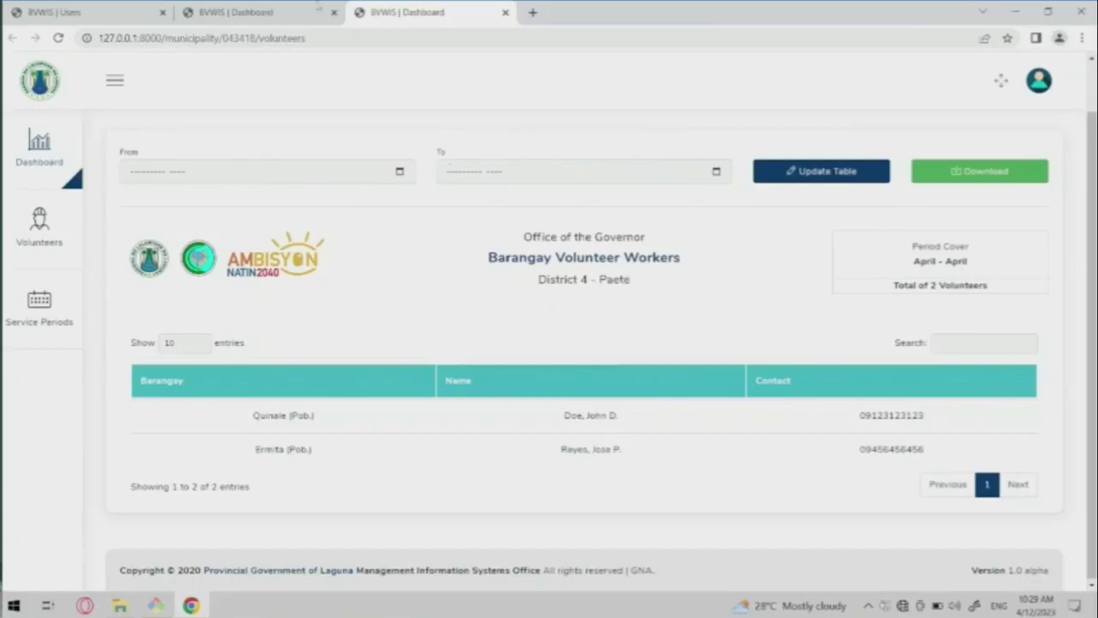
pyautogui.click(262, 10)
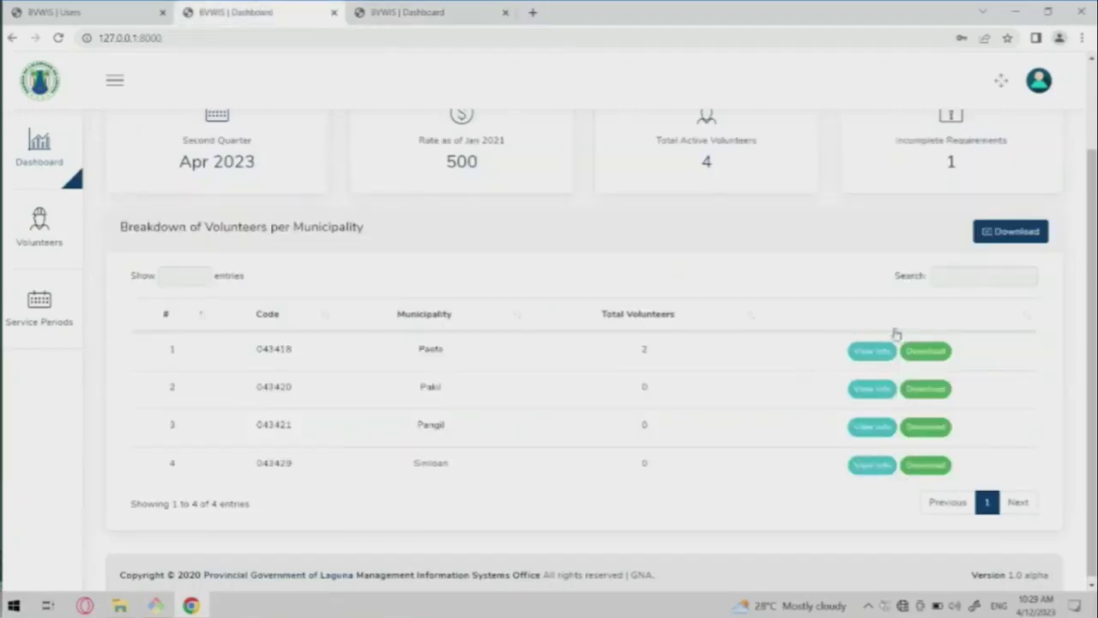
pyautogui.click(915, 350)
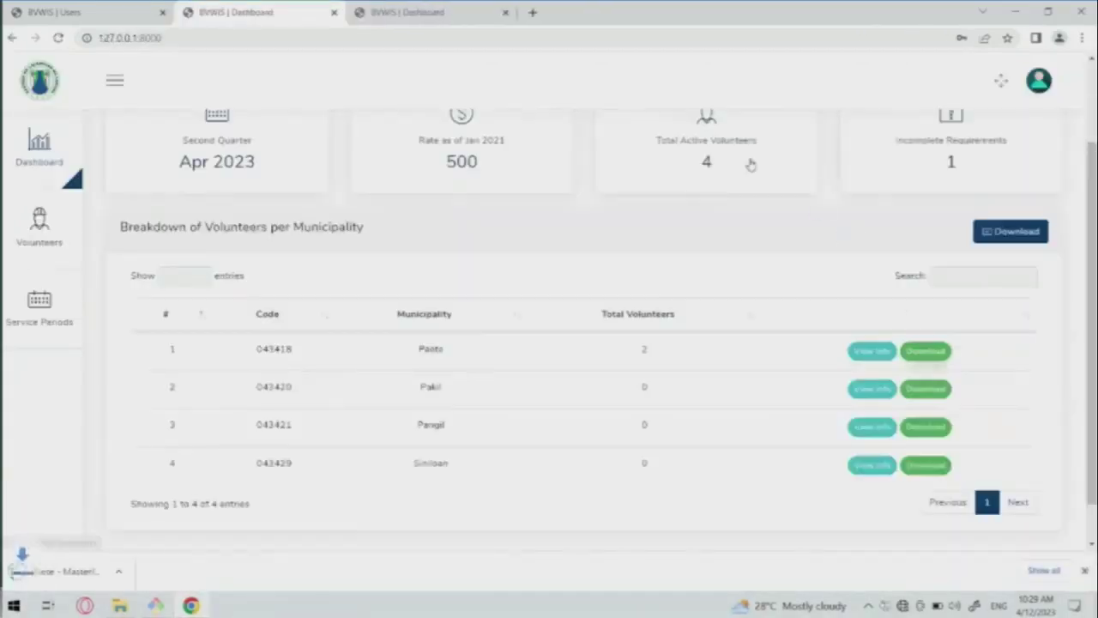
# Open the Paete Masterlist workbook, check its two volunteers' contact numbers, and close Excel.
pyautogui.click(86, 571)
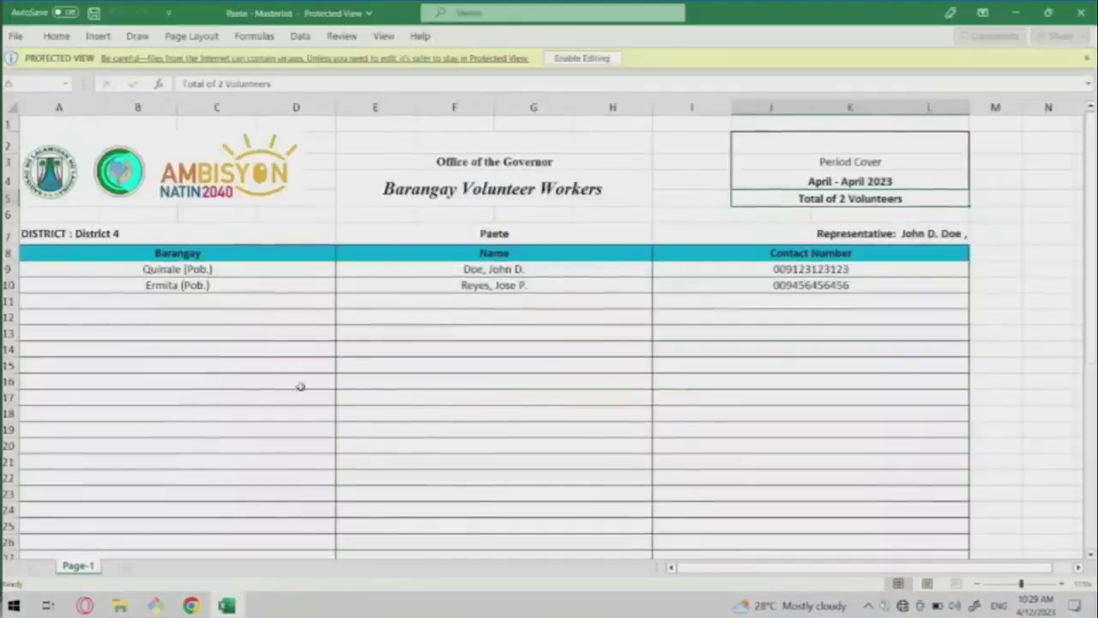
pyautogui.scroll(-10, 380, 338)
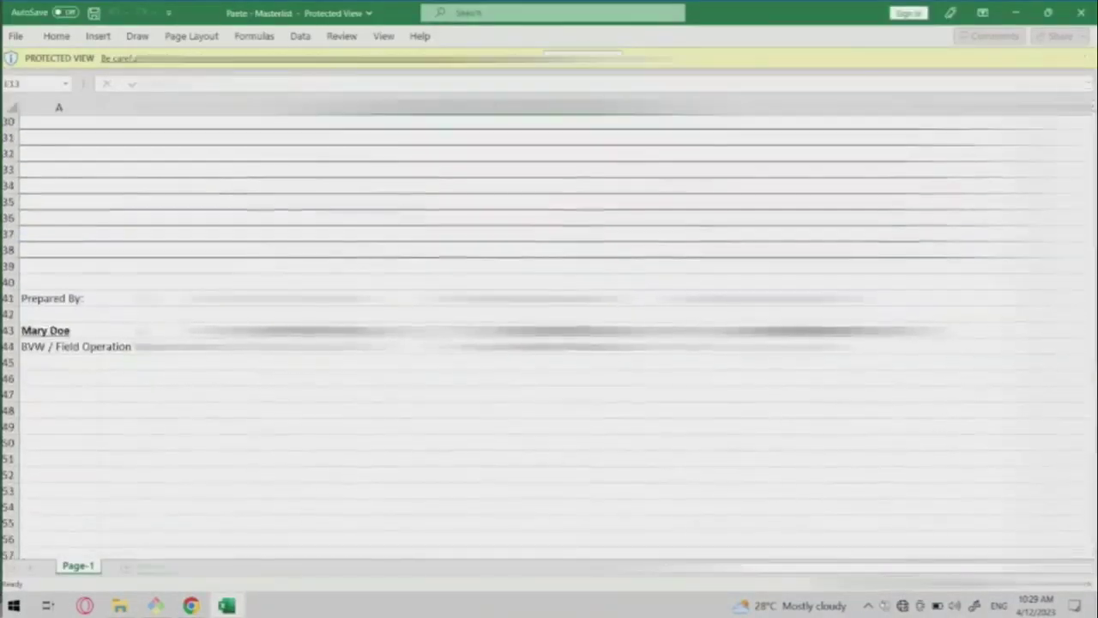
pyautogui.scroll(9, 549, 335)
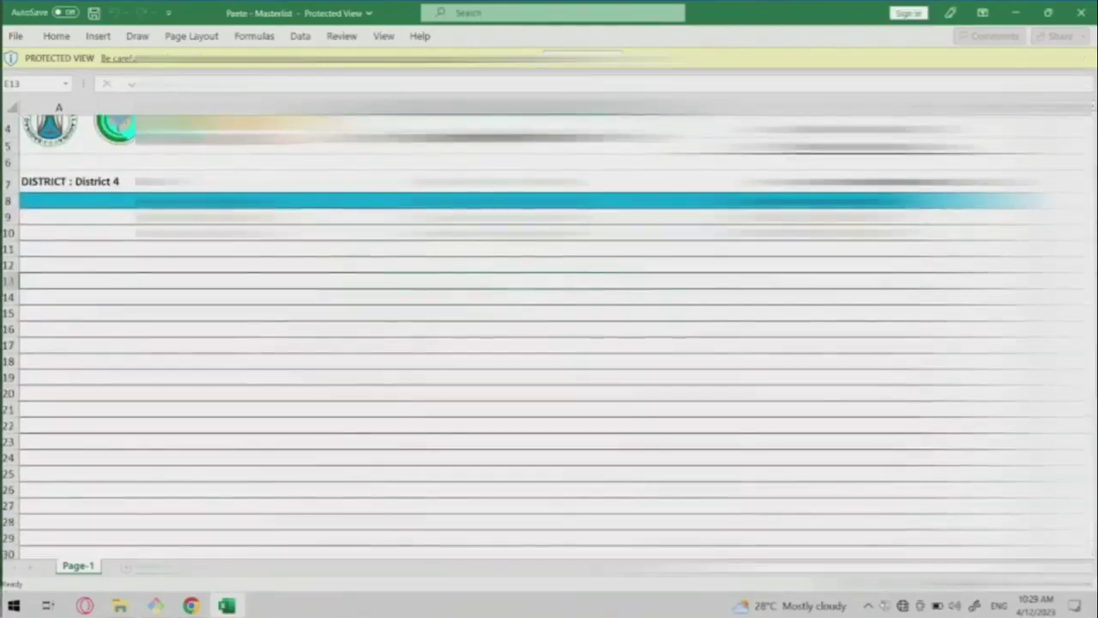
pyautogui.click(550, 249)
pyautogui.scroll(-3, 741, 248)
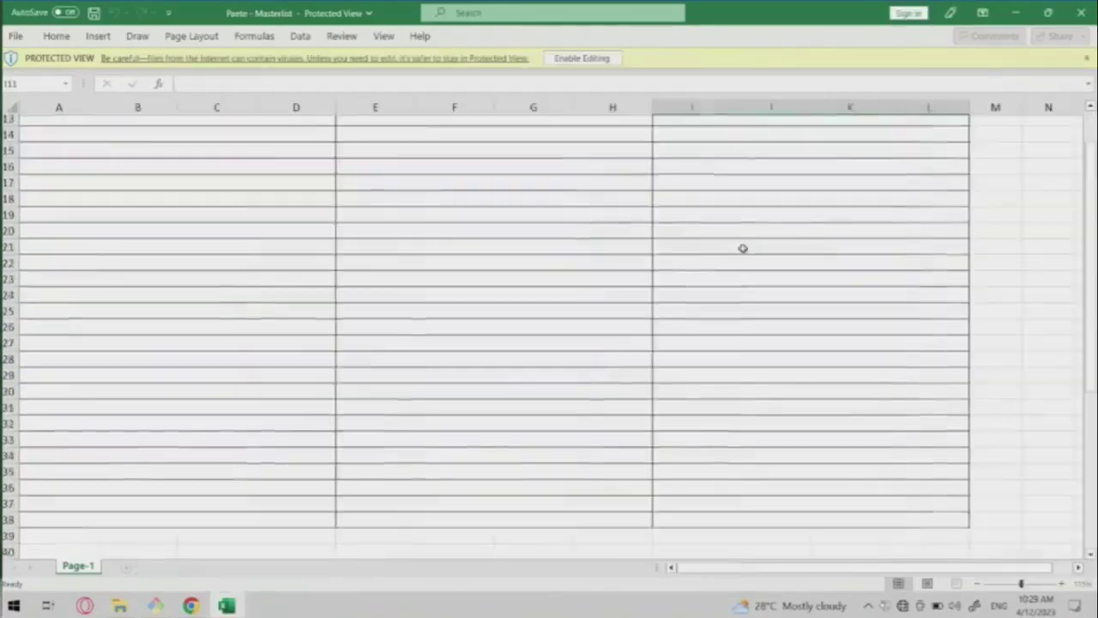
pyautogui.scroll(4, 741, 248)
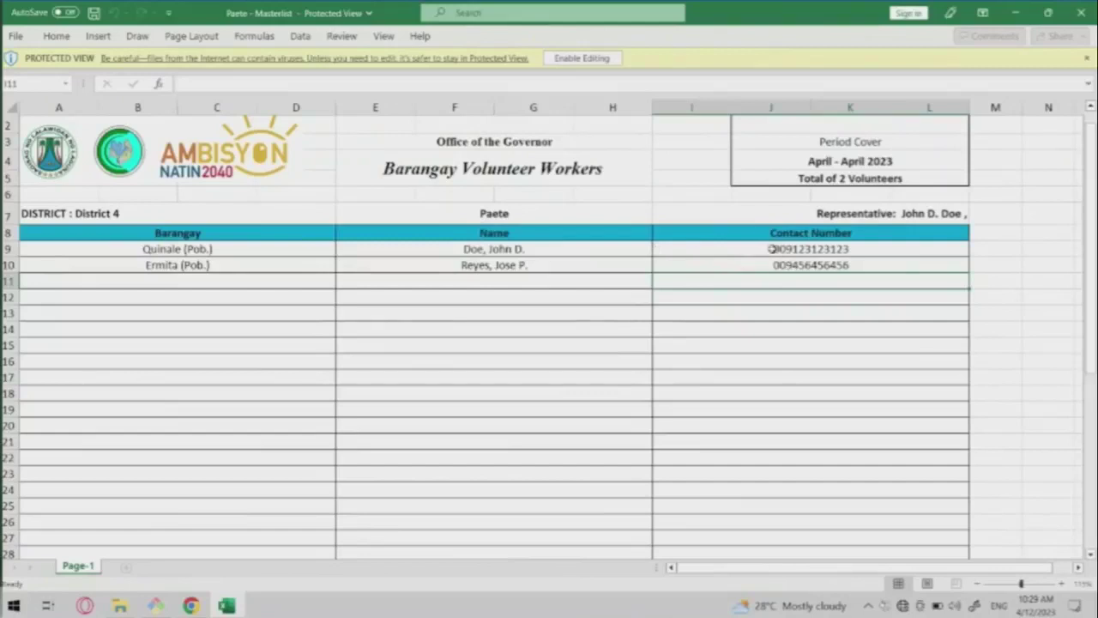
pyautogui.click(771, 249)
pyautogui.click(603, 304)
pyautogui.scroll(-8, 603, 304)
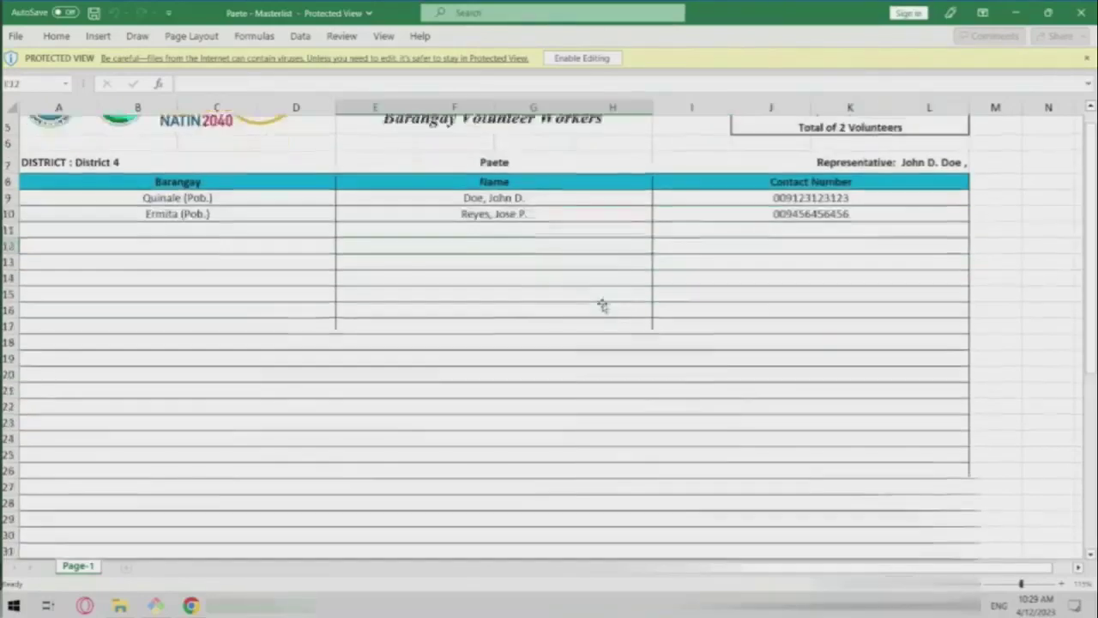
pyautogui.scroll(8, 603, 306)
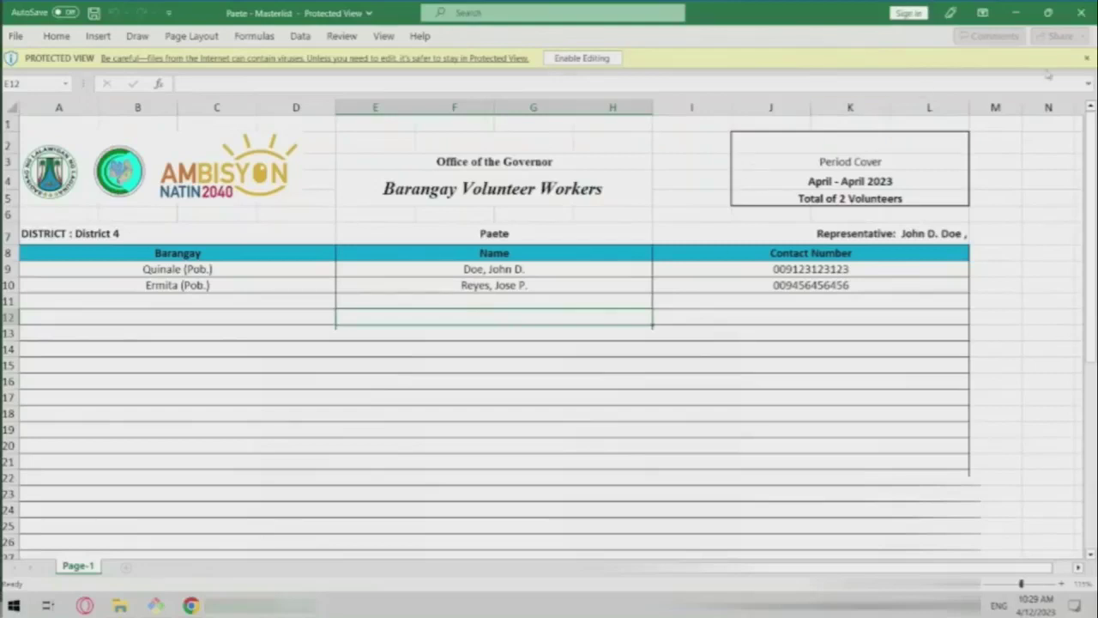
pyautogui.click(1080, 12)
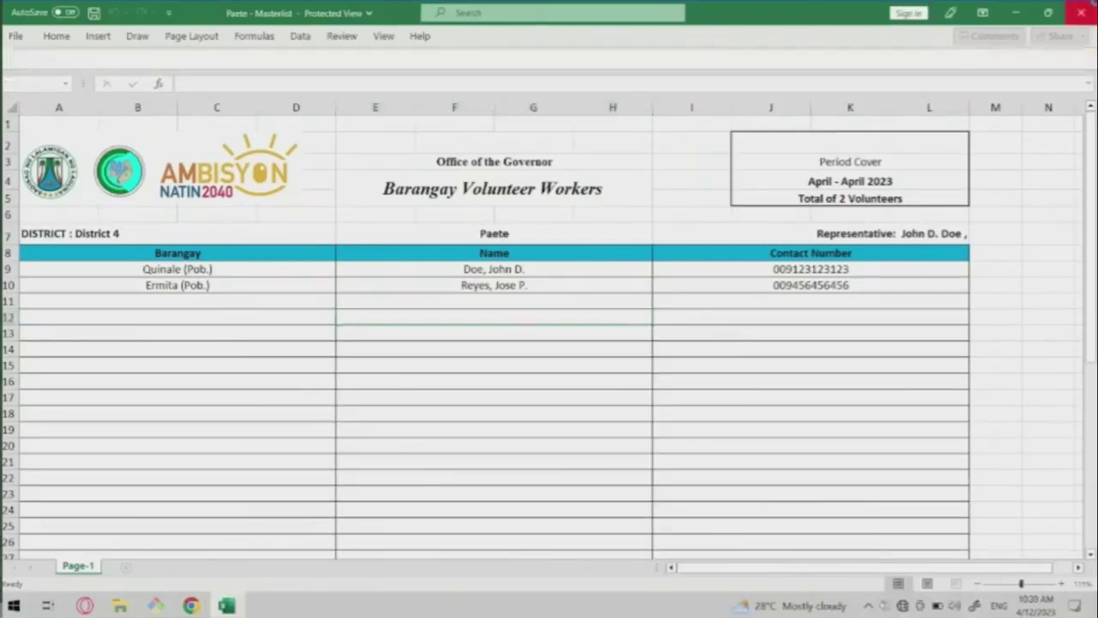
# Show the Volunteers of Paete list and select the first volunteer's mobile number.
pyautogui.click(39, 228)
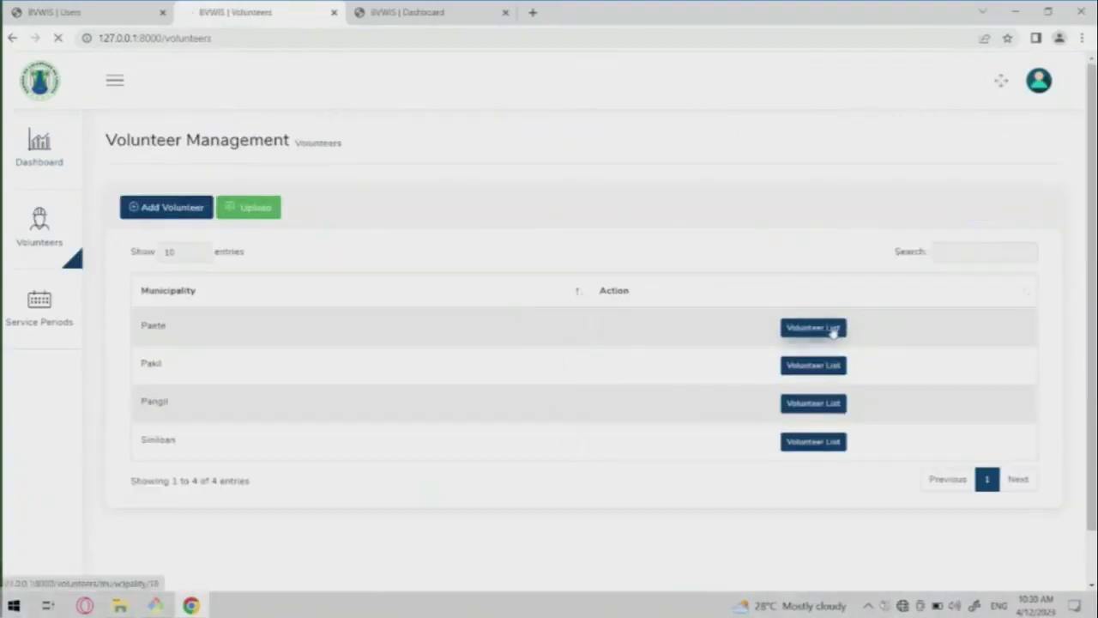
pyautogui.click(833, 327)
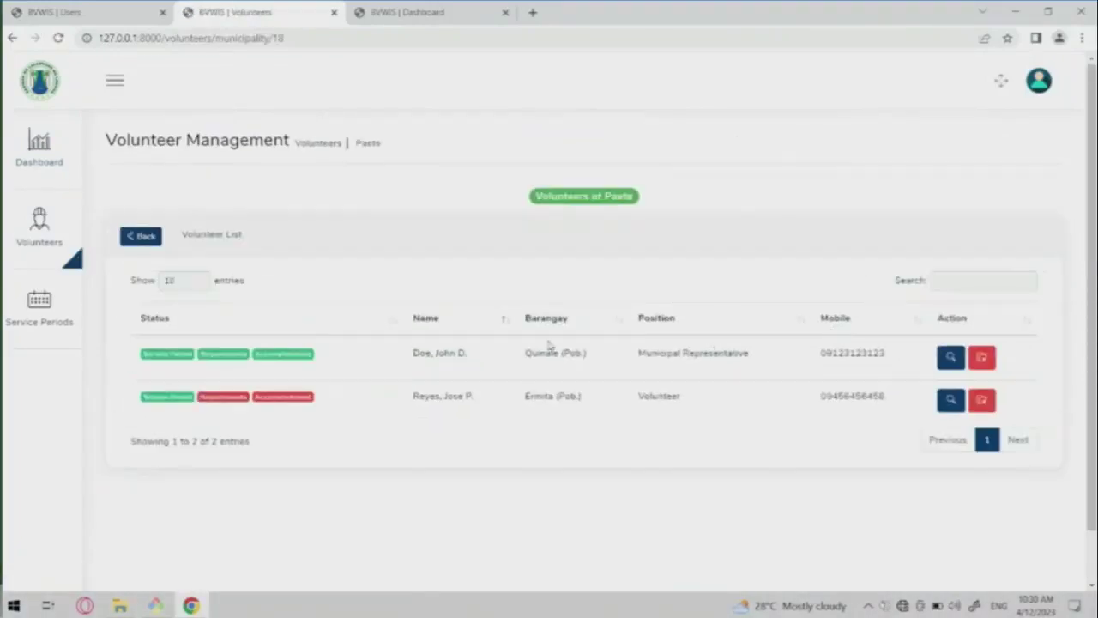
pyautogui.moveTo(821, 361); pyautogui.dragTo(885, 356)
pyautogui.click(886, 362)
pyautogui.moveTo(821, 359); pyautogui.dragTo(885, 352)
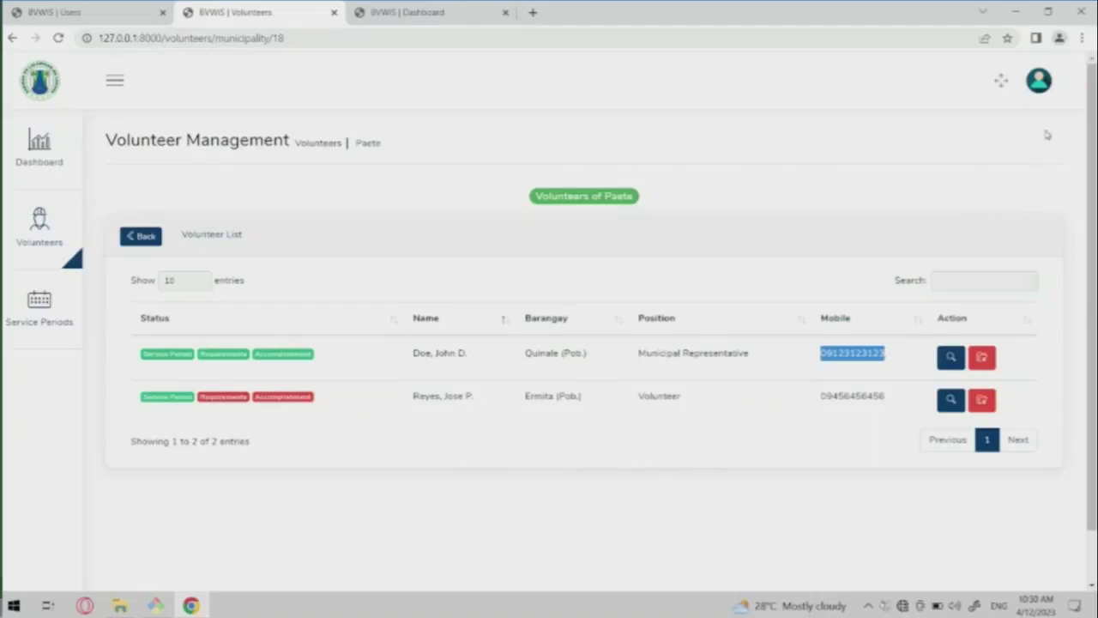
pyautogui.click(1042, 96)
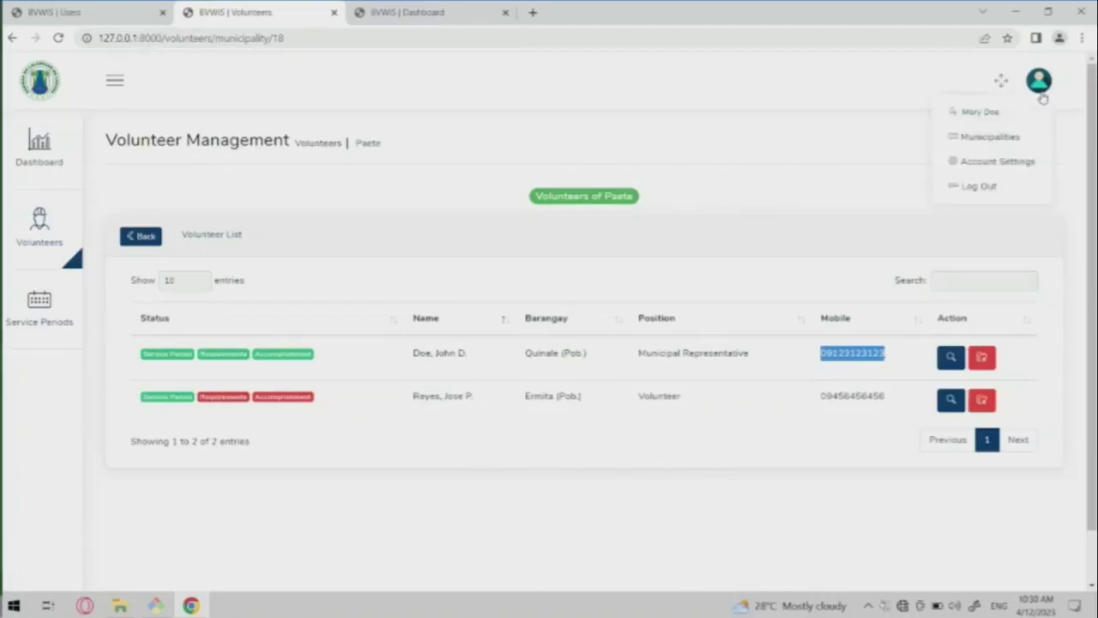
# Log out, sign in with the saved representative e-mail and password, and dismiss the save-password prompt.
pyautogui.click(963, 184)
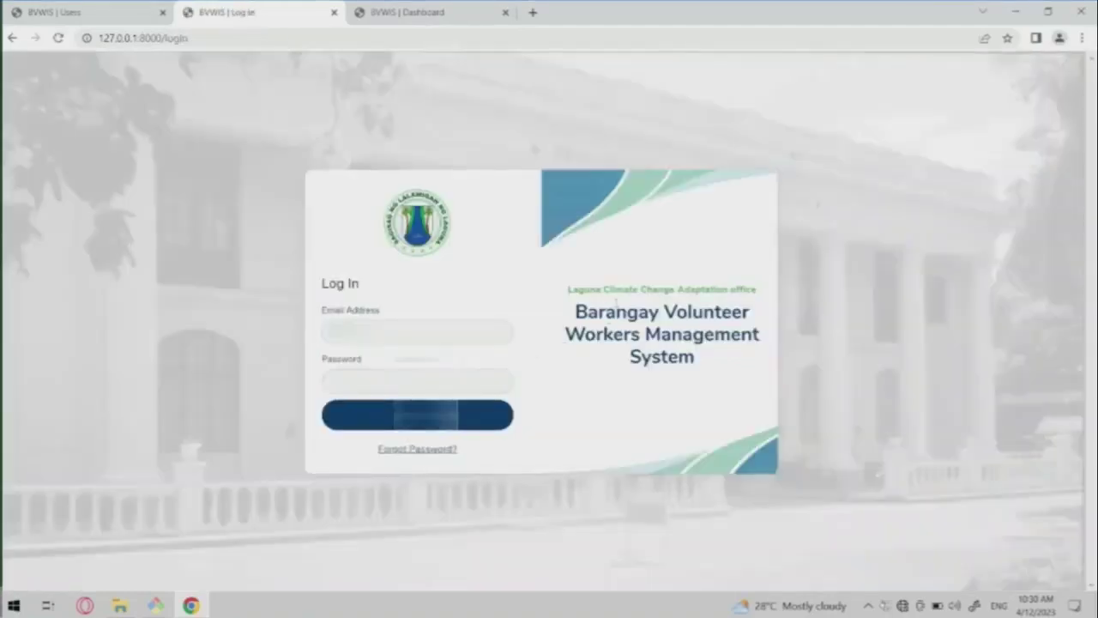
pyautogui.click(491, 338)
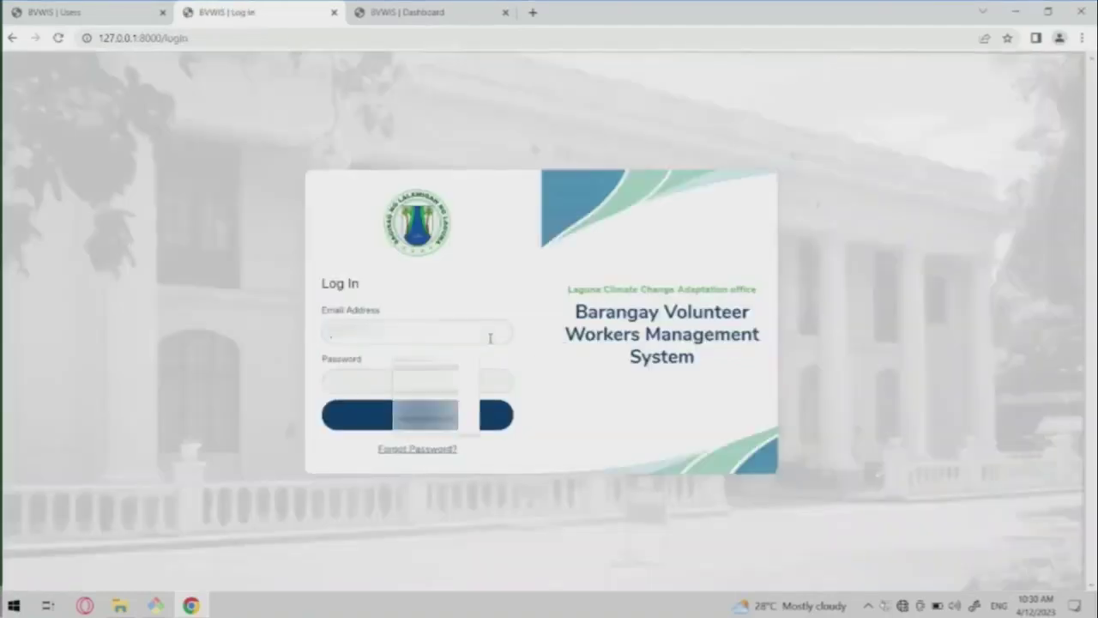
pyautogui.press('Down')
pyautogui.press('Return')
pyautogui.press('Tab')
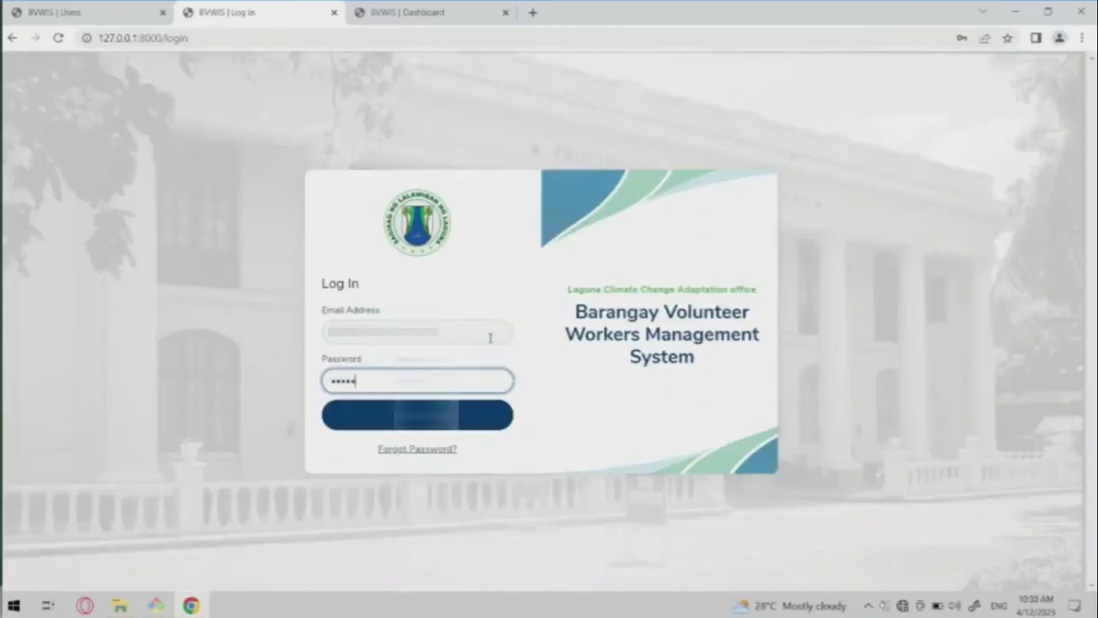
pyautogui.press('Return')
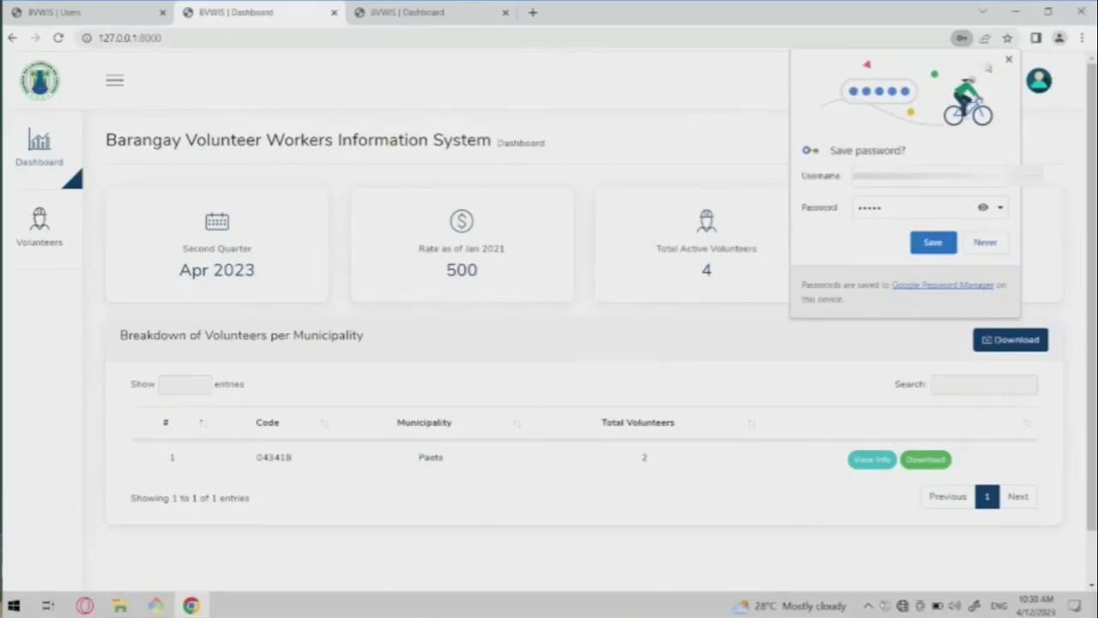
pyautogui.click(1009, 60)
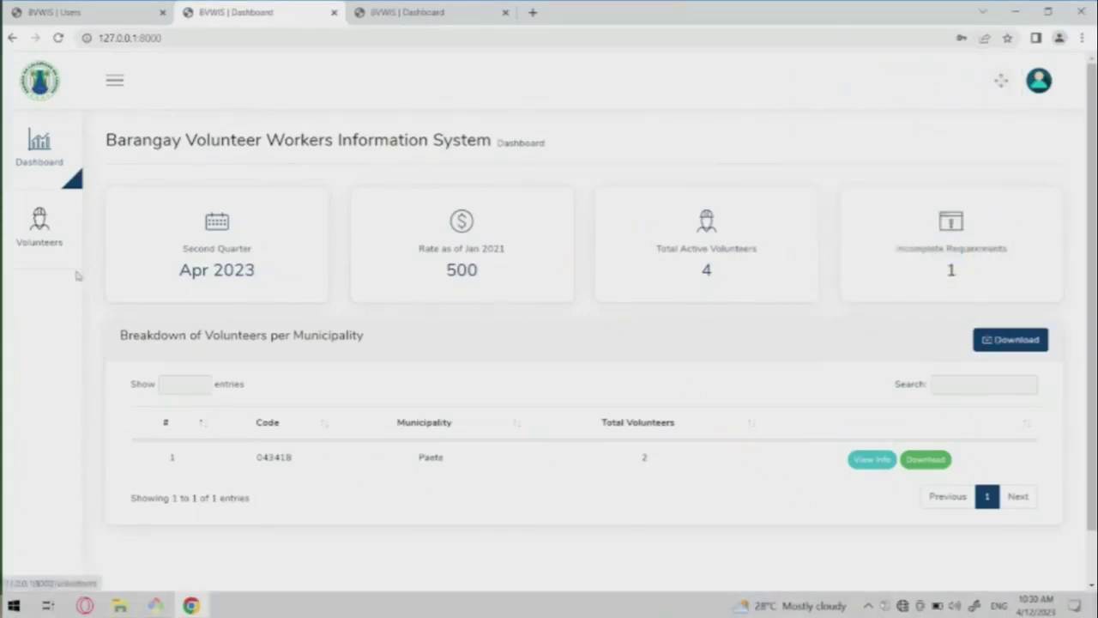
# Review the Paete representative's profile, including service periods and April–June accomplishments, then return to Dashboard.
pyautogui.click(39, 222)
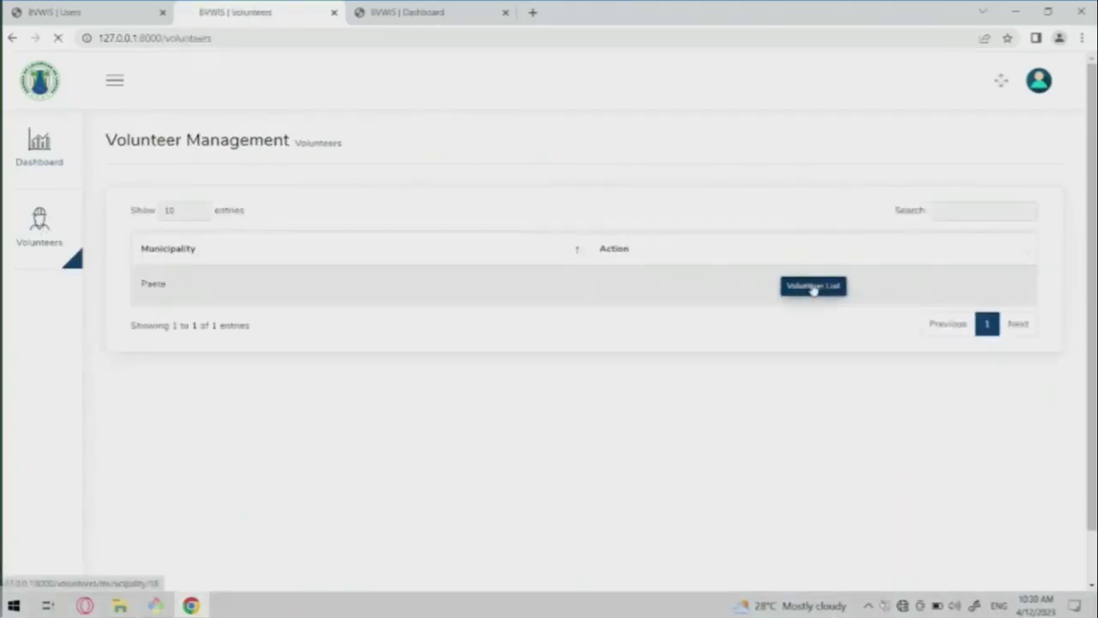
pyautogui.click(813, 285)
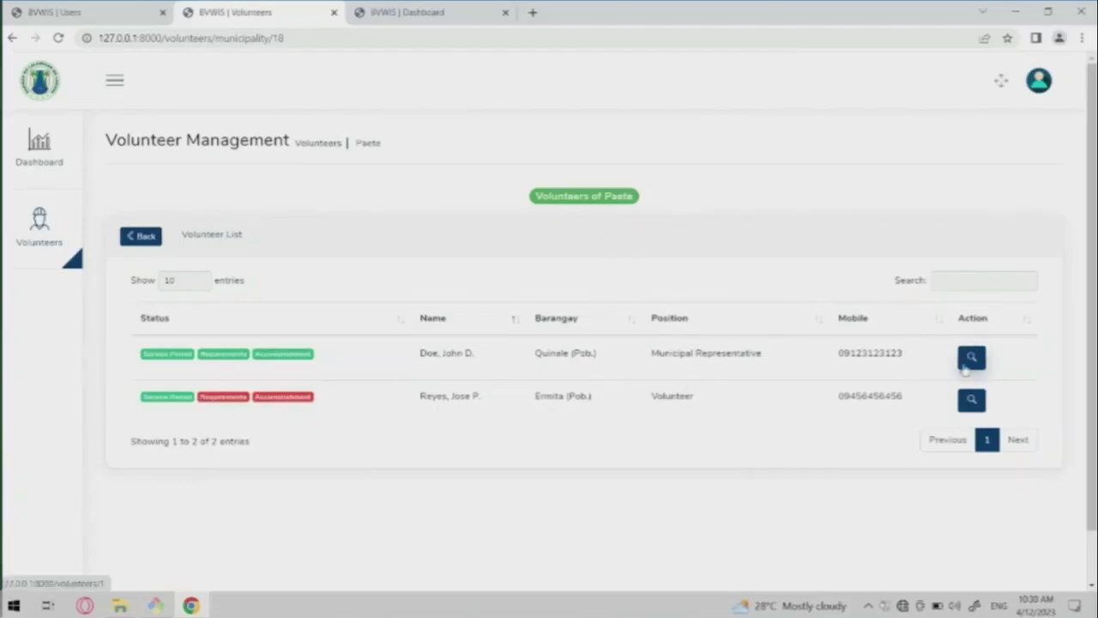
pyautogui.click(971, 357)
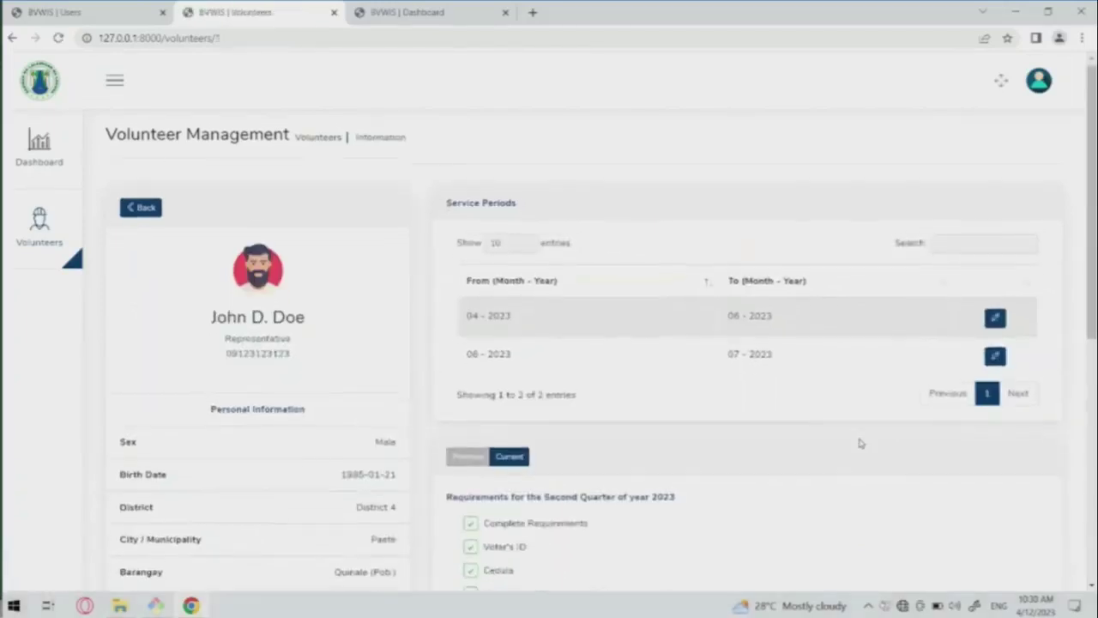
pyautogui.scroll(-5, 858, 441)
pyautogui.scroll(-1, 861, 443)
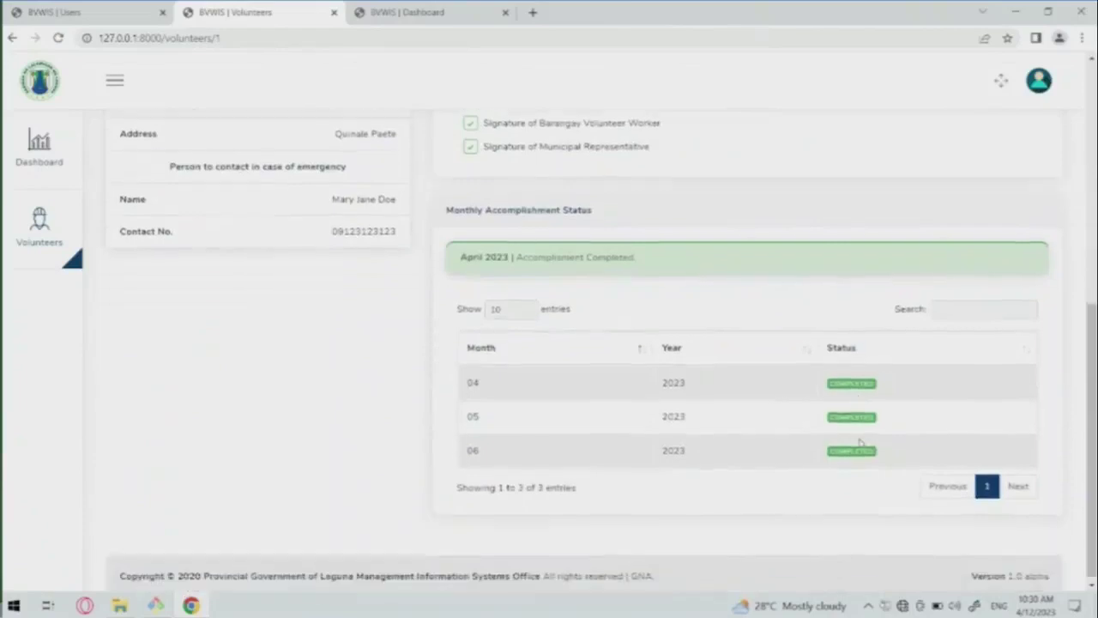
pyautogui.scroll(6, 861, 443)
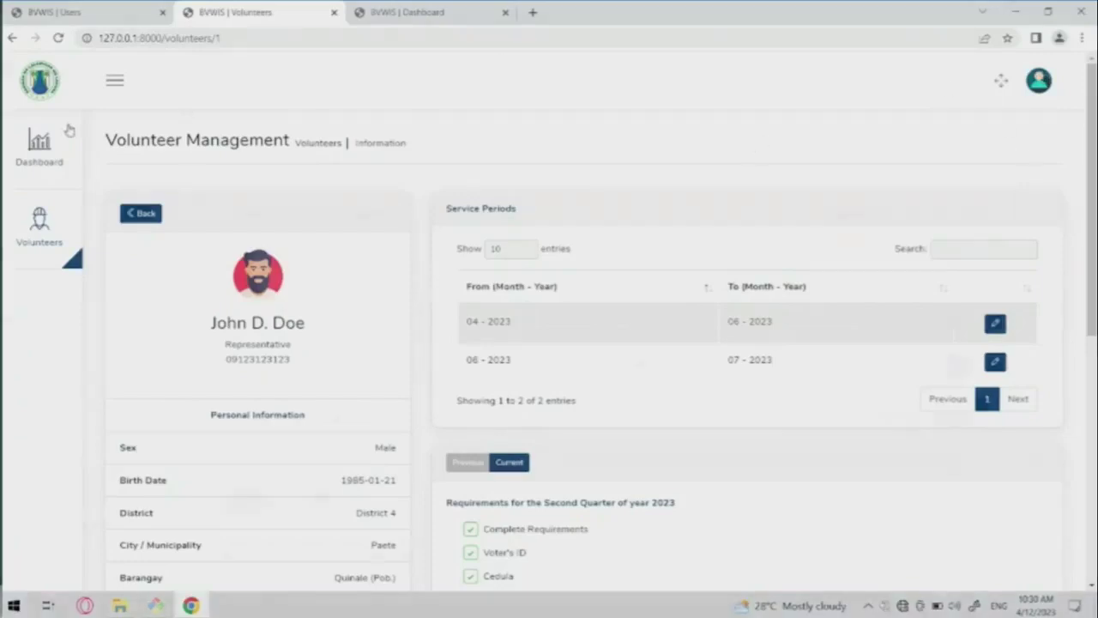
pyautogui.click(65, 133)
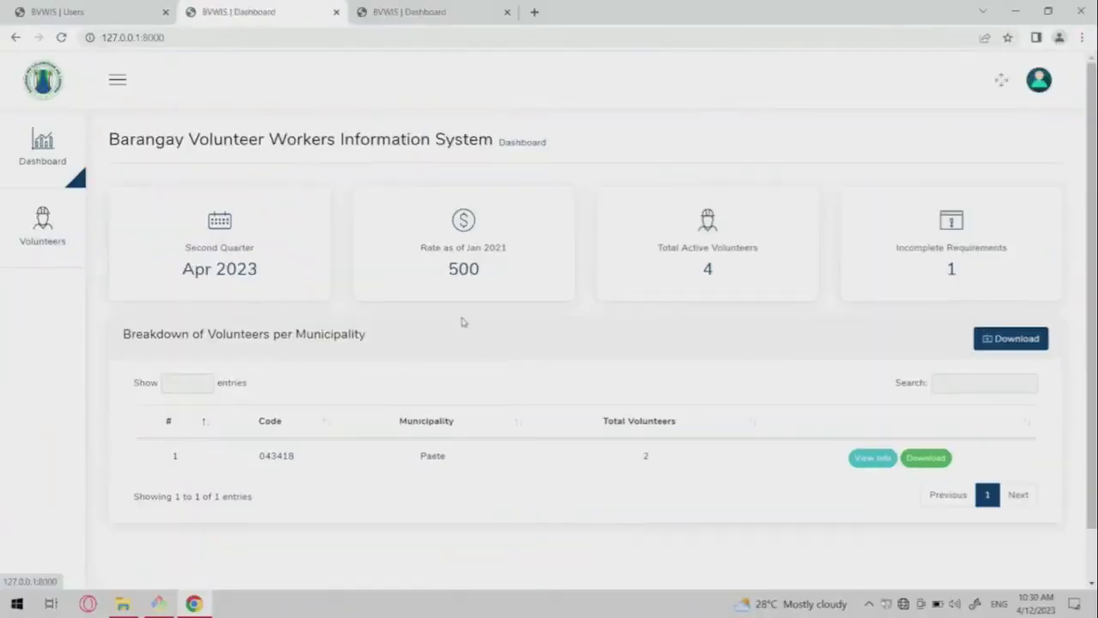
# Scroll the dashboard, then log out of the representative account from the avatar menu.
pyautogui.scroll(-1, 462, 322)
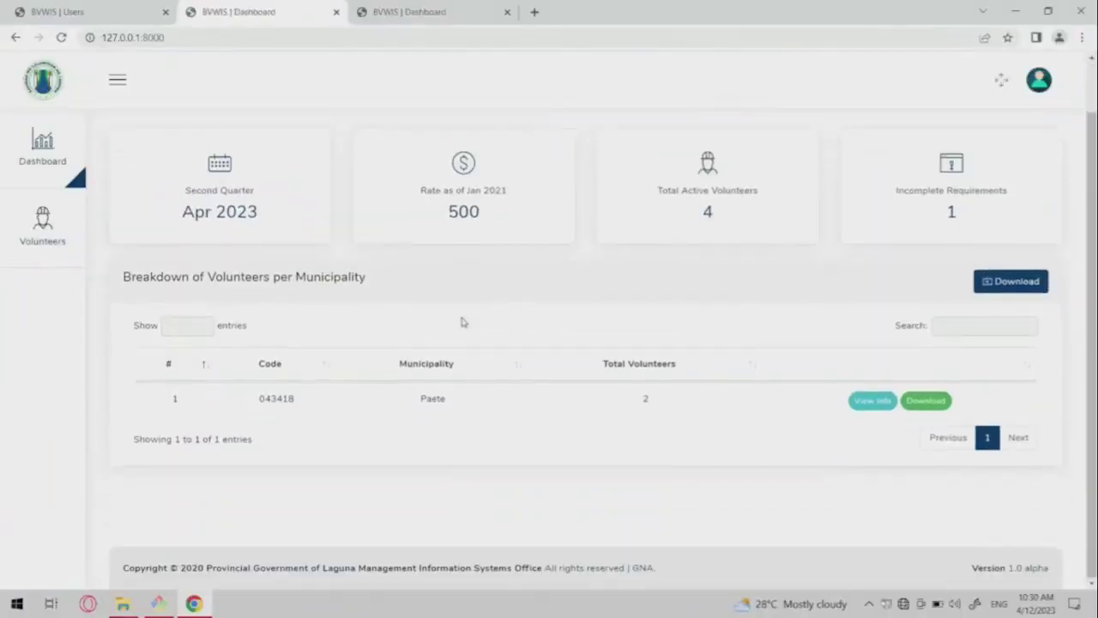
pyautogui.scroll(1, 728, 258)
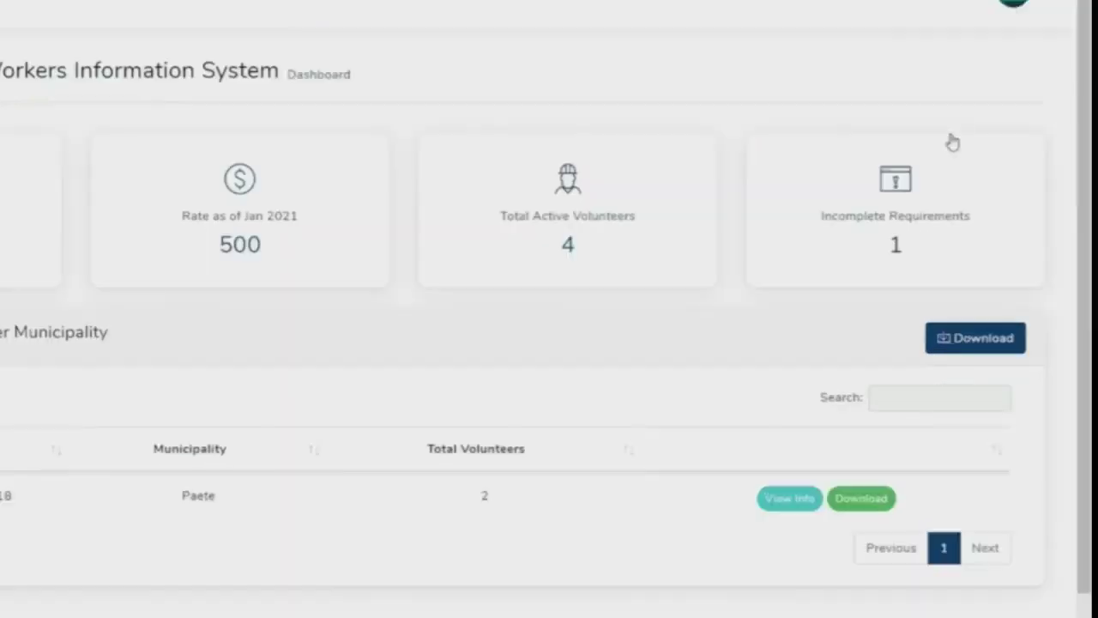
pyautogui.click(1034, 91)
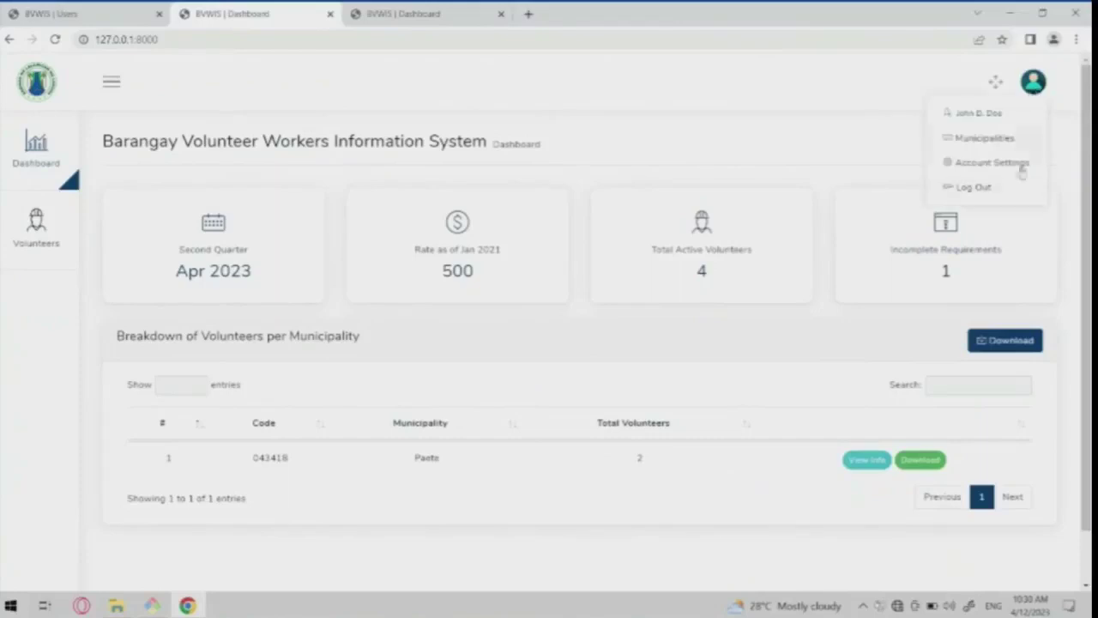
pyautogui.click(985, 194)
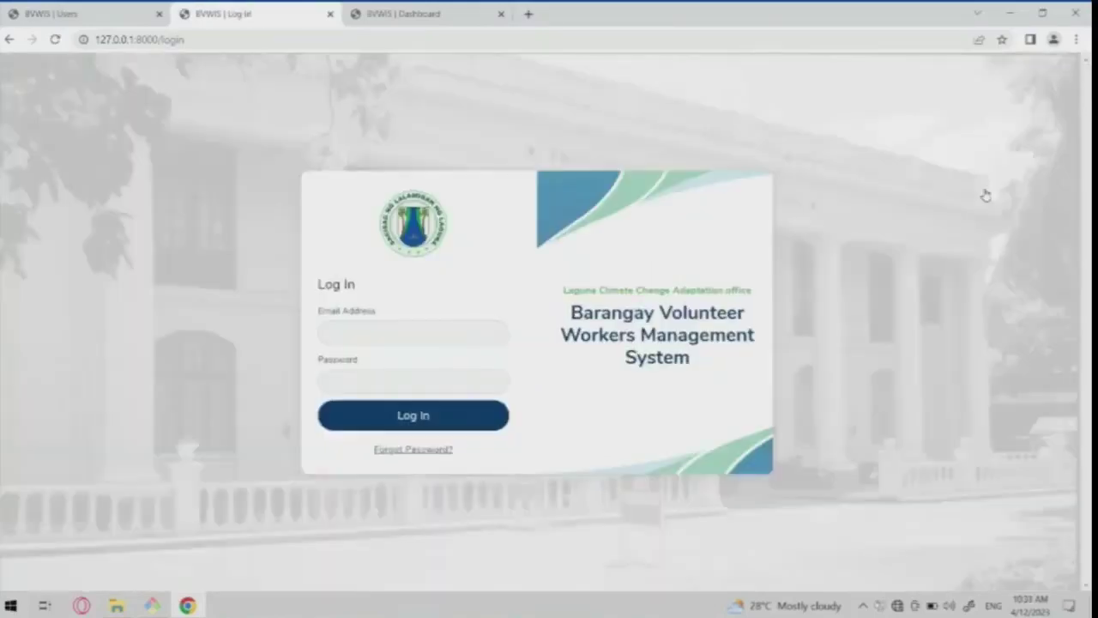